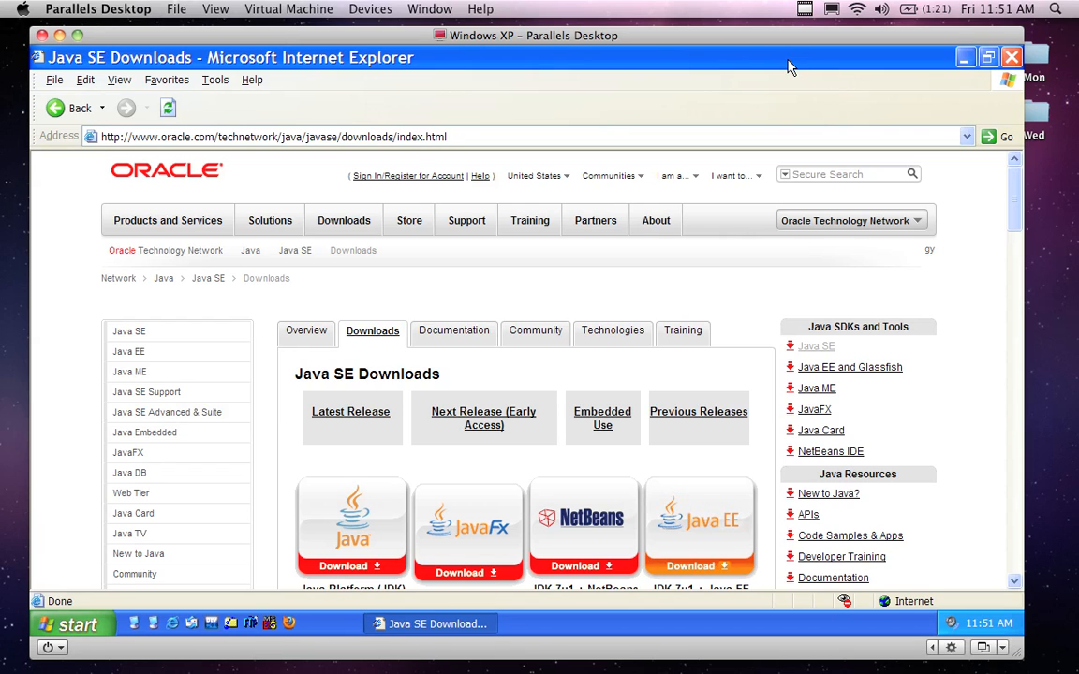
# Step: Shrink and reposition the Windows XP virtual machine window on the Mac desktop, with the Java SE Downloads browser window restored
pyautogui.click(517, 136)
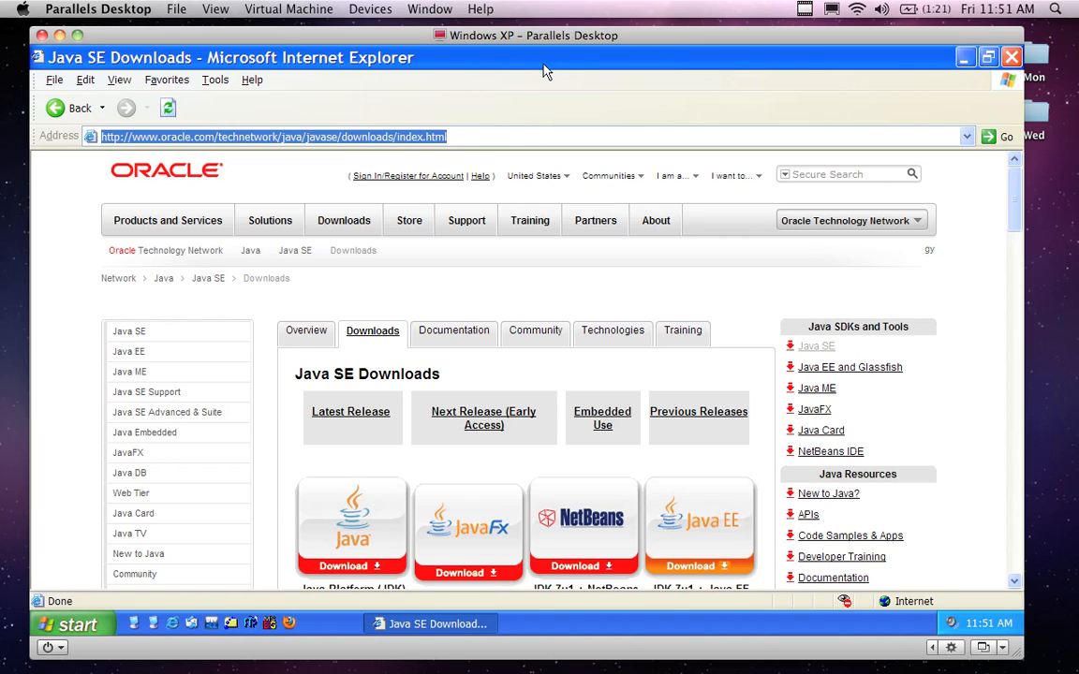
pyautogui.click(964, 57)
pyautogui.moveTo(899, 36)
pyautogui.mouseDown()
pyautogui.moveTo(877, 38)
pyautogui.moveTo(896, 41)
pyautogui.mouseUp()
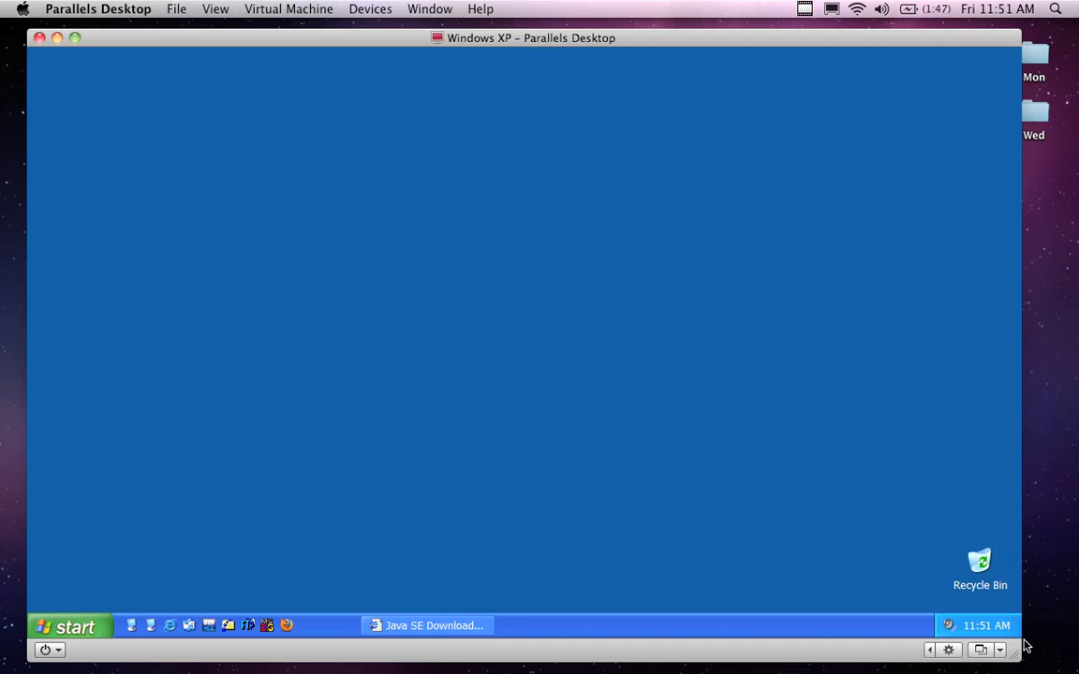
pyautogui.moveTo(1015, 657); pyautogui.dragTo(990, 650)
pyautogui.moveTo(690, 44)
pyautogui.mouseDown()
pyautogui.moveTo(714, 44)
pyautogui.moveTo(707, 50)
pyautogui.mouseUp()
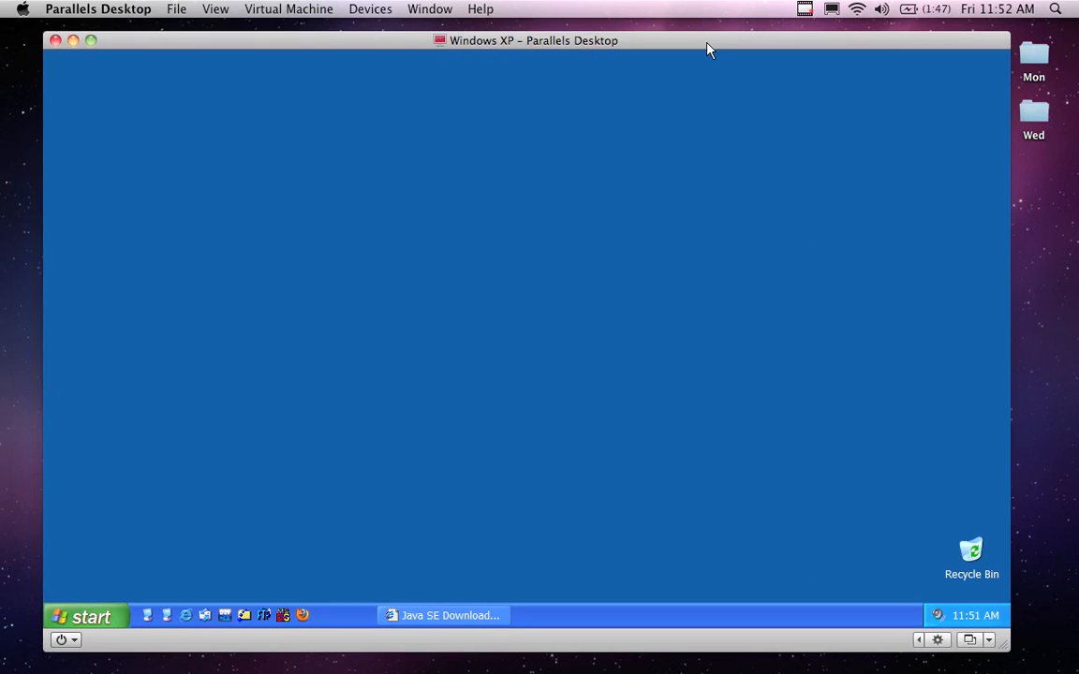
pyautogui.click(488, 615)
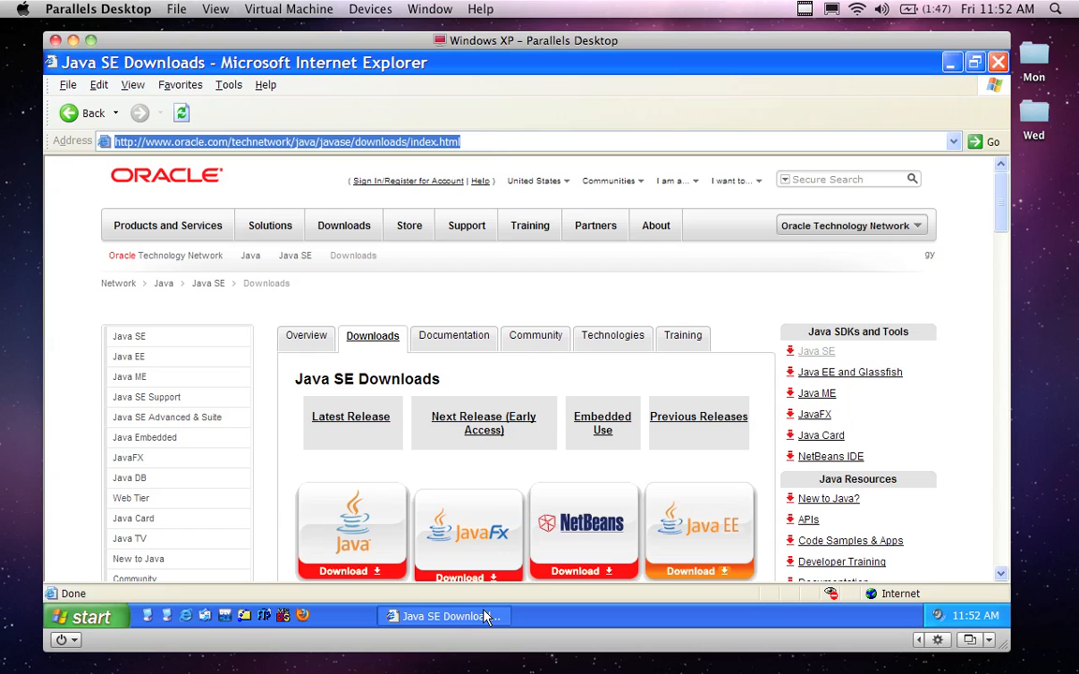
pyautogui.moveTo(310, 234)
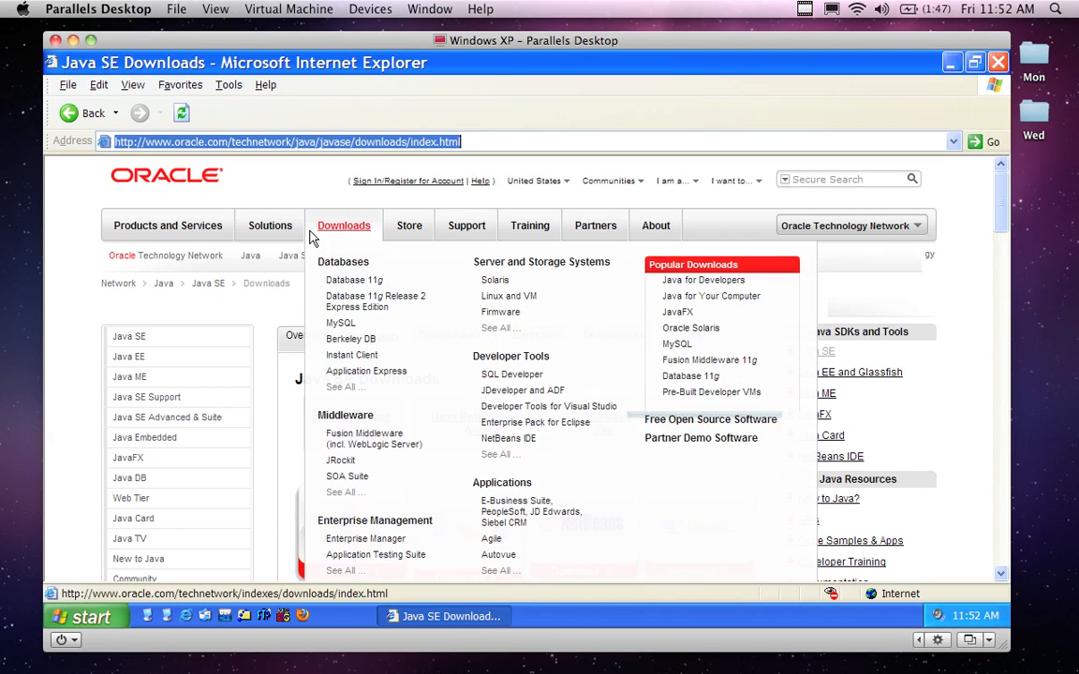
pyautogui.click(67, 112)
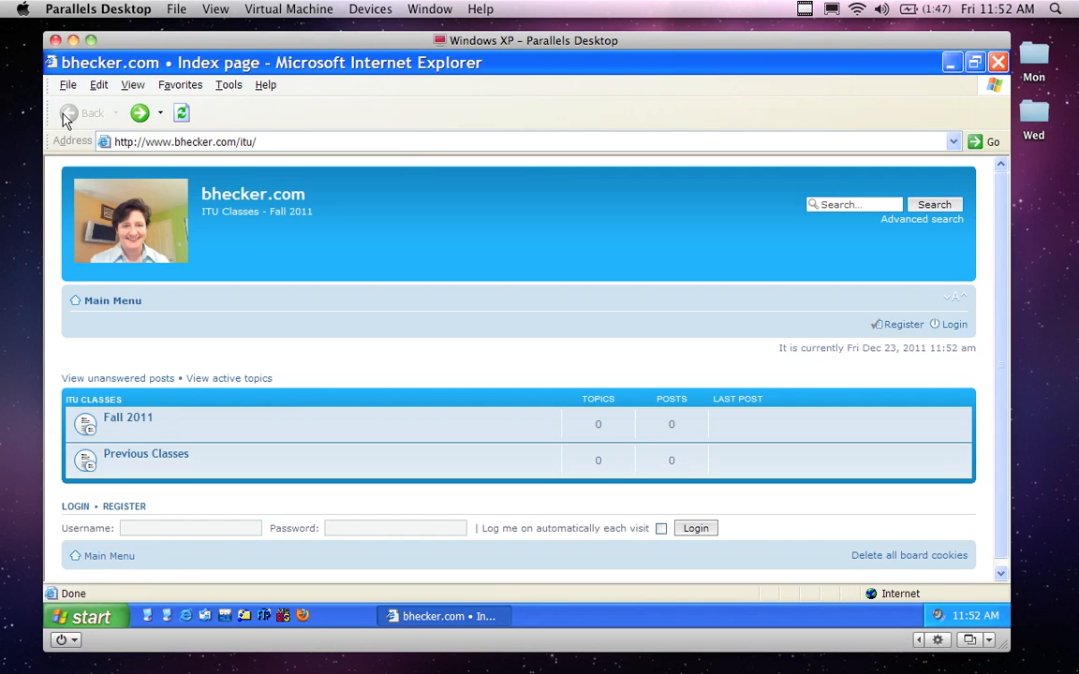
pyautogui.click(173, 141)
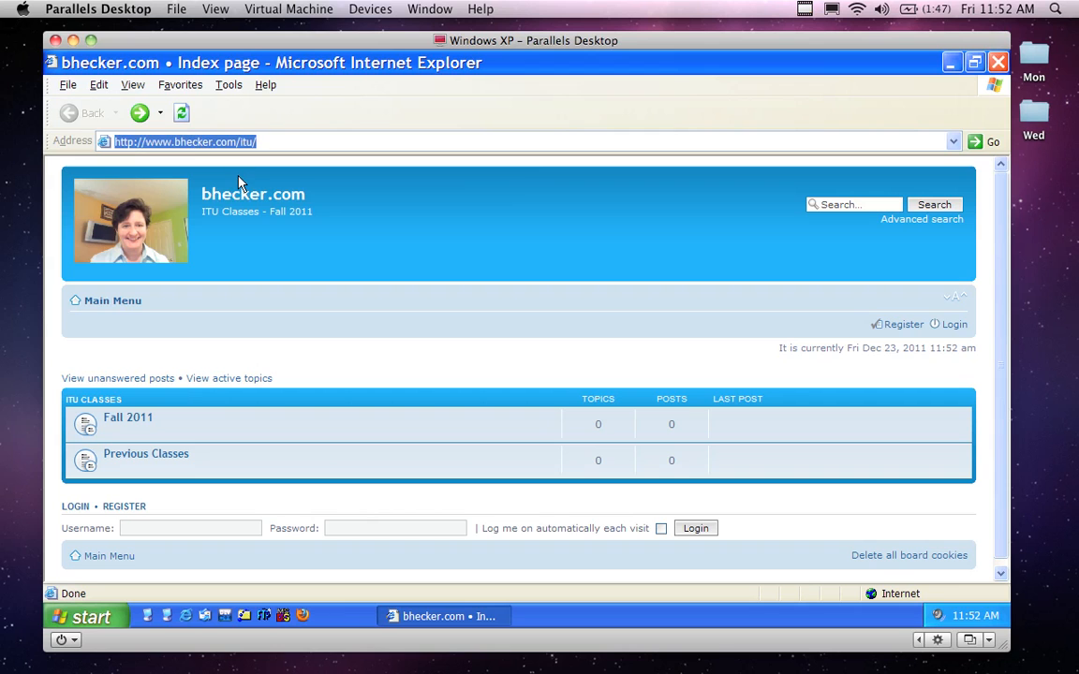
pyautogui.write('www.oo')
pyautogui.press('BackSpace')
pyautogui.press('BackSpace')
pyautogui.write('g')
pyautogui.press('BackSpace')
pyautogui.write('yahoo')
pyautogui.press('Down')
pyautogui.press('Return')
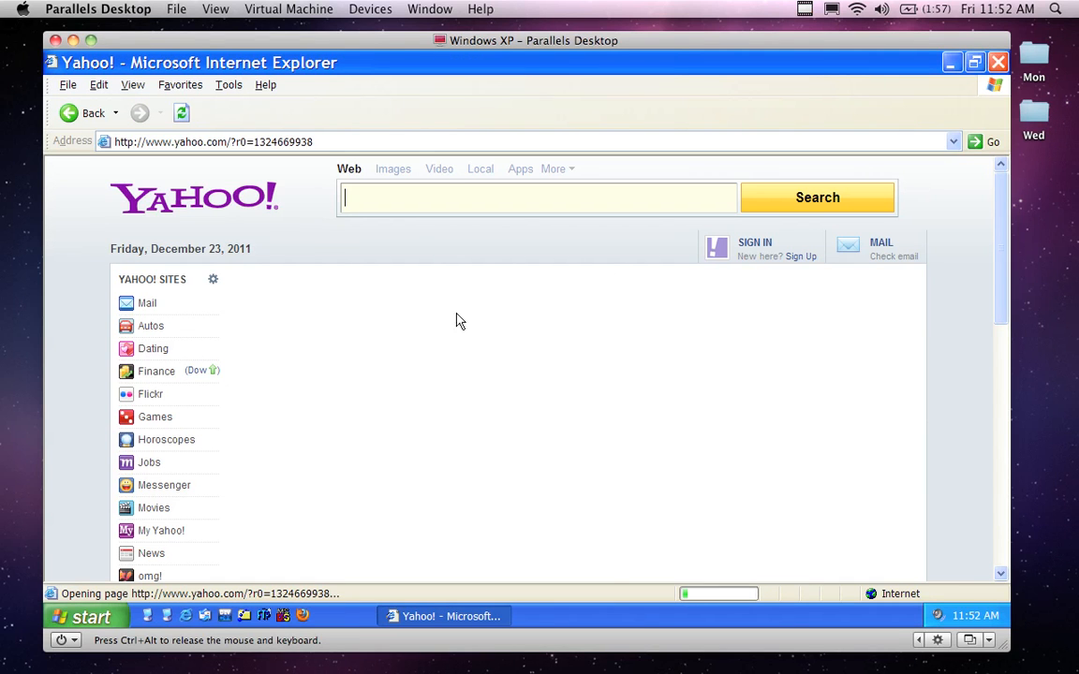
# Step: Search the web on Yahoo for "download java jdk EE"
pyautogui.write('down')
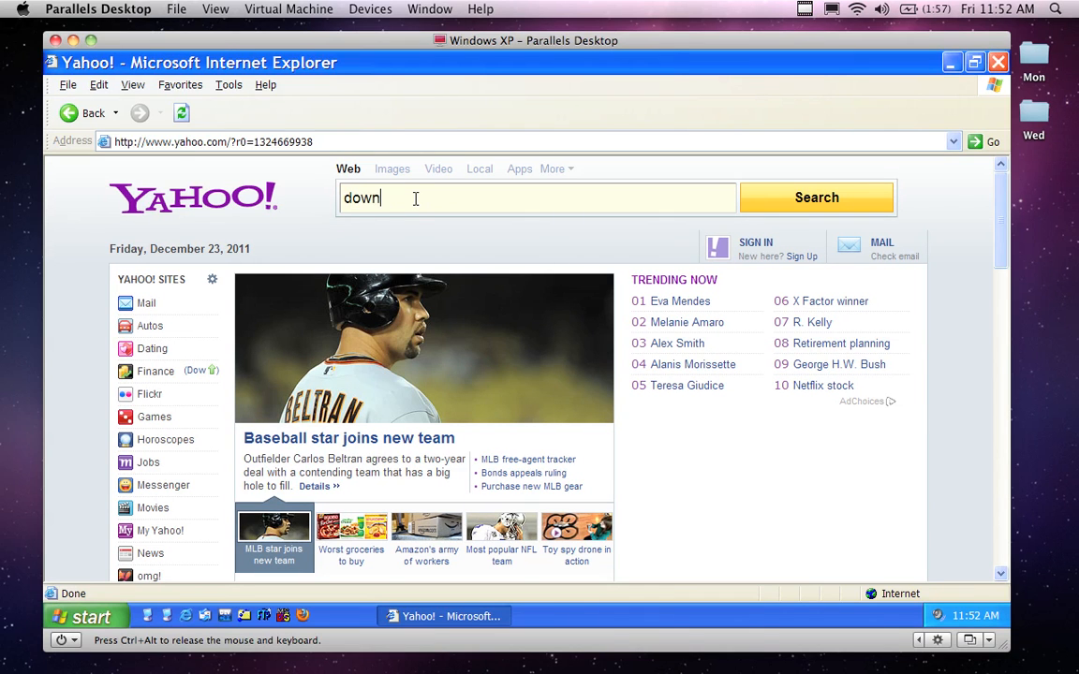
pyautogui.write('load ')
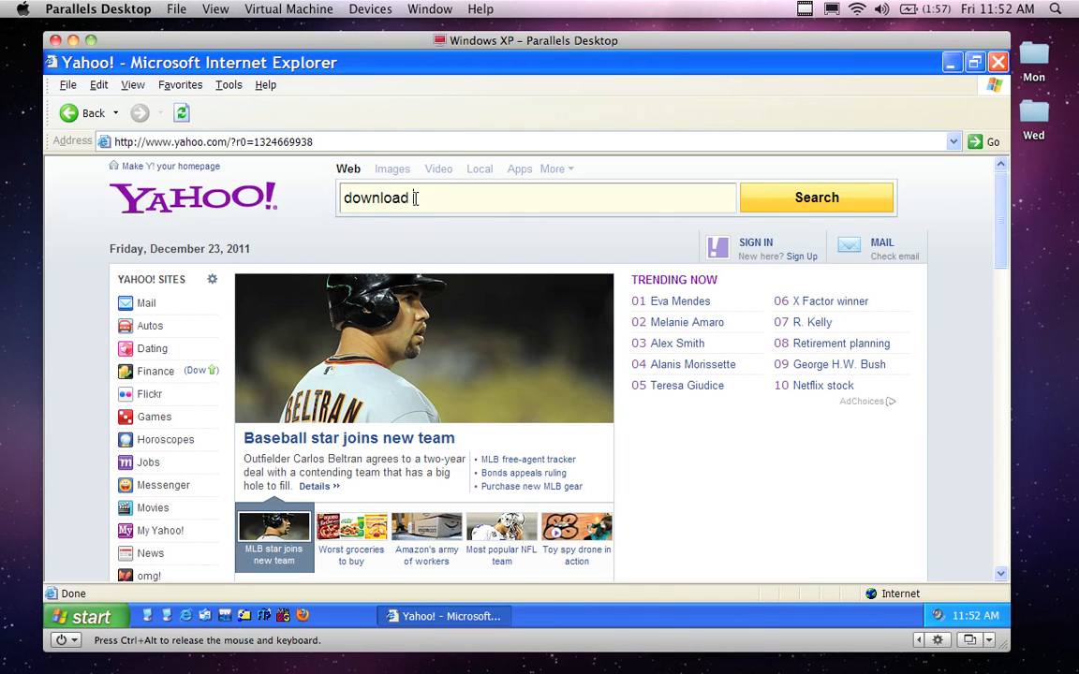
pyautogui.write('java ')
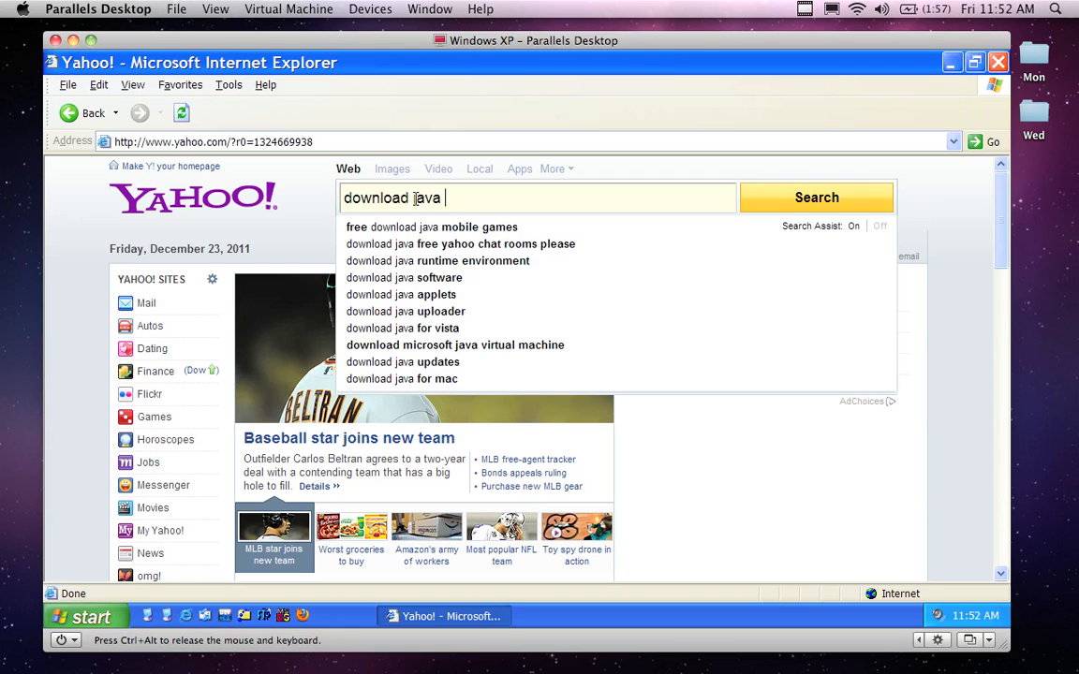
pyautogui.write('jdk EE')
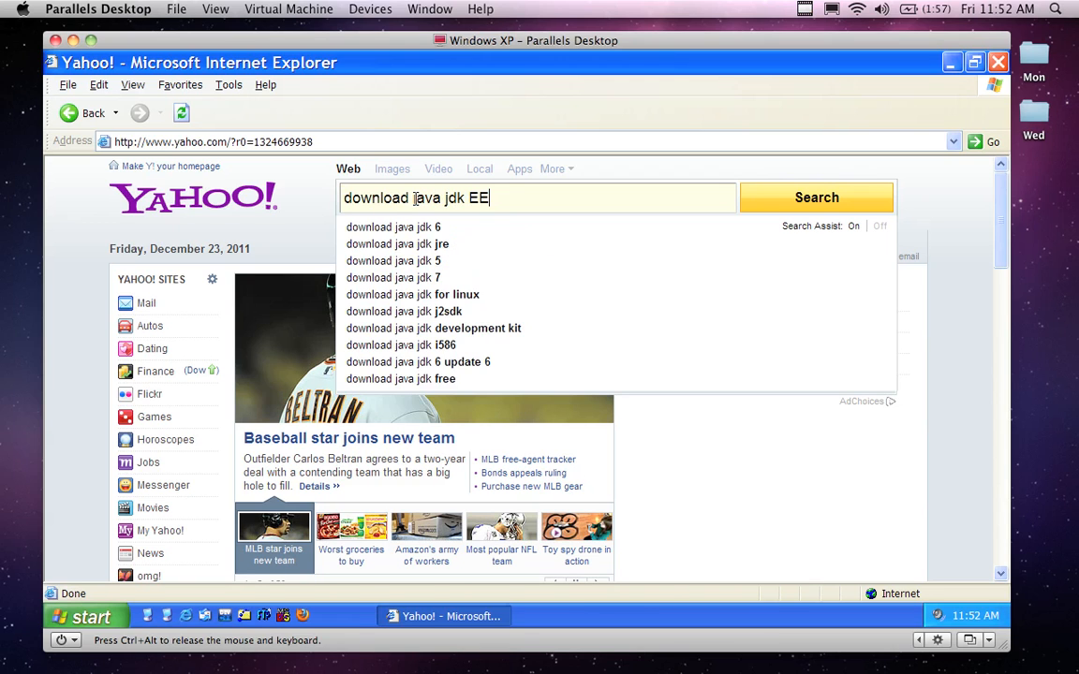
pyautogui.press('Return')
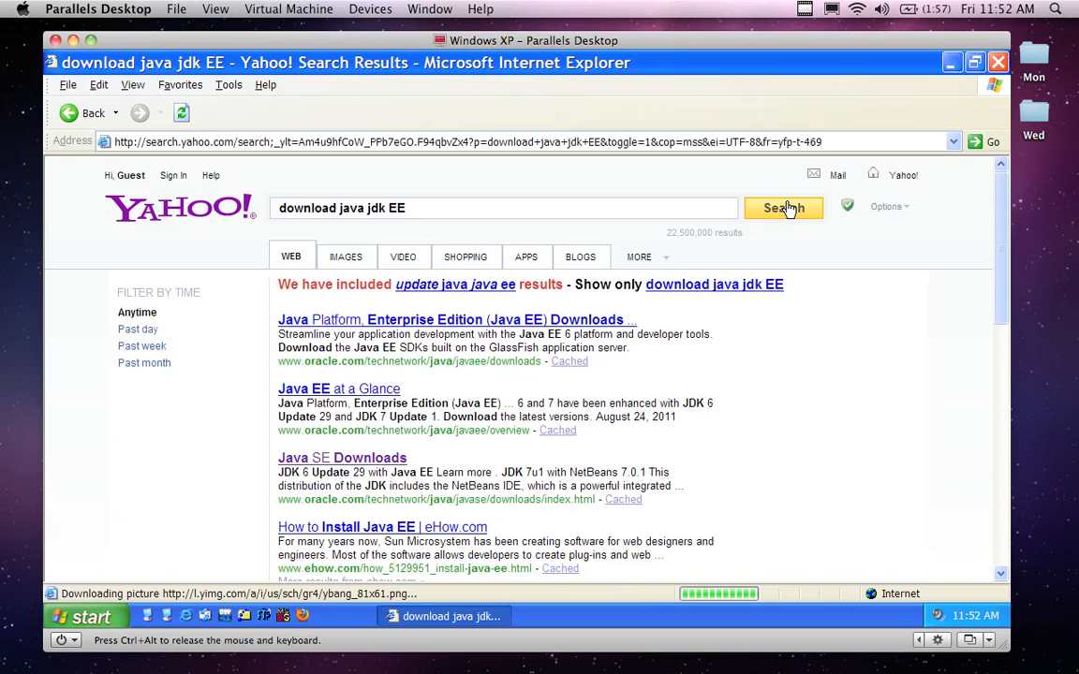
# Step: Open the Java Platform, Enterprise Edition (Java EE) Downloads result and look over the SDK download options
pyautogui.click(398, 323)
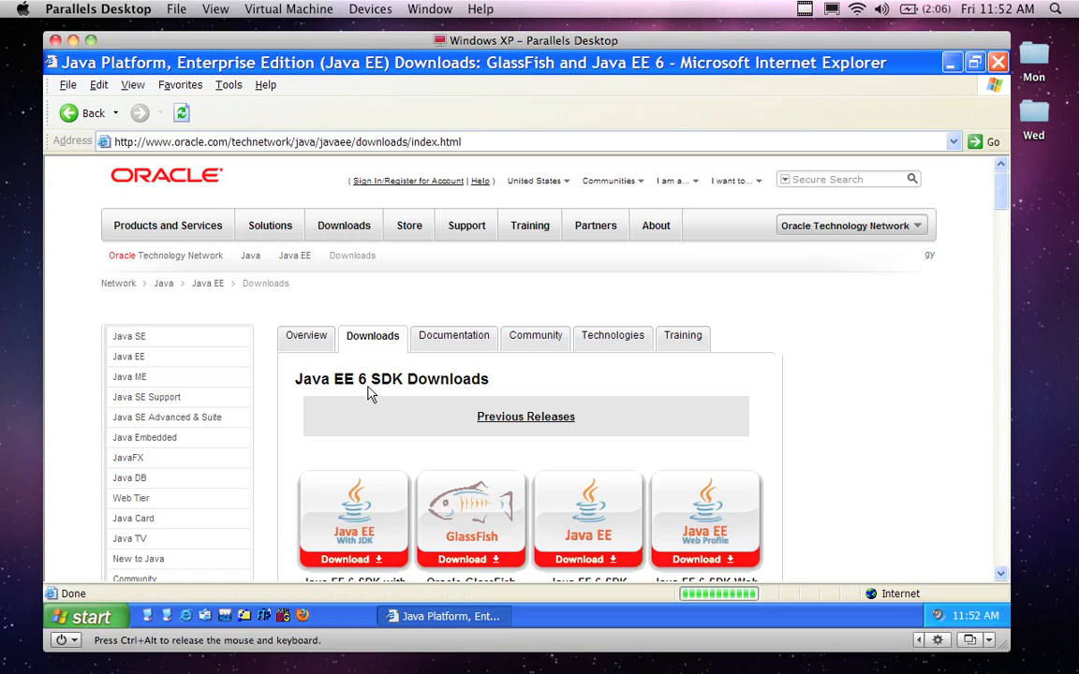
pyautogui.scroll(-3, 466, 398)
pyautogui.scroll(-3, 466, 398)
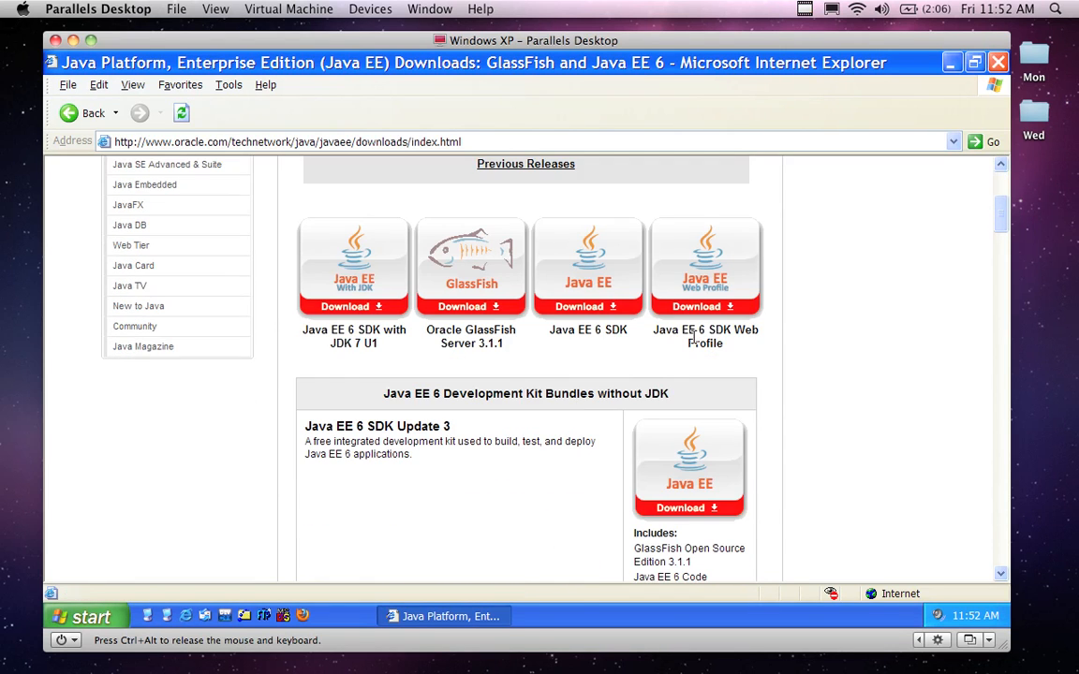
pyautogui.scroll(3, 559, 341)
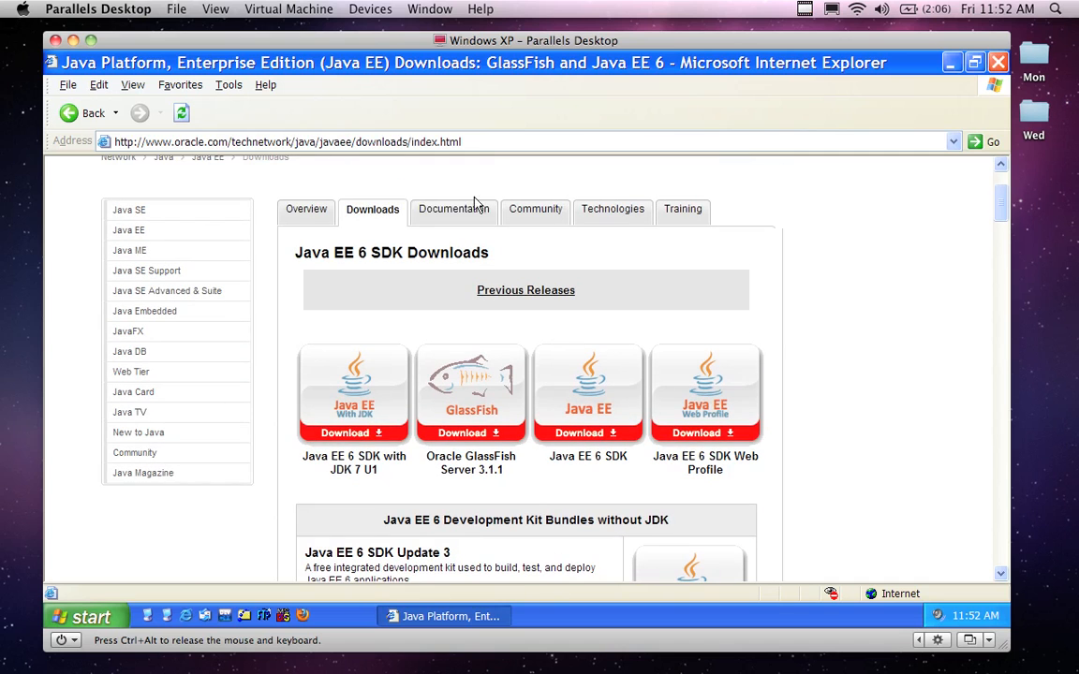
# Step: Open the bookmarked Java SE Downloads page and examine the JDK 7u1 + Java EE Bundle entry
pyautogui.click(180, 84)
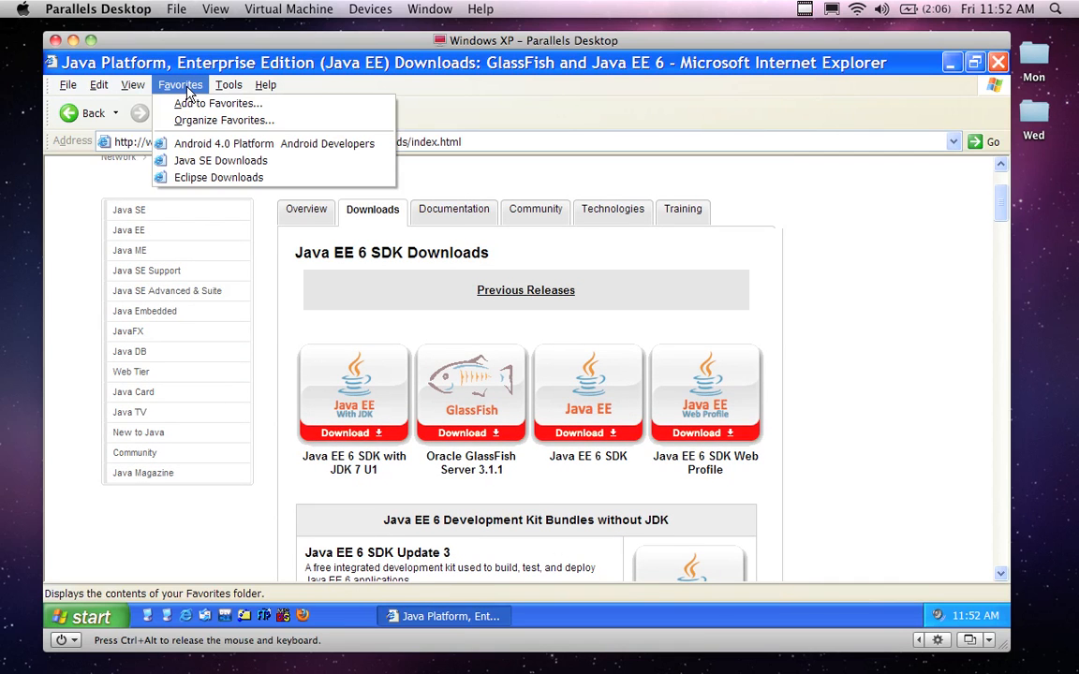
pyautogui.click(202, 166)
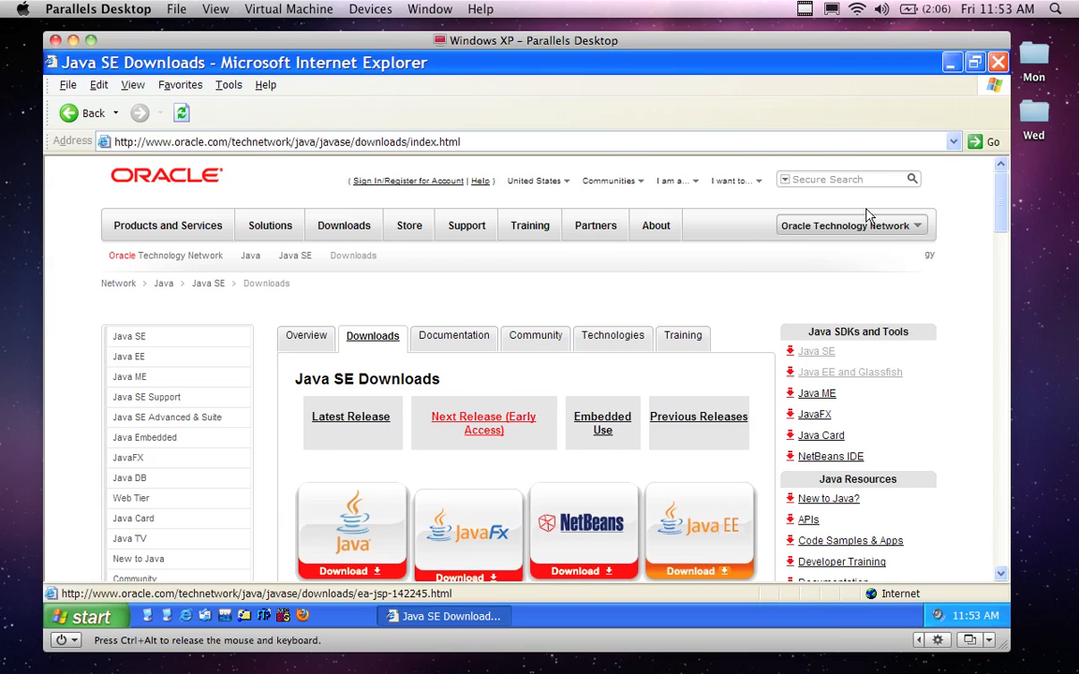
pyautogui.scroll(-3, 920, 216)
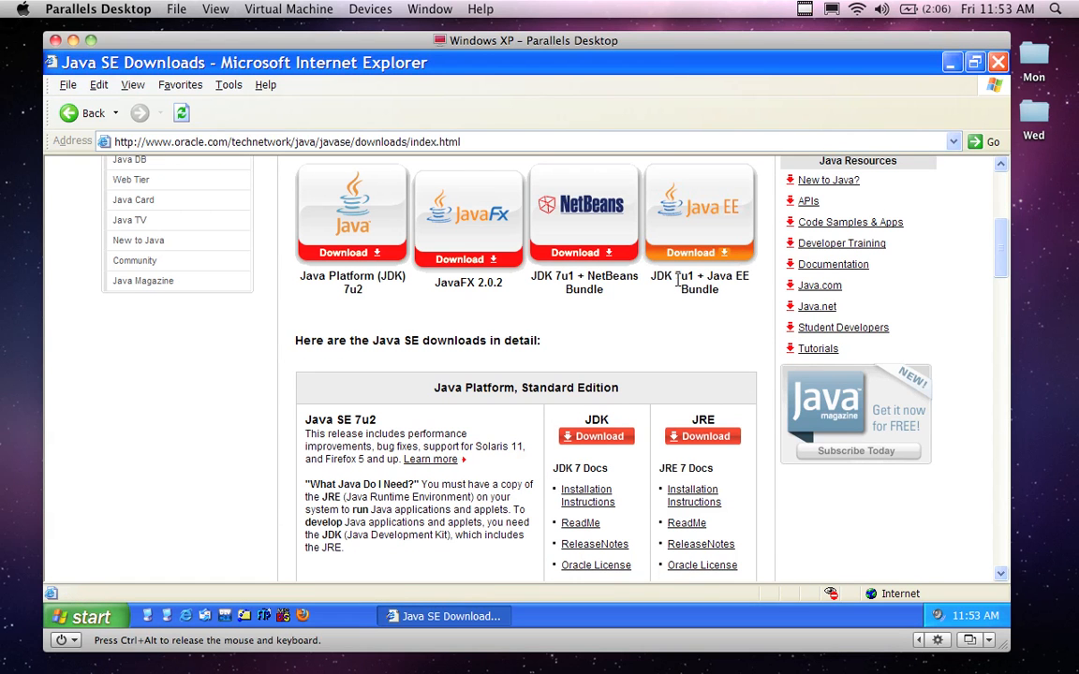
pyautogui.moveTo(680, 276); pyautogui.dragTo(688, 275)
pyautogui.scroll(2, 739, 287)
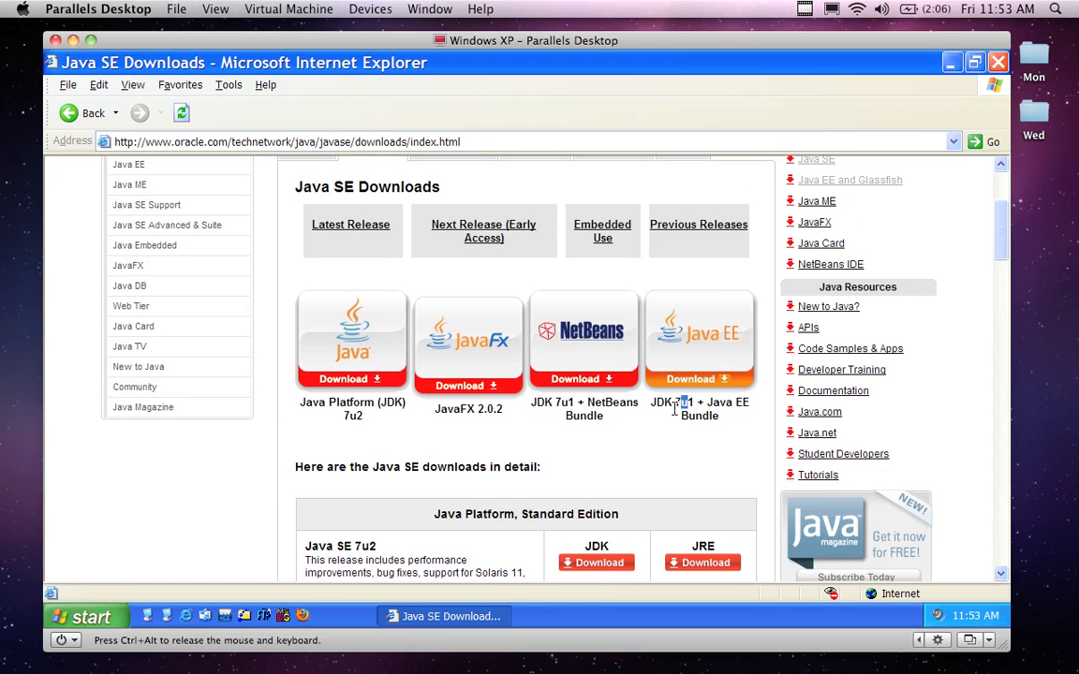
pyautogui.scroll(3, 683, 412)
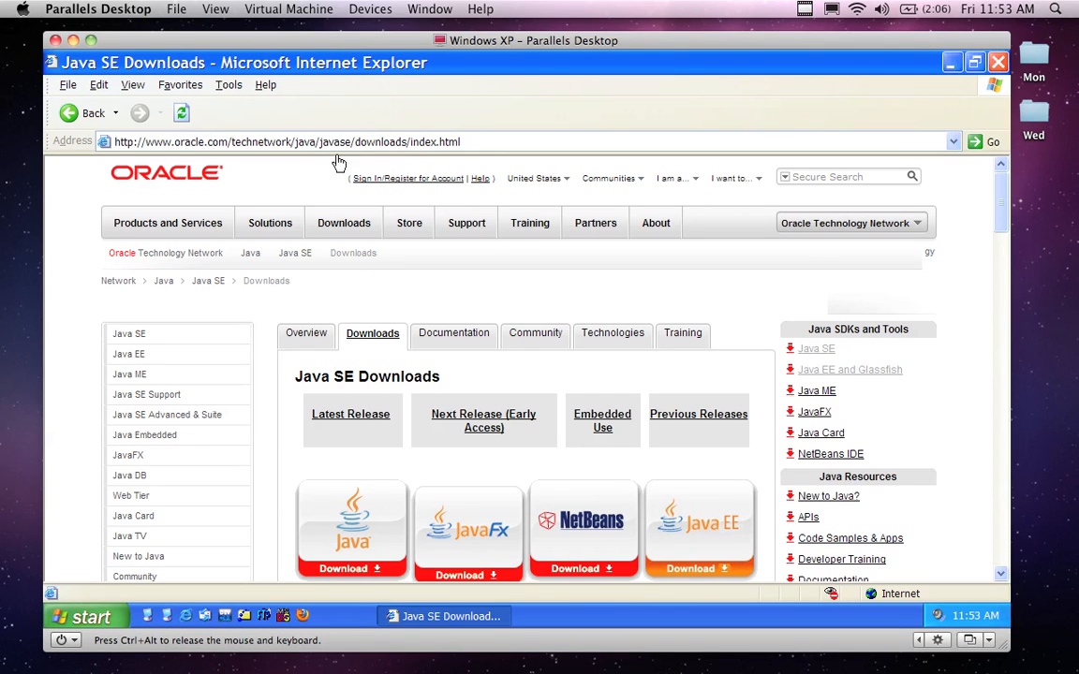
# Step: Open the Oracle Berkeley DB downloads page and look over its product overview
pyautogui.click(376, 342)
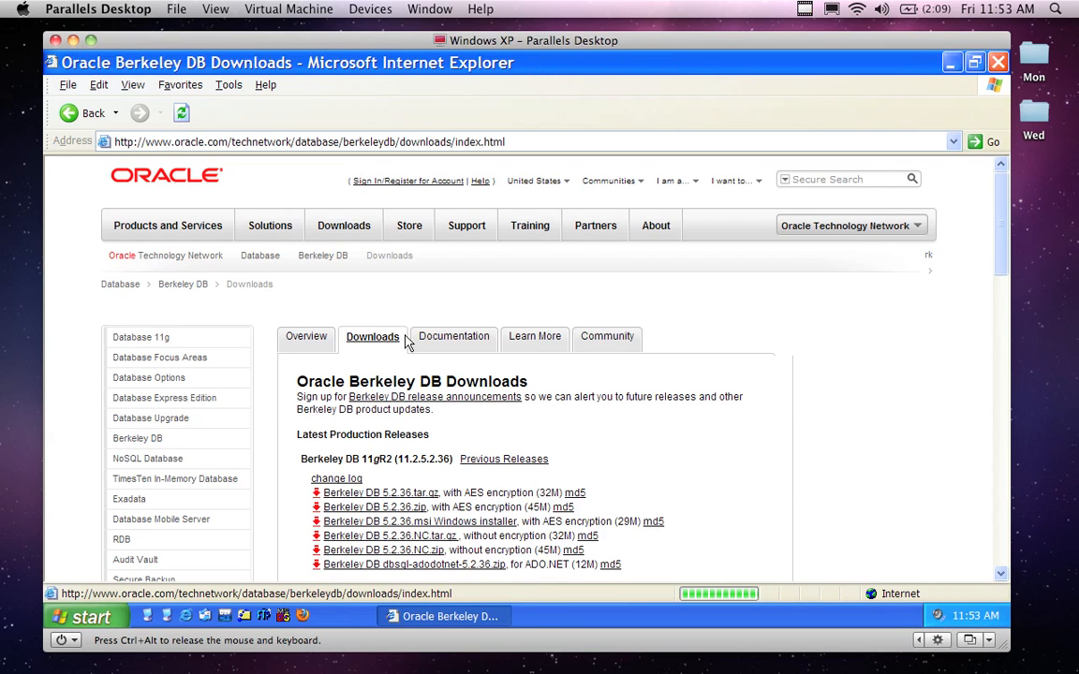
pyautogui.click(308, 339)
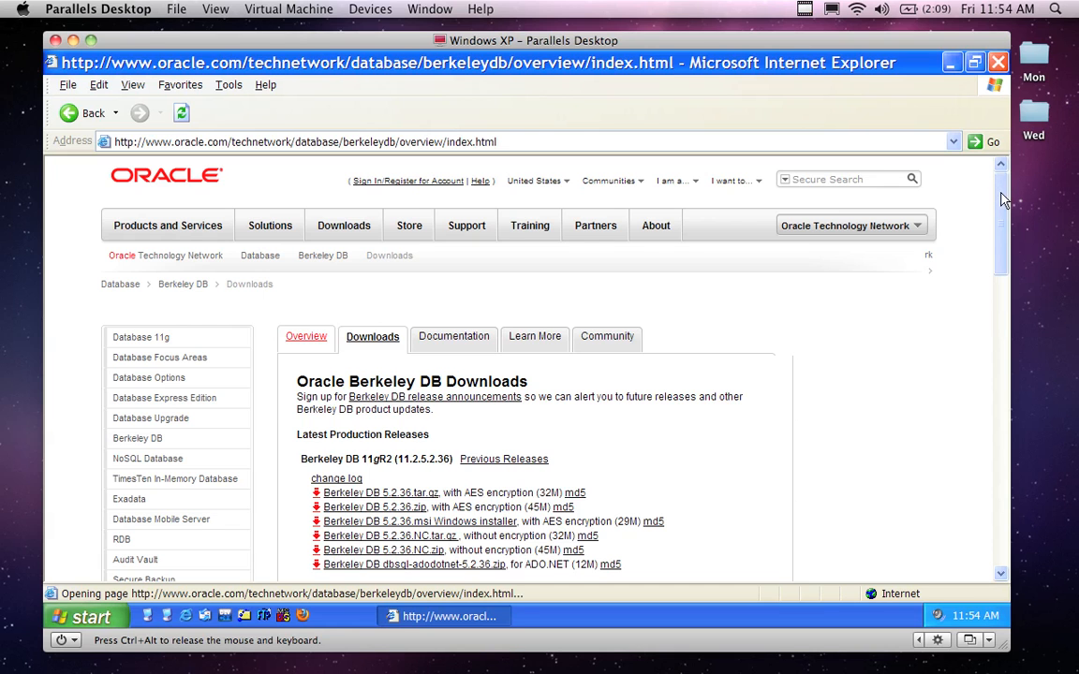
pyautogui.moveTo(1002, 195); pyautogui.dragTo(999, 225)
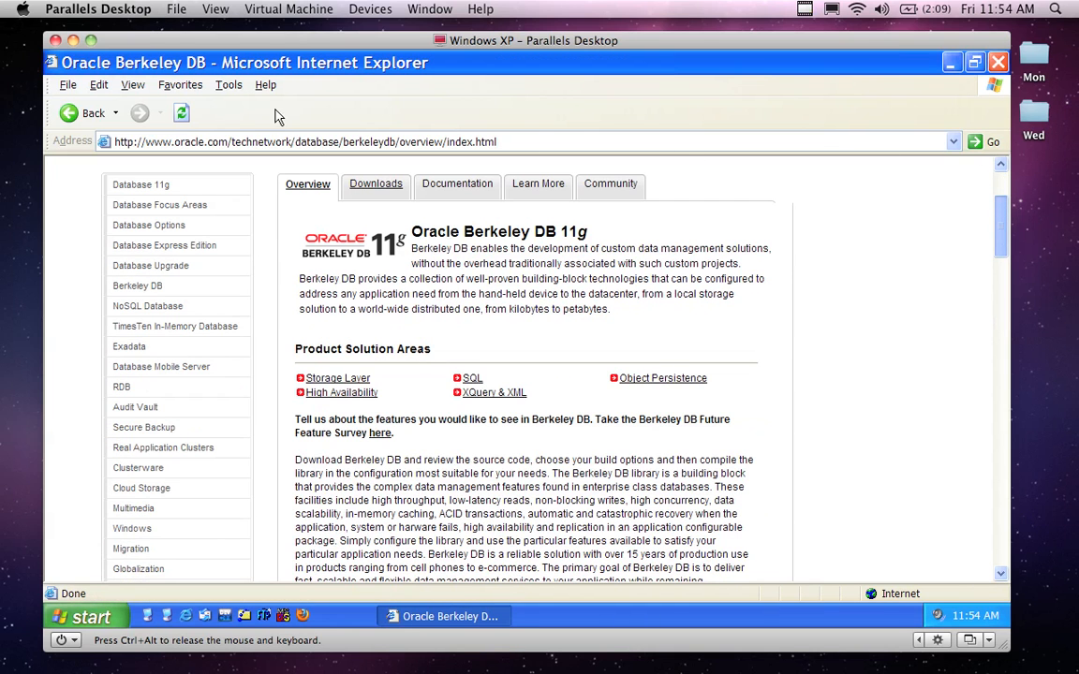
# Step: Return to the bookmarked Java SE Downloads page and open the download page for the JDK 7u1 + Java EE Bundle
pyautogui.click(169, 85)
pyautogui.click(192, 161)
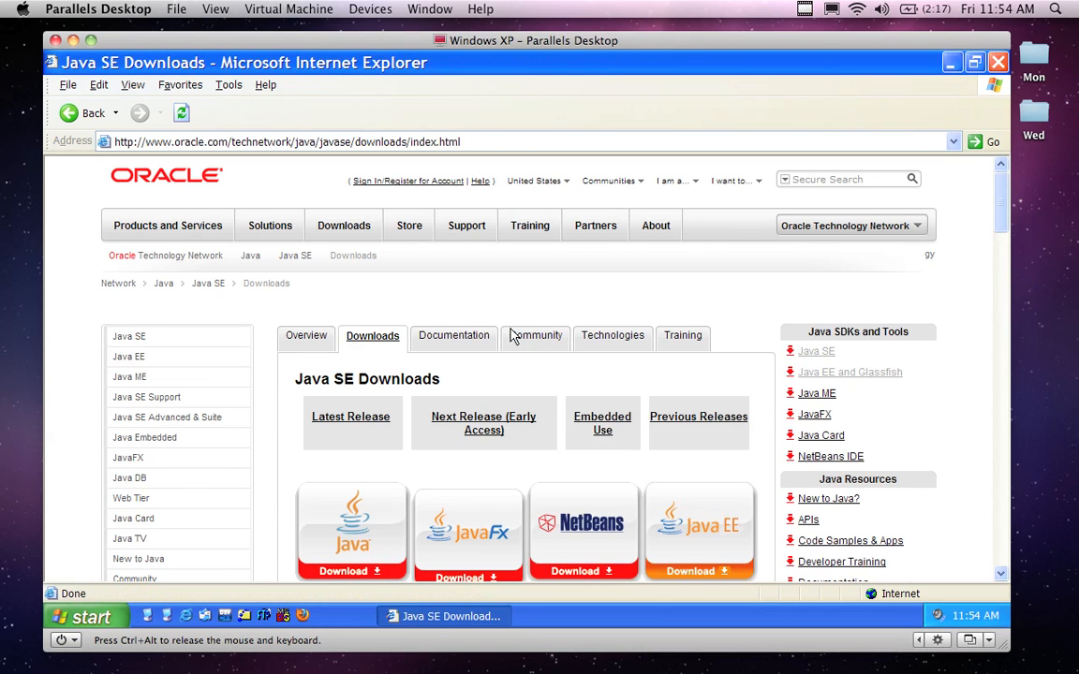
pyautogui.scroll(-3, 1007, 214)
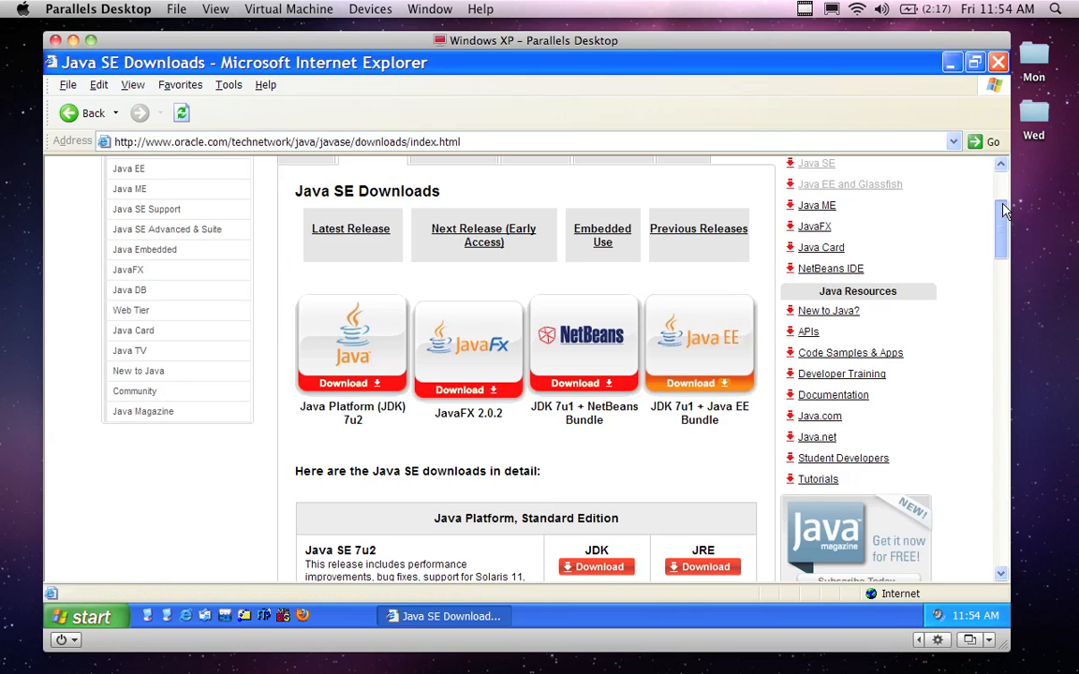
pyautogui.scroll(-1, 1003, 213)
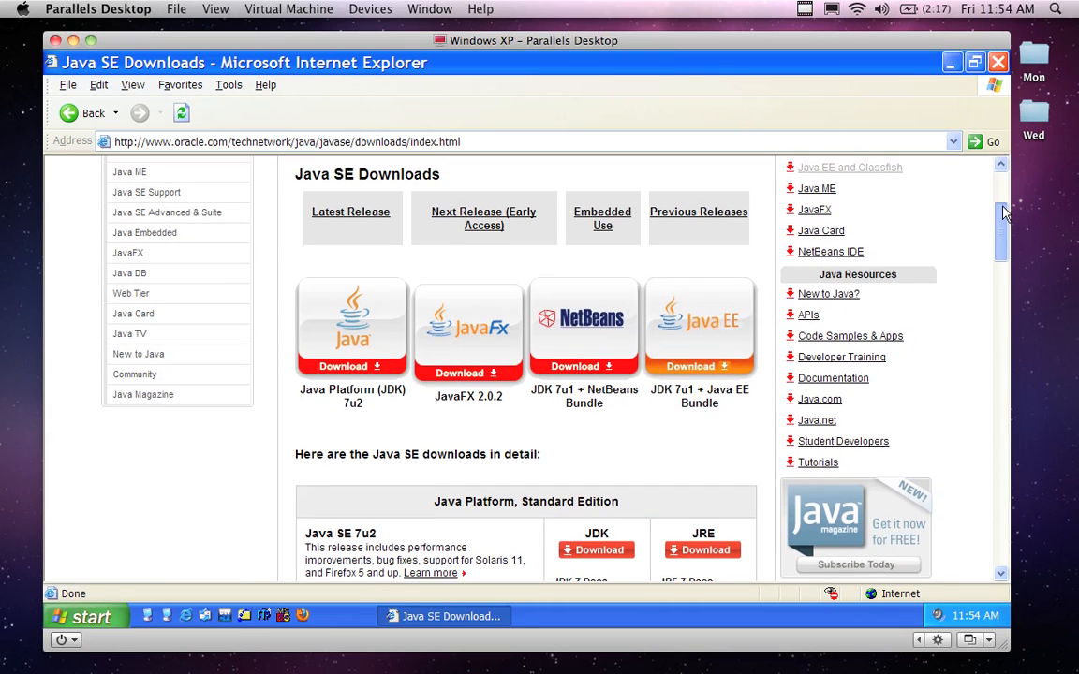
pyautogui.moveTo(1003, 214); pyautogui.dragTo(1003, 218)
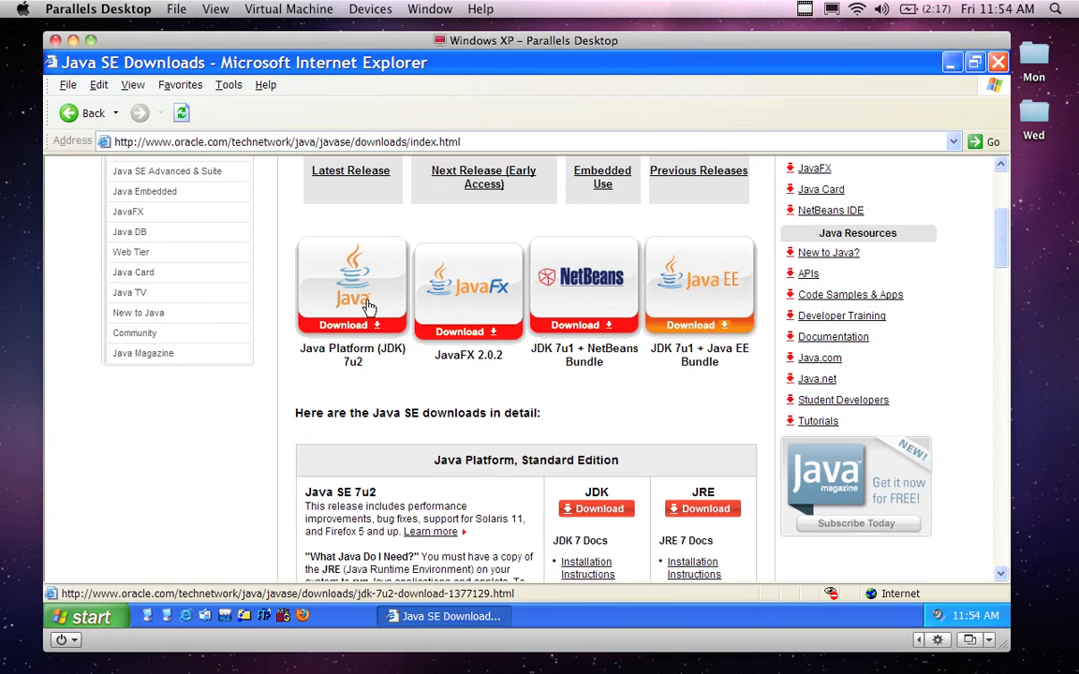
pyautogui.click(717, 285)
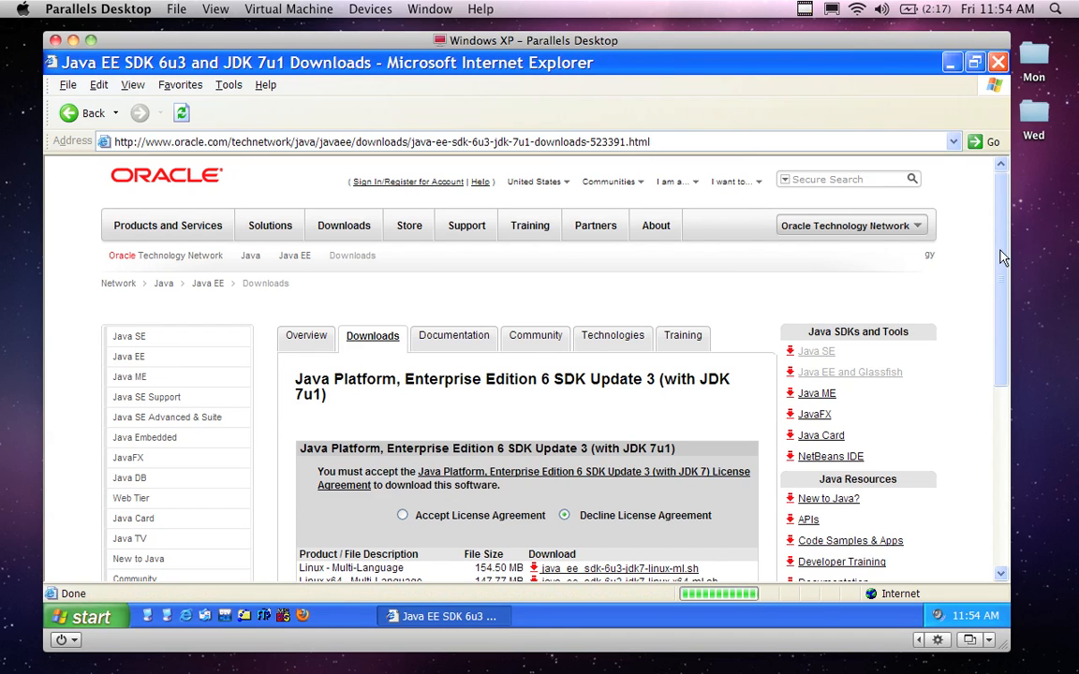
# Step: Accept the license agreement and download the Windows installer java_ee_sdk-6u3-jdk7-windows.exe to the Desktop
pyautogui.scroll(-4, 559, 296)
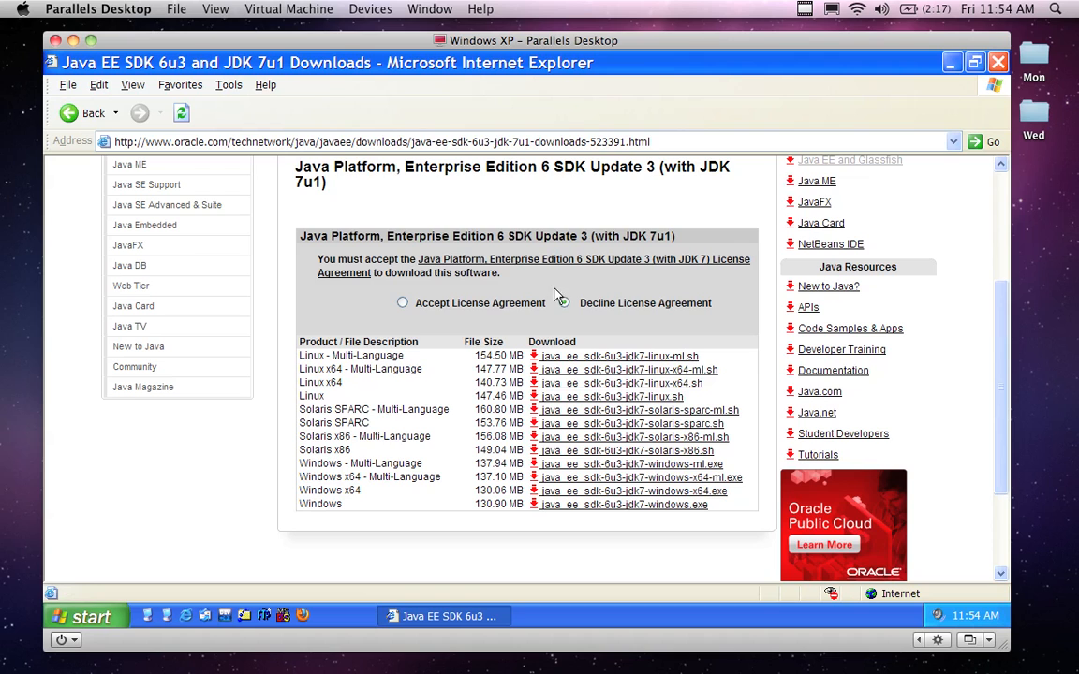
pyautogui.click(401, 303)
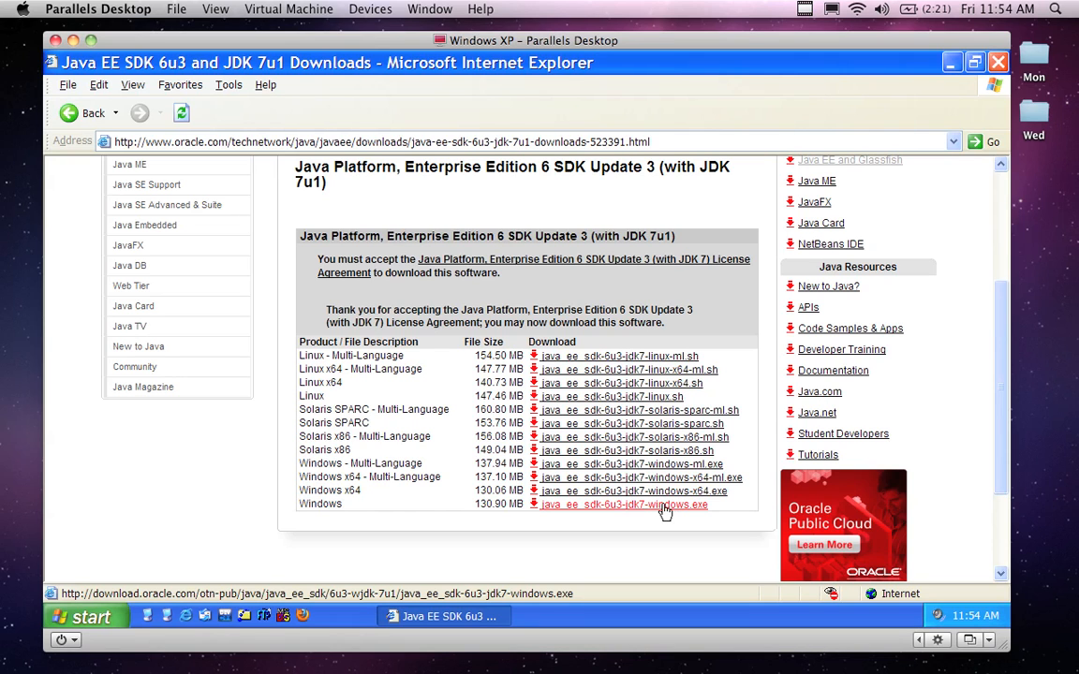
pyautogui.click(586, 509)
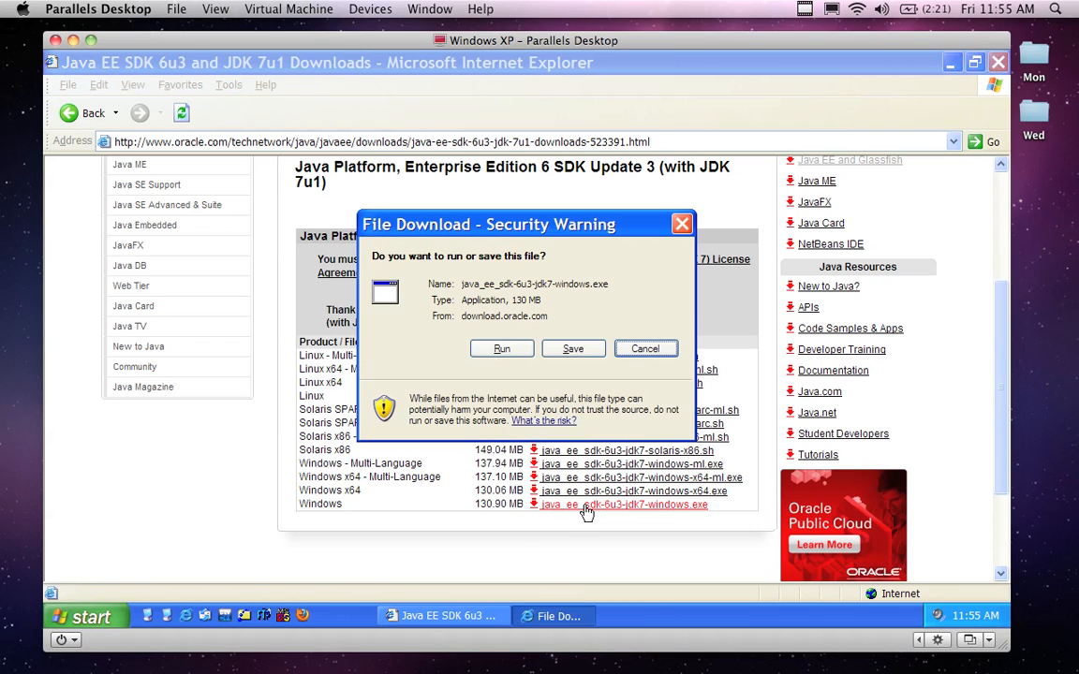
pyautogui.click(578, 348)
pyautogui.moveTo(607, 265); pyautogui.dragTo(462, 138)
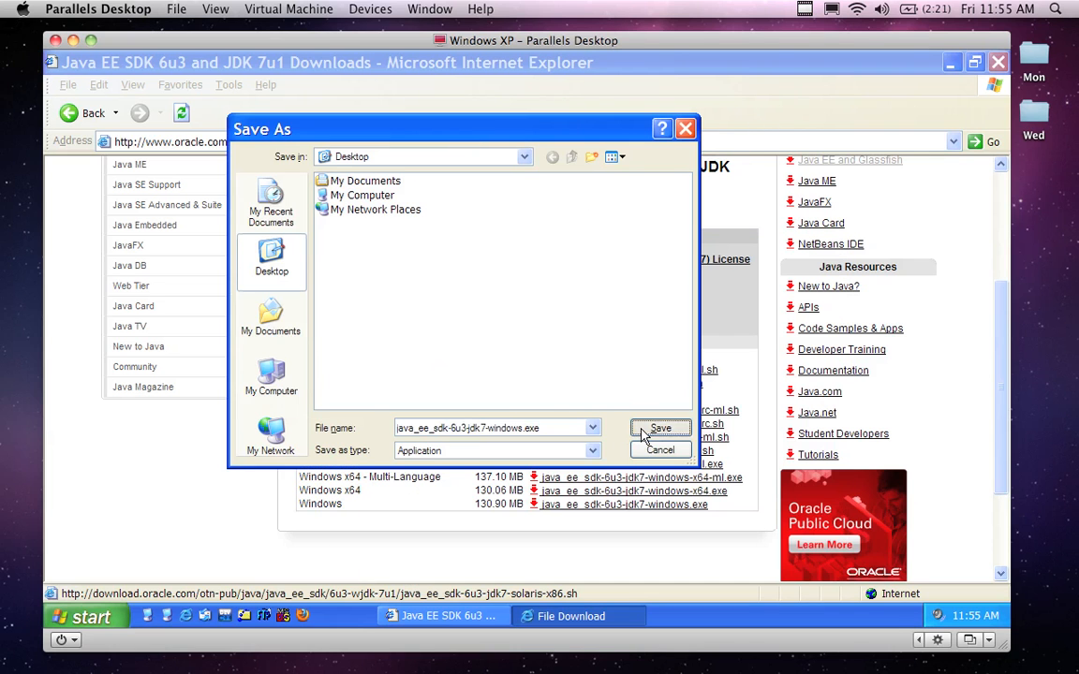
pyautogui.click(660, 428)
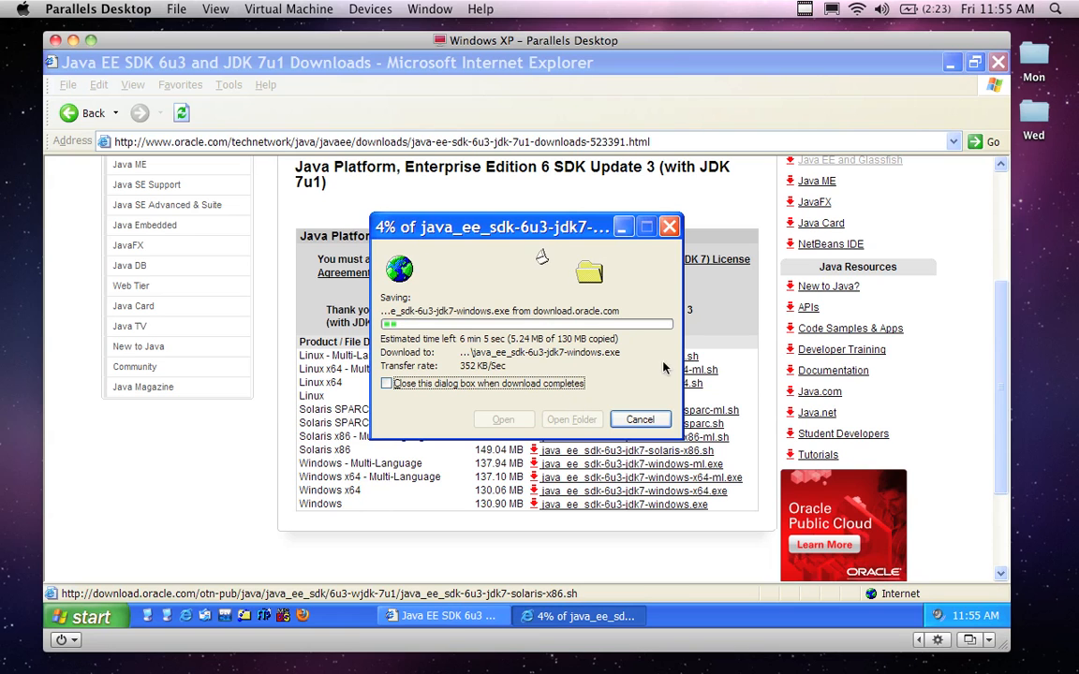
pyautogui.click(804, 11)
pyautogui.click(812, 44)
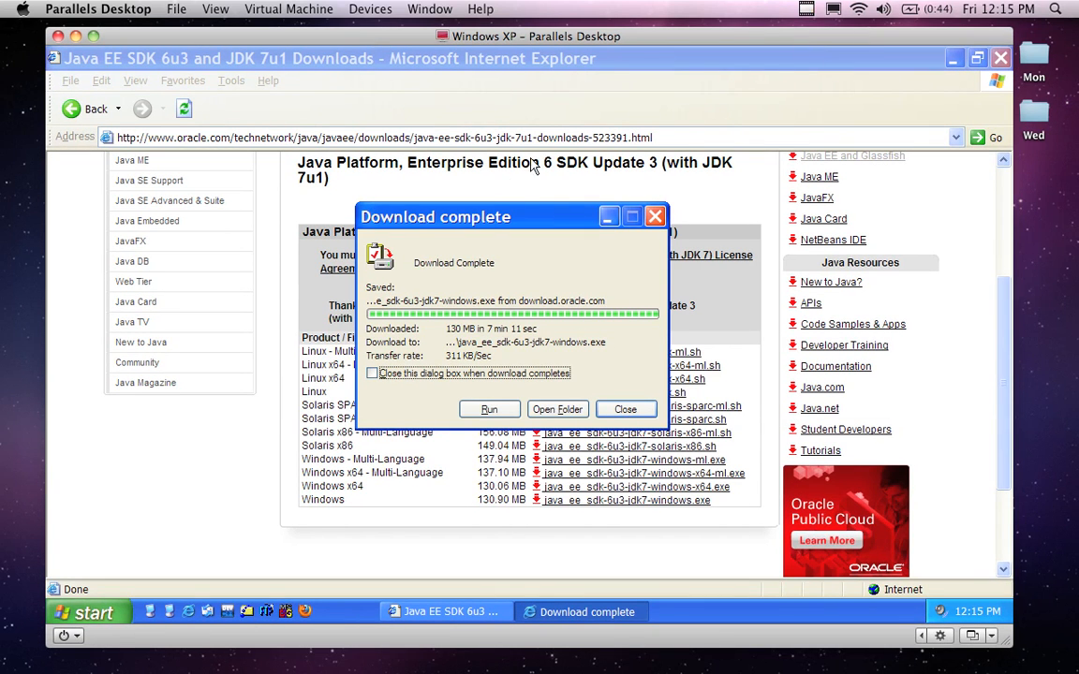
# Step: Dismiss the completed download and add the Java EE SDK 6u3 and JDK 7u1 Downloads page to the favorites, closing the browser
pyautogui.moveTo(486, 226); pyautogui.dragTo(452, 218)
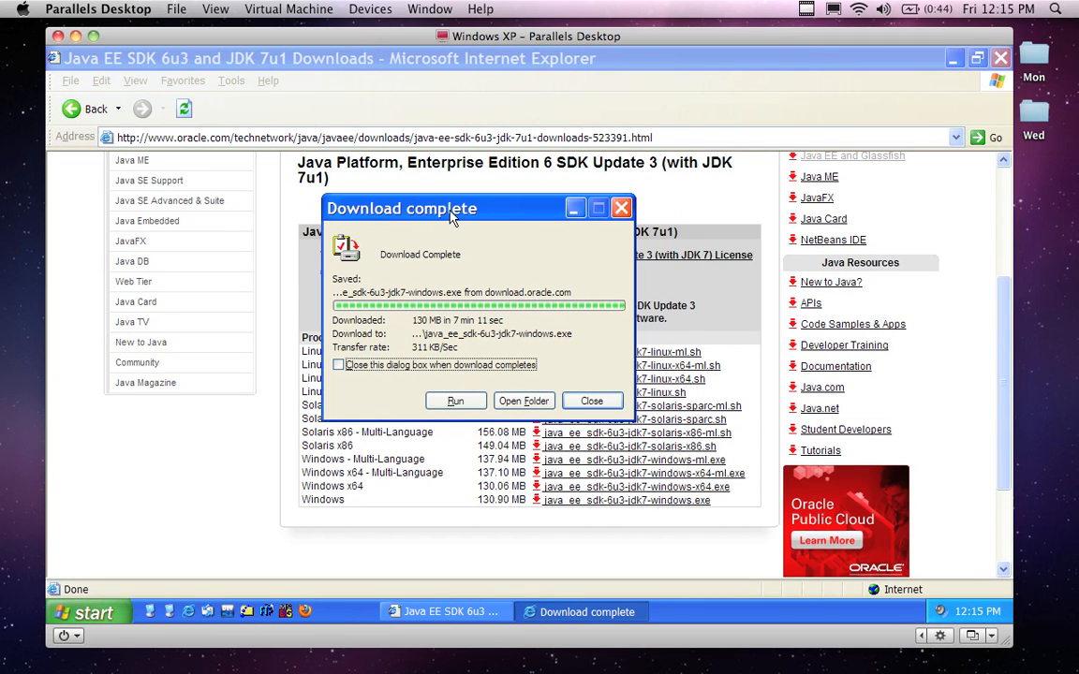
pyautogui.click(591, 402)
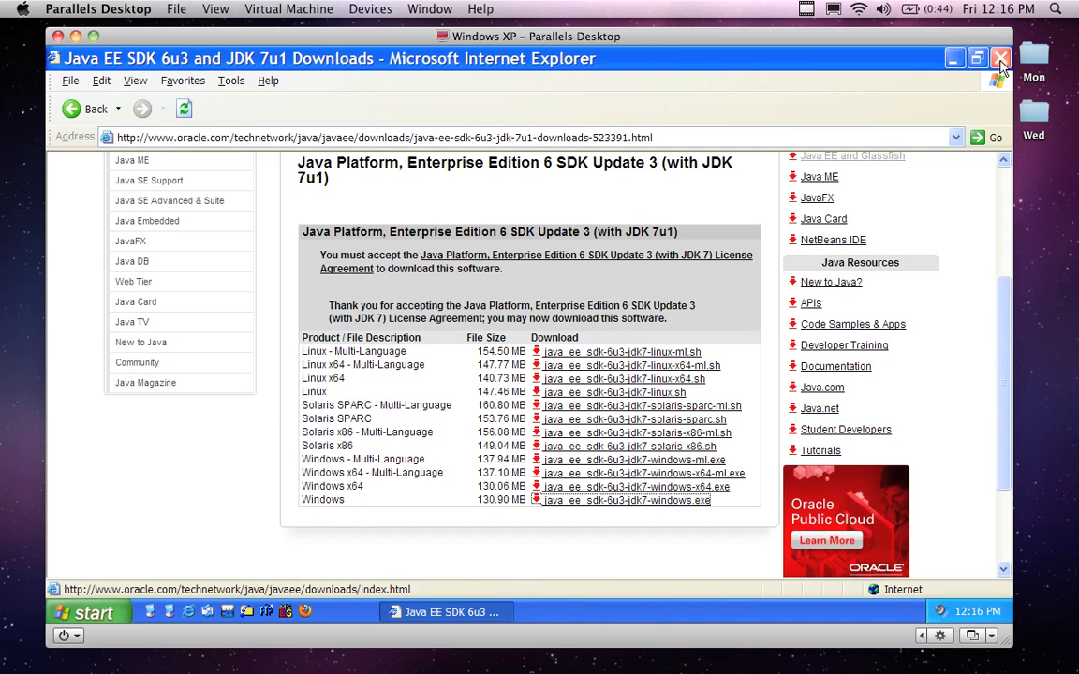
pyautogui.click(183, 81)
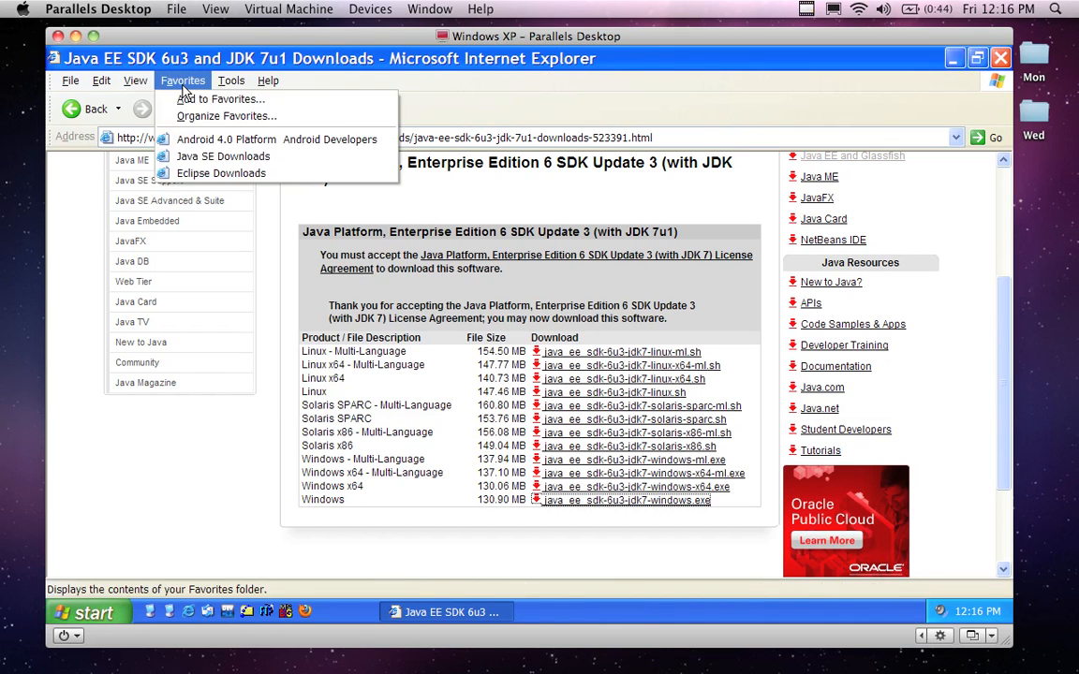
pyautogui.click(183, 99)
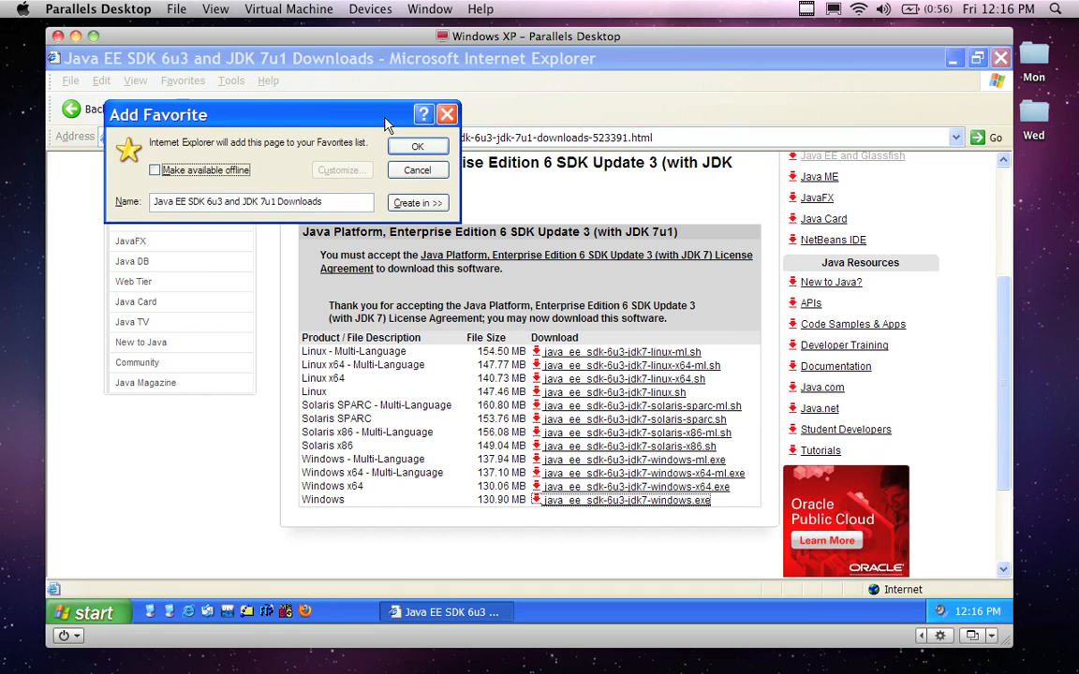
pyautogui.click(414, 147)
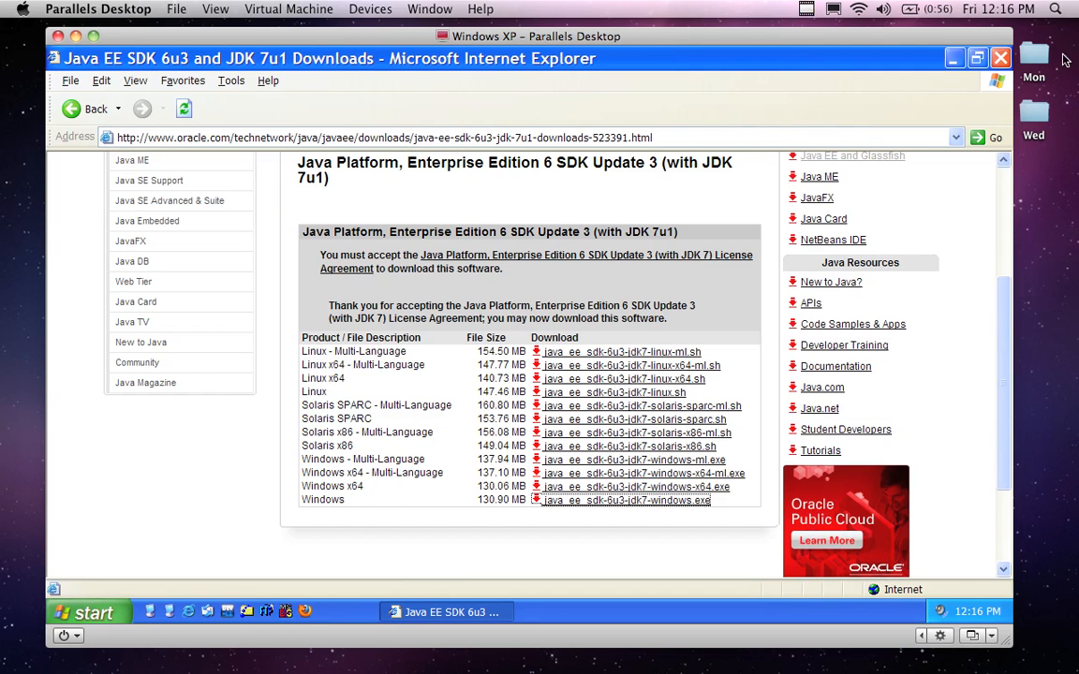
pyautogui.click(1000, 58)
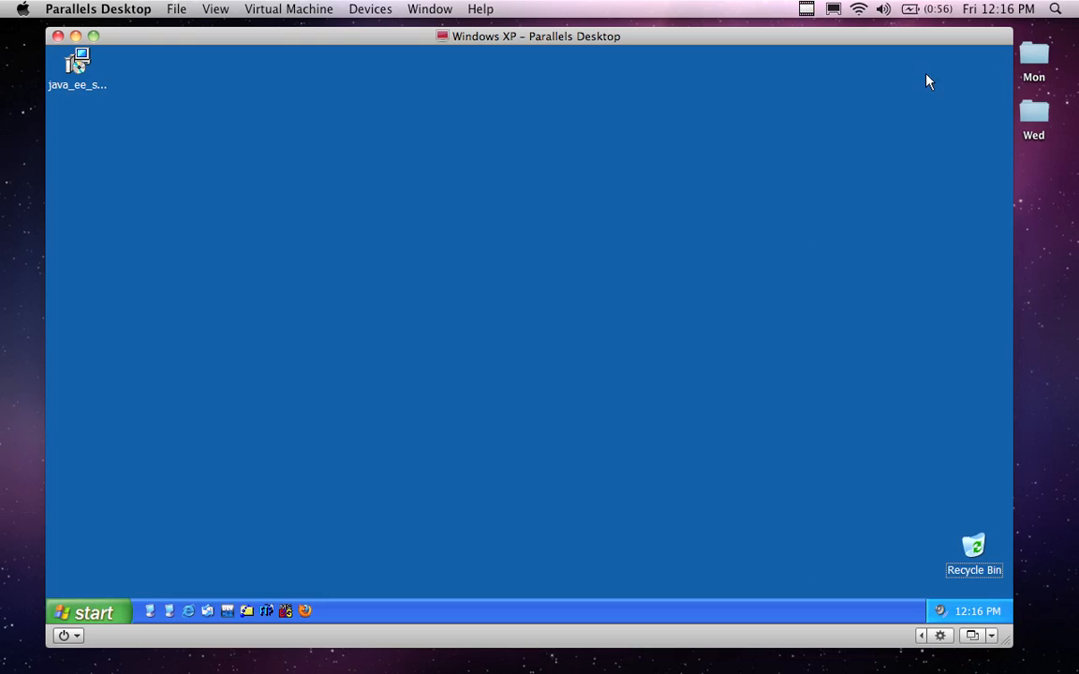
# Step: Try to run the java_ee_sdk-6u3-jdk7-windows.exe installer from the Desktop, declining to send an error report
pyautogui.click(81, 70)
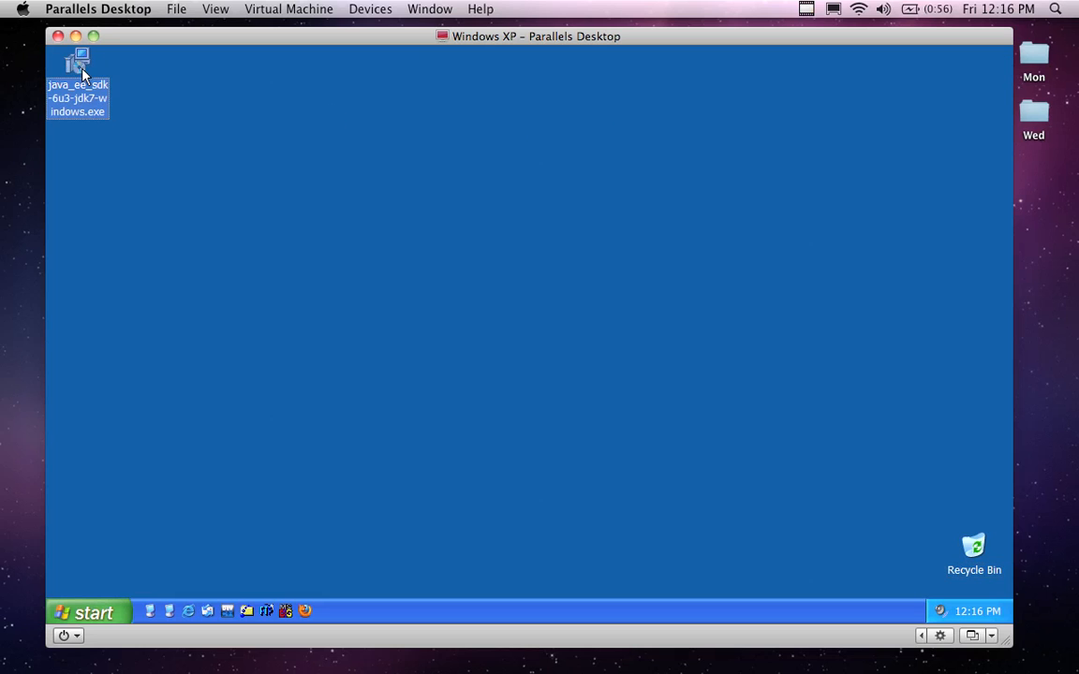
pyautogui.moveTo(77, 63); pyautogui.dragTo(98, 97)
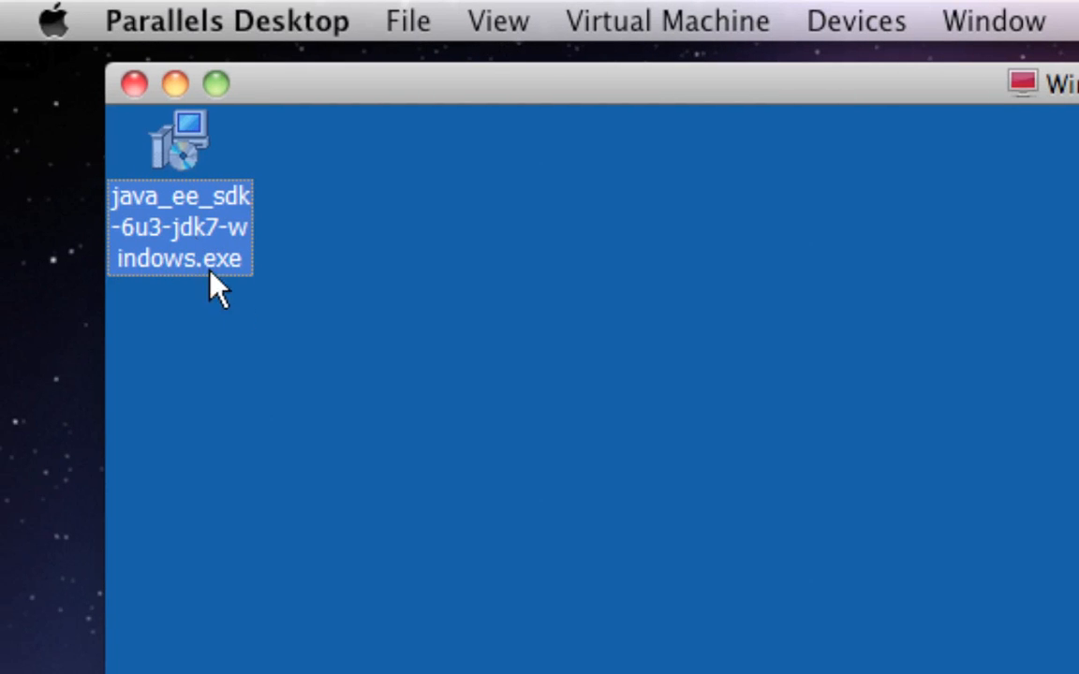
pyautogui.click(239, 294)
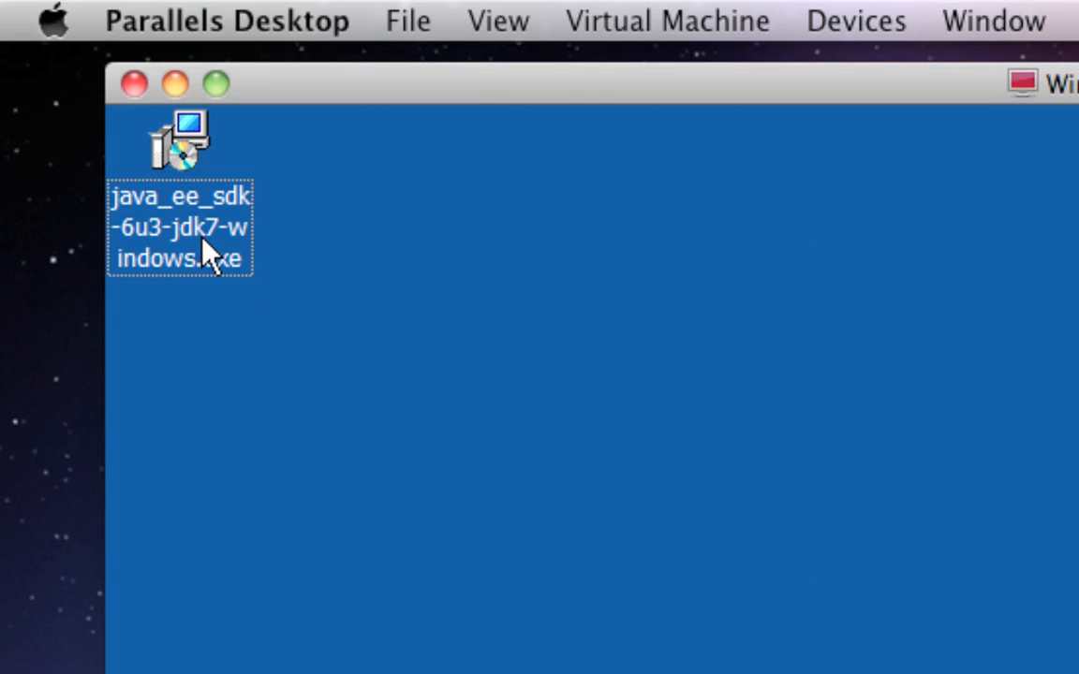
pyautogui.doubleClick(190, 157)
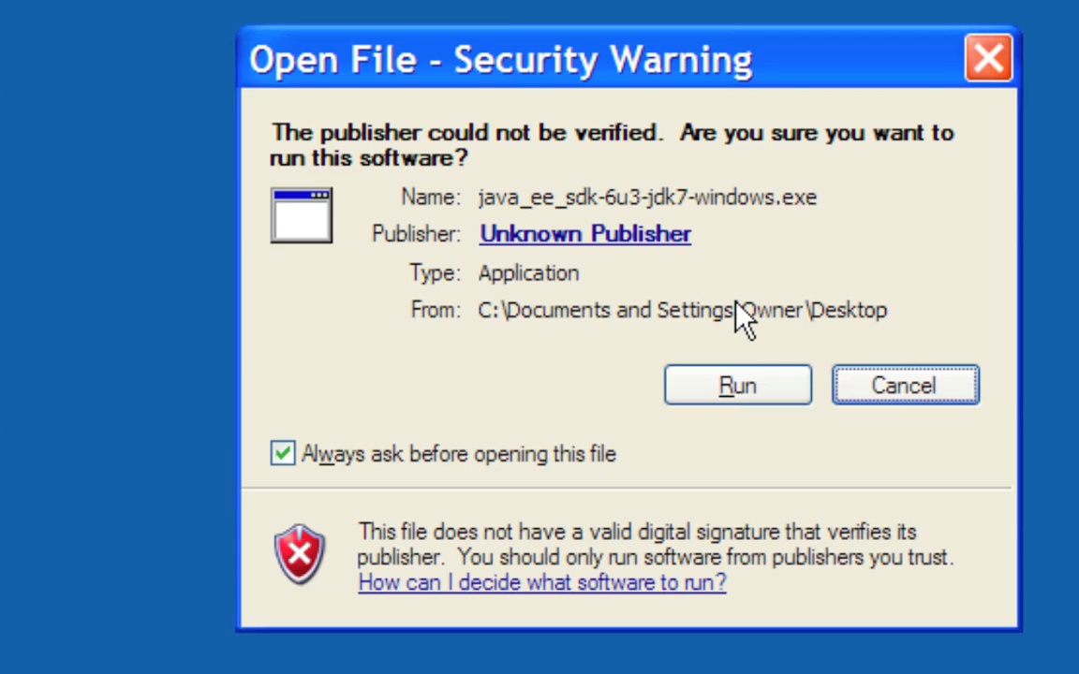
pyautogui.click(734, 386)
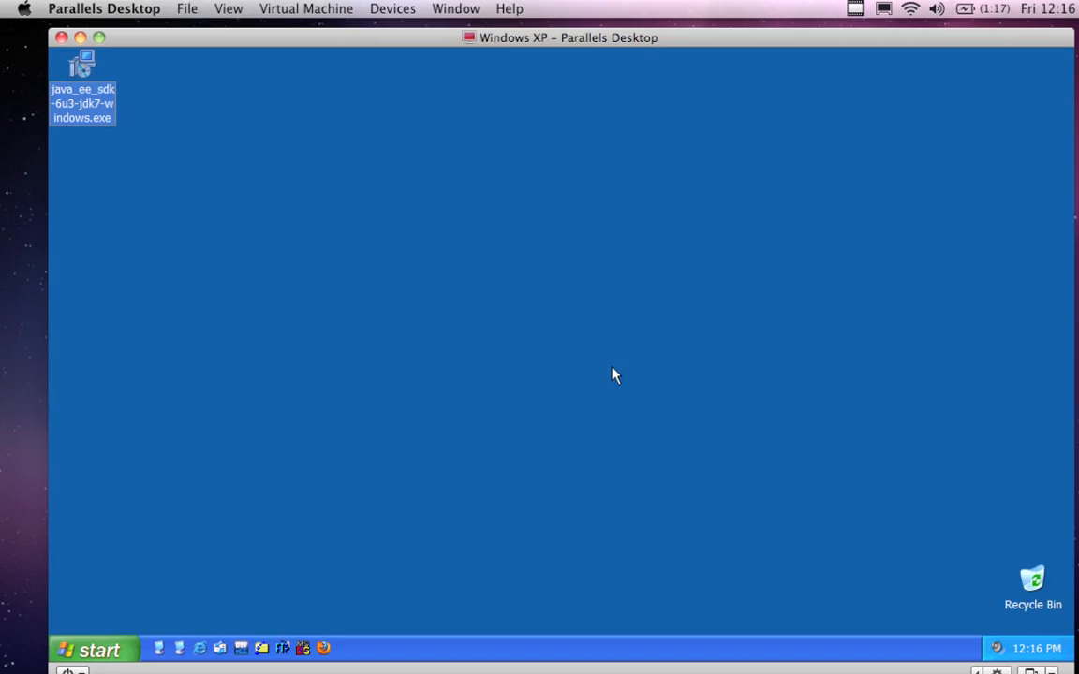
pyautogui.click(572, 331)
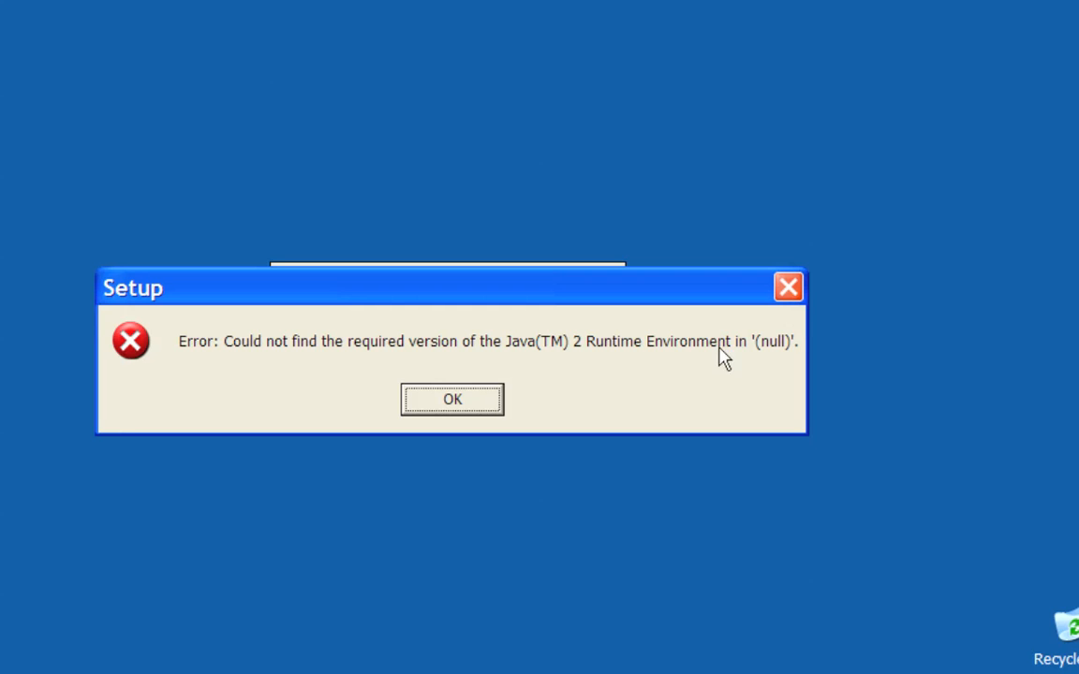
pyautogui.click(492, 402)
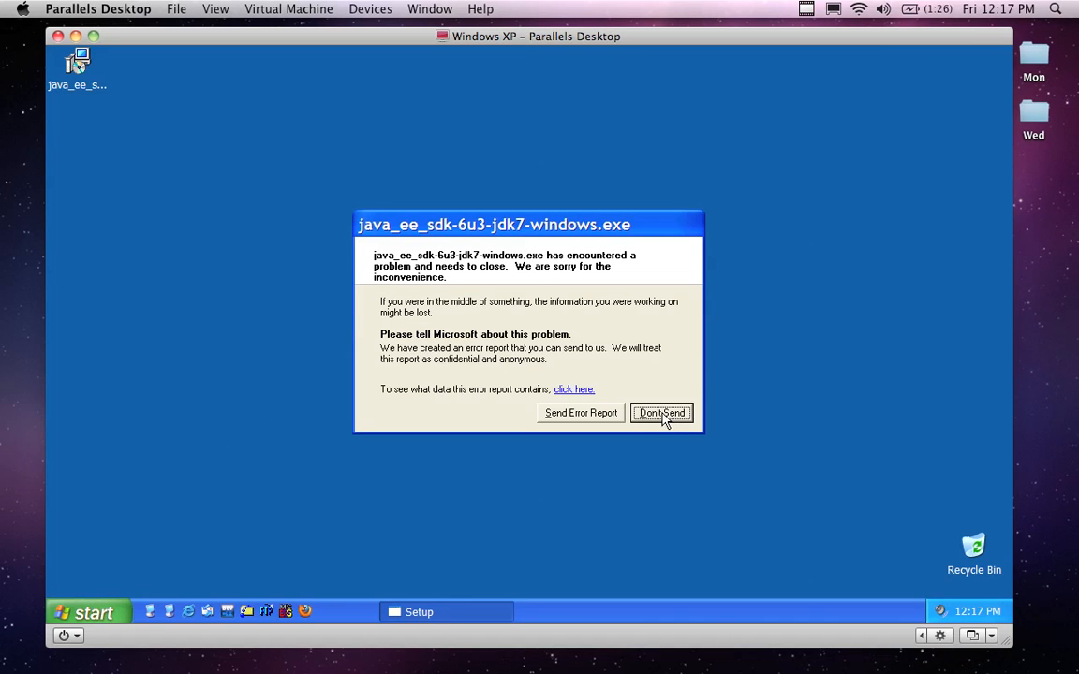
pyautogui.click(662, 417)
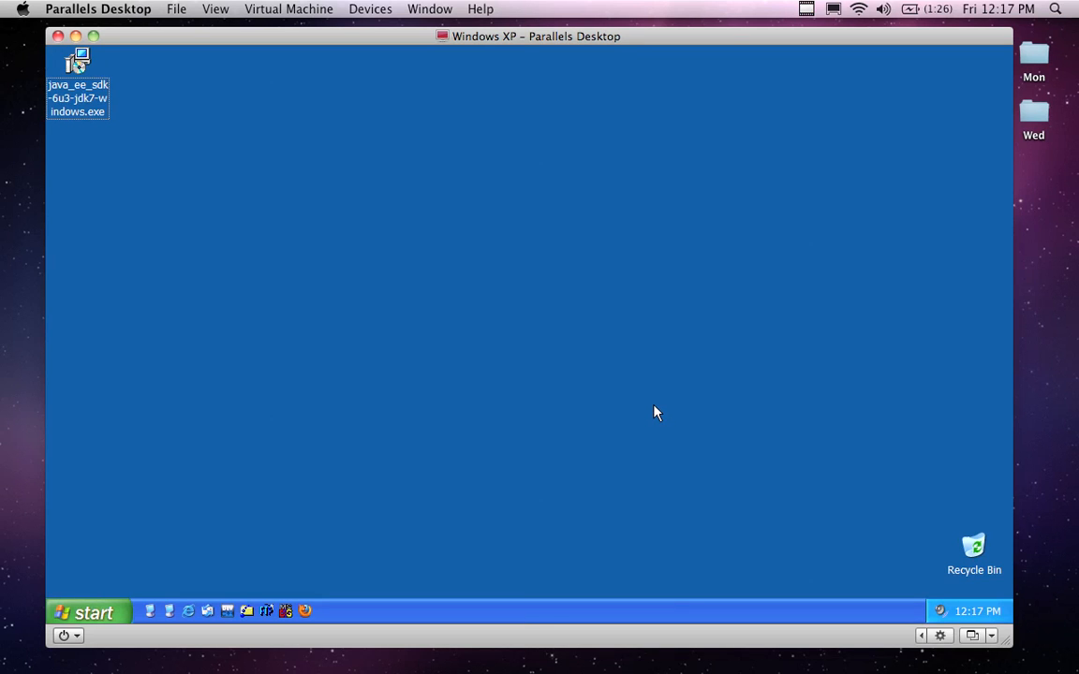
# Step: Switch to Internet Explorer, open the bookmarked Java EE SDK 6u3 and JDK 7u1 Downloads page and look over the Java EE overview
pyautogui.click(190, 614)
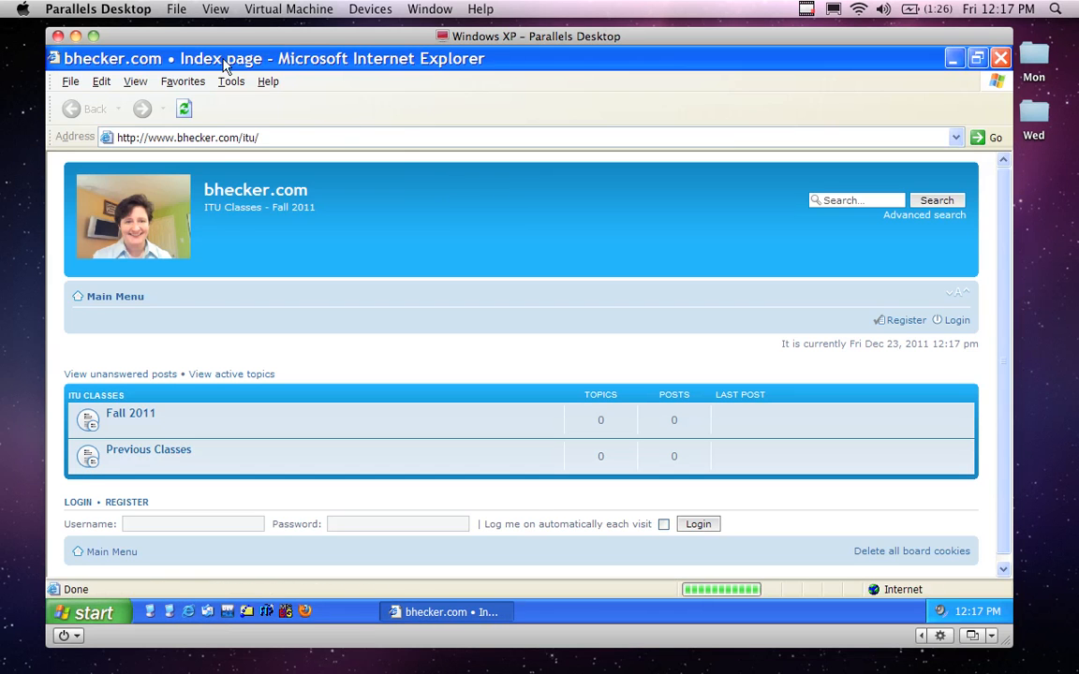
pyautogui.click(182, 81)
pyautogui.click(227, 192)
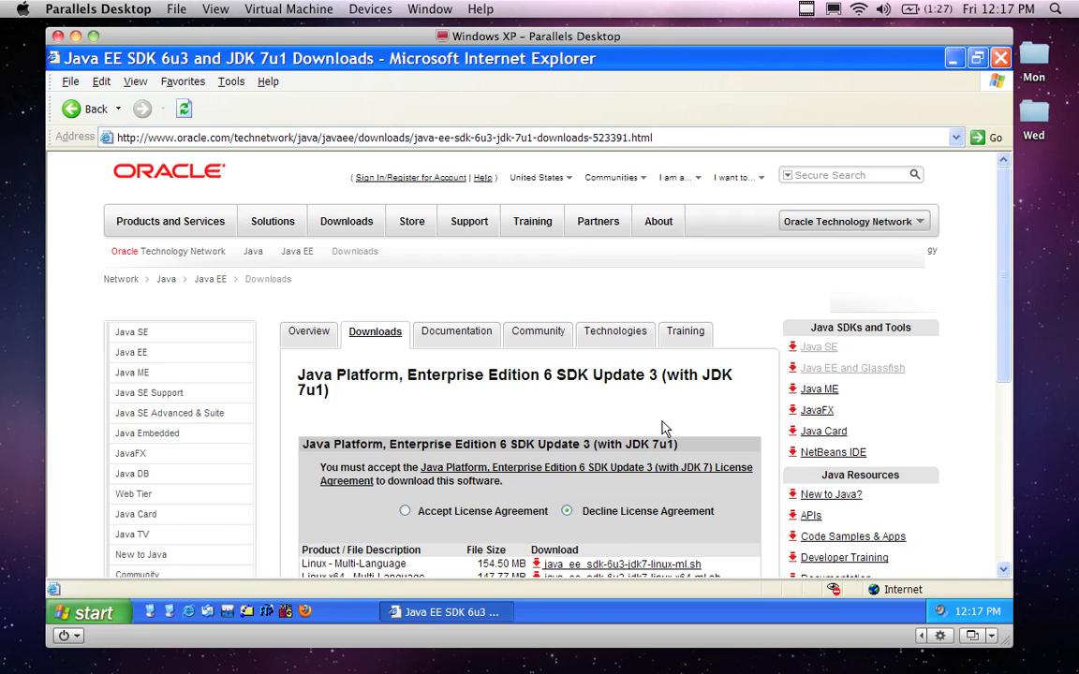
pyautogui.click(318, 342)
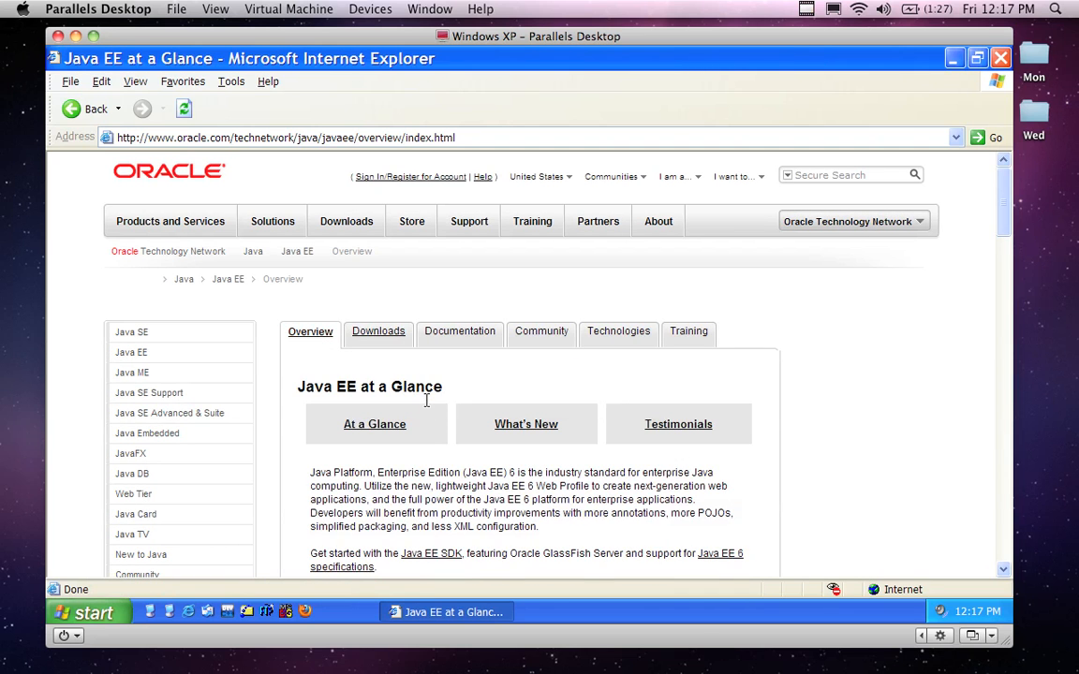
pyautogui.scroll(-5, 428, 408)
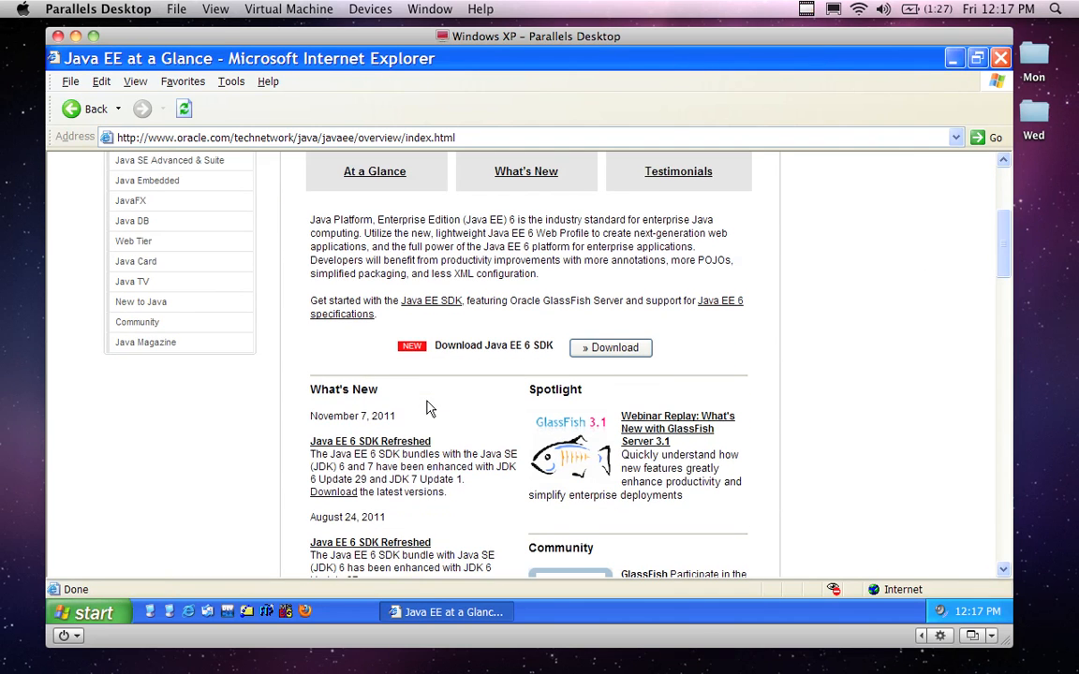
pyautogui.scroll(-3, 428, 408)
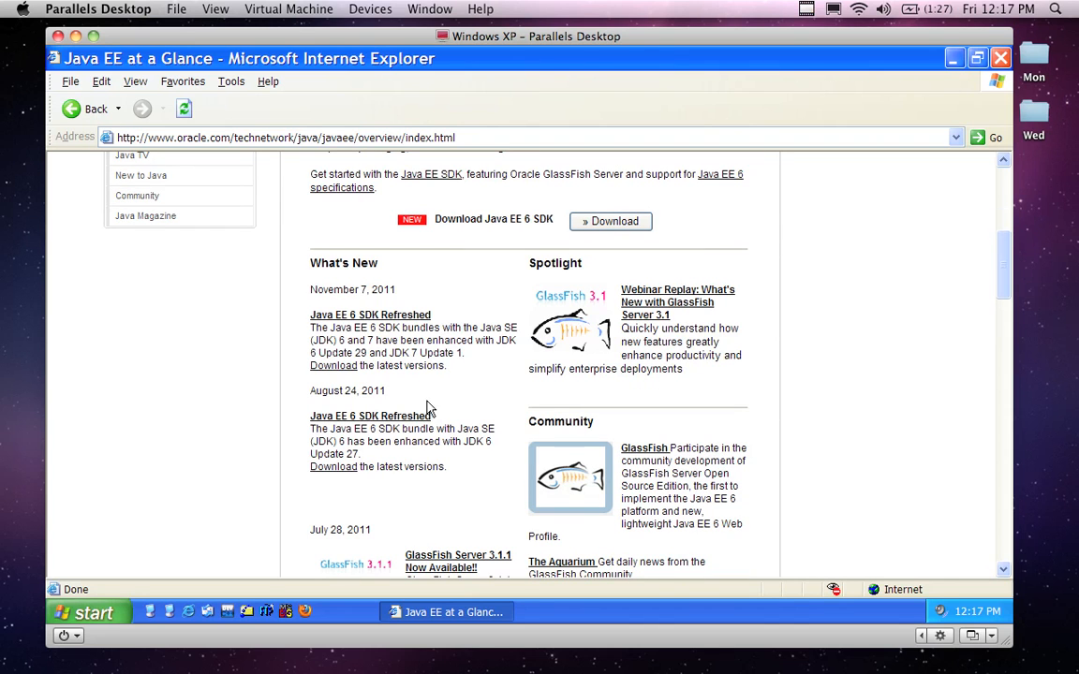
pyautogui.scroll(5, 428, 409)
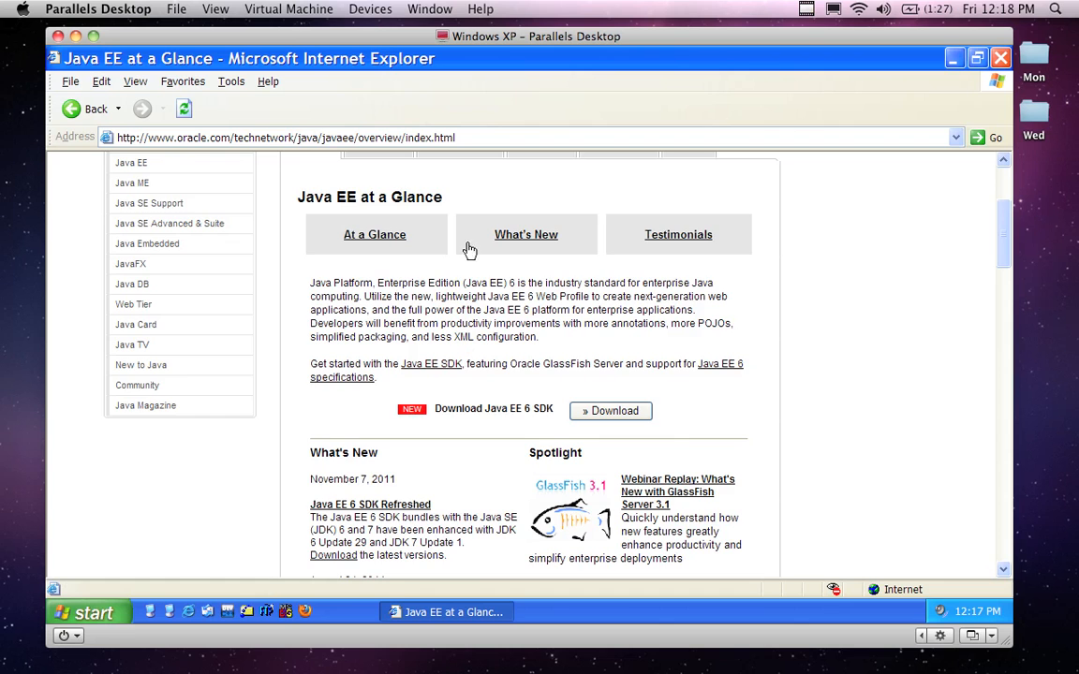
pyautogui.scroll(3, 377, 237)
pyautogui.scroll(2, 284, 197)
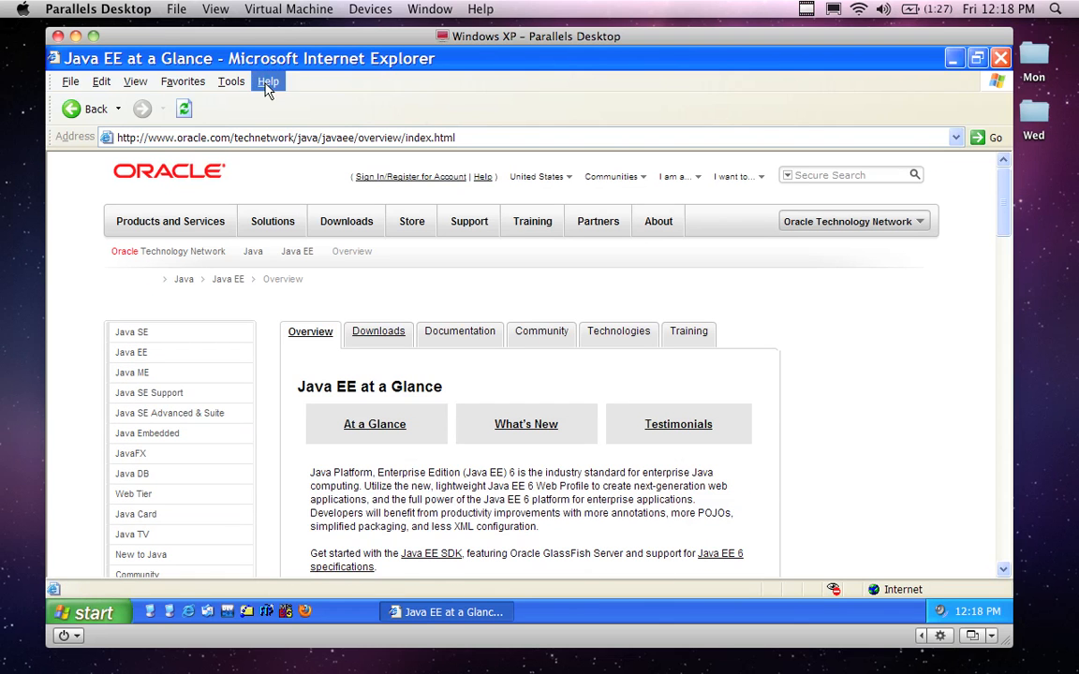
# Step: Open the bookmarked Java SE Downloads page and go to the Java Platform (JDK) 7u2 download page
pyautogui.click(183, 81)
pyautogui.click(210, 158)
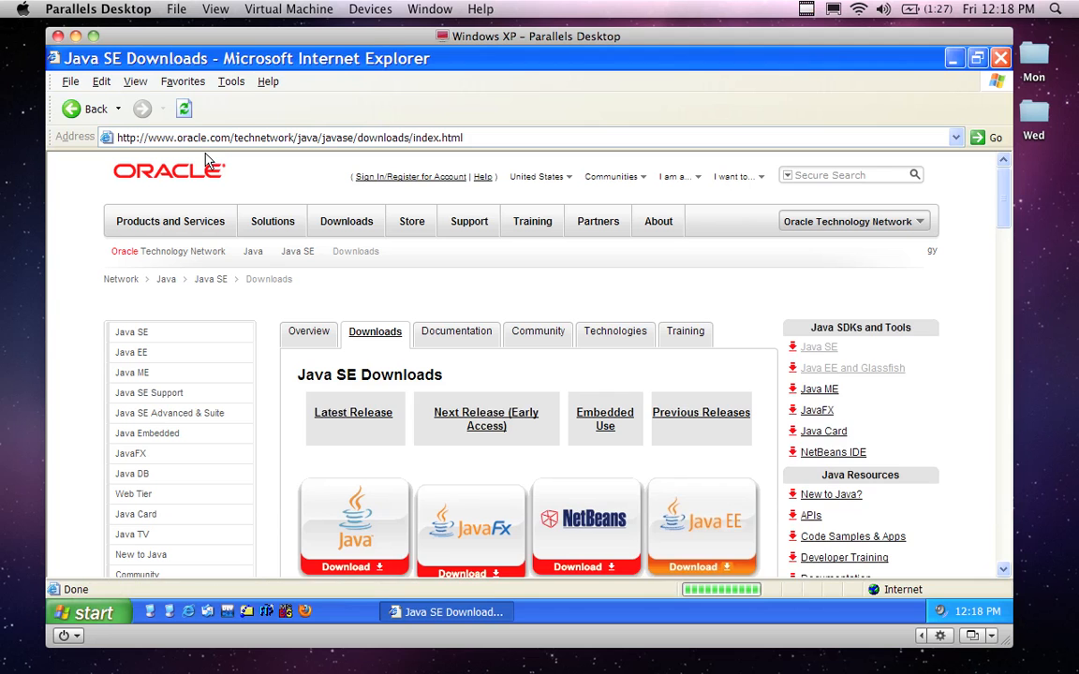
pyautogui.scroll(-5, 498, 476)
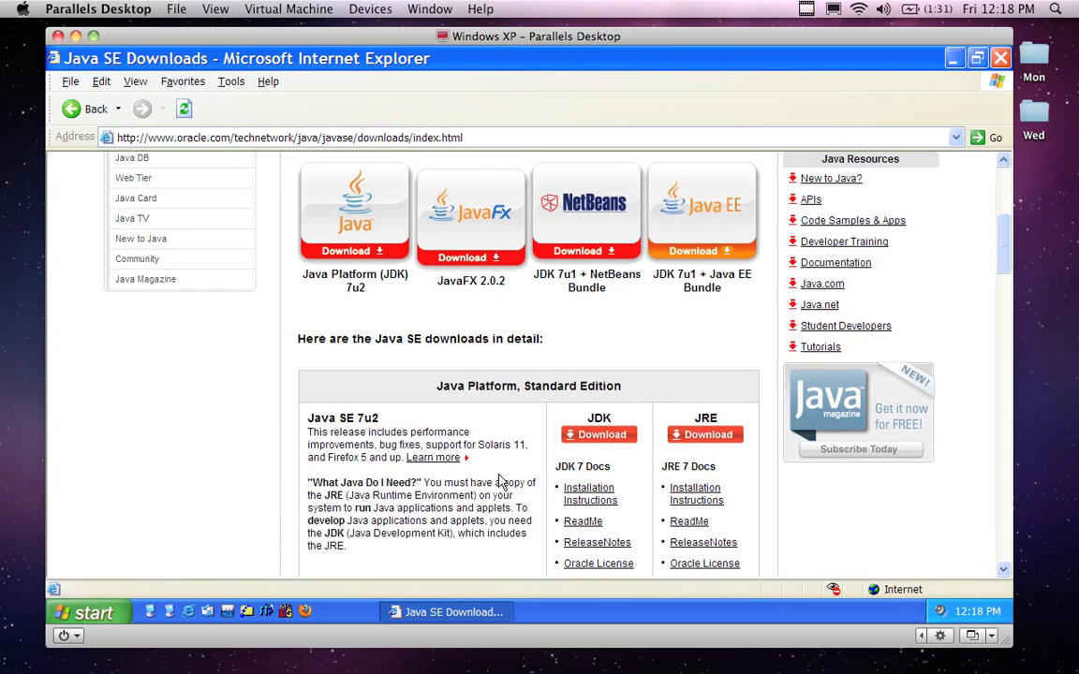
pyautogui.click(361, 241)
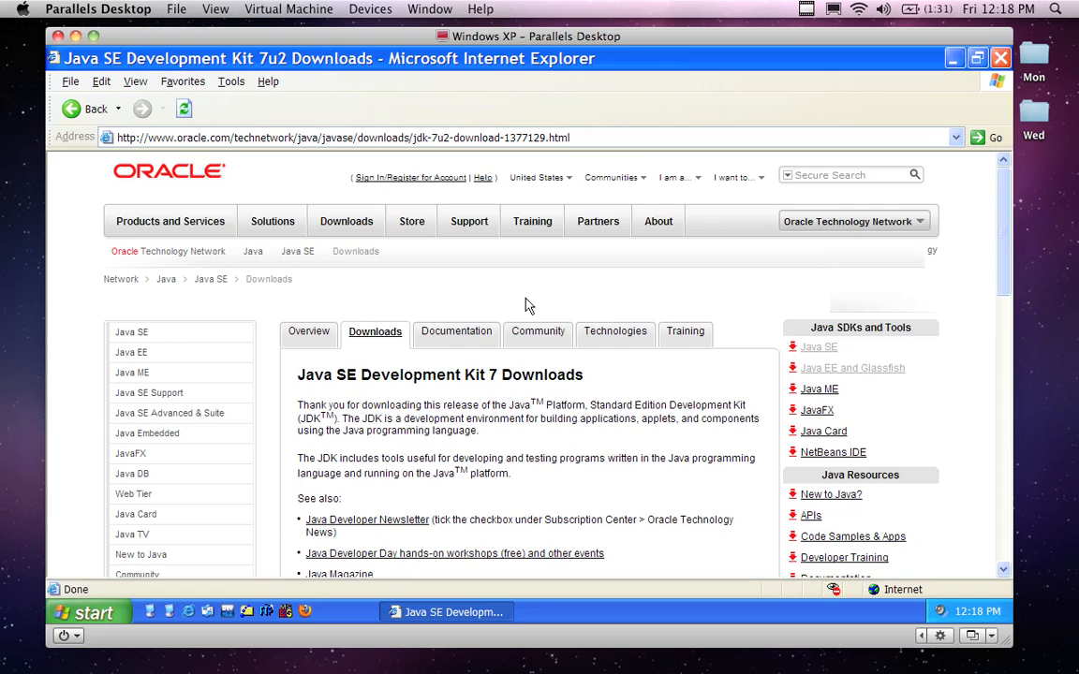
# Step: Accept the Java SE Development Kit 7u2 license agreement and examine the Windows entries in the download list
pyautogui.scroll(-4, 526, 305)
pyautogui.scroll(-5, 528, 304)
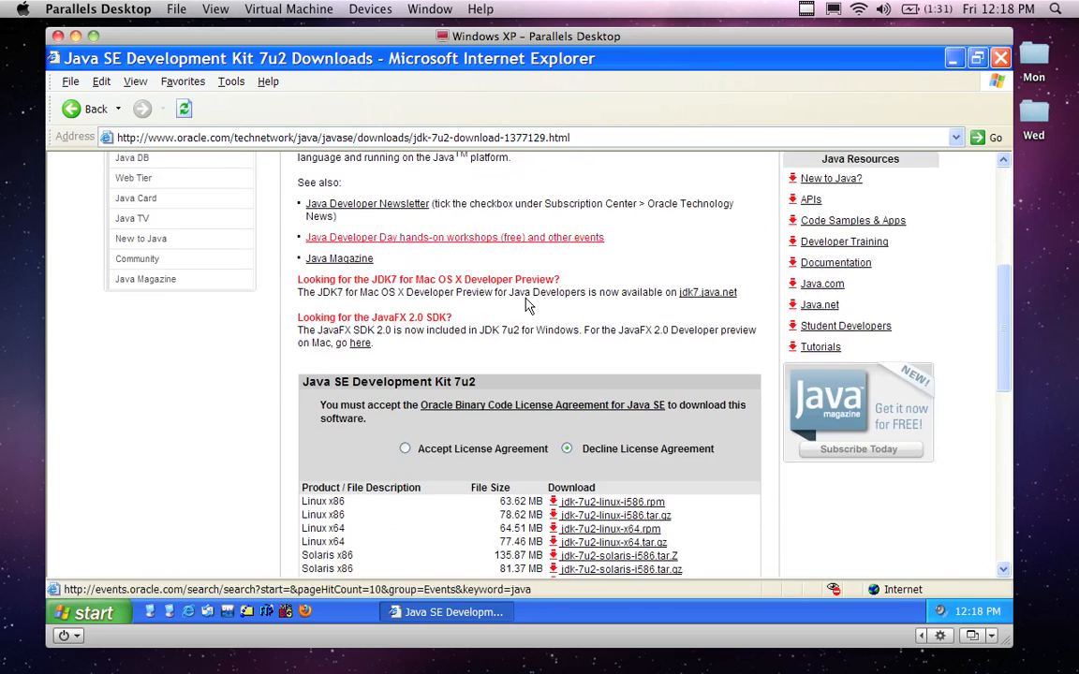
pyautogui.click(406, 321)
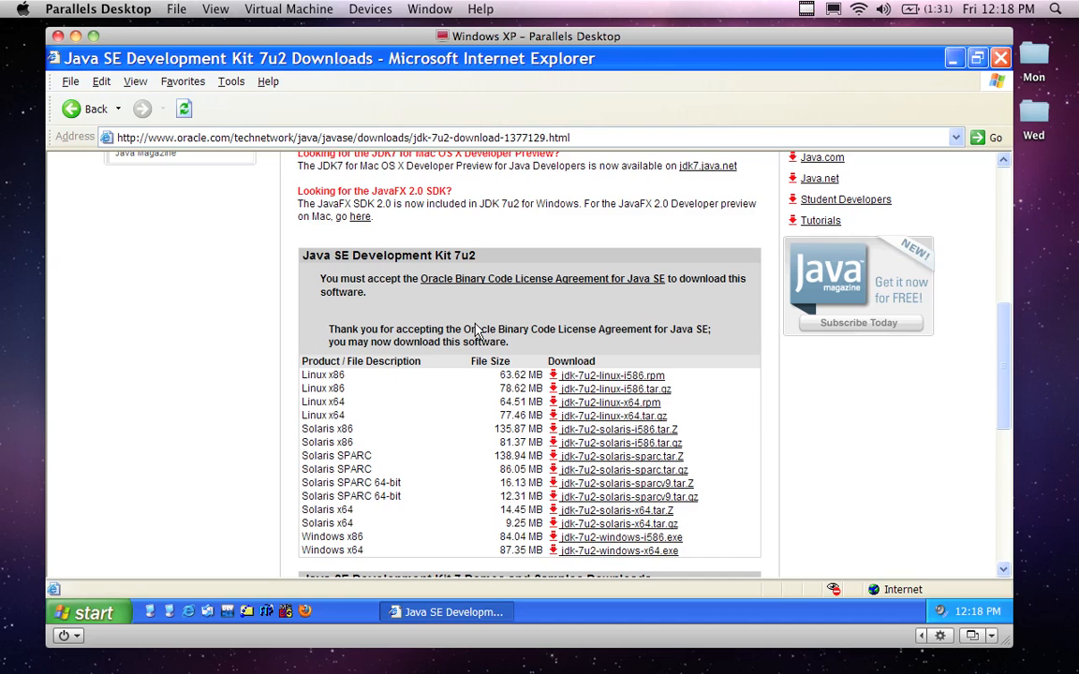
pyautogui.scroll(-3, 475, 328)
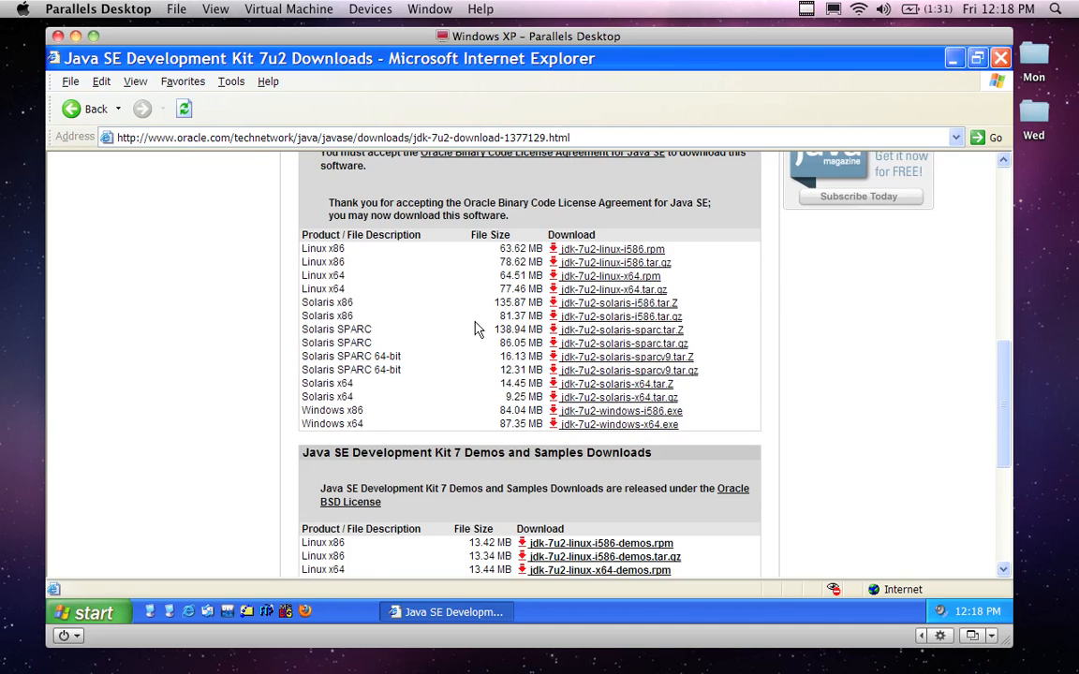
pyautogui.scroll(1, 475, 328)
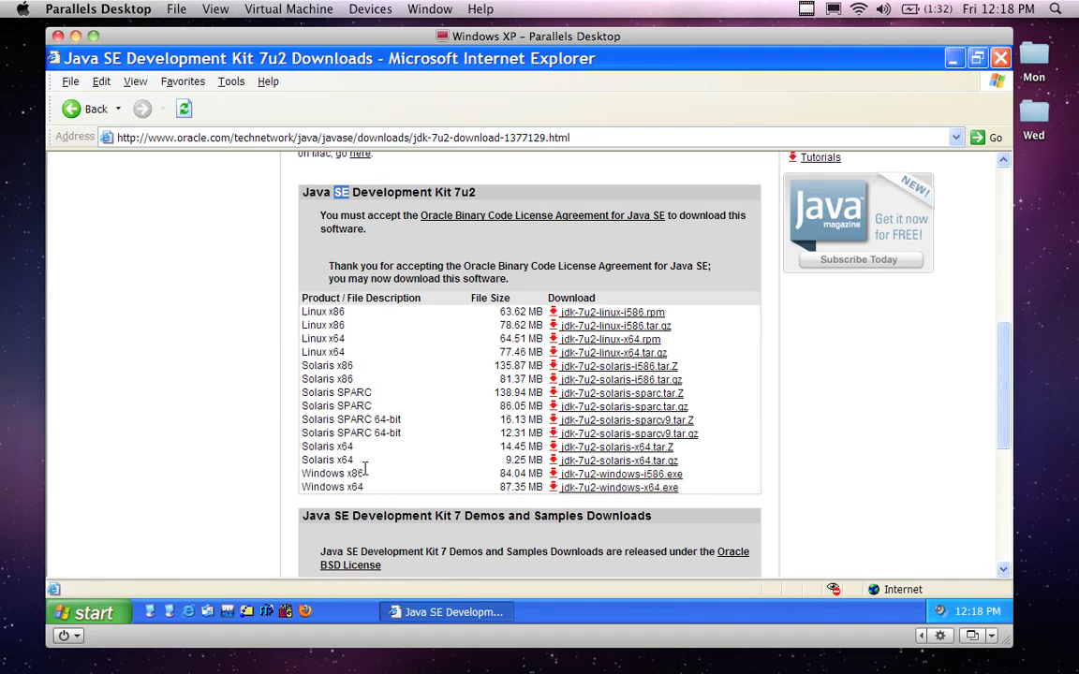
pyautogui.click(222, 245)
pyautogui.scroll(7, 311, 229)
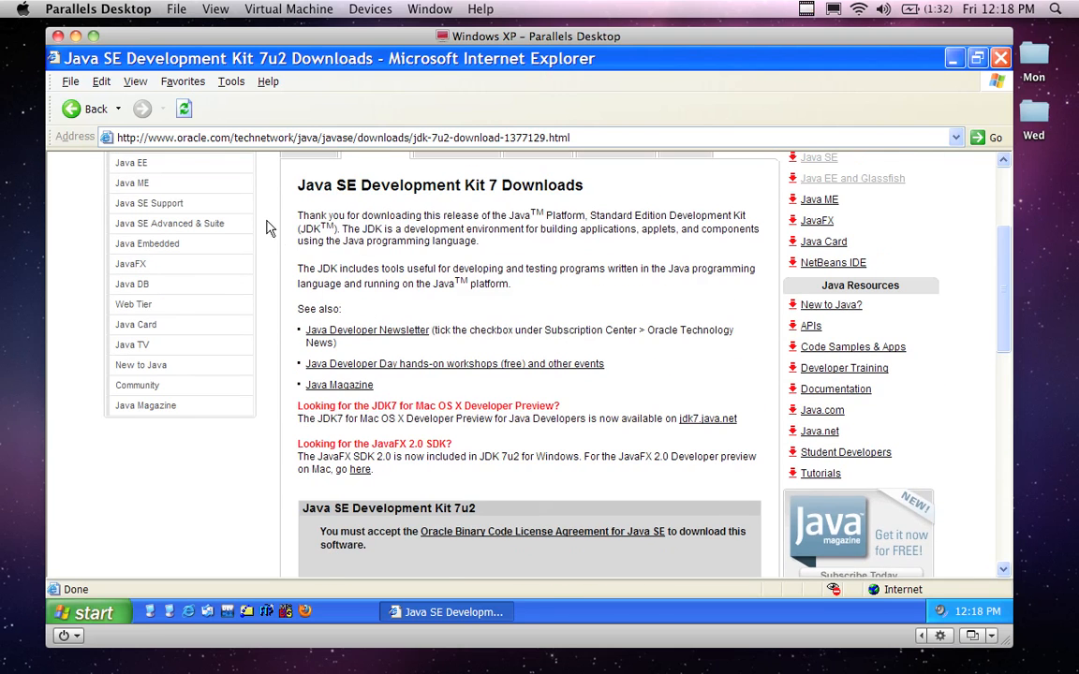
pyautogui.scroll(1, 251, 217)
# Step: Return to the Java SE Downloads page, review its download options and reopen the Java Platform (JDK) 7u2 download page
pyautogui.click(97, 110)
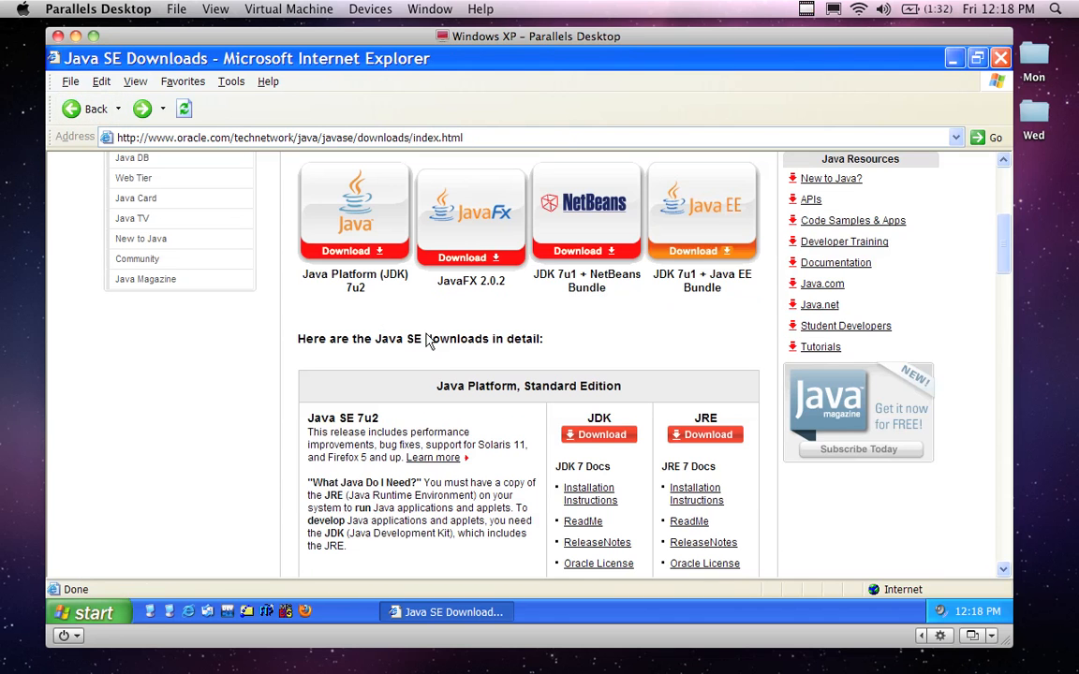
pyautogui.scroll(2, 365, 234)
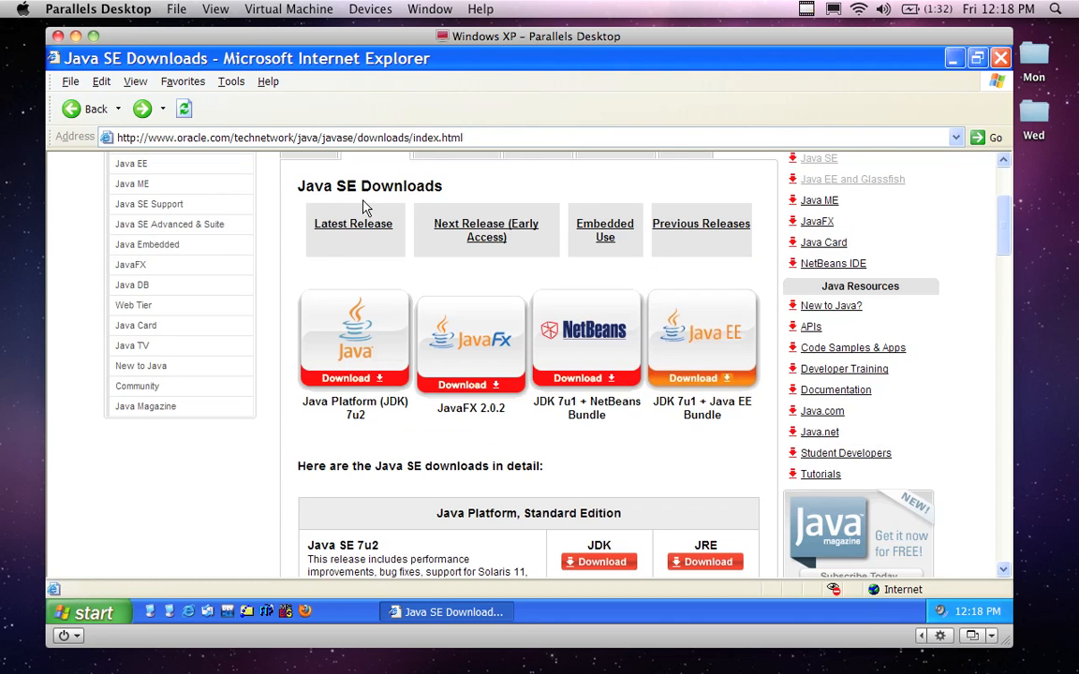
pyautogui.scroll(3, 365, 201)
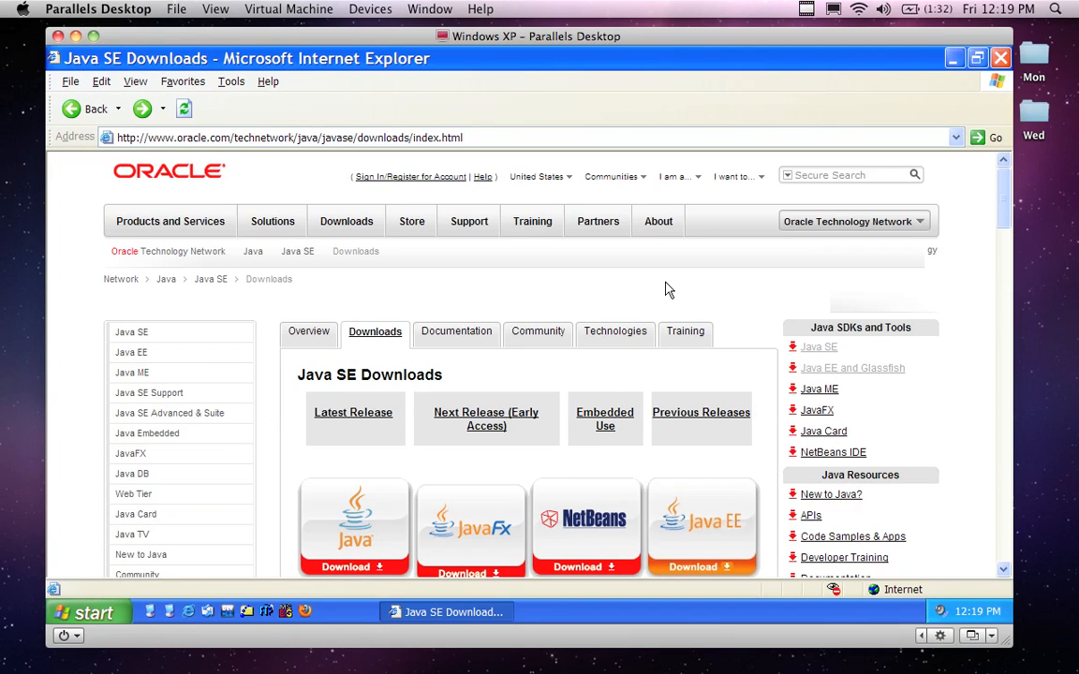
pyautogui.scroll(-5, 668, 291)
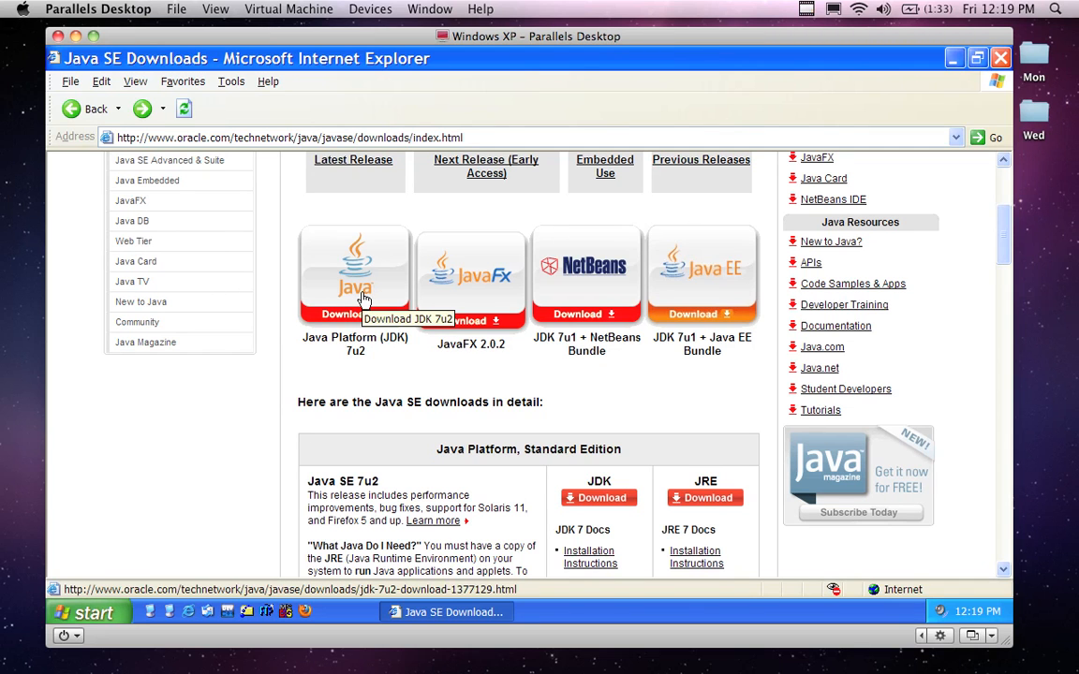
pyautogui.click(364, 294)
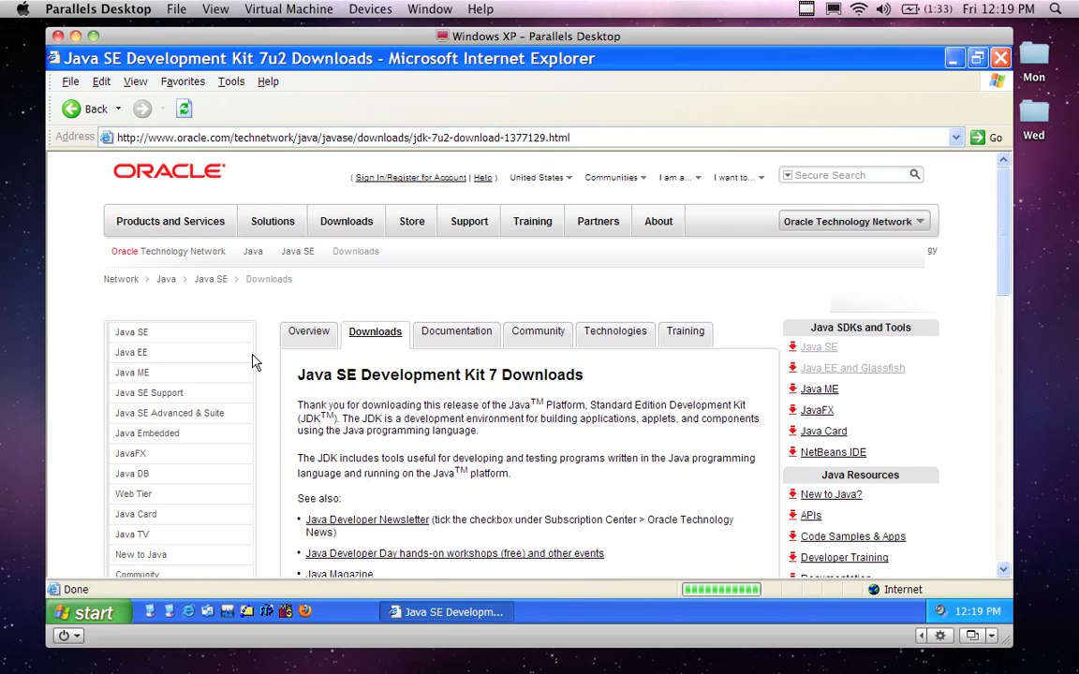
pyautogui.scroll(-10, 253, 363)
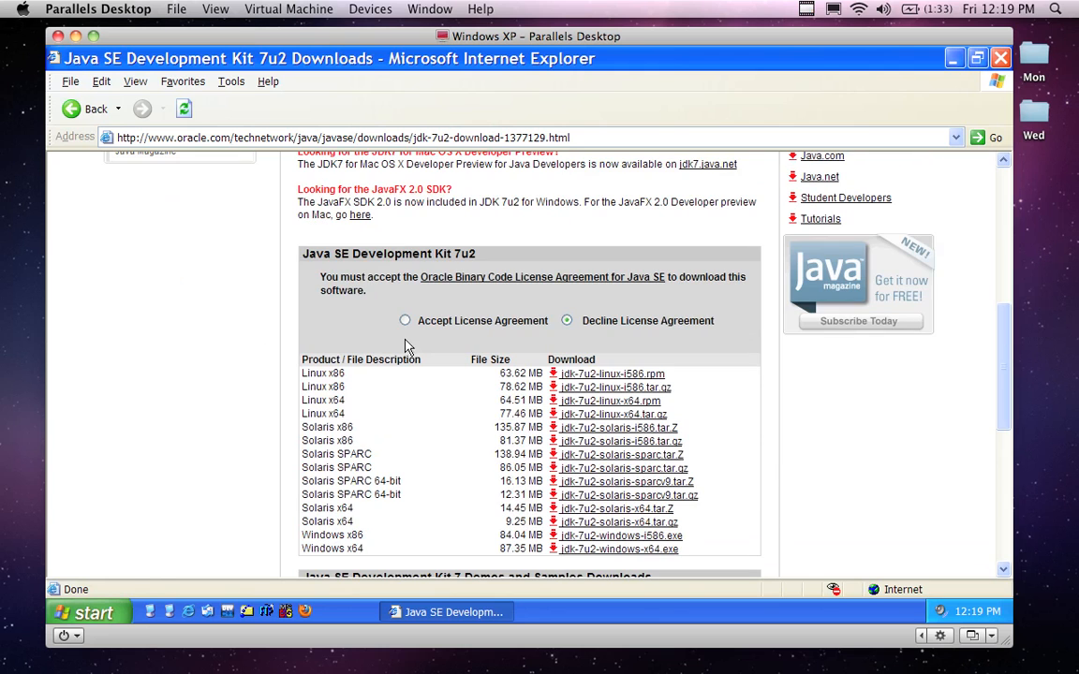
# Step: Accept the Java SE Development Kit 7u2 license agreement and save jdk-7u2-windows-i586.exe to the Desktop
pyautogui.click(404, 321)
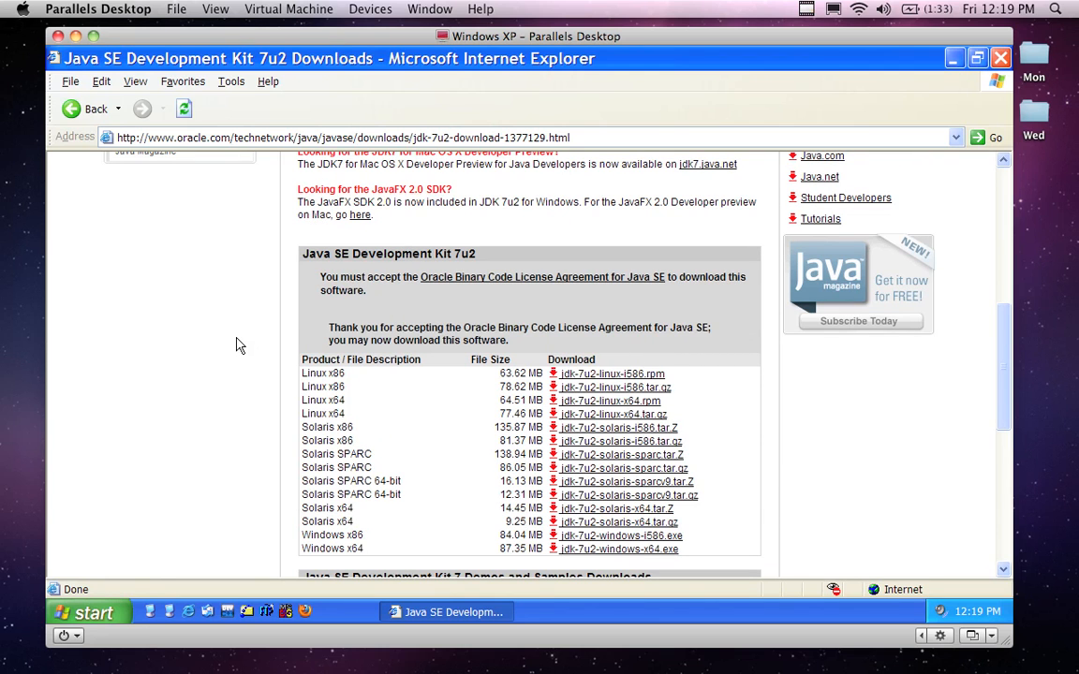
pyautogui.scroll(-4, 239, 346)
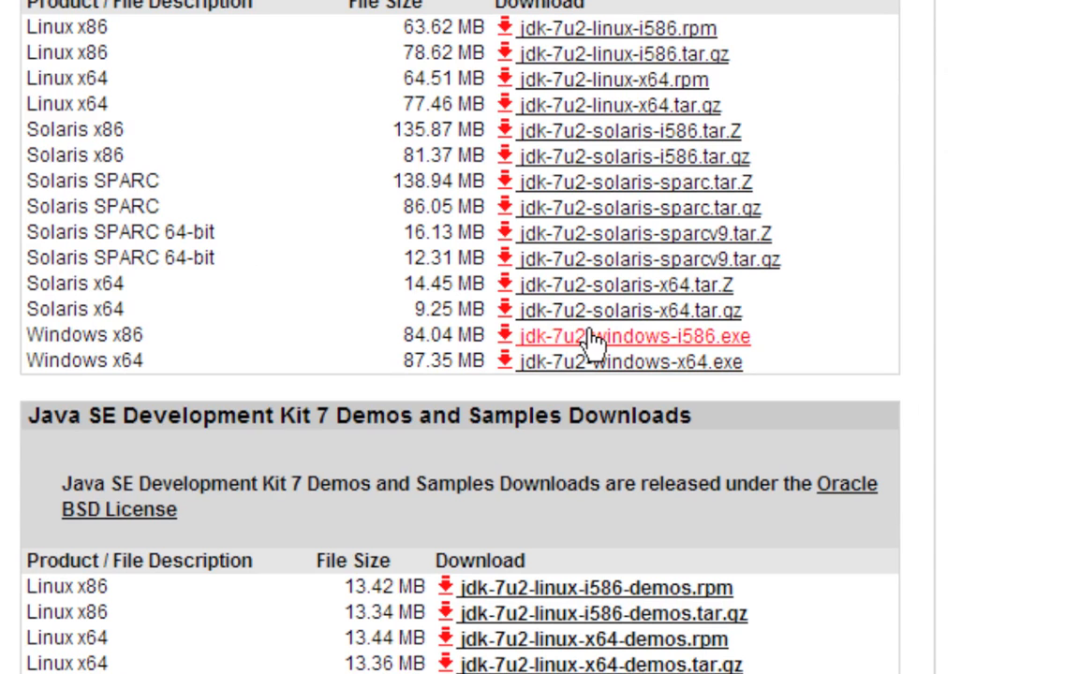
pyautogui.click(592, 343)
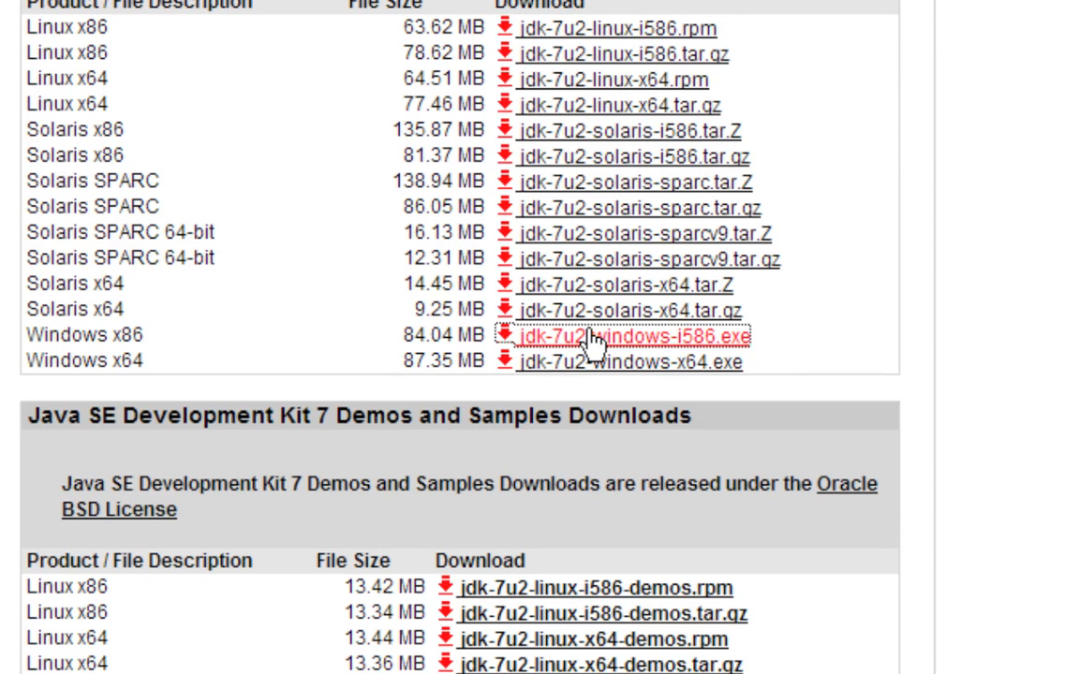
pyautogui.click(585, 333)
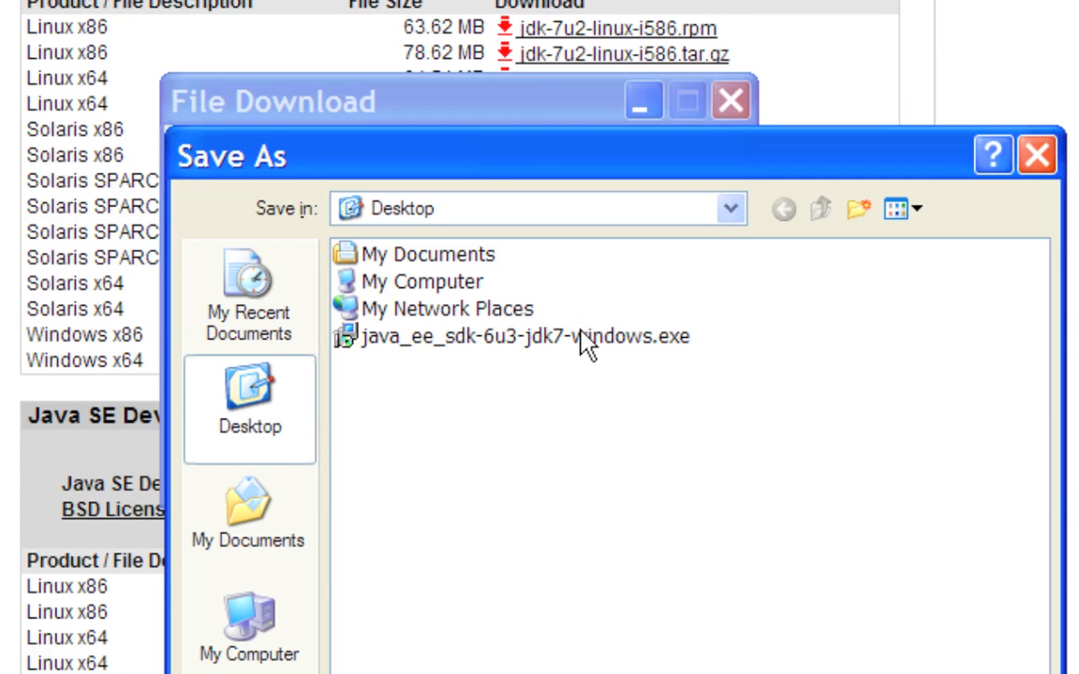
pyautogui.moveTo(636, 168); pyautogui.dragTo(552, 47)
pyautogui.click(881, 585)
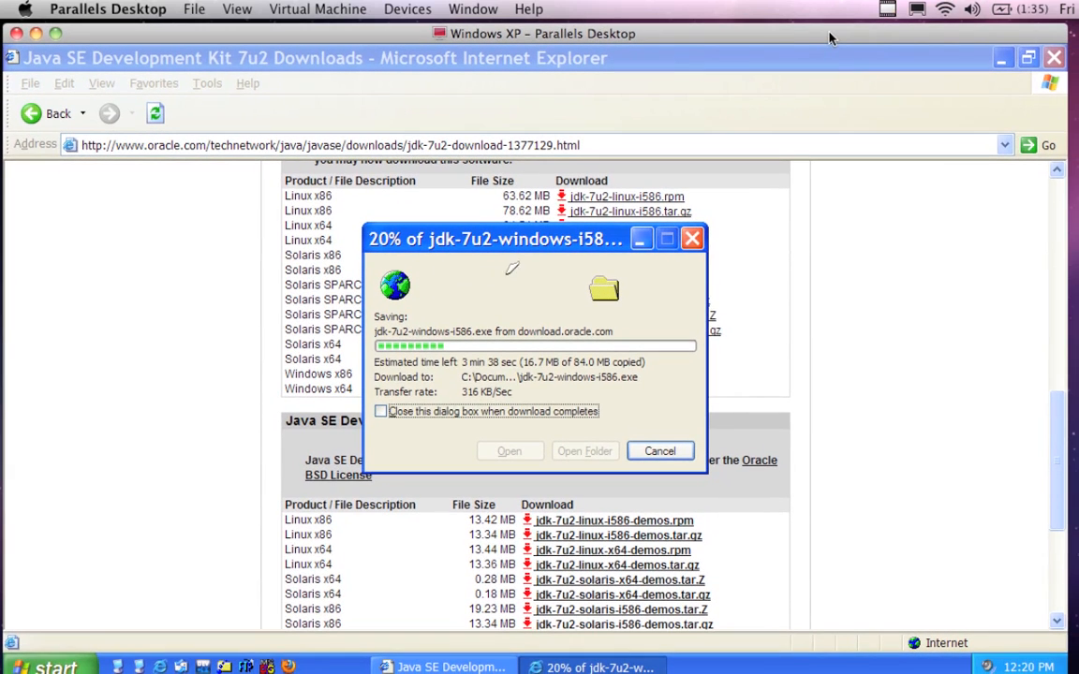
pyautogui.click(894, 12)
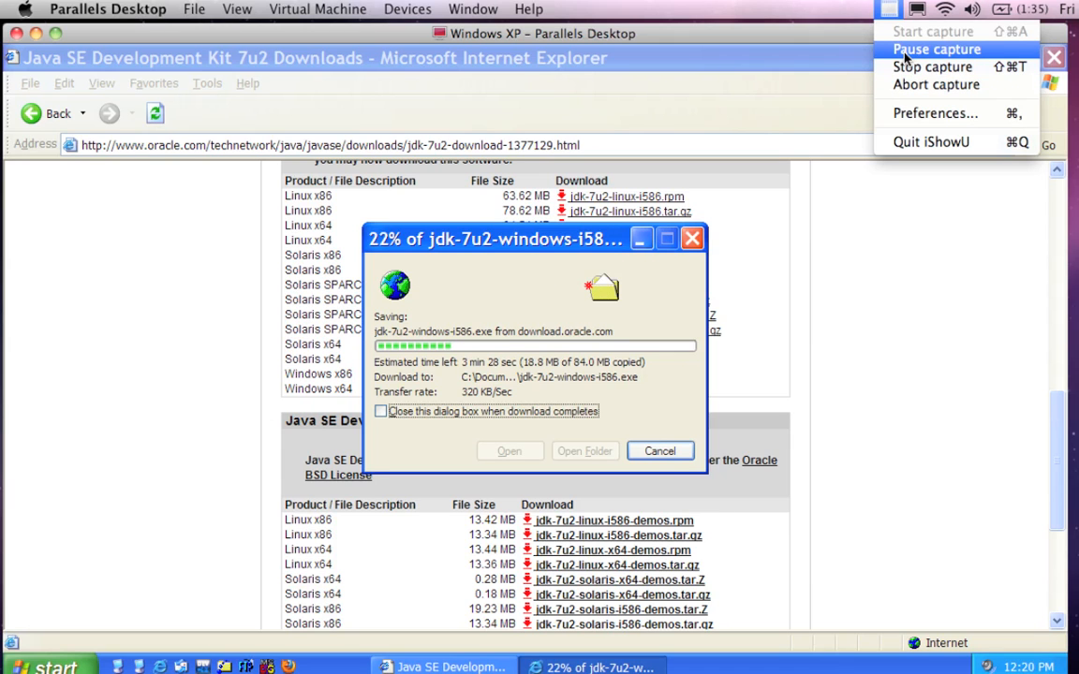
pyautogui.click(904, 50)
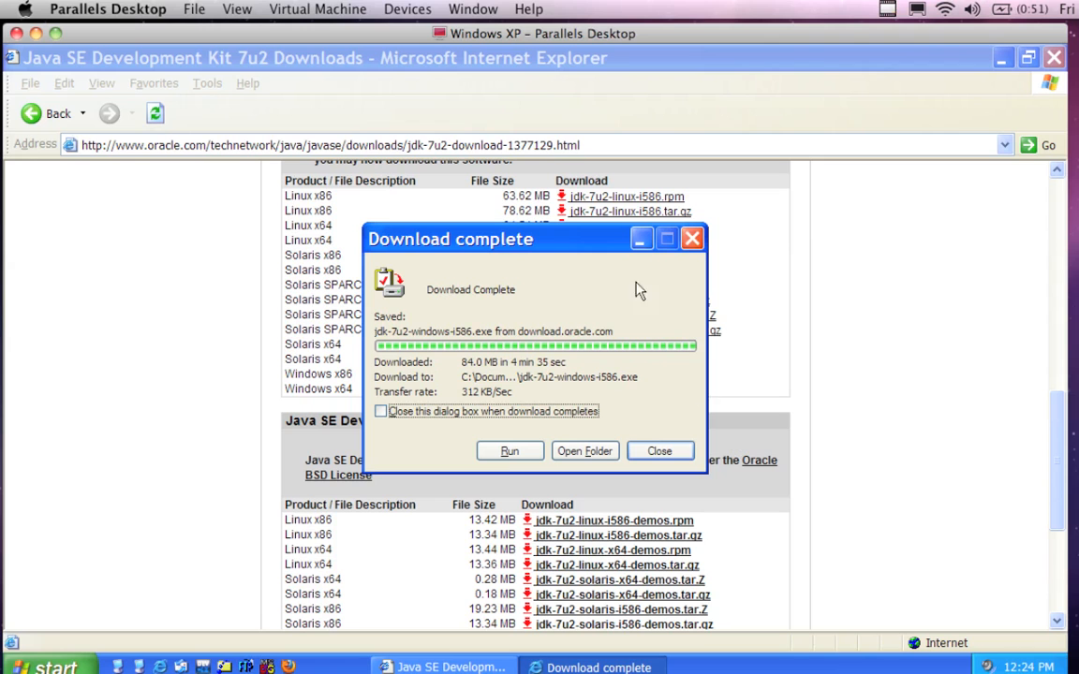
# Step: Close the completed download dialog, minimize the browser and run jdk-7u2-windows-i586.exe from the desktop
pyautogui.click(659, 452)
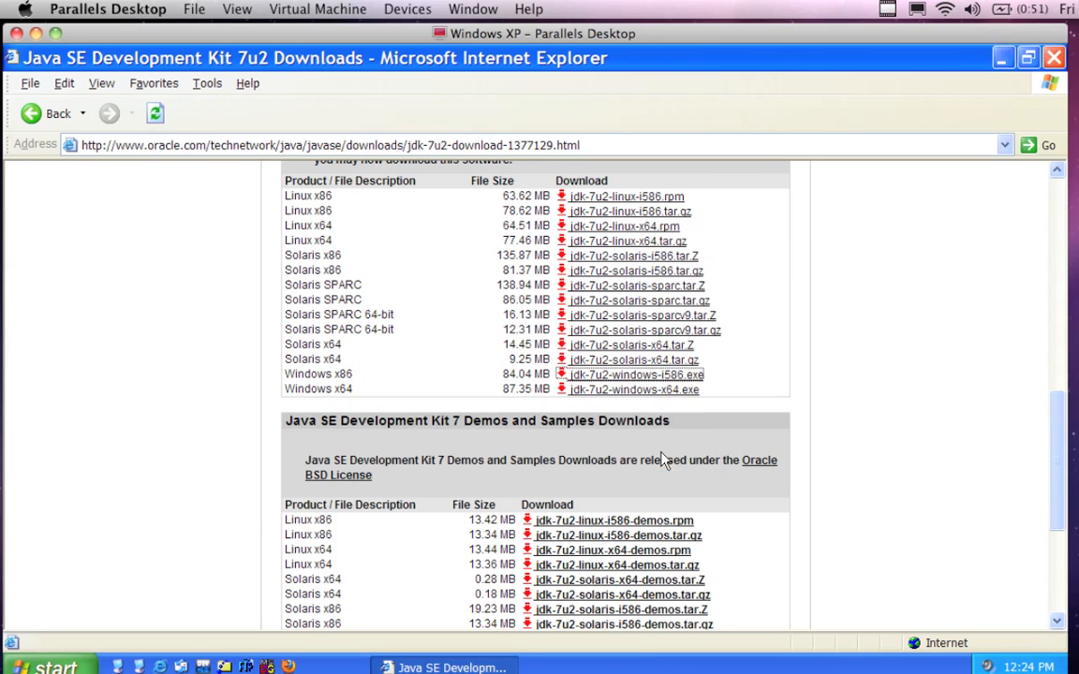
pyautogui.click(1001, 60)
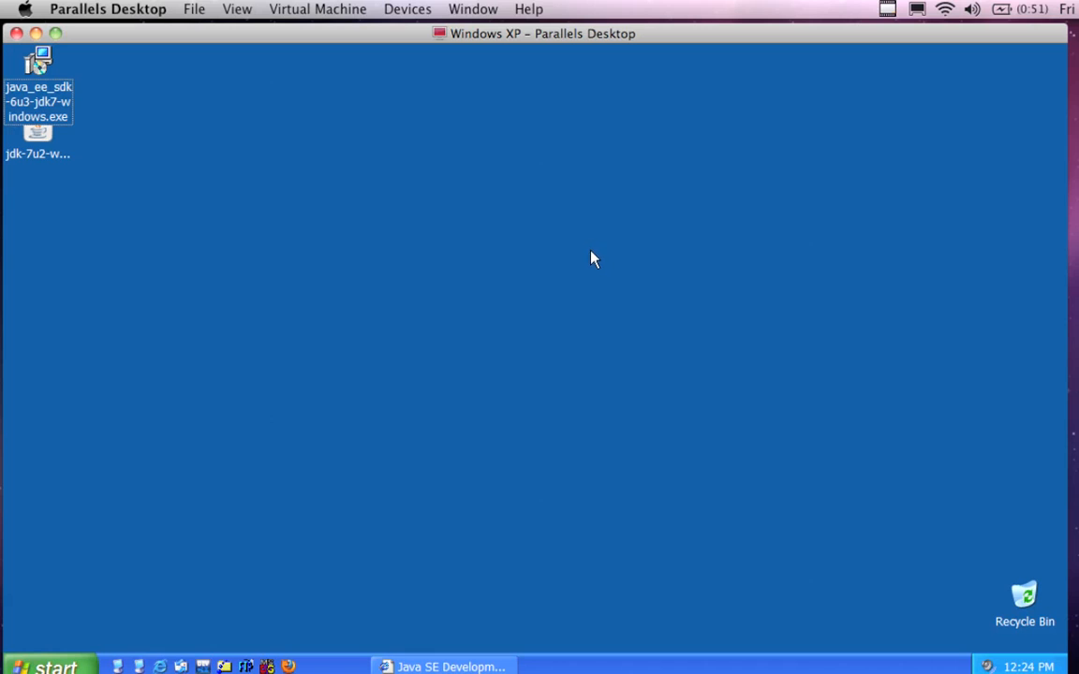
pyautogui.click(37, 131)
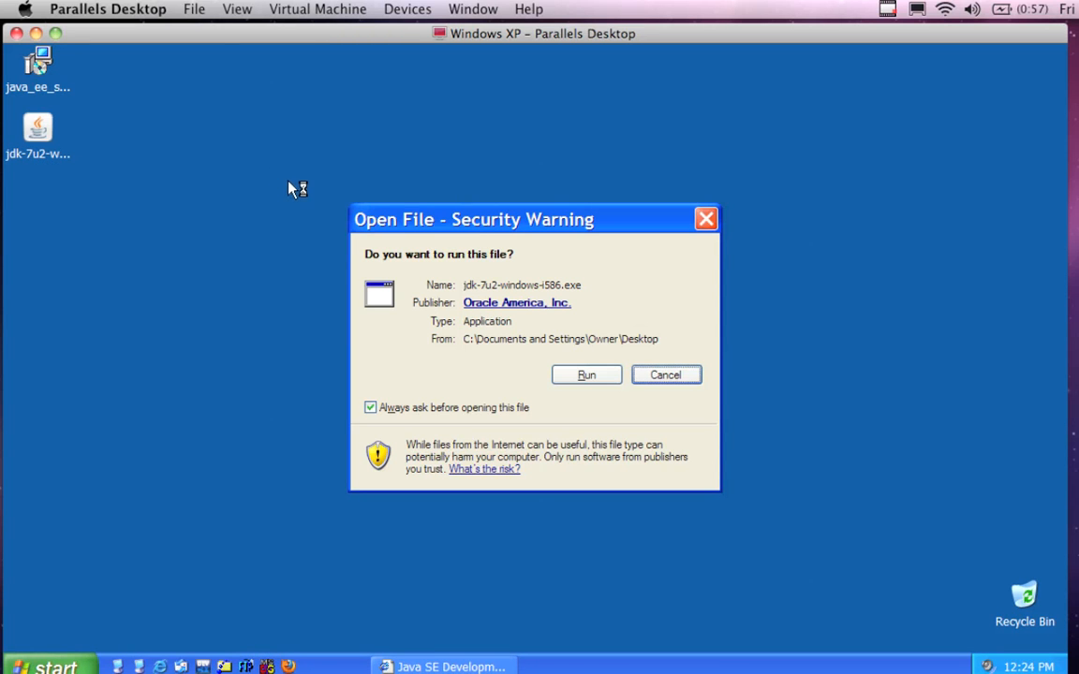
pyautogui.click(588, 378)
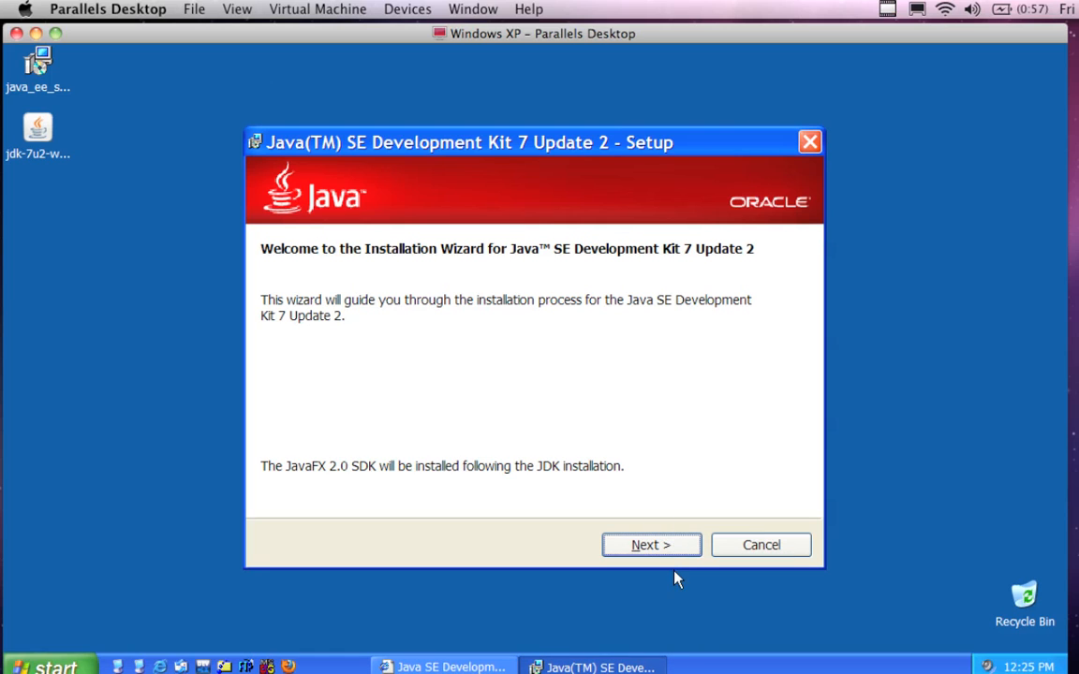
# Step: Review the Public JRE feature and install the JDK with the default features in C:\Program Files\Java\jdk1.7.0_02\
pyautogui.click(670, 549)
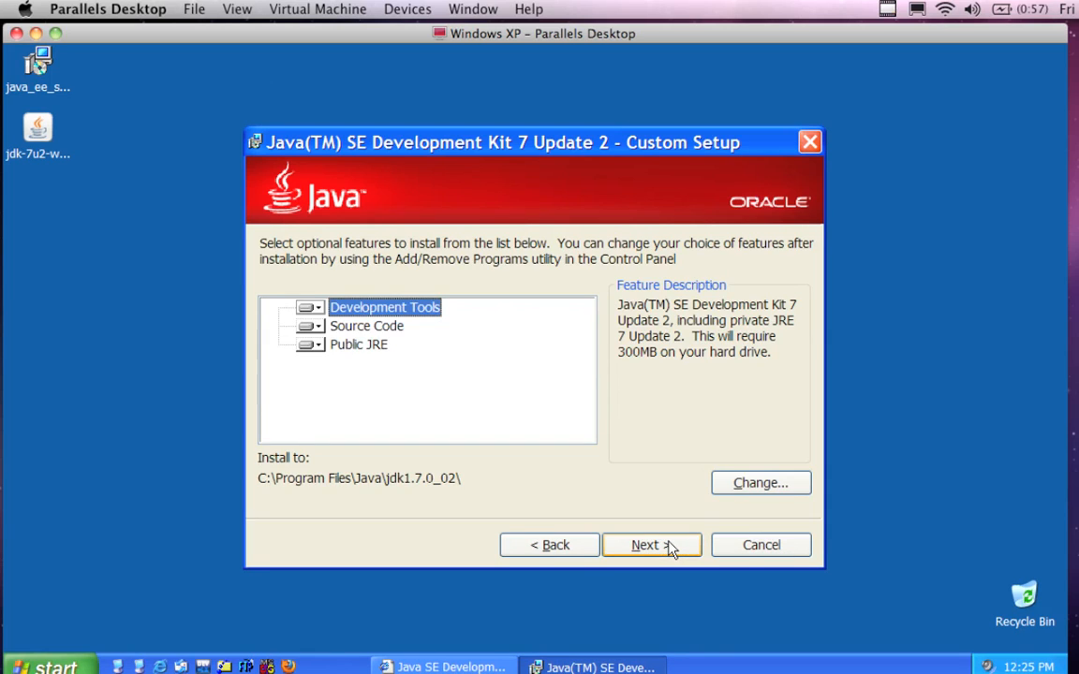
pyautogui.click(346, 349)
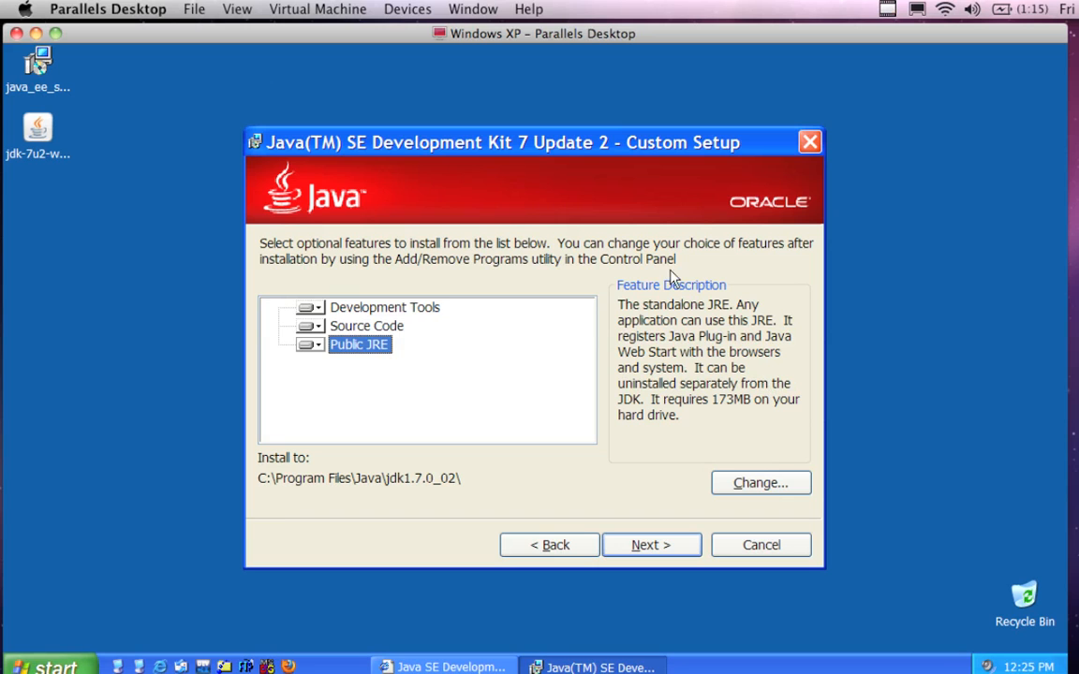
pyautogui.click(661, 553)
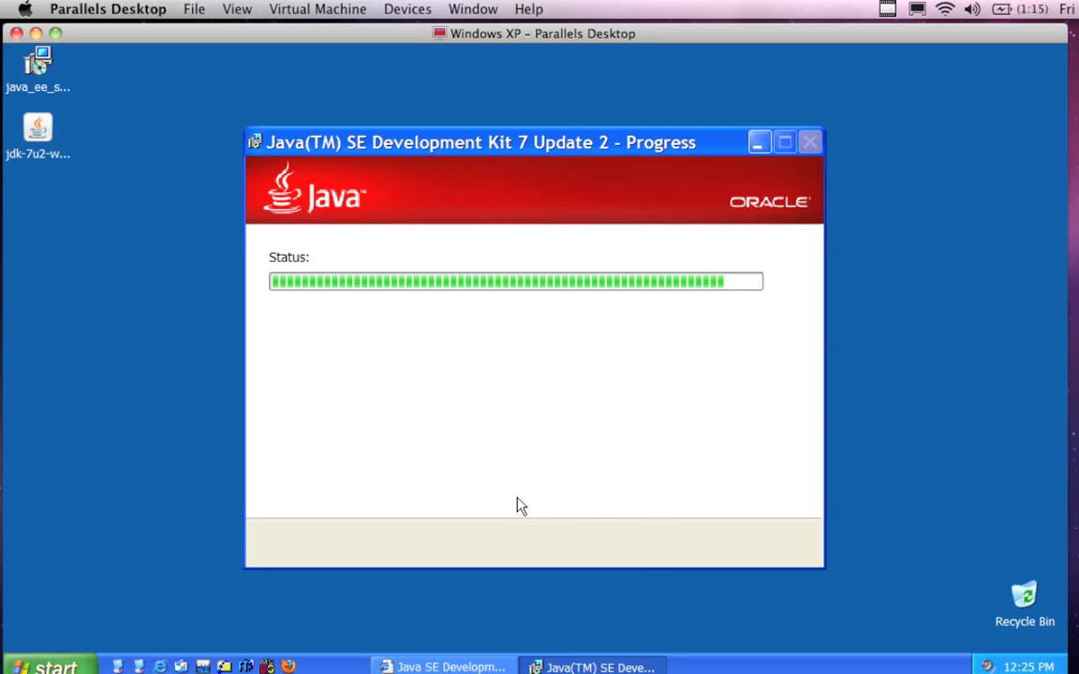
# Step: Open an MS-DOS Prompt, run java to check whether the command is available, and bring the prompt in front of the installer
pyautogui.click(270, 667)
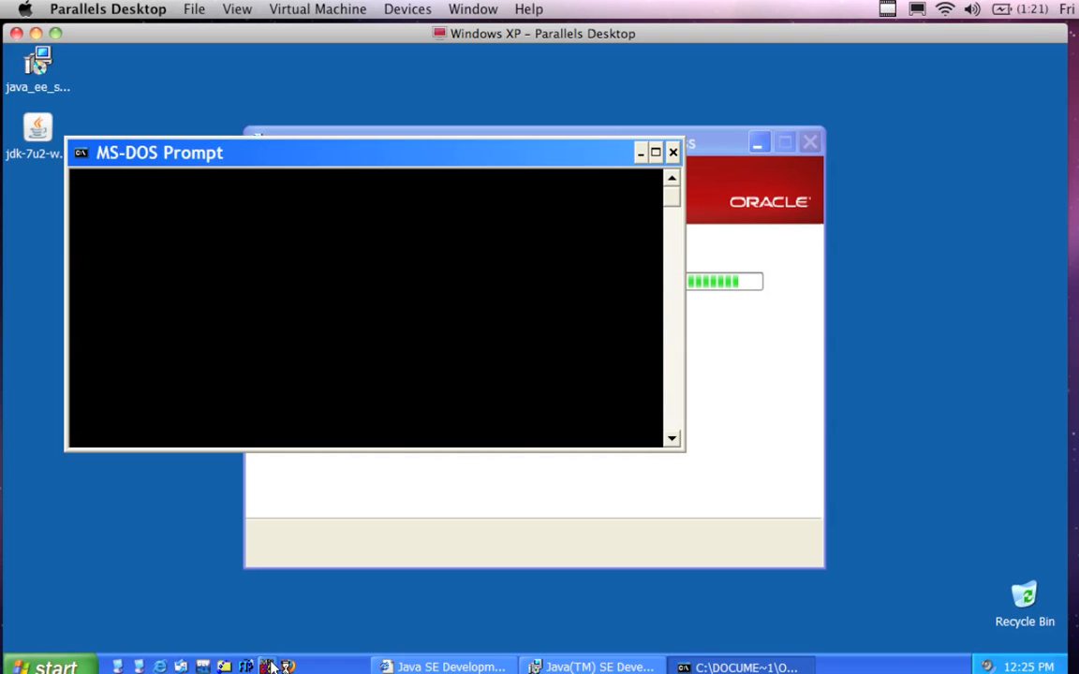
pyautogui.write('java')
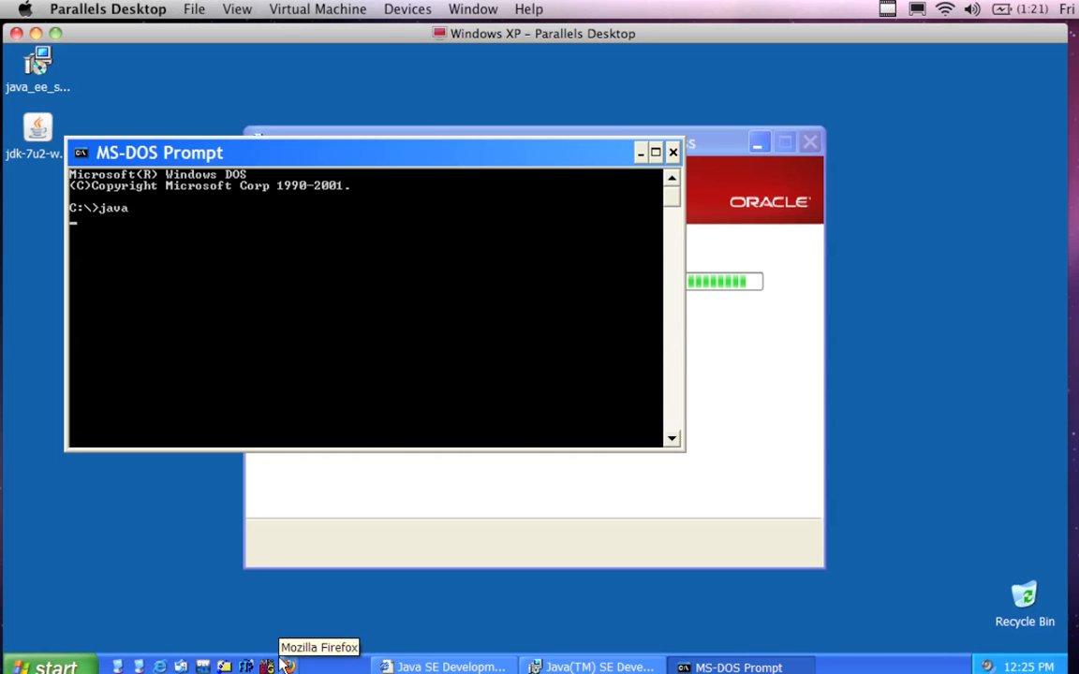
pyautogui.press('Return')
pyautogui.moveTo(271, 159); pyautogui.dragTo(290, 125)
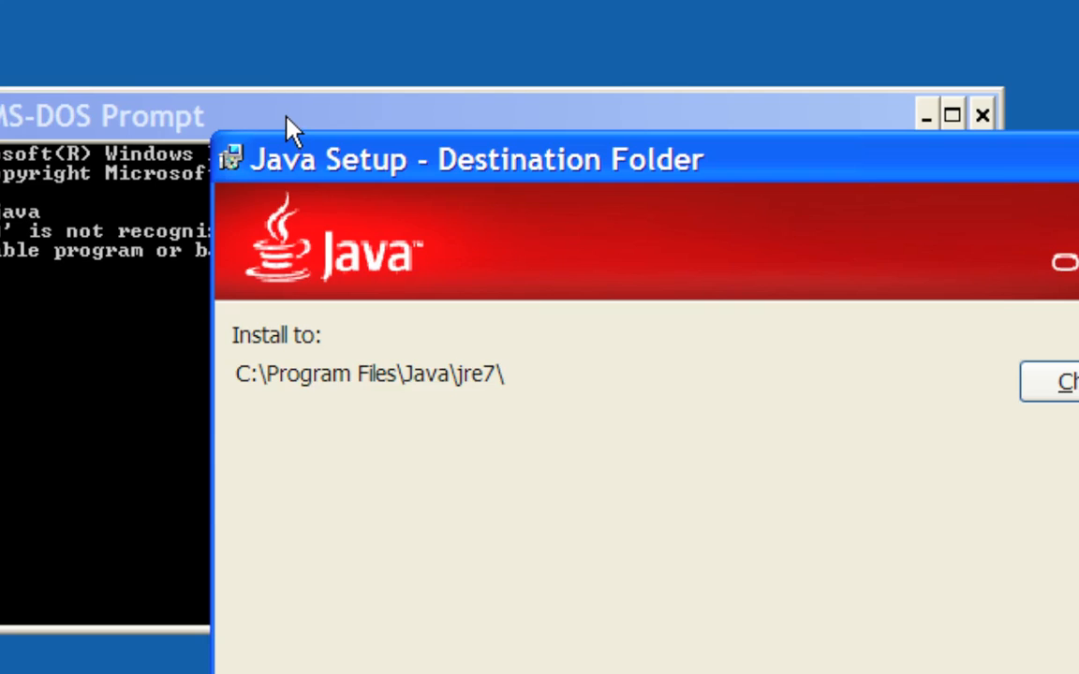
pyautogui.click(287, 120)
pyautogui.moveTo(270, 116); pyautogui.dragTo(363, 91)
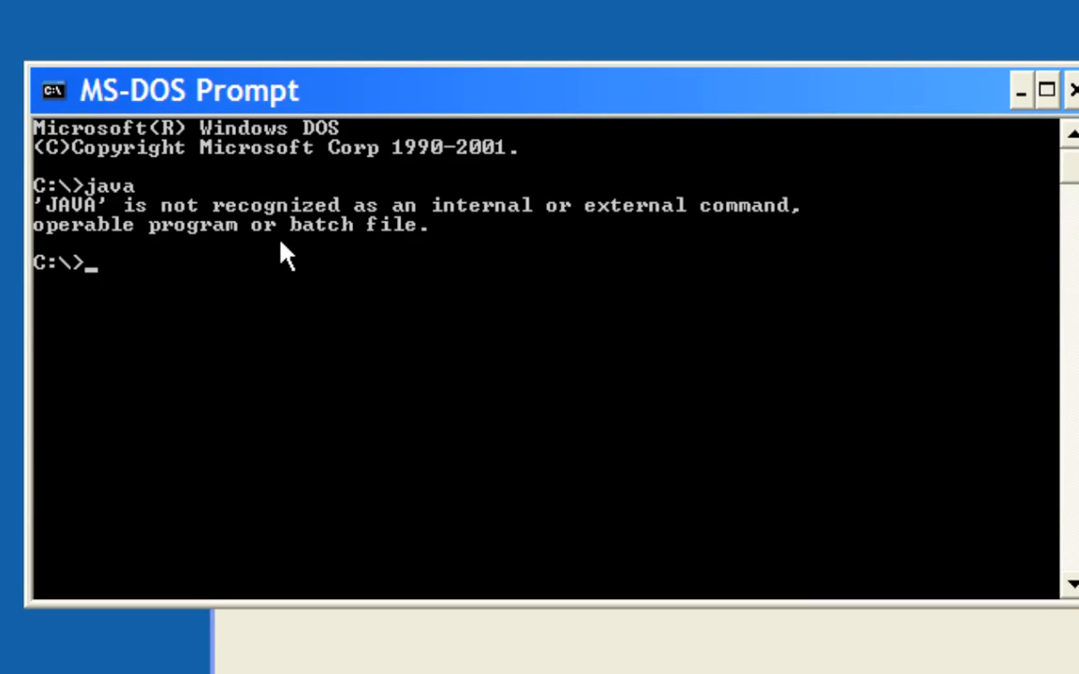
# Step: Check the javac and java commands in the MS-DOS Prompt, repeat both checks and exit the prompt
pyautogui.write('javac')
pyautogui.press('Return')
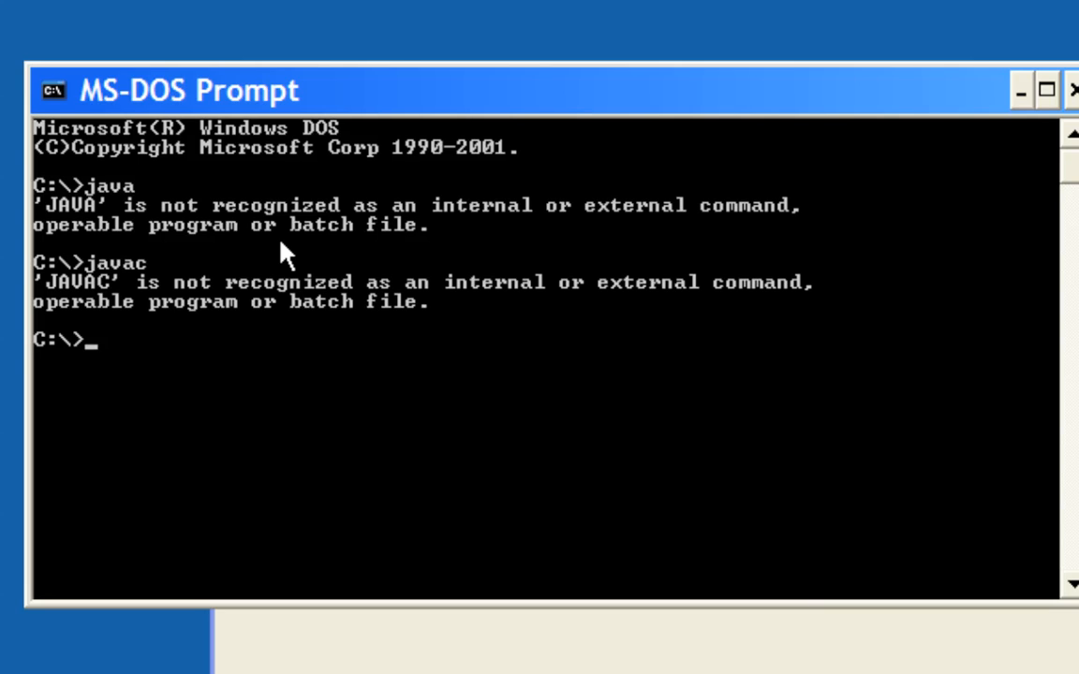
pyautogui.write('java')
pyautogui.press('Return')
pyautogui.write('javac')
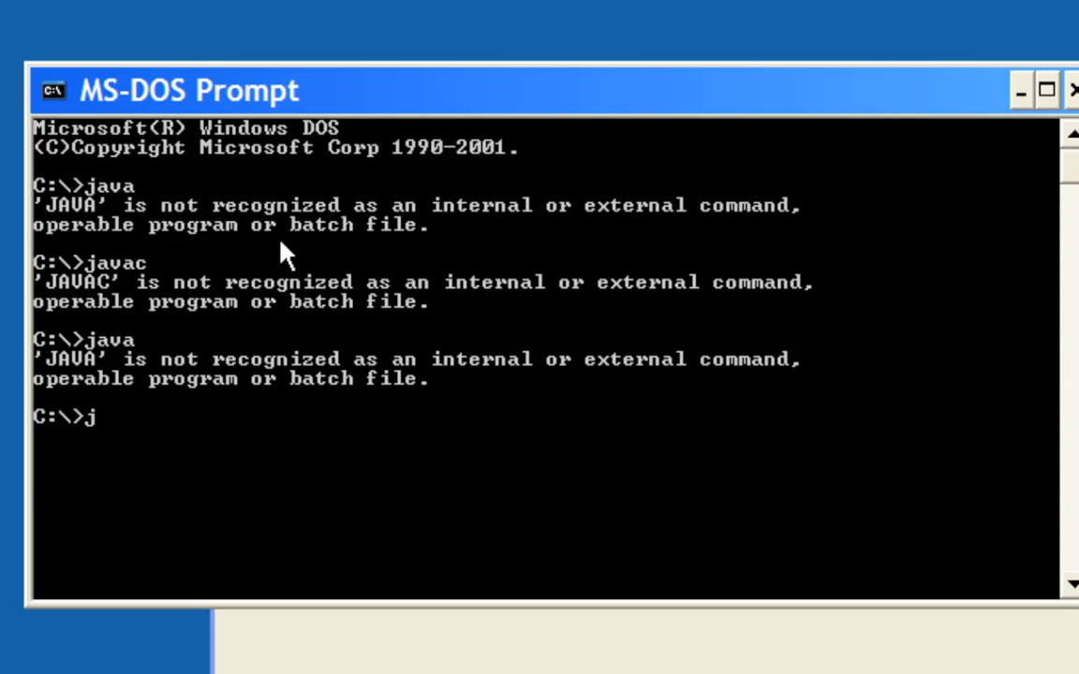
pyautogui.press('Return')
pyautogui.write('exit')
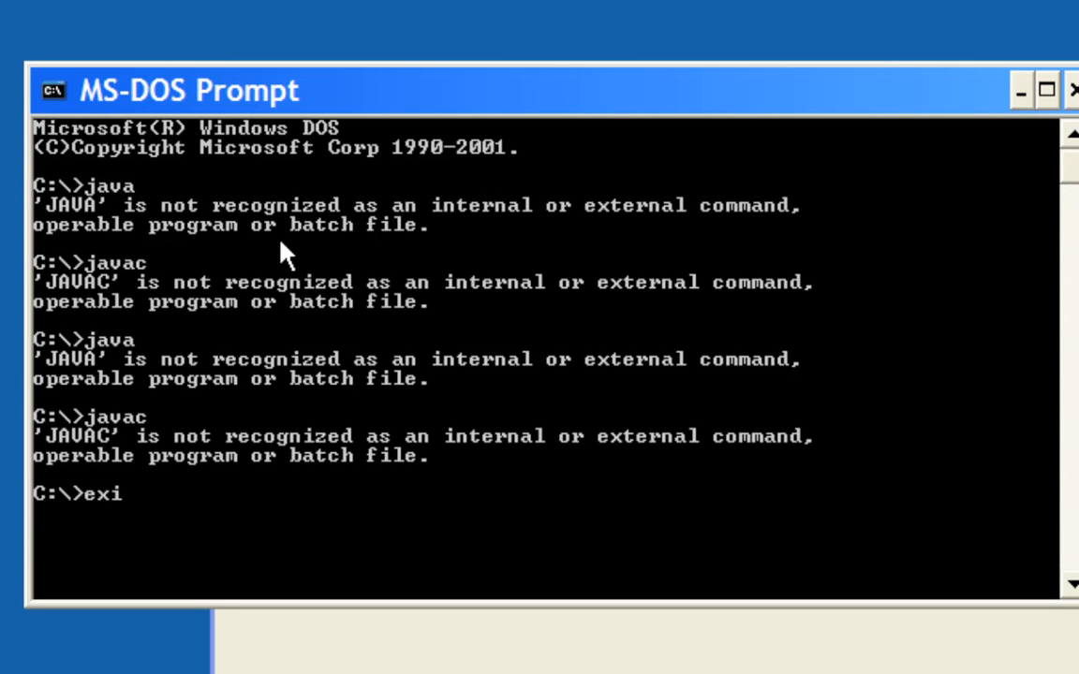
pyautogui.press('Return')
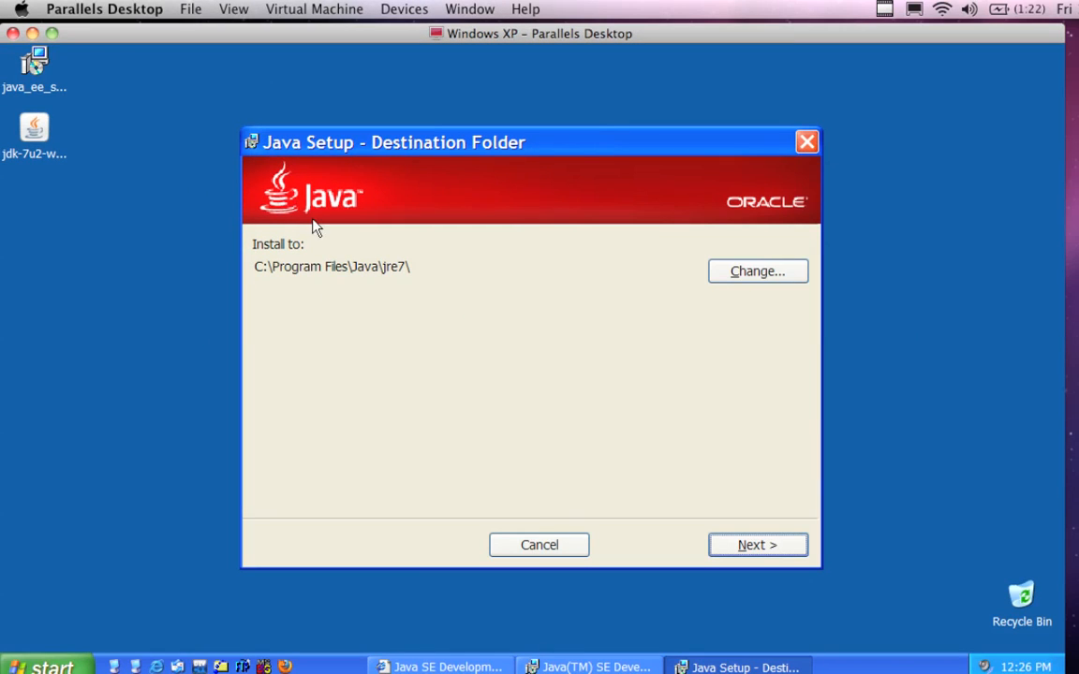
# Step: Install the JRE to C:\Program Files\Java\jre7\ and continue past the JDK completion page
pyautogui.moveTo(422, 149); pyautogui.dragTo(392, 110)
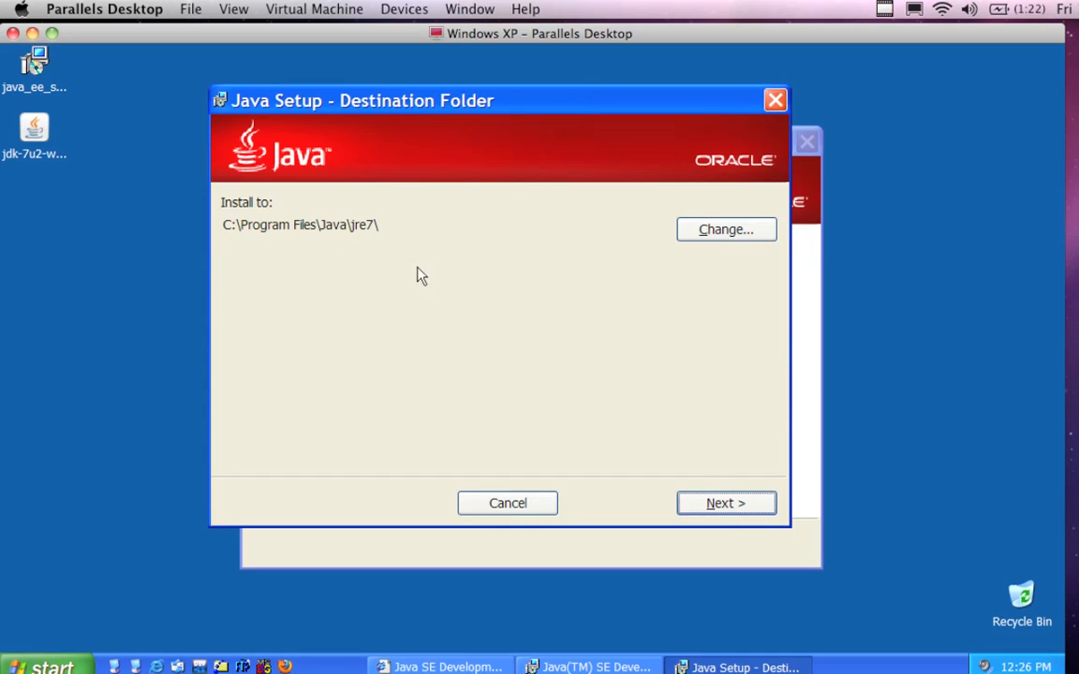
pyautogui.click(701, 506)
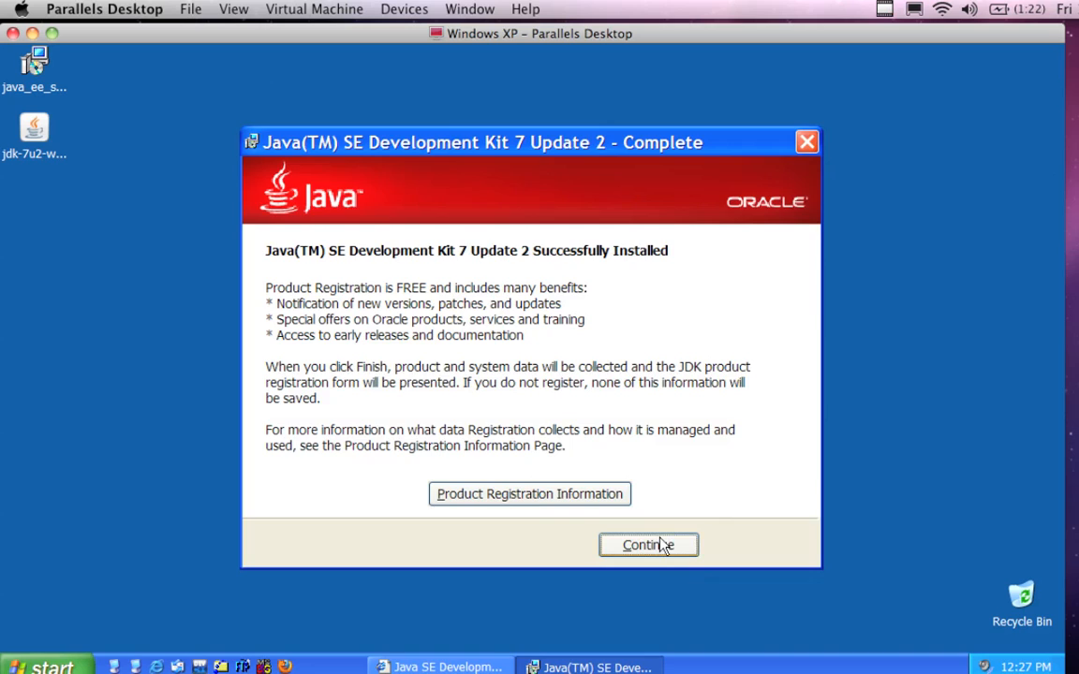
pyautogui.click(646, 544)
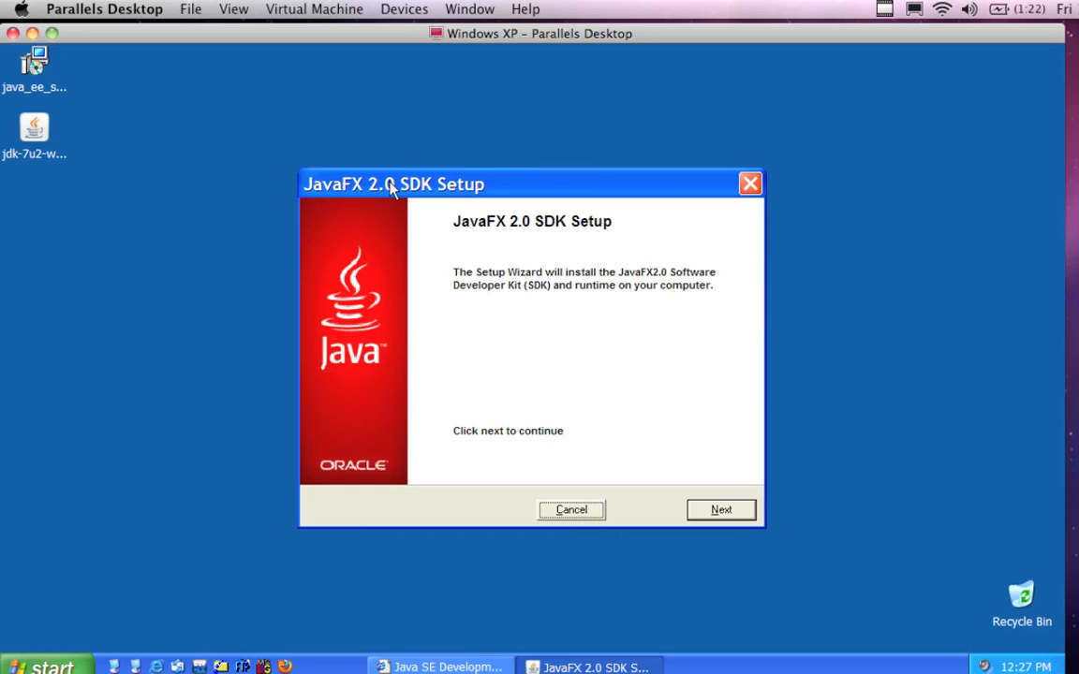
# Step: Cancel the JavaFX 2.0 SDK setup and close the JDK 7 registration page without registering
pyautogui.moveTo(394, 187); pyautogui.dragTo(398, 147)
pyautogui.click(586, 473)
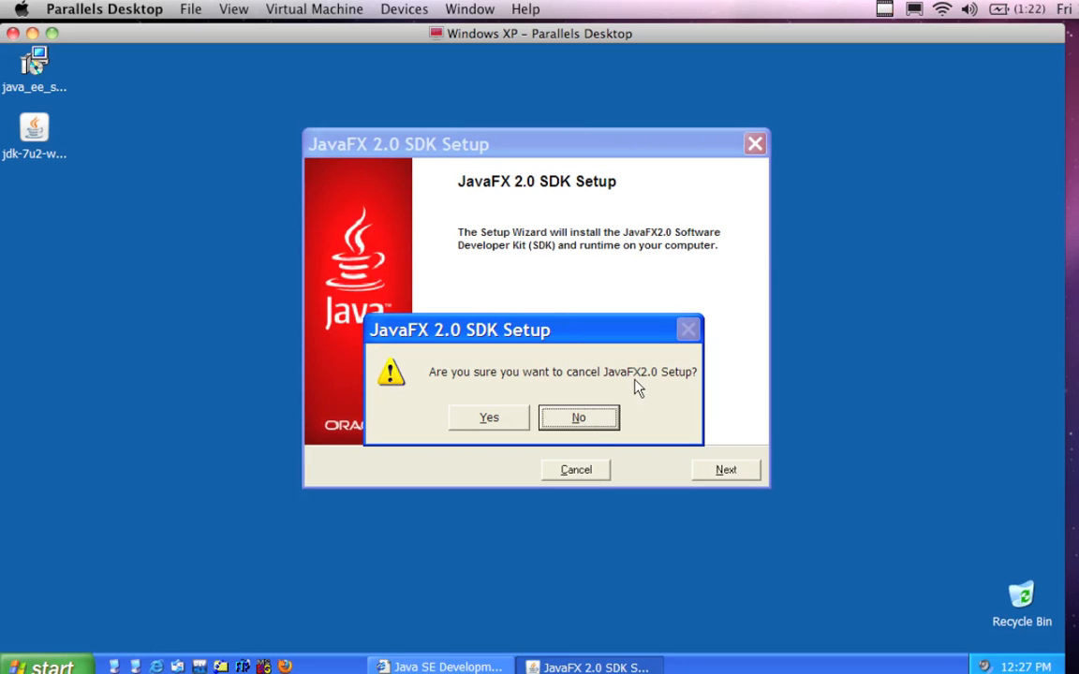
pyautogui.click(482, 421)
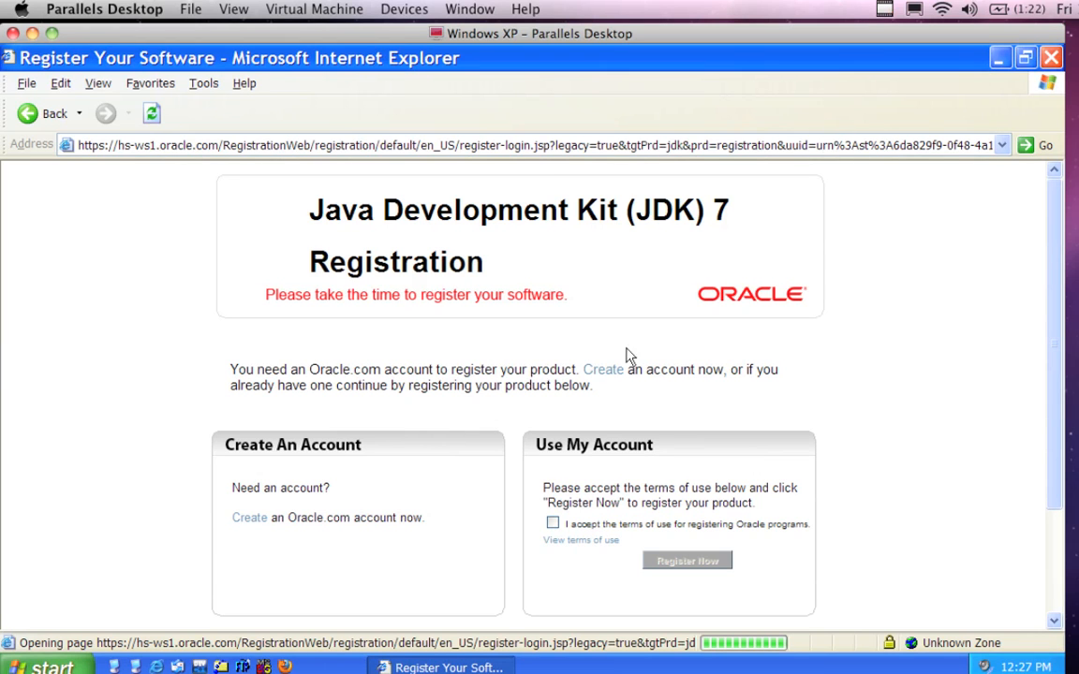
pyautogui.scroll(-3, 634, 344)
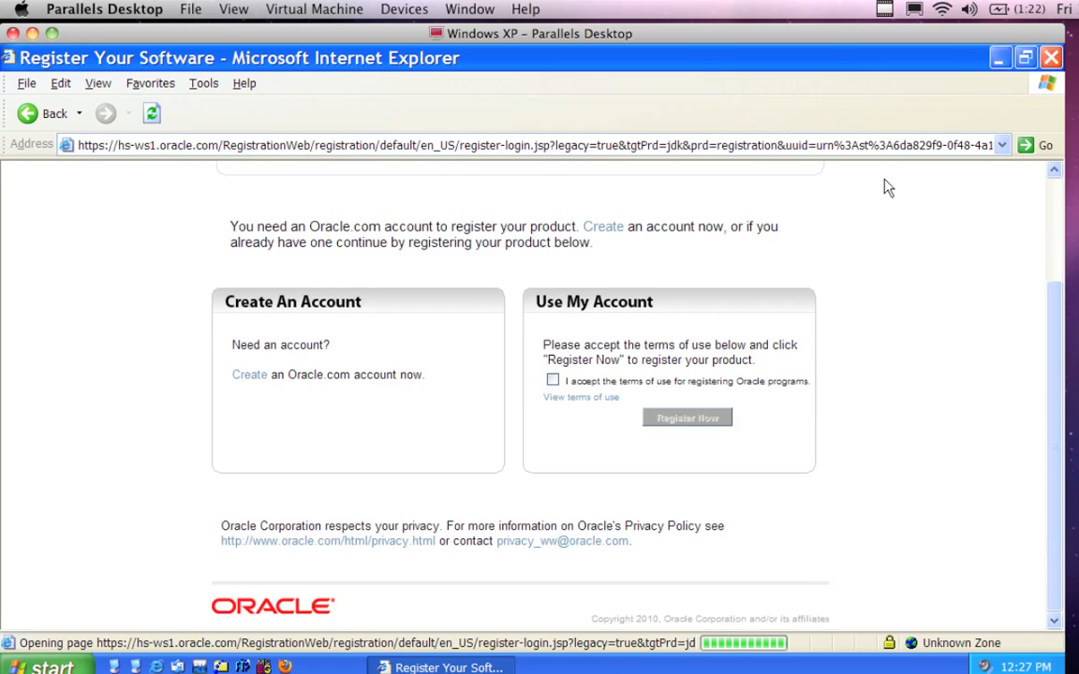
pyautogui.click(1050, 59)
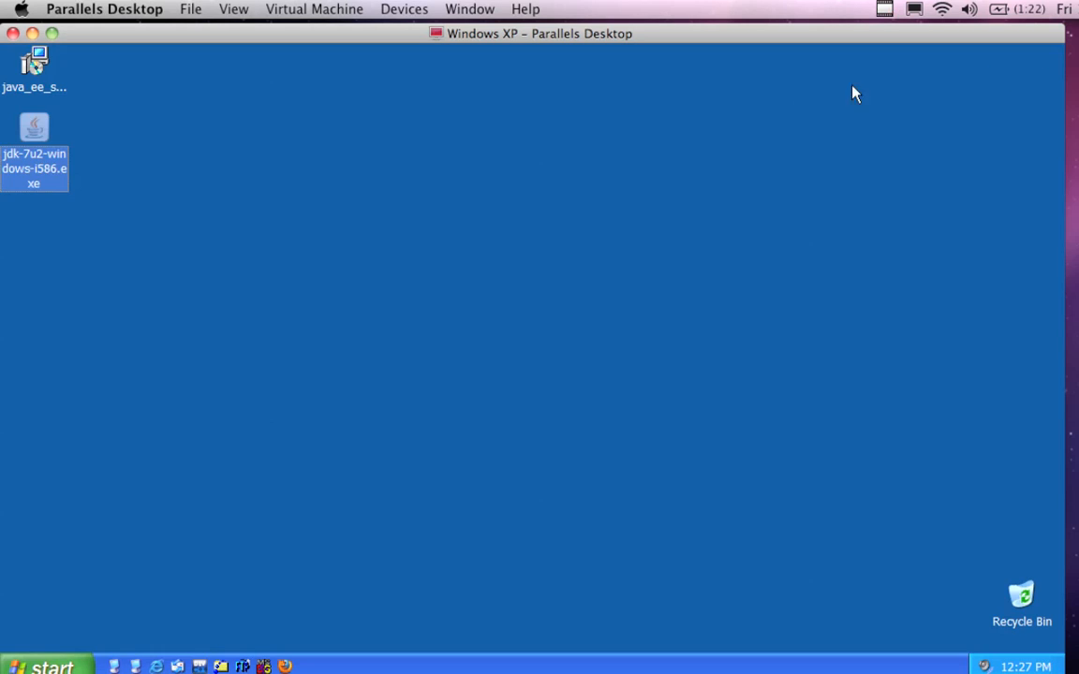
# Step: Restart the Windows XP virtual machine from within Windows
pyautogui.moveTo(590, 33); pyautogui.dragTo(599, 34)
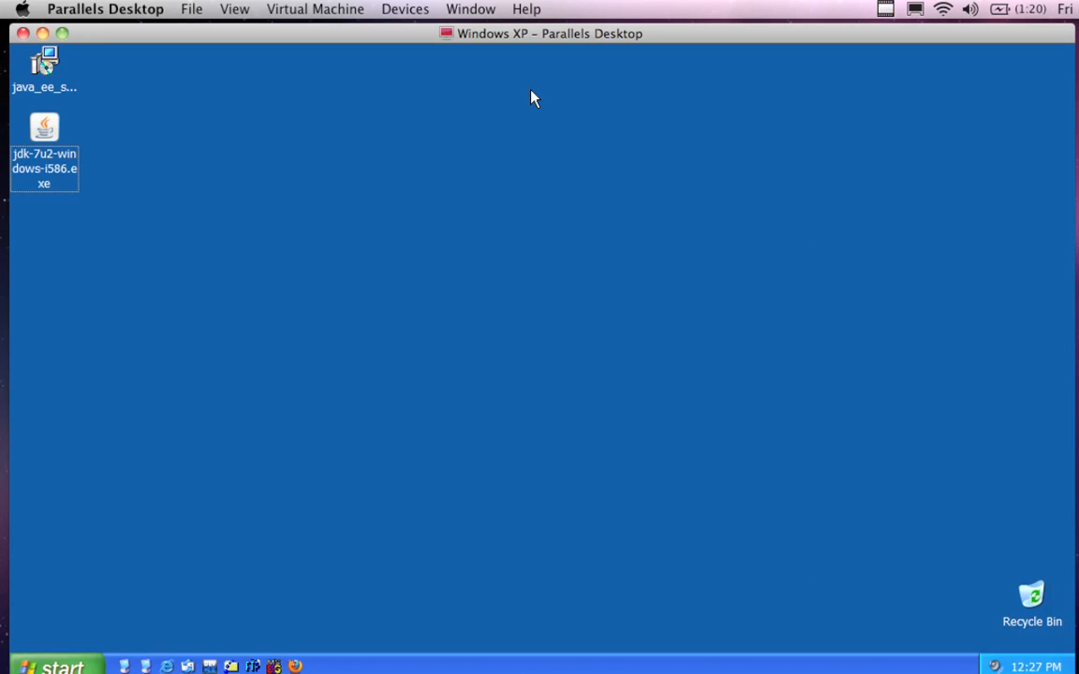
pyautogui.click(42, 667)
pyautogui.click(73, 625)
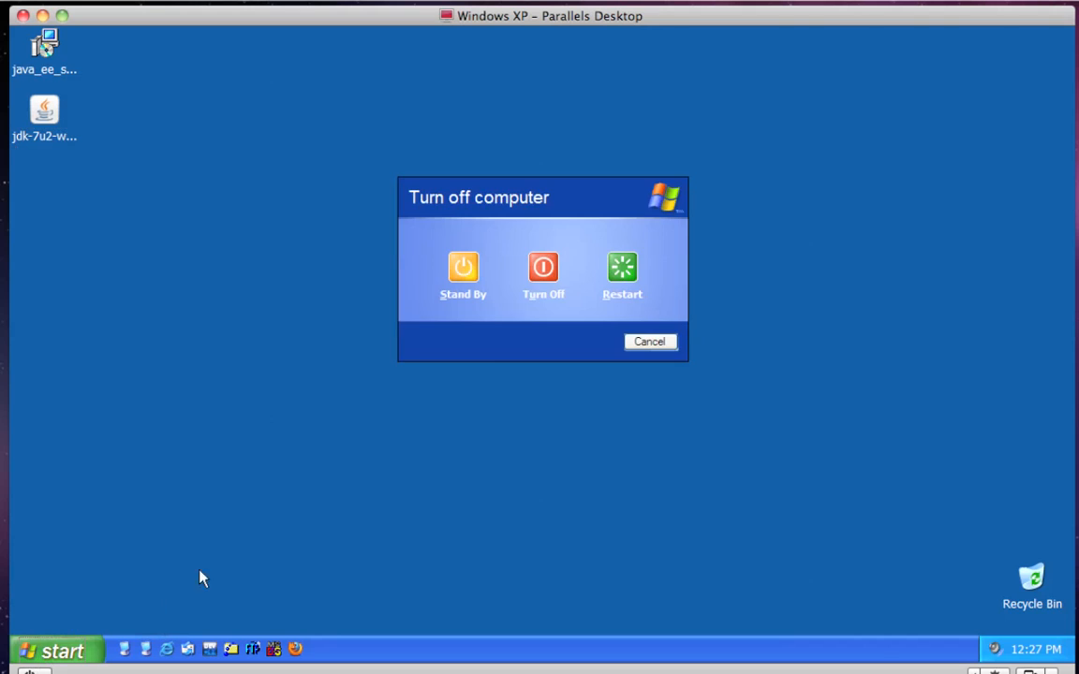
pyautogui.click(622, 271)
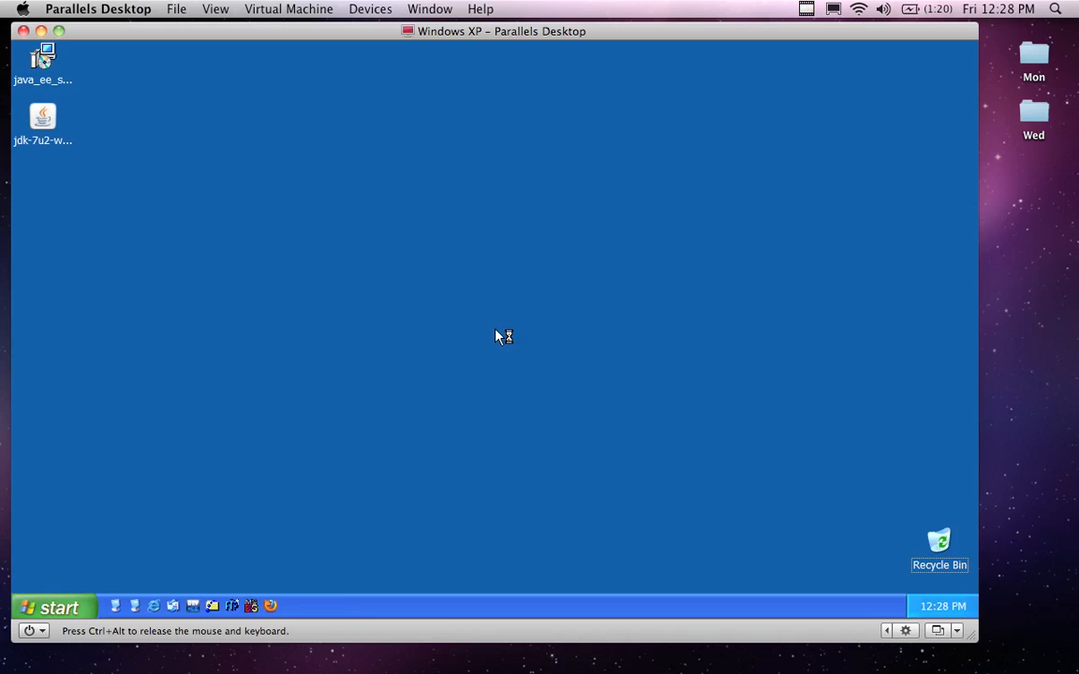
# Step: Move jdk-7u2-windows-i586.exe from the desktop to the Recycle Bin and empty the bin, confirming the deletion
pyautogui.click(45, 117)
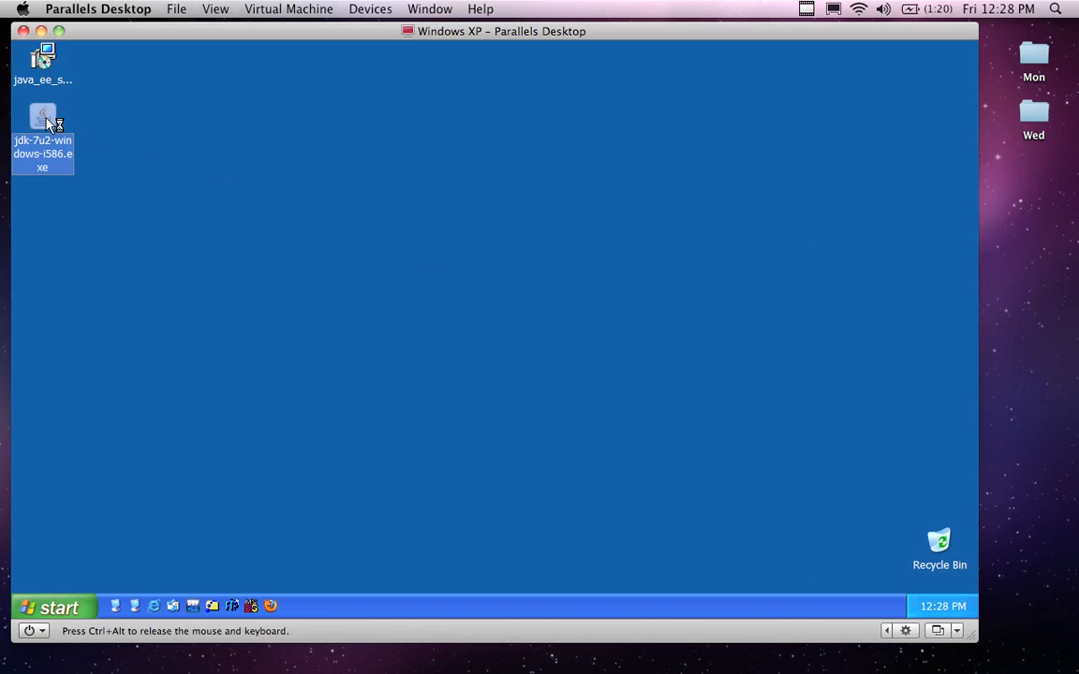
pyautogui.moveTo(47, 122); pyautogui.dragTo(939, 539)
pyautogui.rightClick(939, 539)
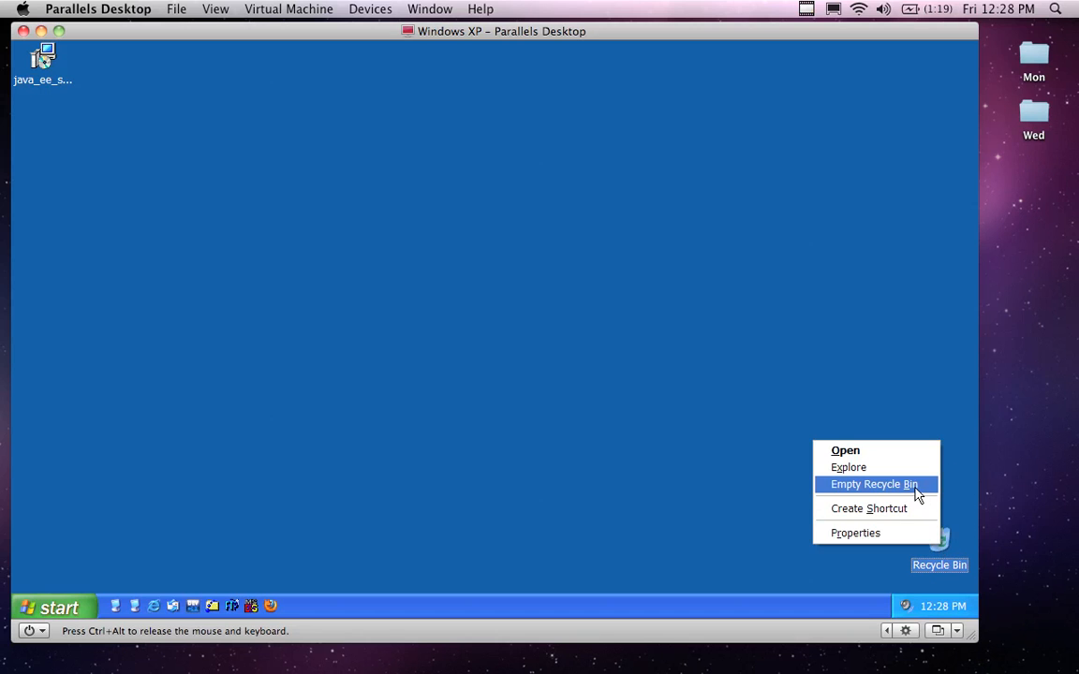
pyautogui.click(917, 494)
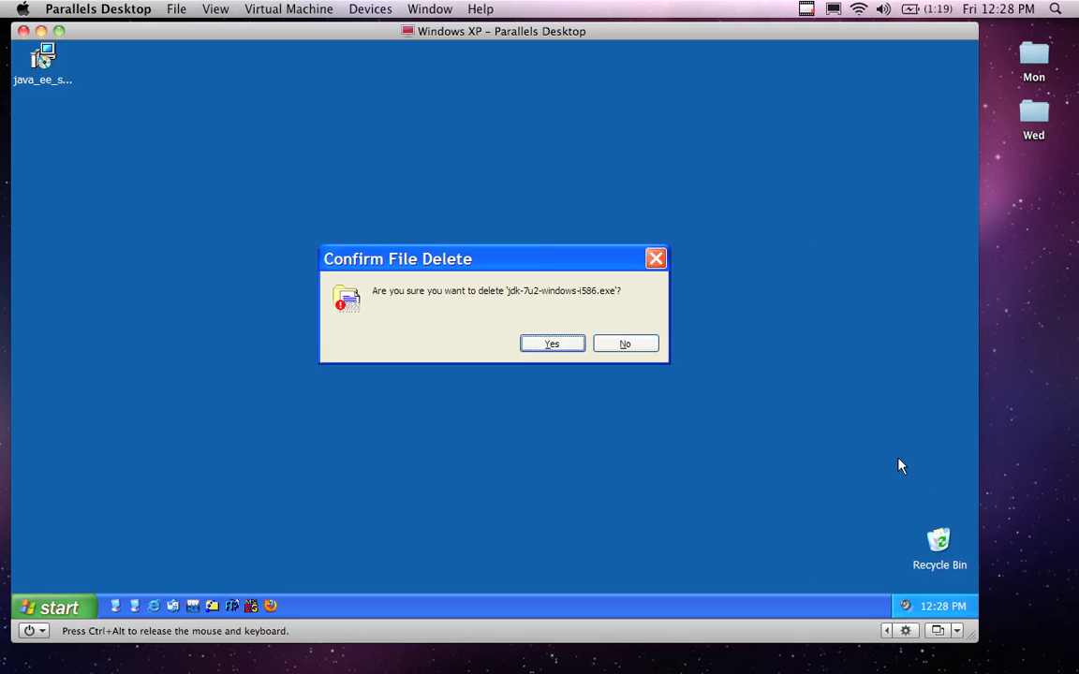
pyautogui.click(551, 344)
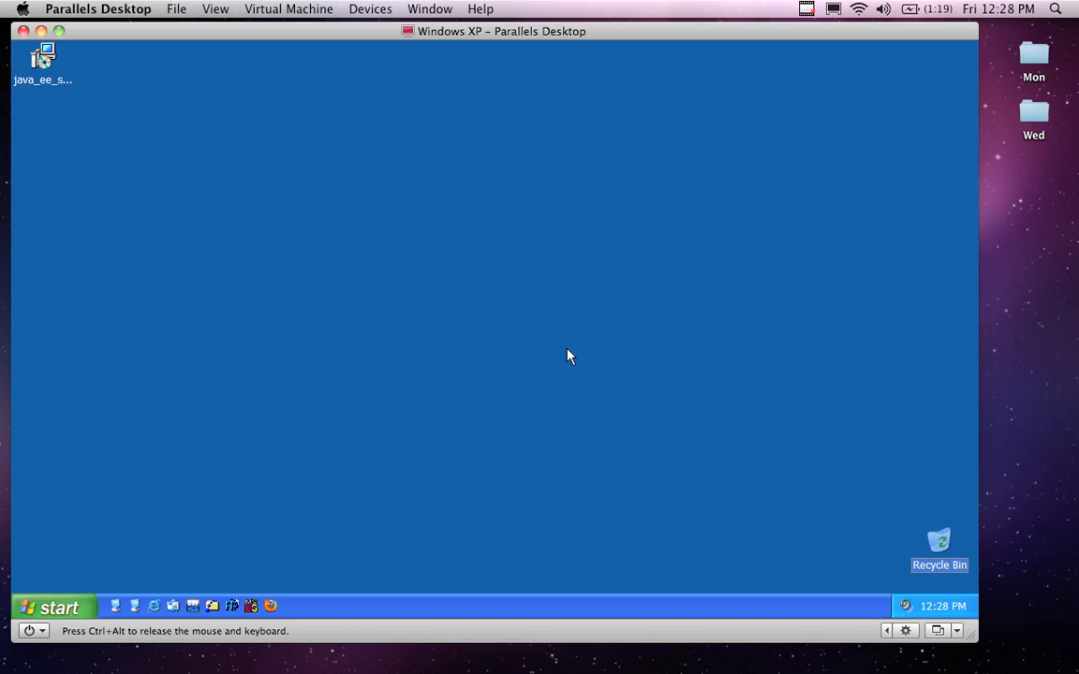
# Step: Run the java_ee_sdk-6u3-jdk7-windows.exe installer from the desktop and continue past its introduction page
pyautogui.doubleClick(47, 60)
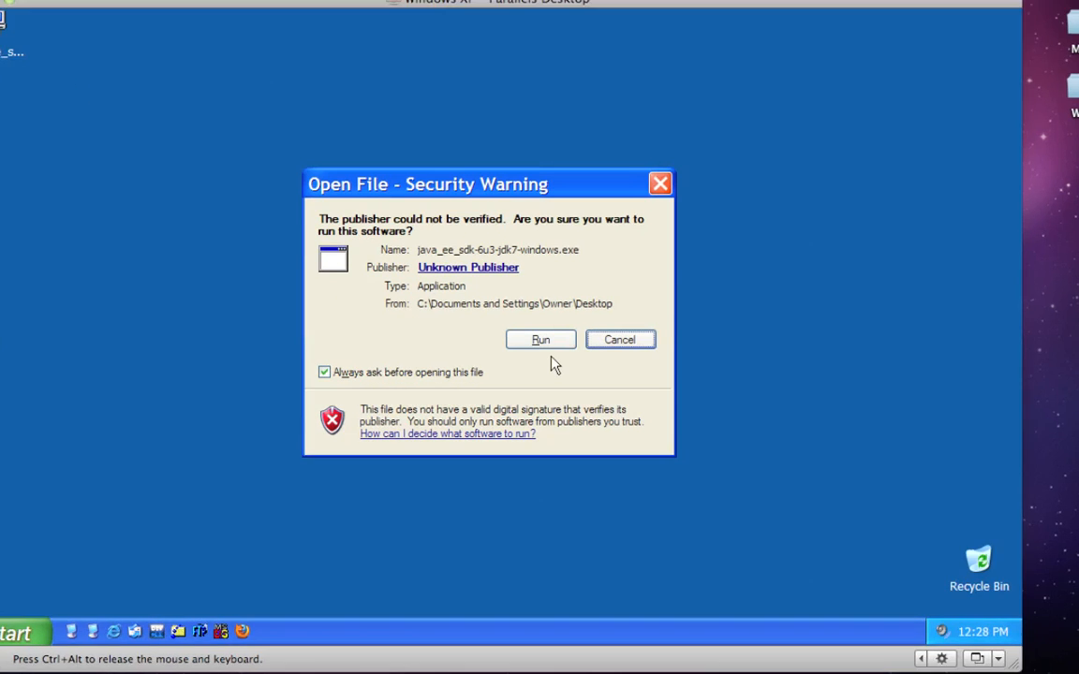
pyautogui.click(546, 335)
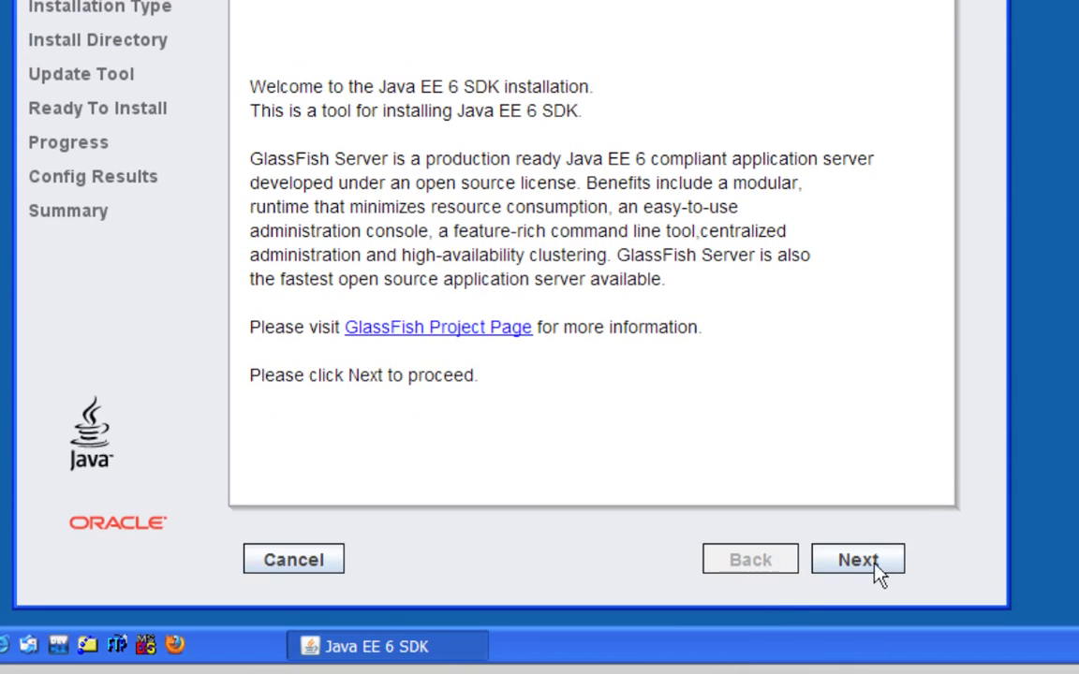
pyautogui.click(875, 565)
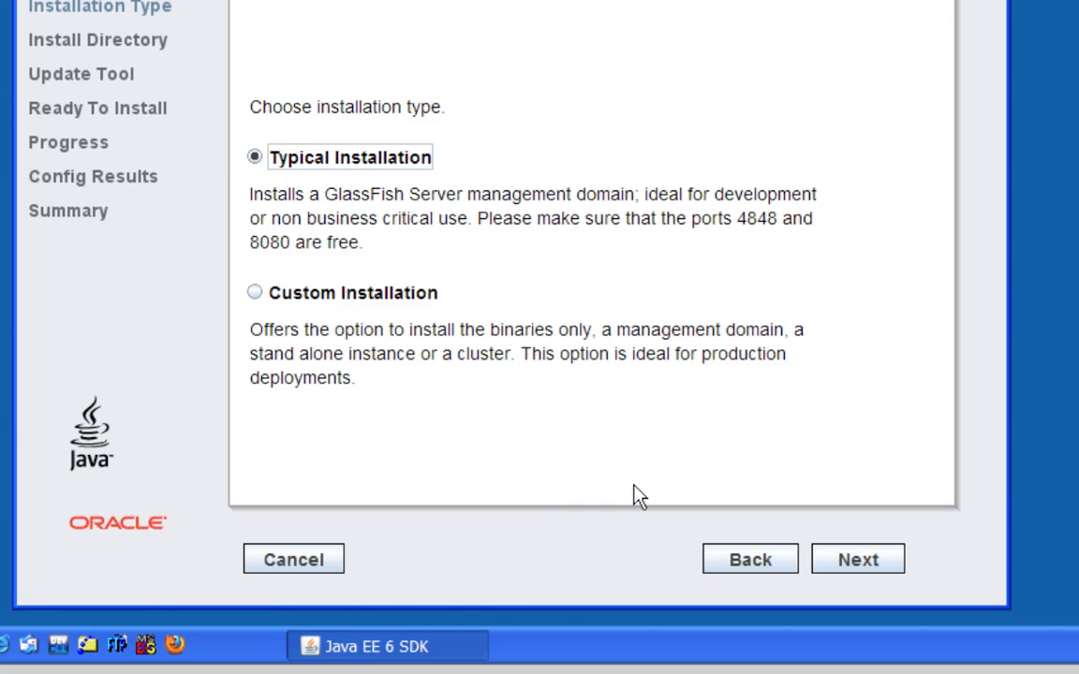
pyautogui.click(296, 298)
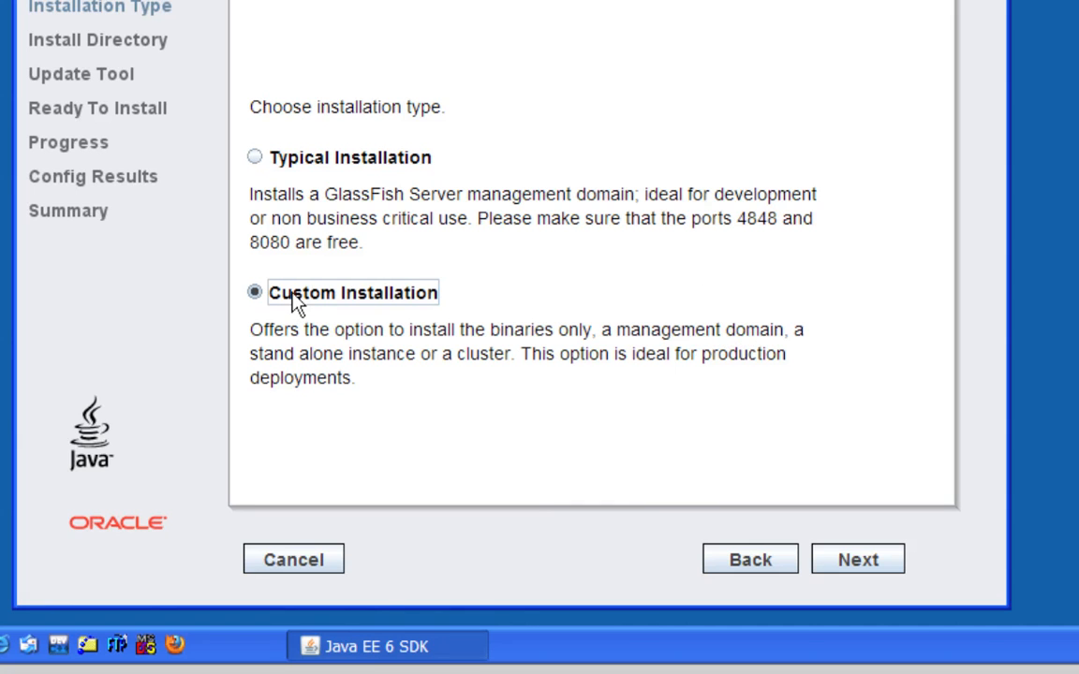
pyautogui.click(857, 560)
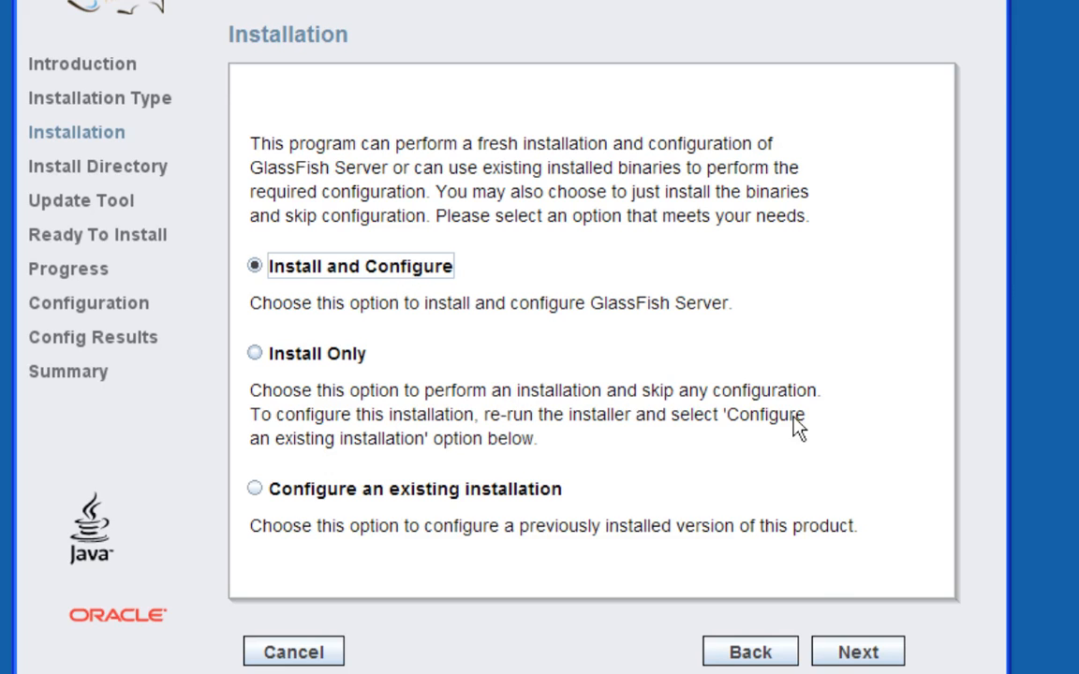
pyautogui.click(862, 642)
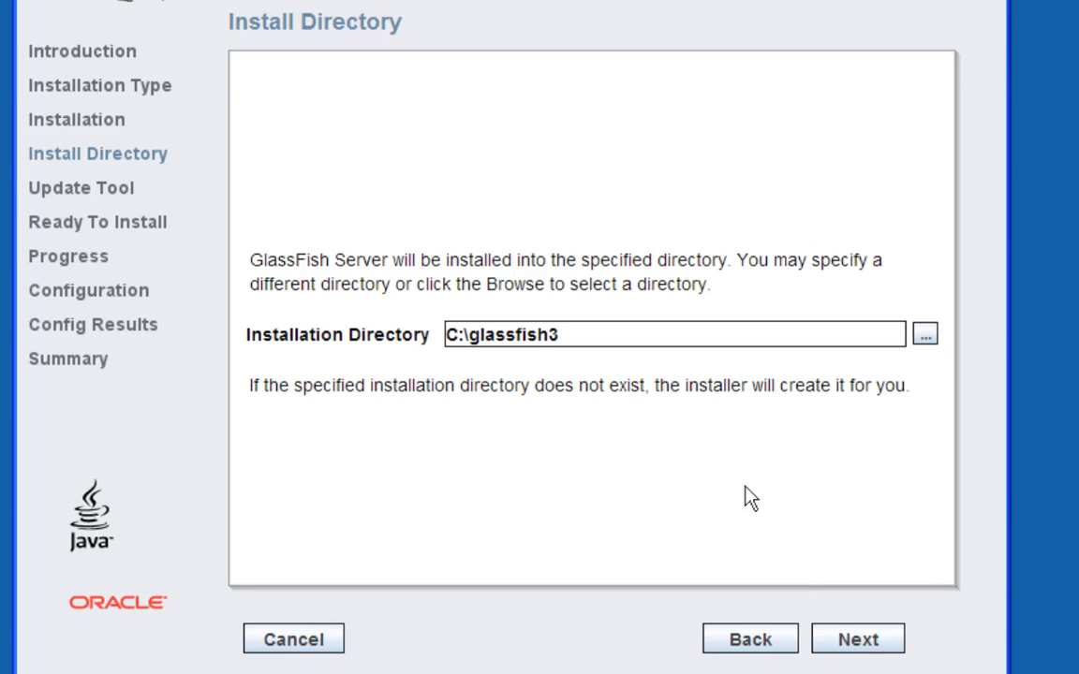
pyautogui.click(878, 646)
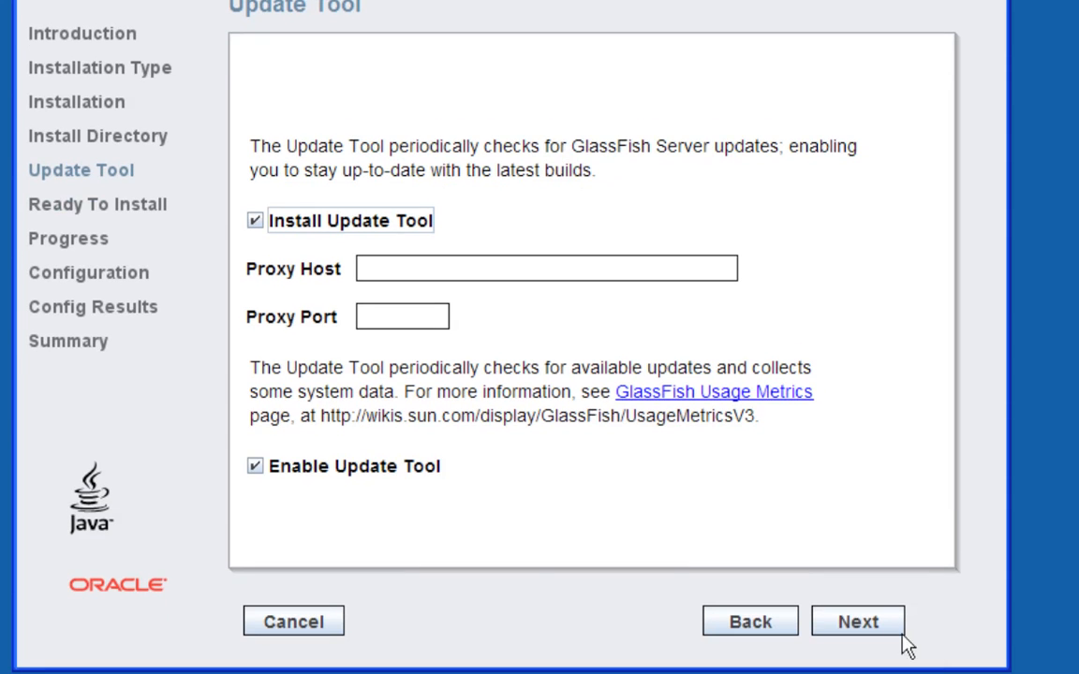
pyautogui.click(858, 621)
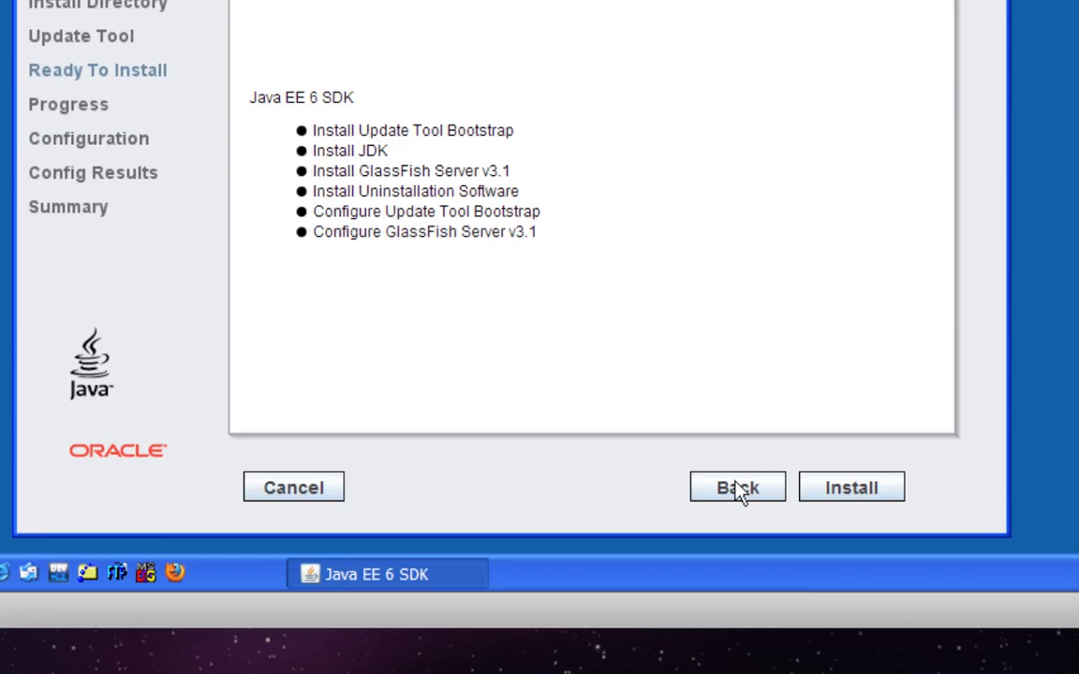
pyautogui.click(738, 489)
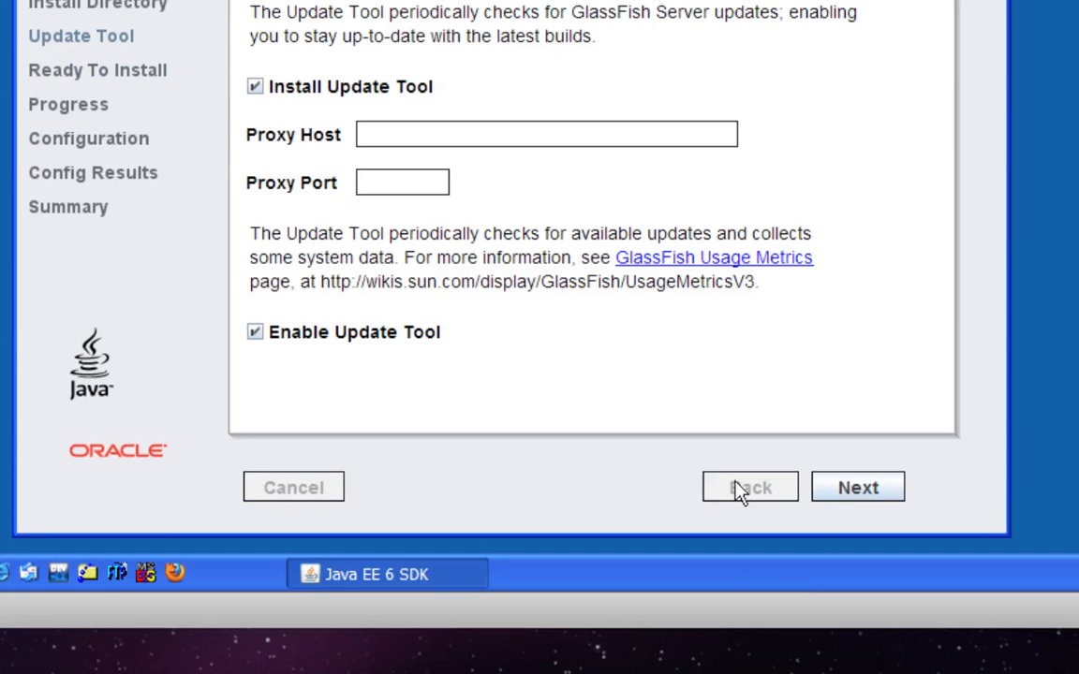
pyautogui.click(741, 488)
pyautogui.click(740, 489)
pyautogui.click(740, 489)
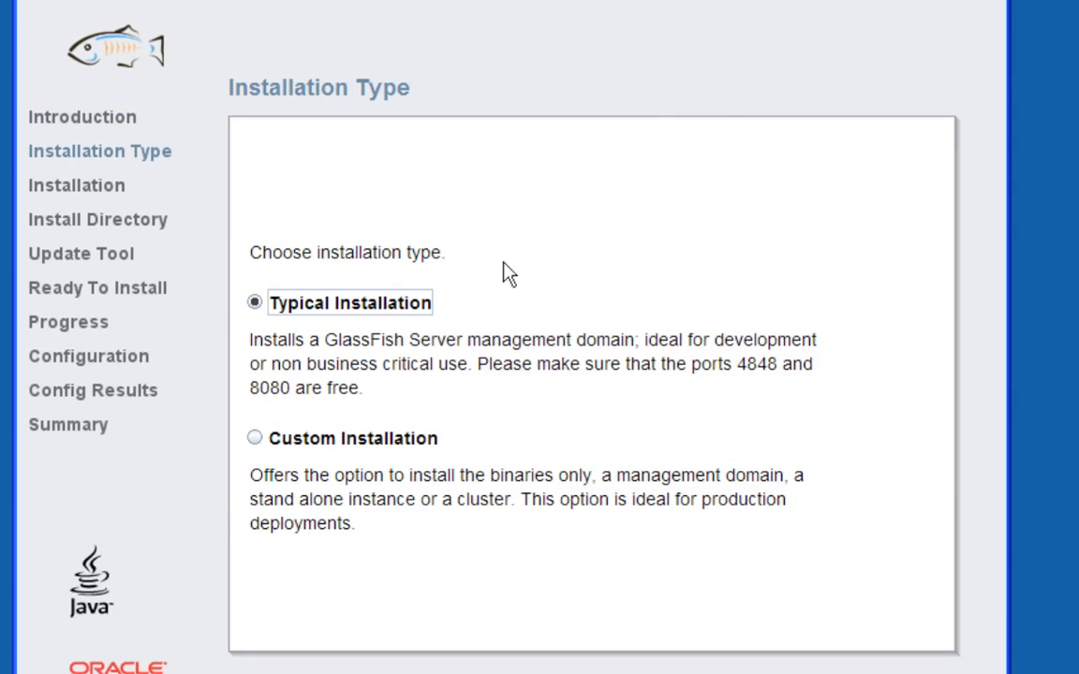
pyautogui.click(371, 448)
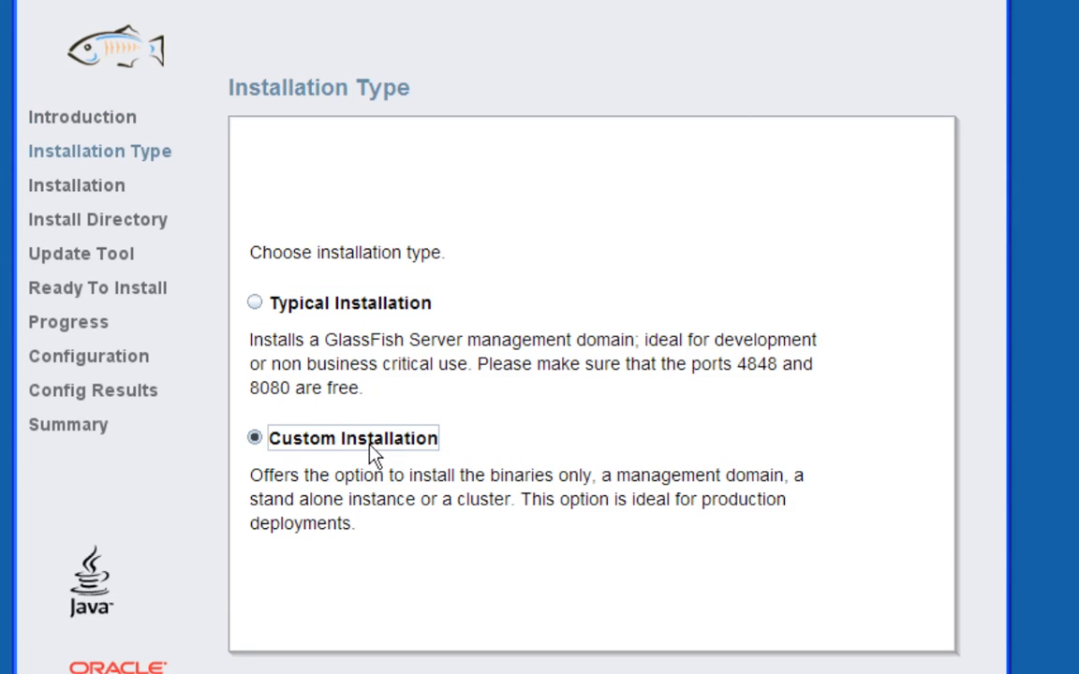
# Step: Start a Typical Installation of the Java EE 6 SDK in C:\glassfish3 with the Update Tool installed and enabled
pyautogui.click(363, 307)
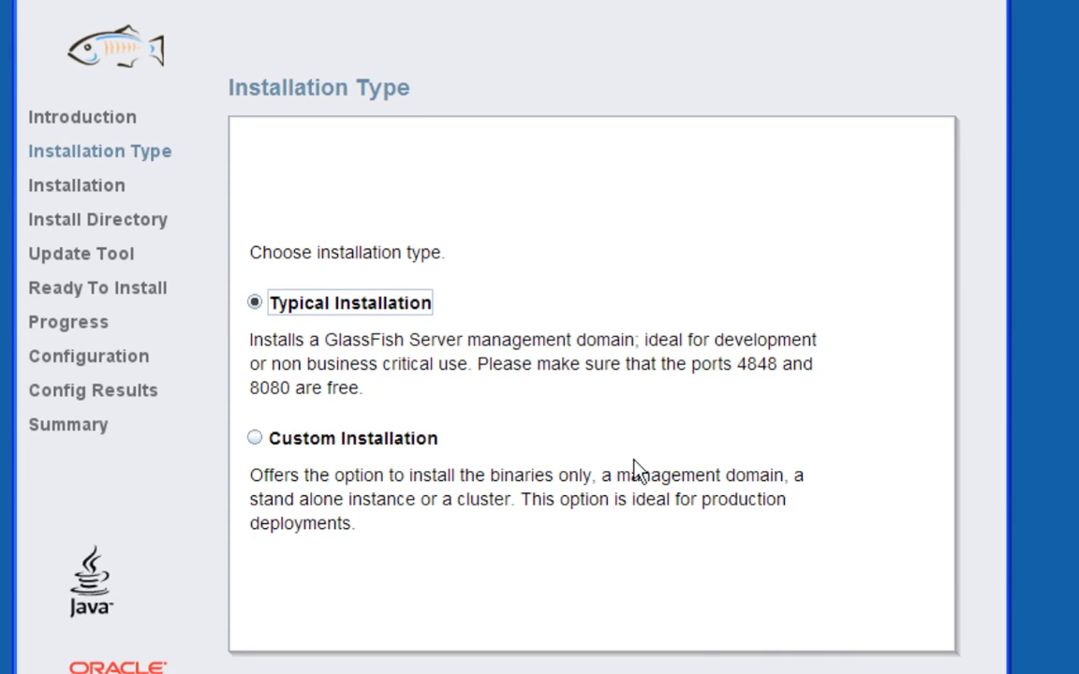
pyautogui.click(849, 643)
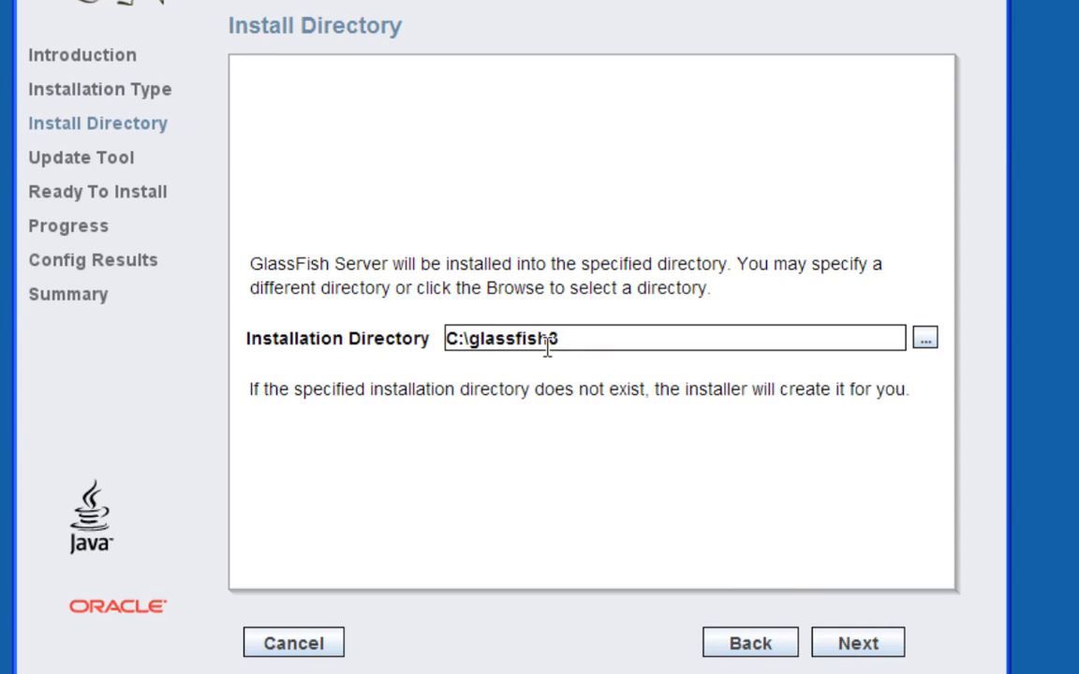
pyautogui.click(886, 646)
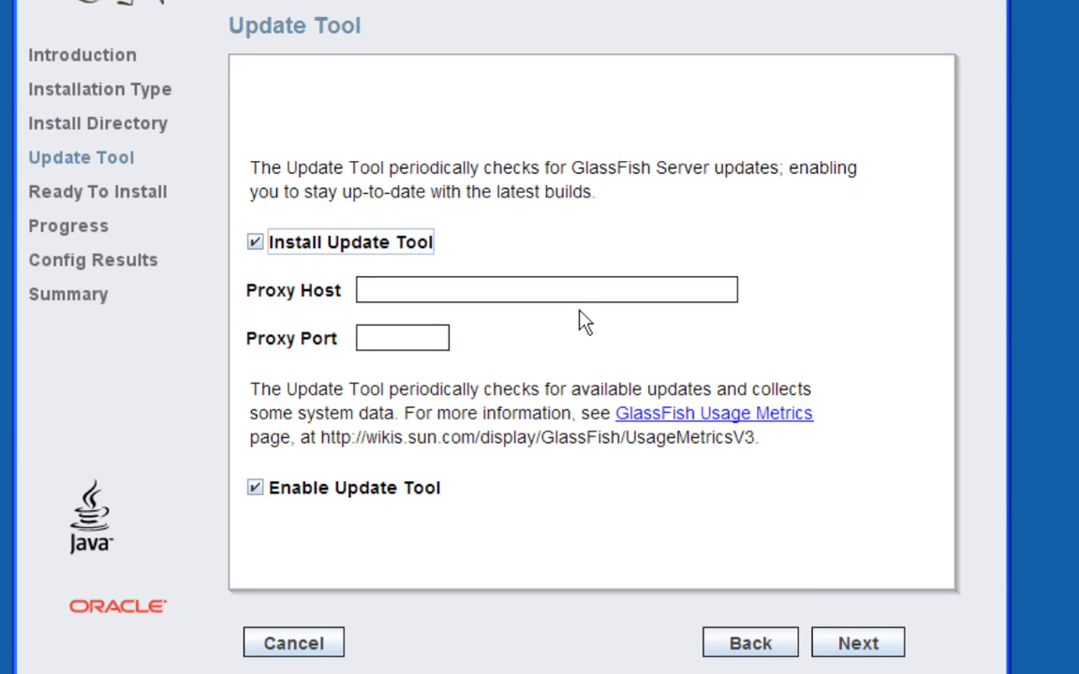
pyautogui.click(863, 642)
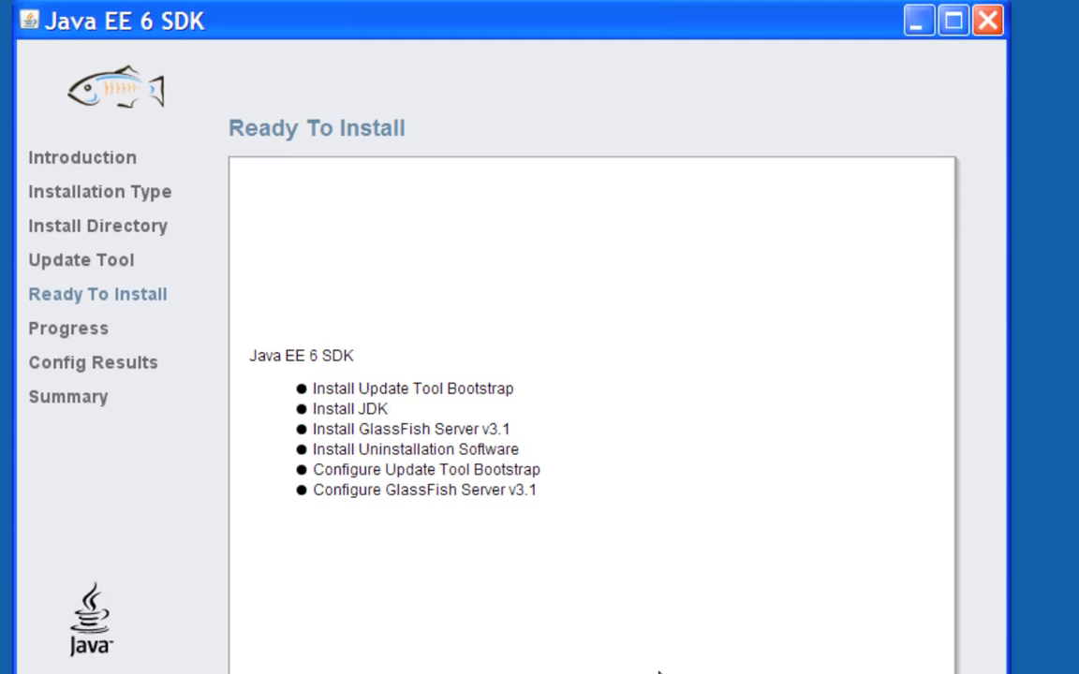
pyautogui.click(838, 636)
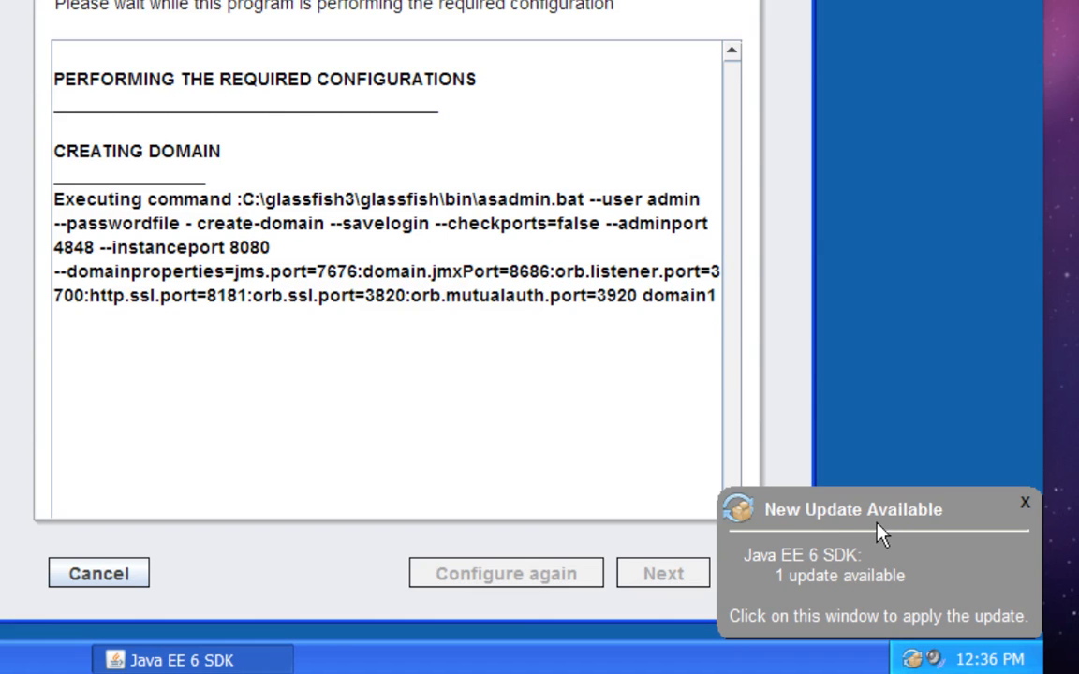
# Step: Dismiss the update notification and review the domain configuration output before continuing to the installation summary
pyautogui.click(1026, 503)
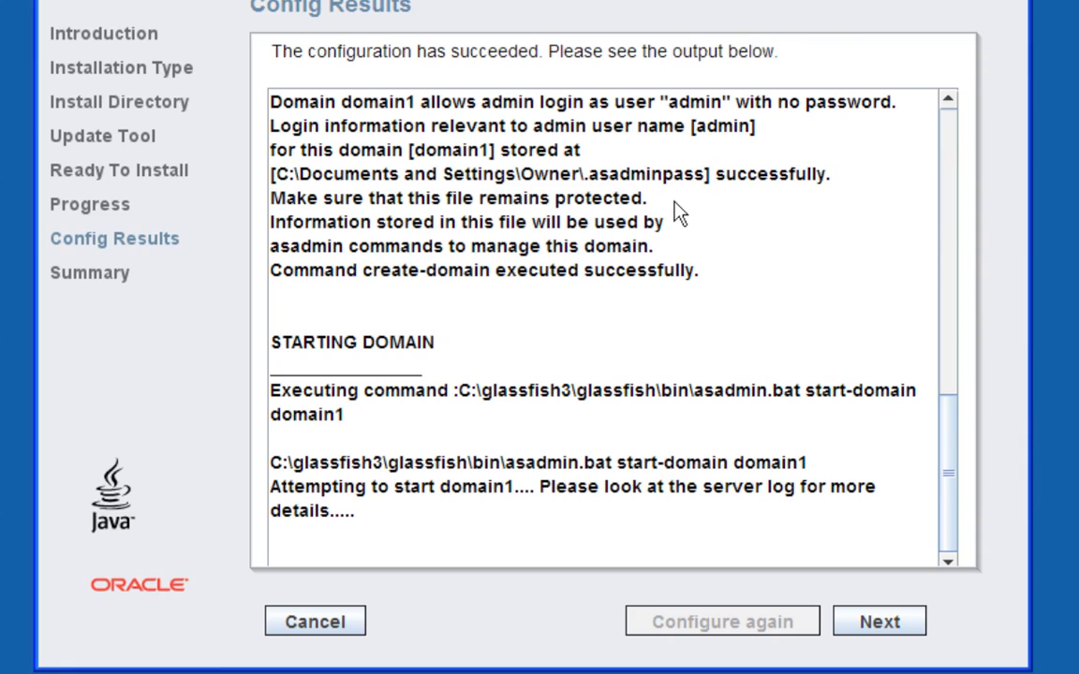
pyautogui.scroll(13, 658, 401)
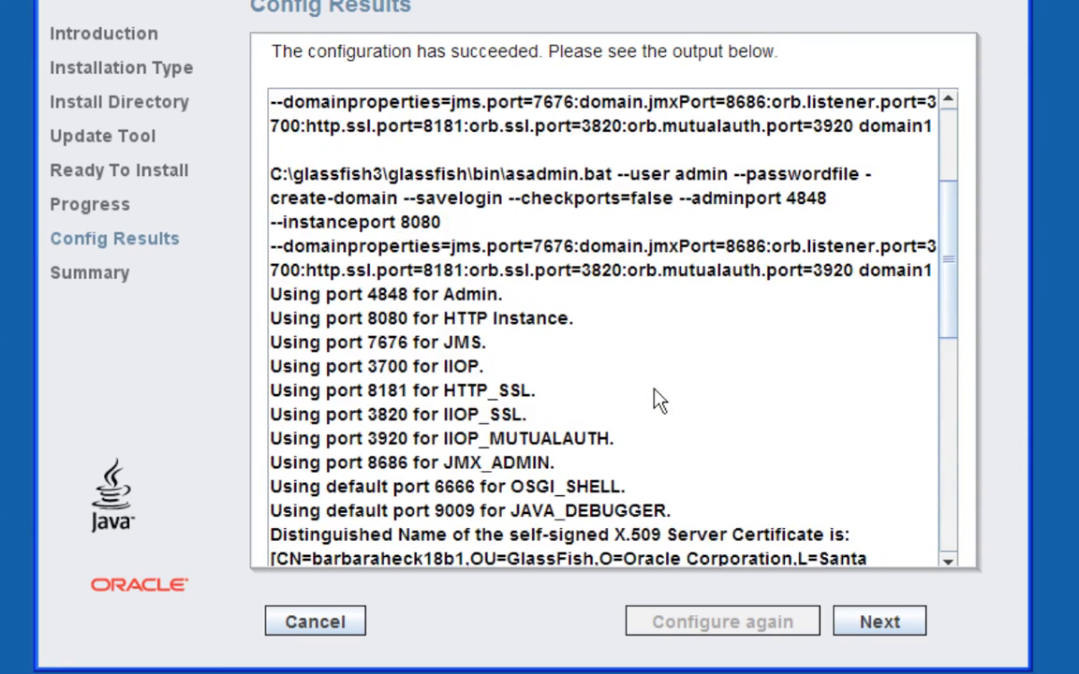
pyautogui.scroll(-7, 658, 401)
pyautogui.scroll(-6, 658, 400)
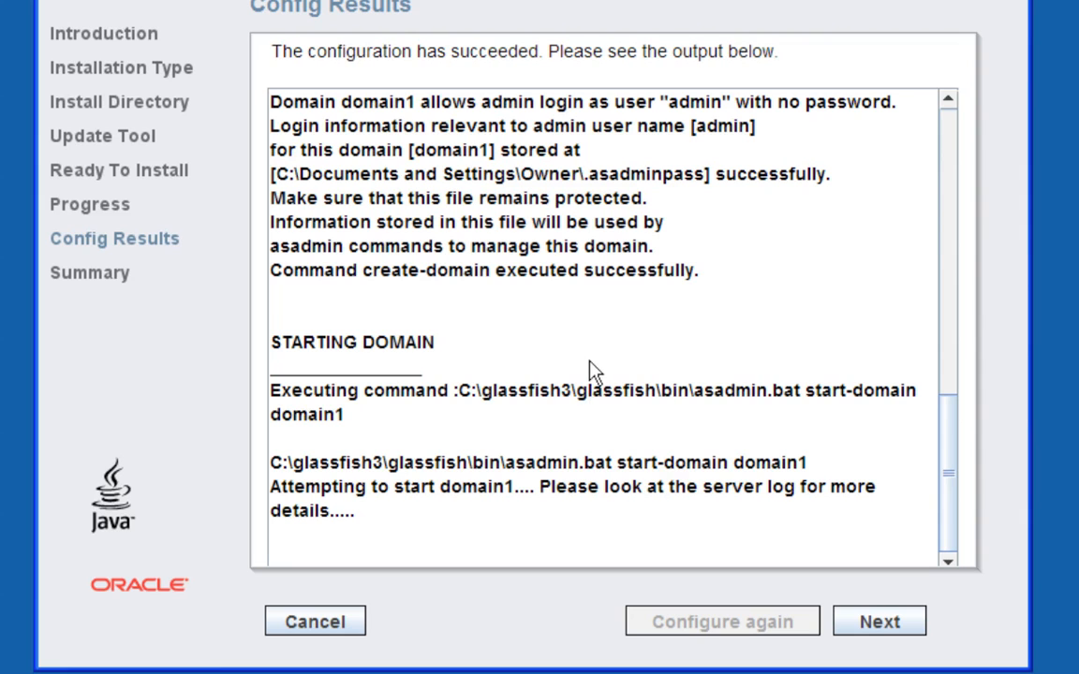
pyautogui.click(861, 624)
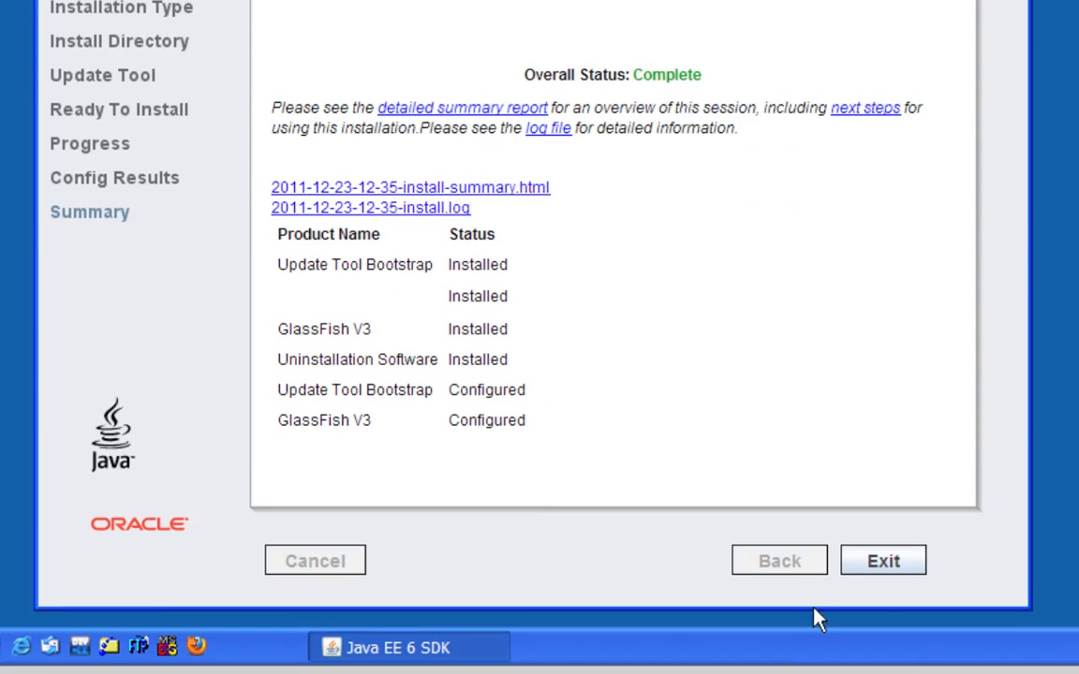
# Step: Exit the Java EE 6 SDK installer and close the GlassFish registration page without registering
pyautogui.click(882, 565)
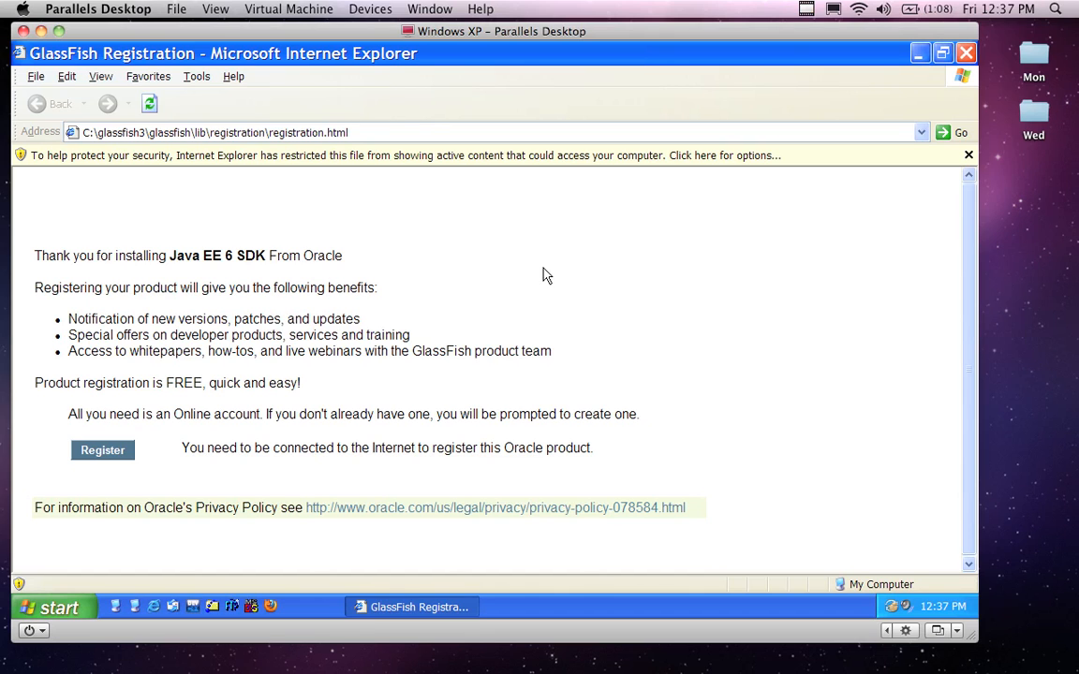
pyautogui.click(968, 157)
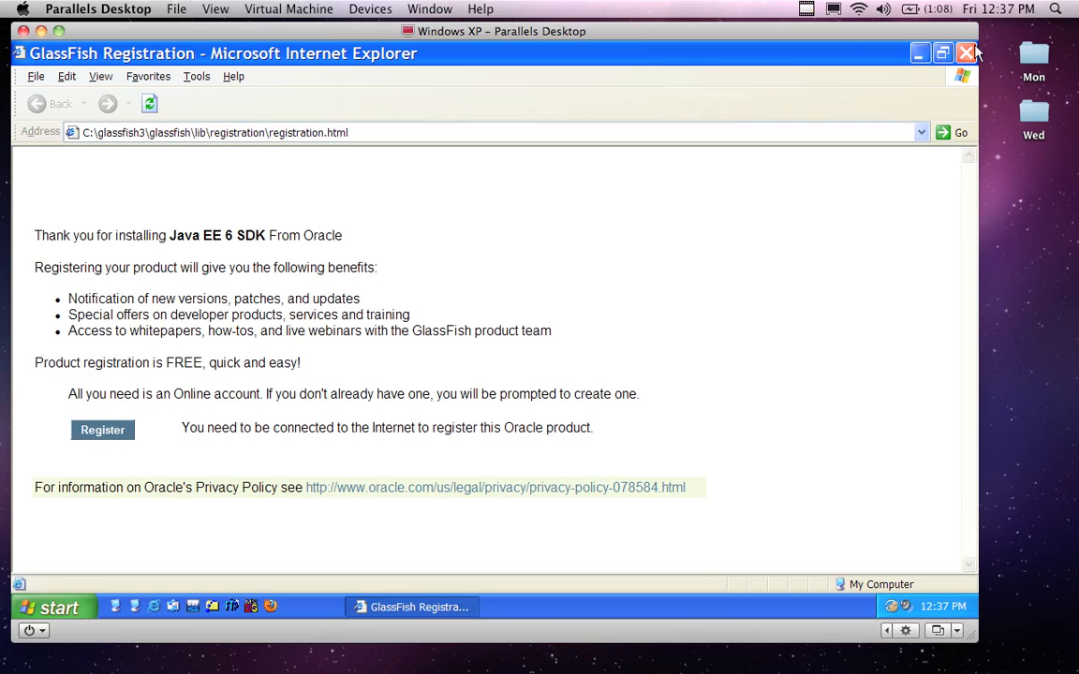
pyautogui.click(970, 51)
pyautogui.click(627, 236)
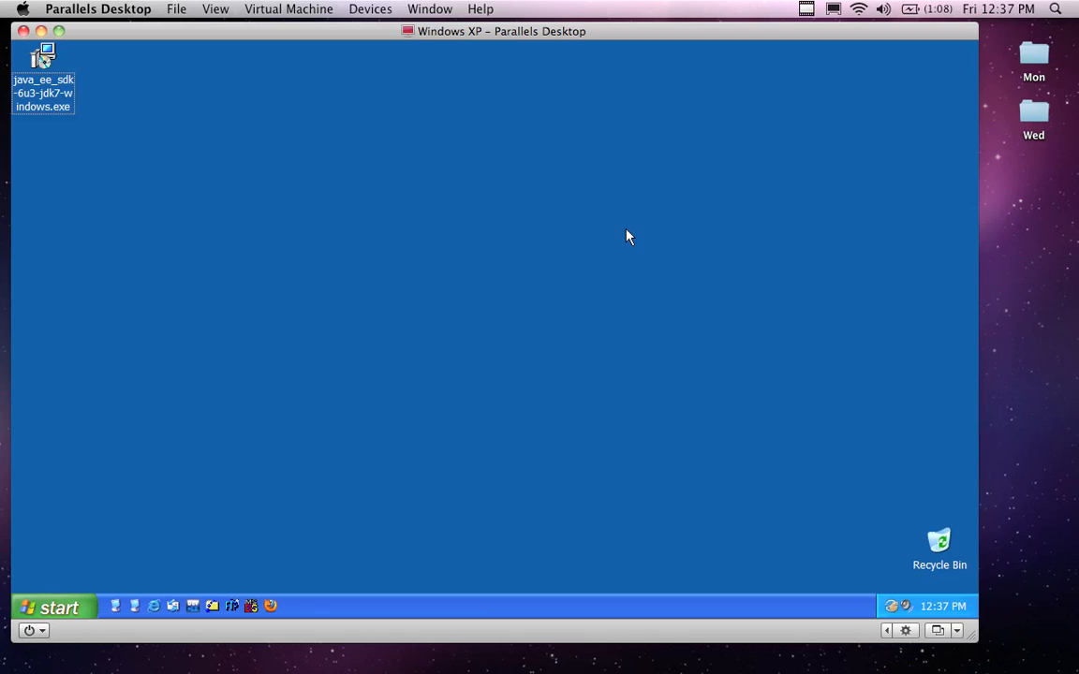
# Step: Move java_ee_sdk-6u3-jdk7-windows.exe from the desktop to the Recycle Bin and permanently delete it
pyautogui.moveTo(44, 56); pyautogui.dragTo(941, 545)
pyautogui.rightClick(941, 546)
pyautogui.click(903, 477)
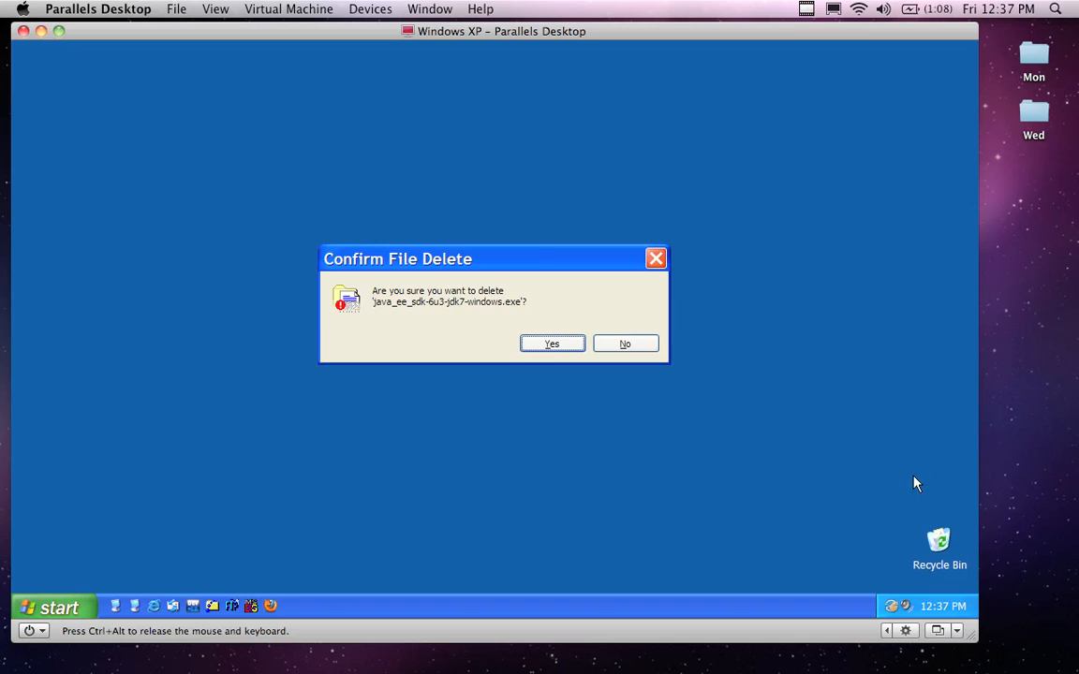
pyautogui.click(551, 344)
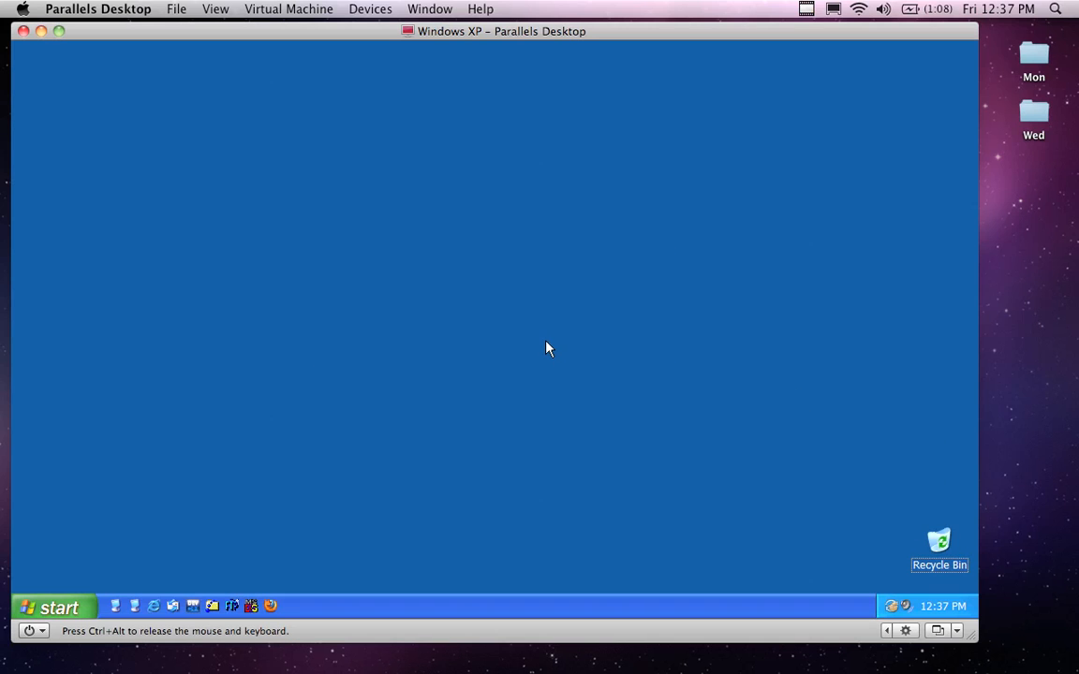
# Step: Start the Java EE 6 SDK Update Tool, look over the image details and quit the tool
pyautogui.click(62, 605)
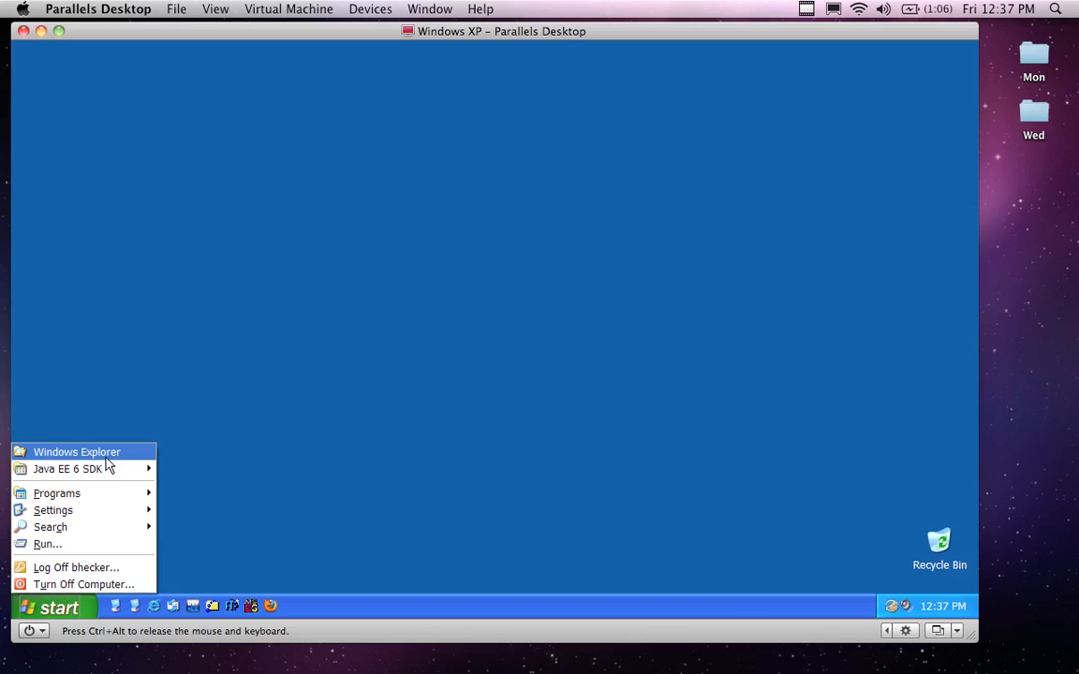
pyautogui.moveTo(107, 474)
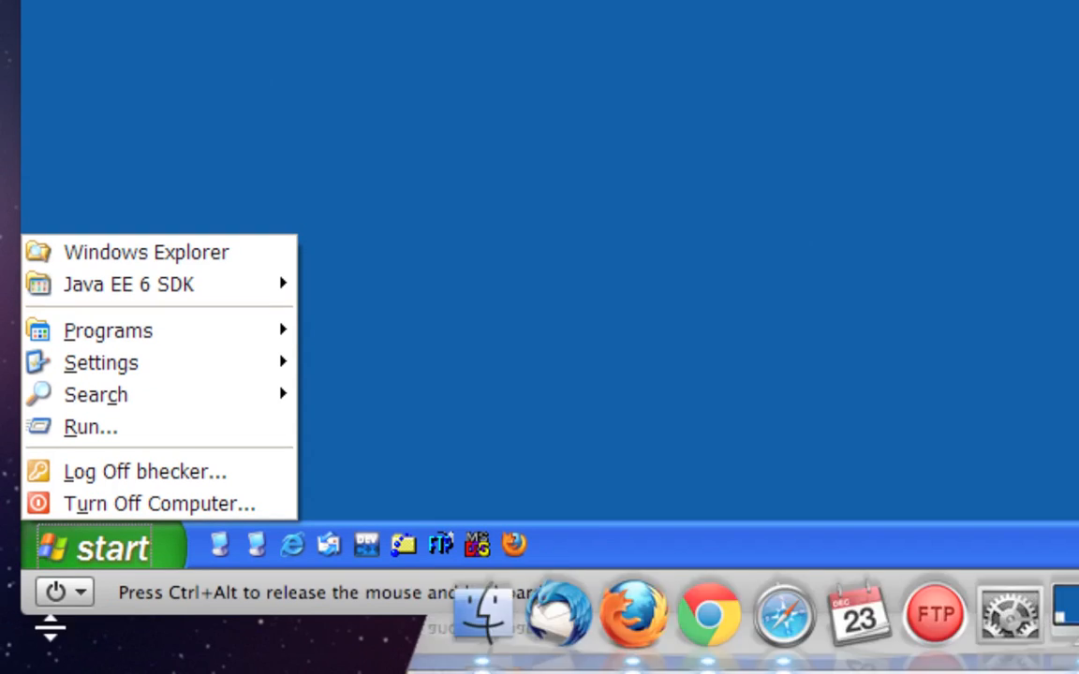
pyautogui.moveTo(91, 292)
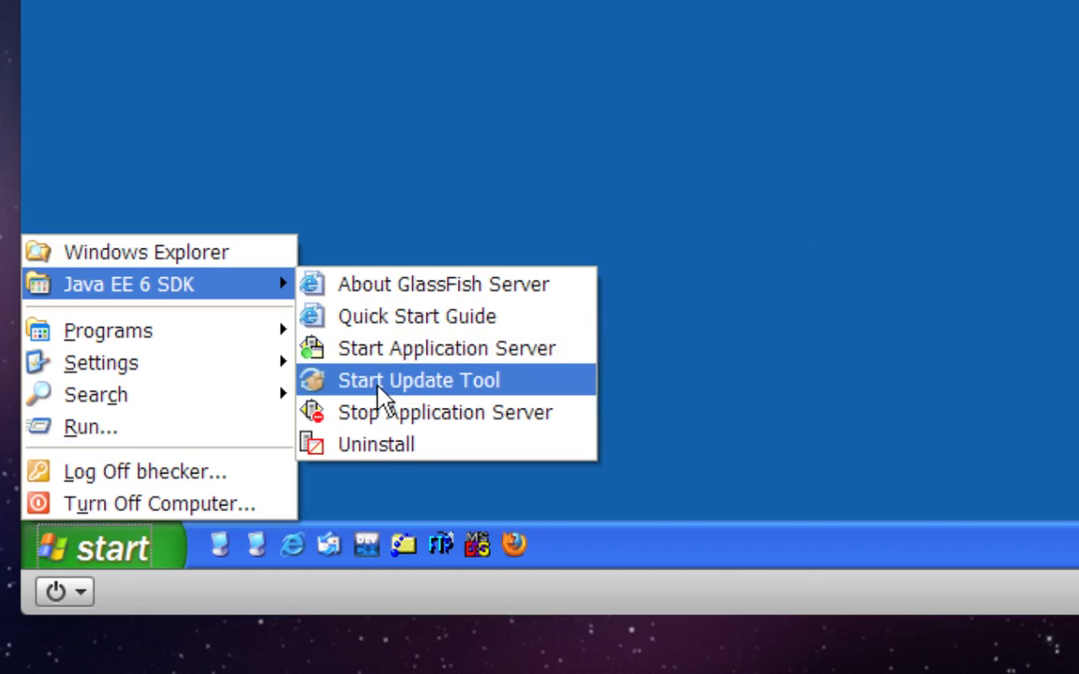
pyautogui.click(379, 384)
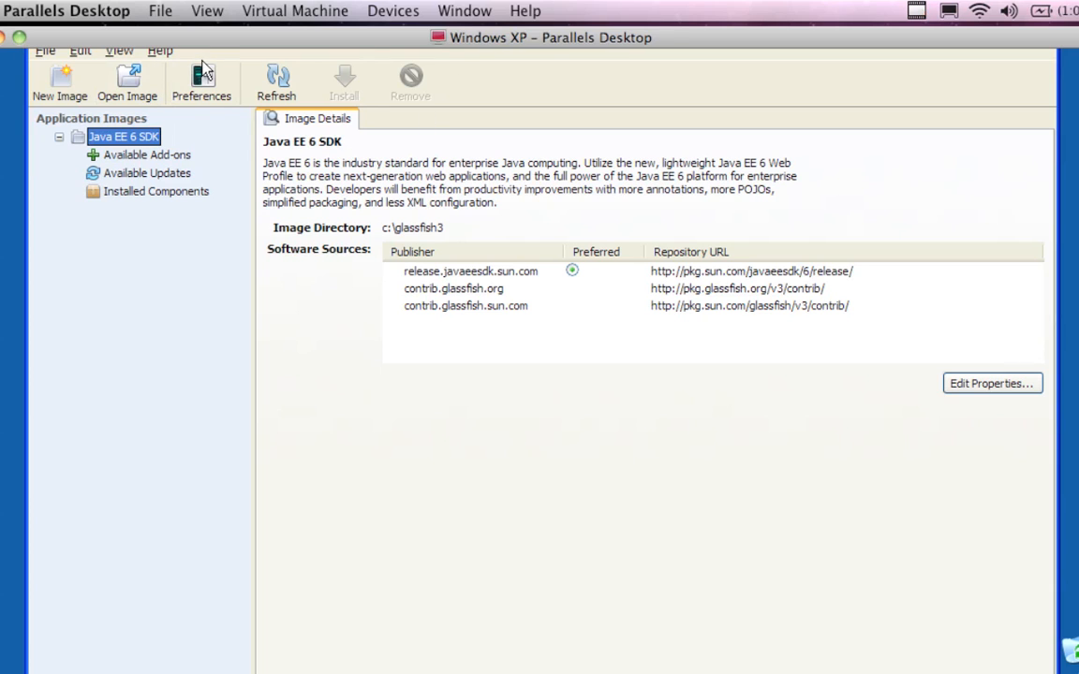
pyautogui.click(45, 50)
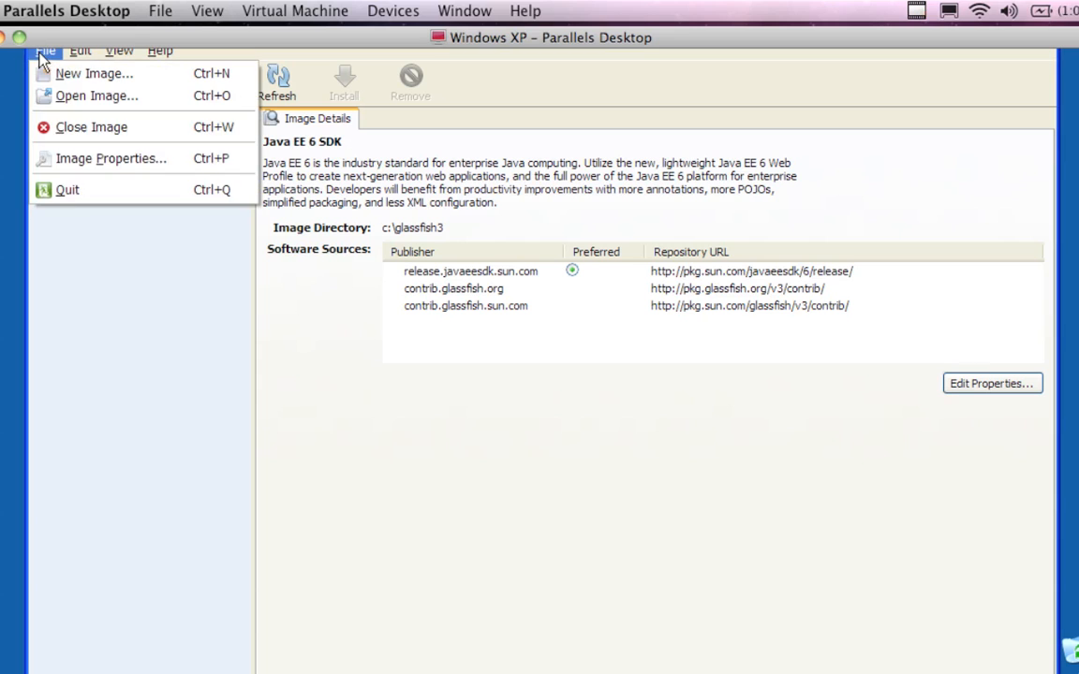
pyautogui.click(57, 191)
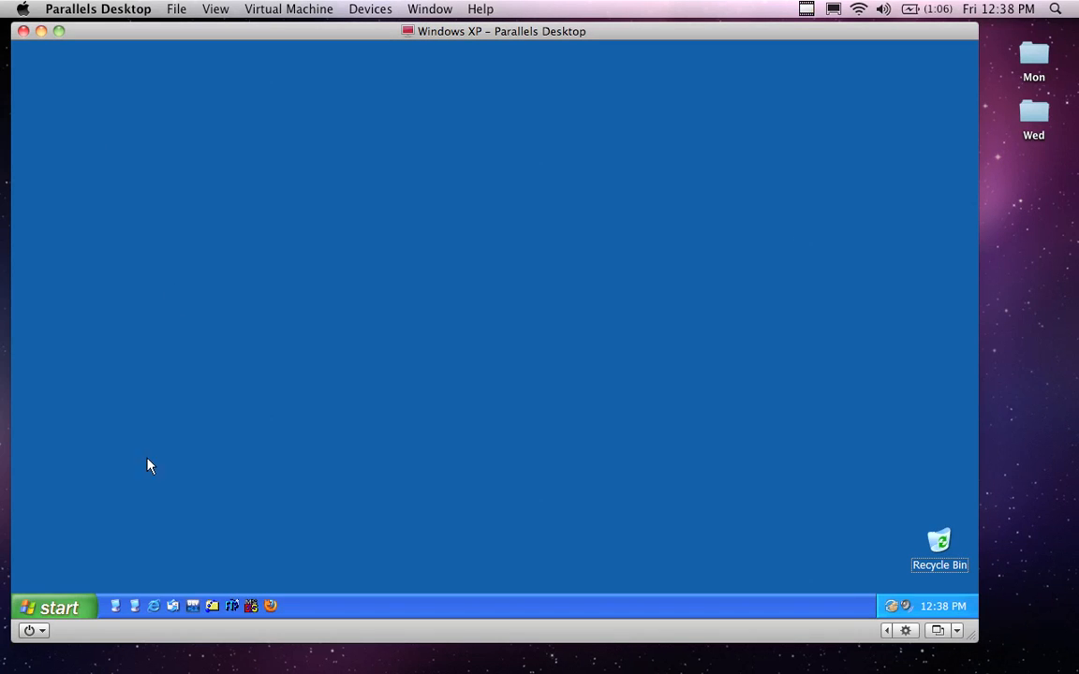
# Step: Open Windows Explorer, browse drive C: and inspect the bin folder inside glassfish3
pyautogui.click(56, 608)
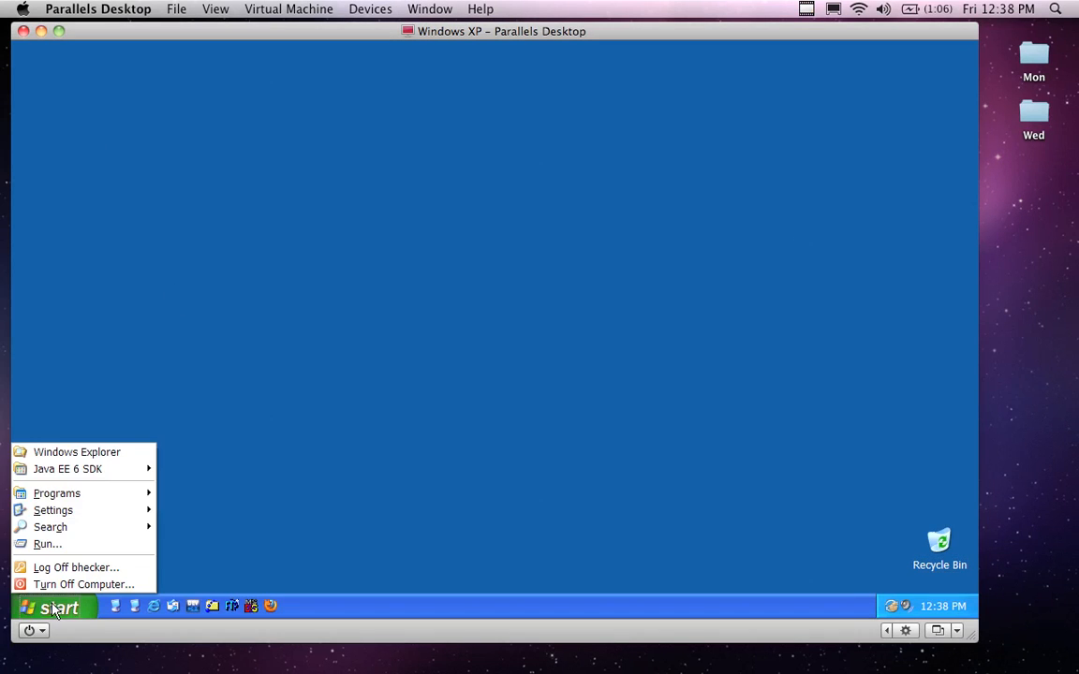
pyautogui.click(99, 457)
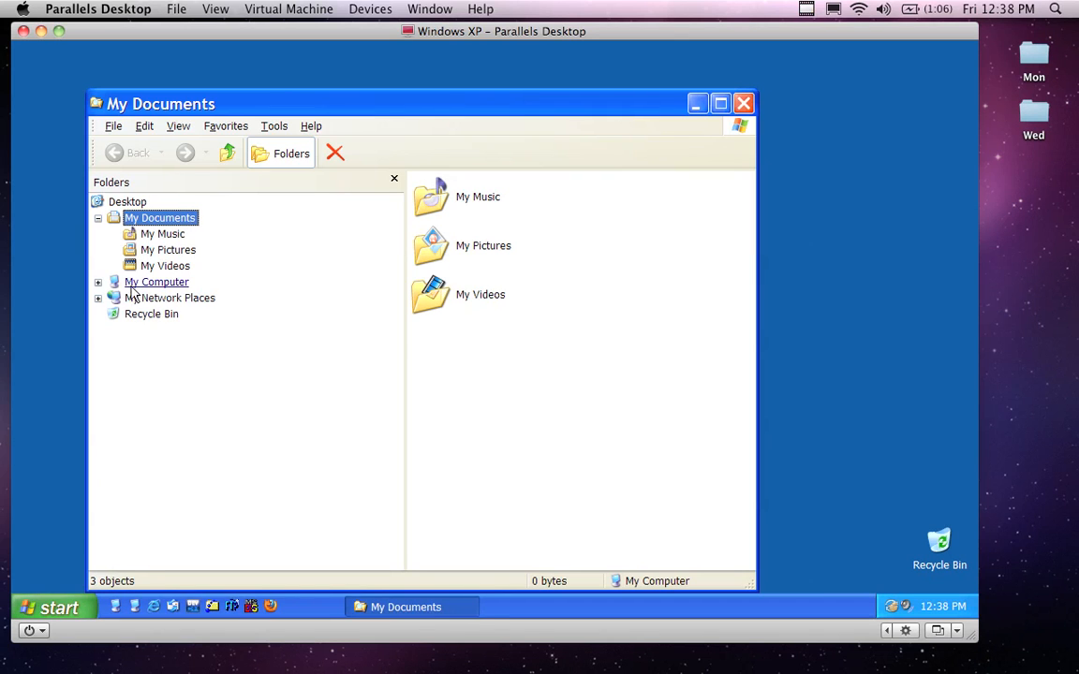
pyautogui.click(97, 282)
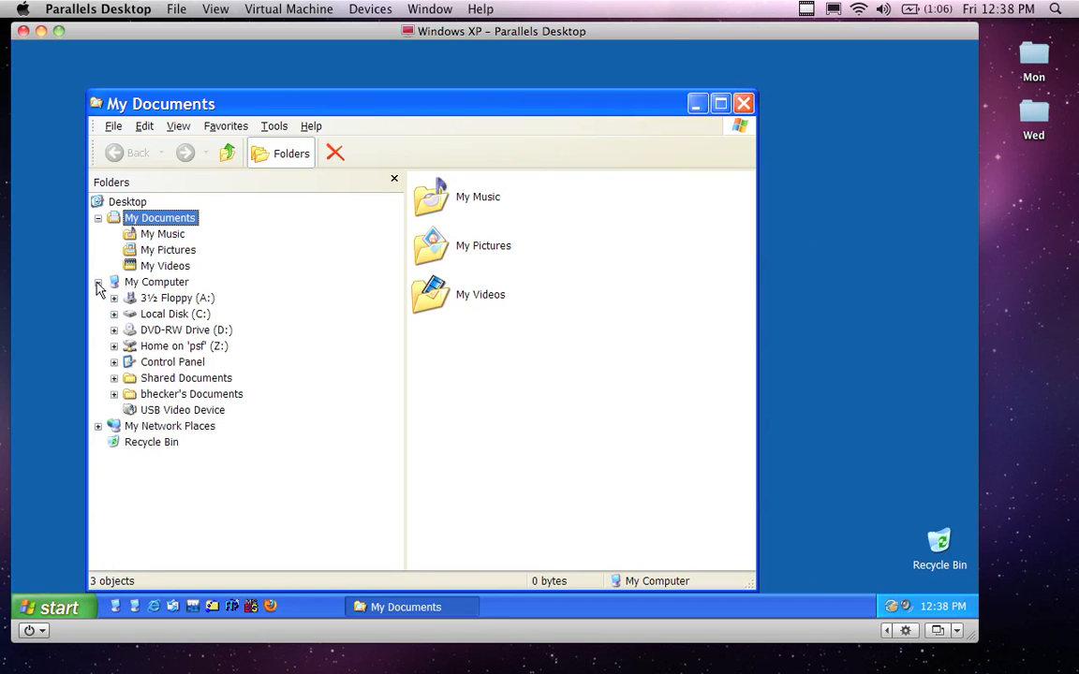
pyautogui.doubleClick(164, 314)
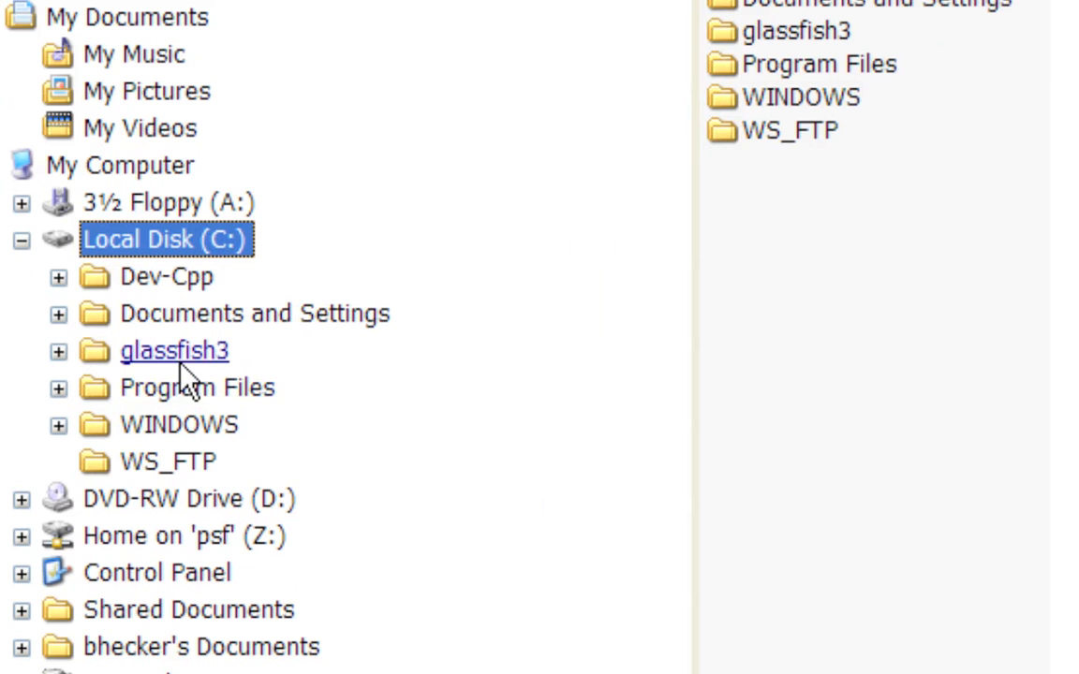
pyautogui.click(58, 351)
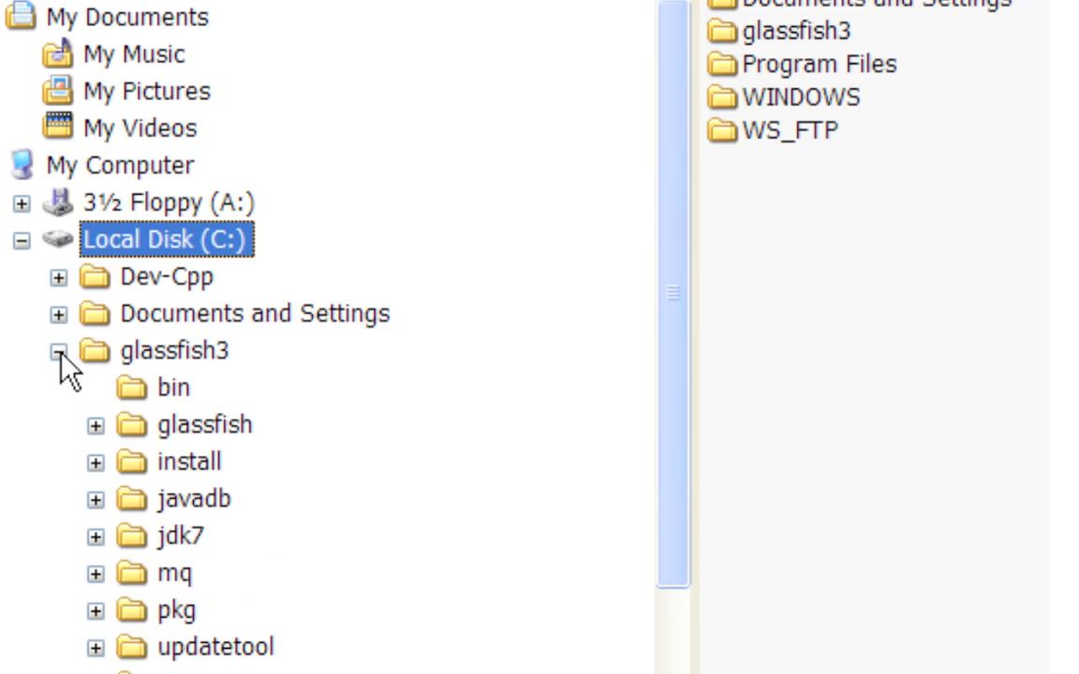
pyautogui.click(183, 386)
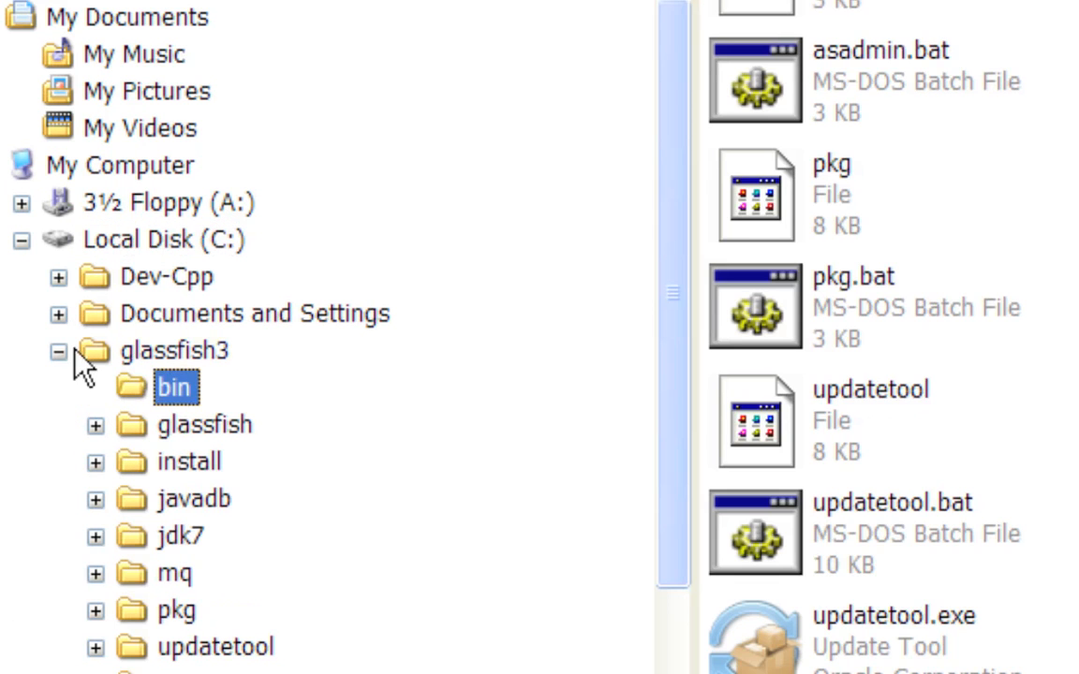
pyautogui.click(58, 352)
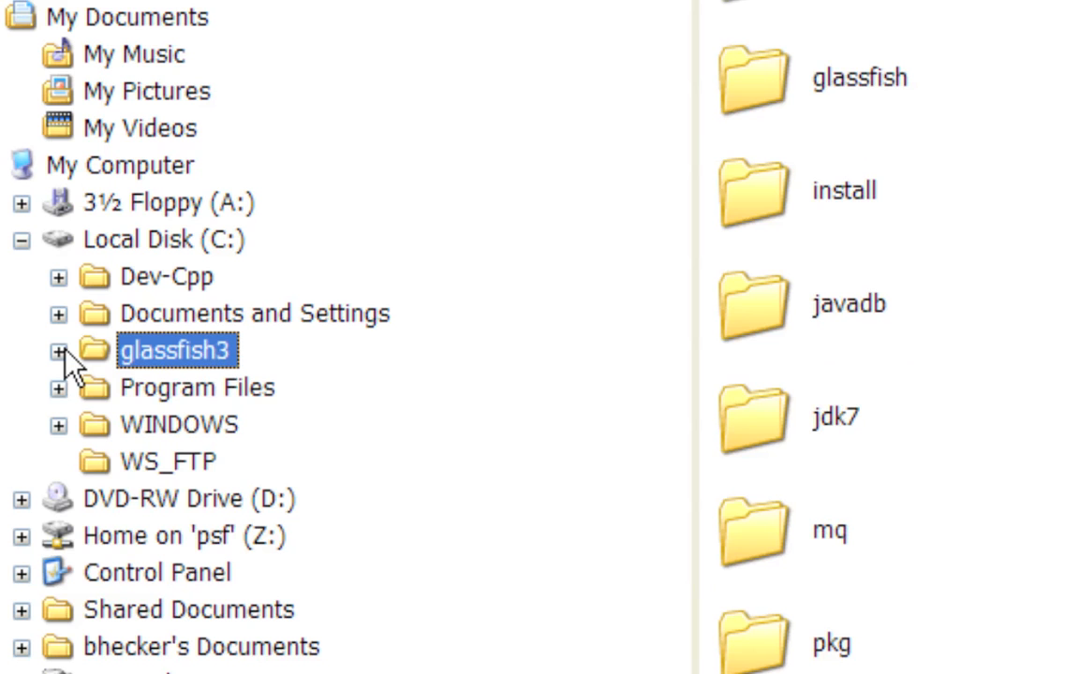
# Step: Go to the Java folder under Program Files and expand its jdk1.7.0_02 subfolder
pyautogui.click(163, 386)
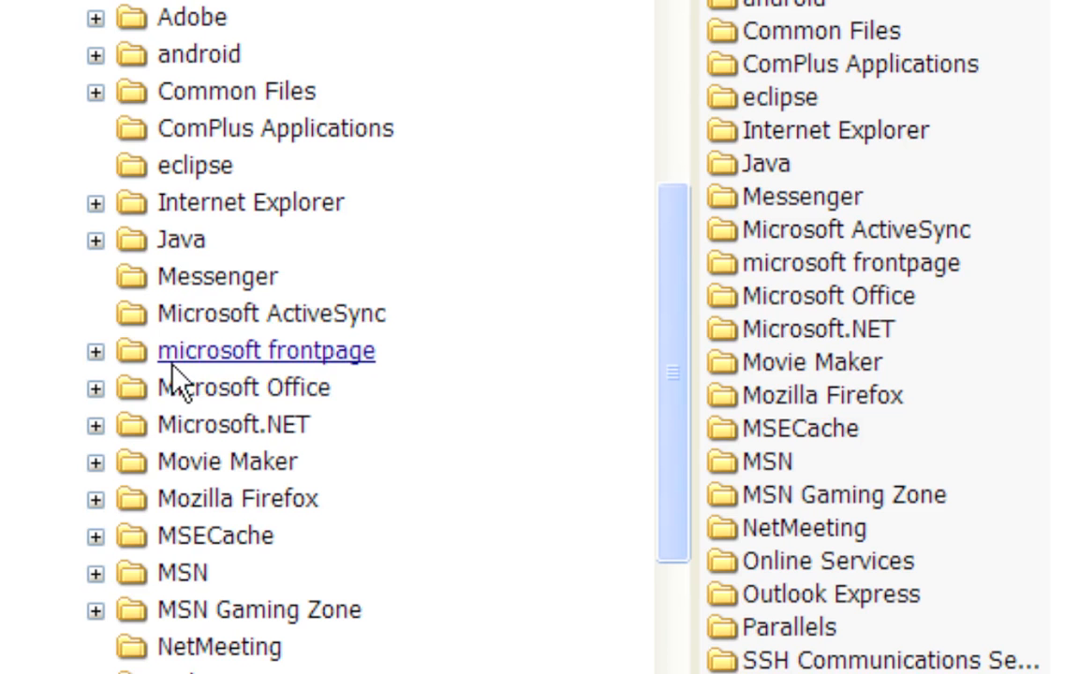
pyautogui.scroll(2, 174, 367)
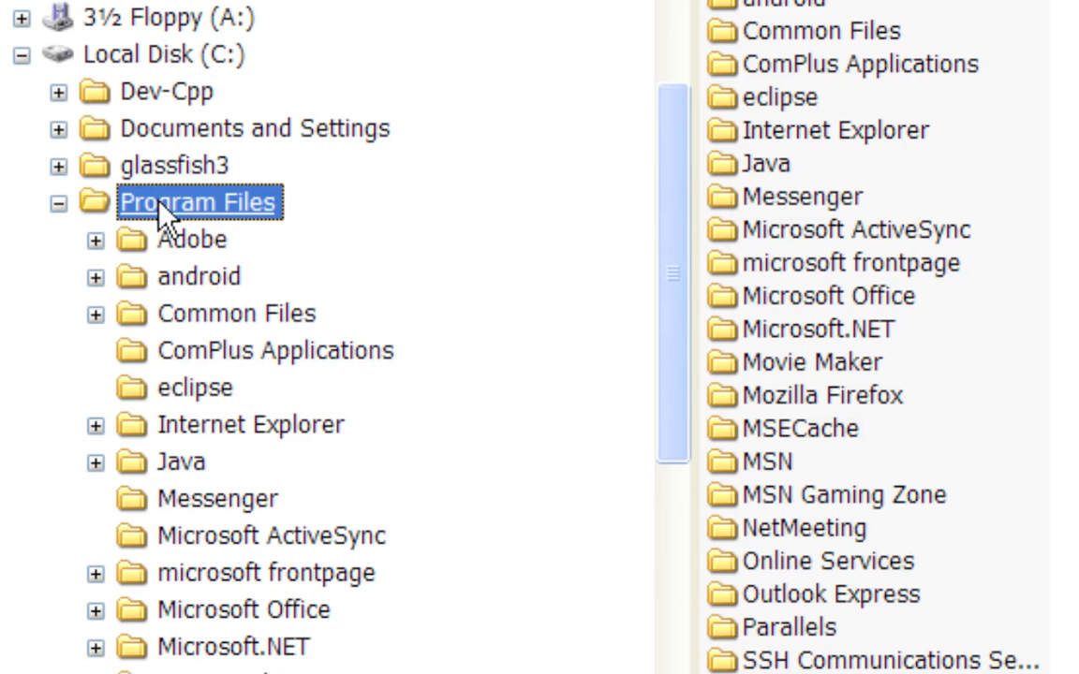
pyautogui.scroll(-2, 228, 228)
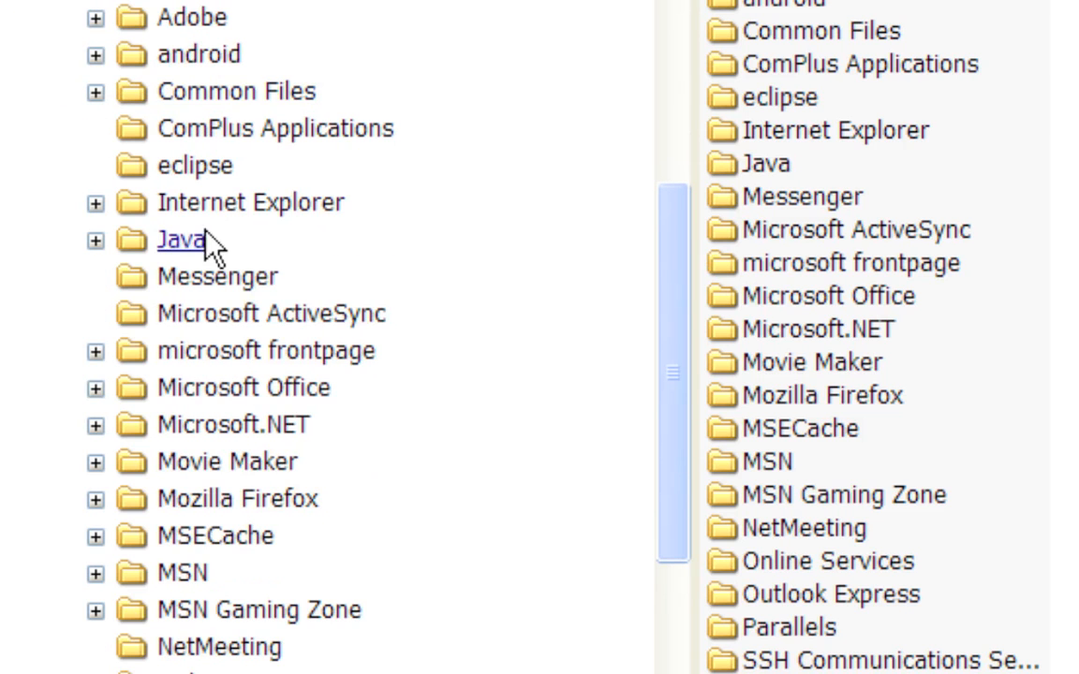
pyautogui.click(202, 242)
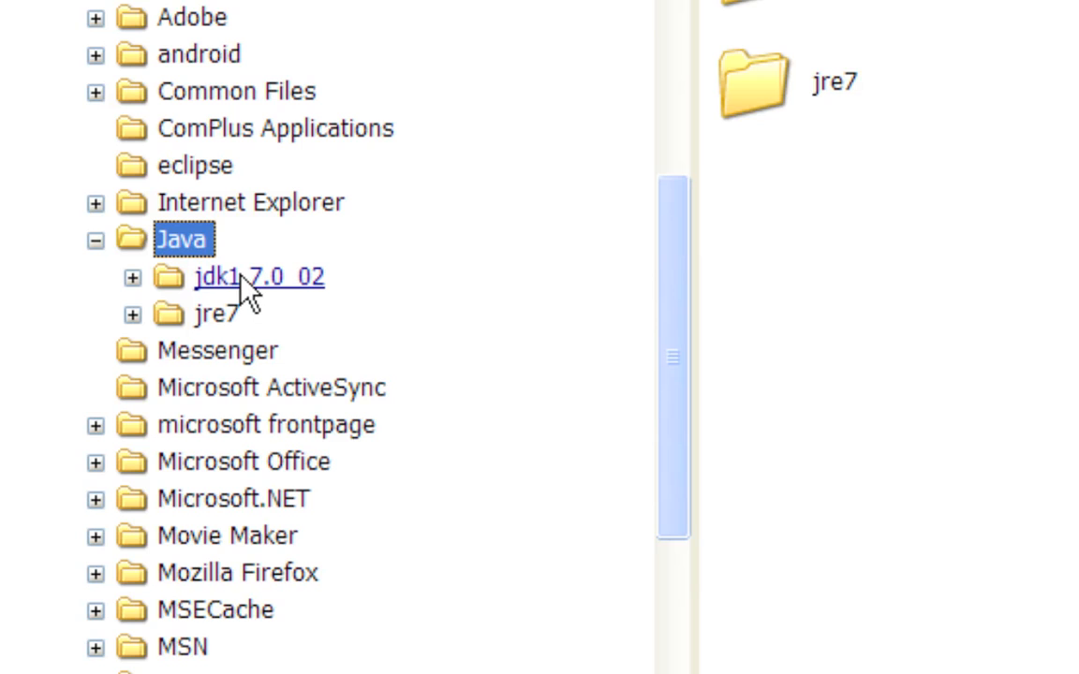
pyautogui.click(134, 277)
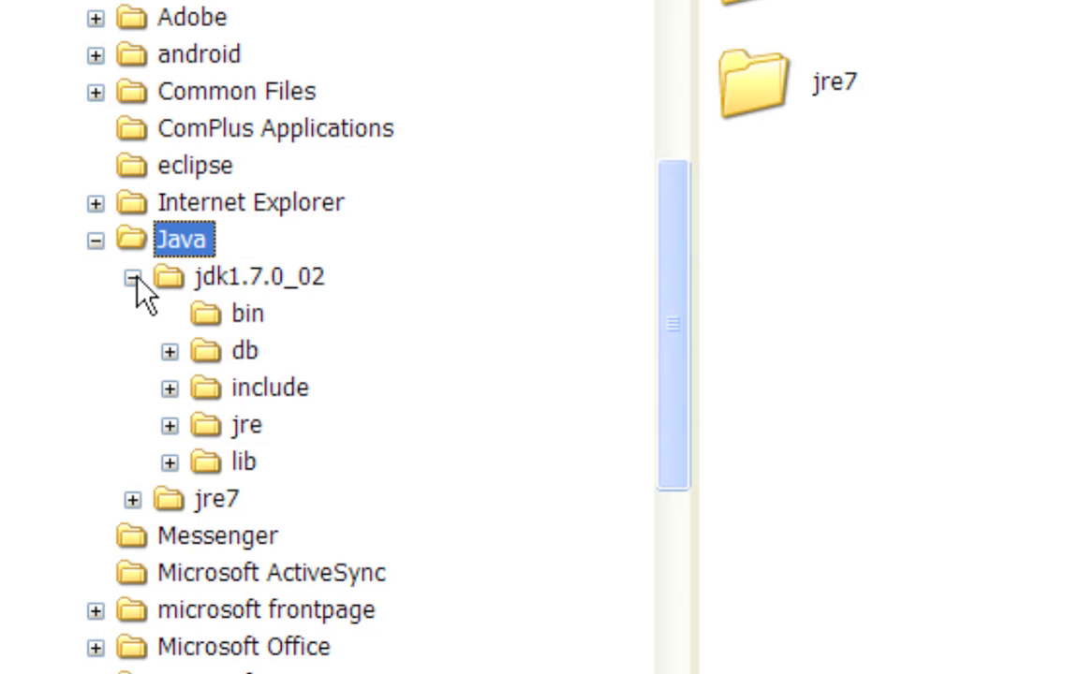
# Step: Rename the jdk1.7.0_02 folder in C:\Program Files\Java as jdk
pyautogui.click(271, 279)
pyautogui.rightClick(271, 279)
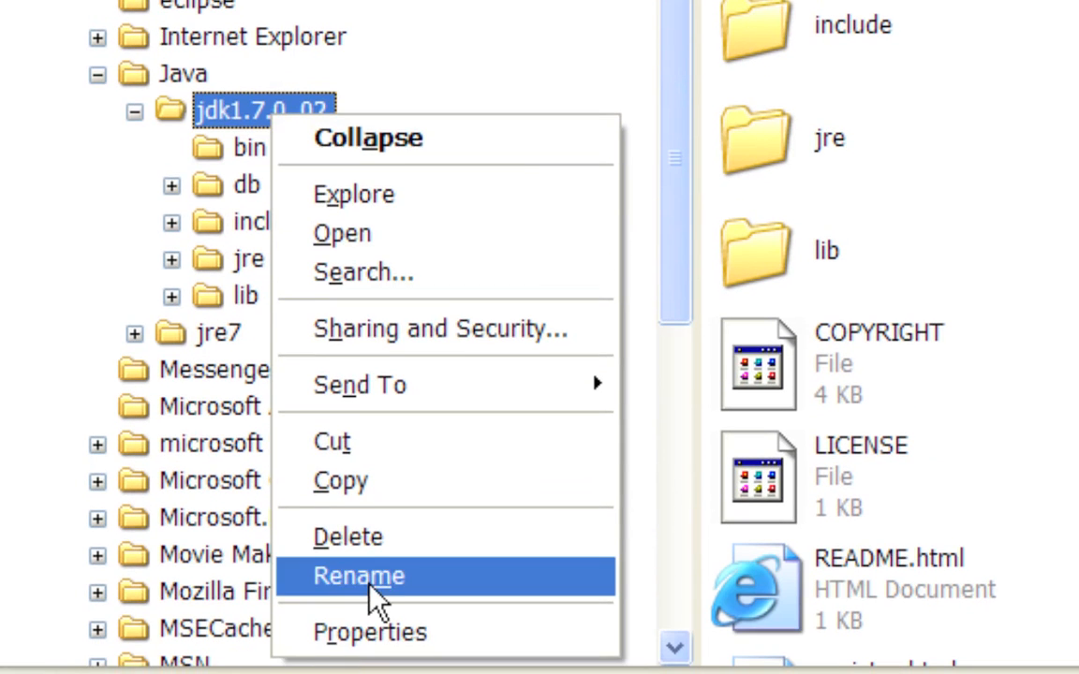
pyautogui.click(369, 589)
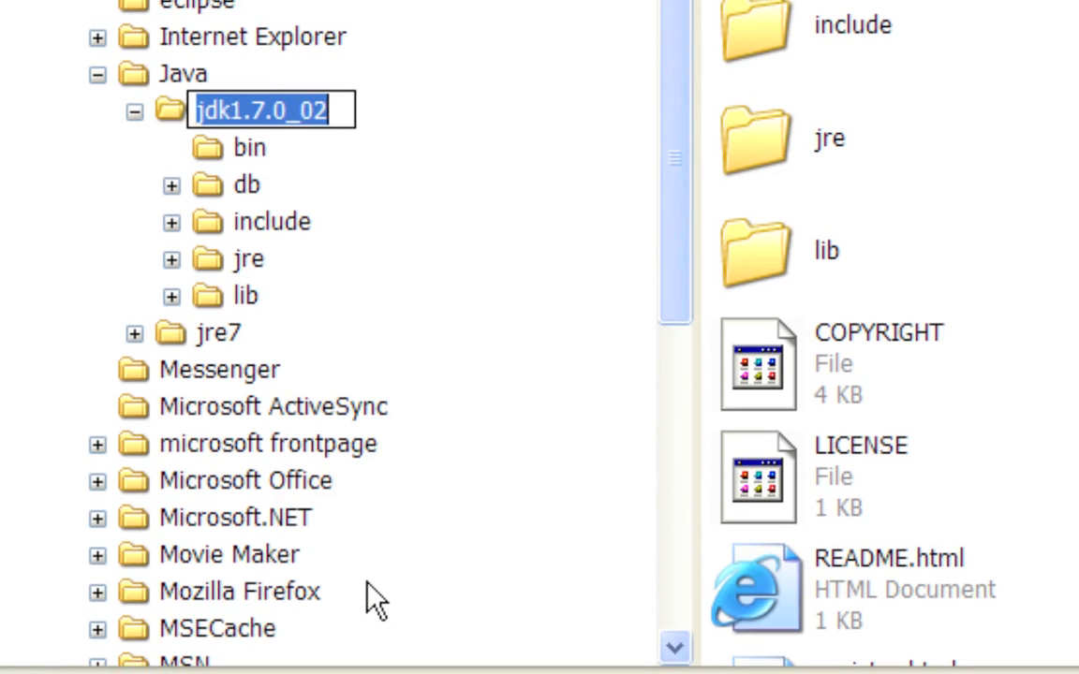
pyautogui.press('End')
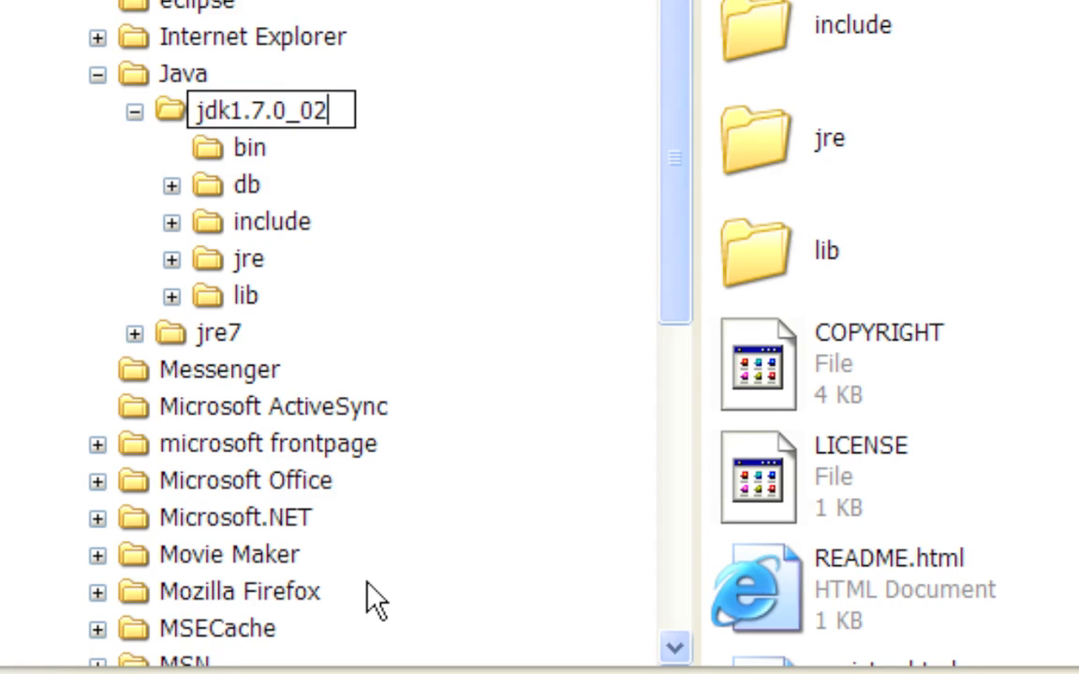
pyautogui.press('BackSpace')
pyautogui.press('BackSpace')
pyautogui.press('BackSpace')
pyautogui.press('BackSpace')
pyautogui.press('BackSpace')
pyautogui.press('BackSpace')
pyautogui.press('BackSpace')
pyautogui.press('BackSpace')
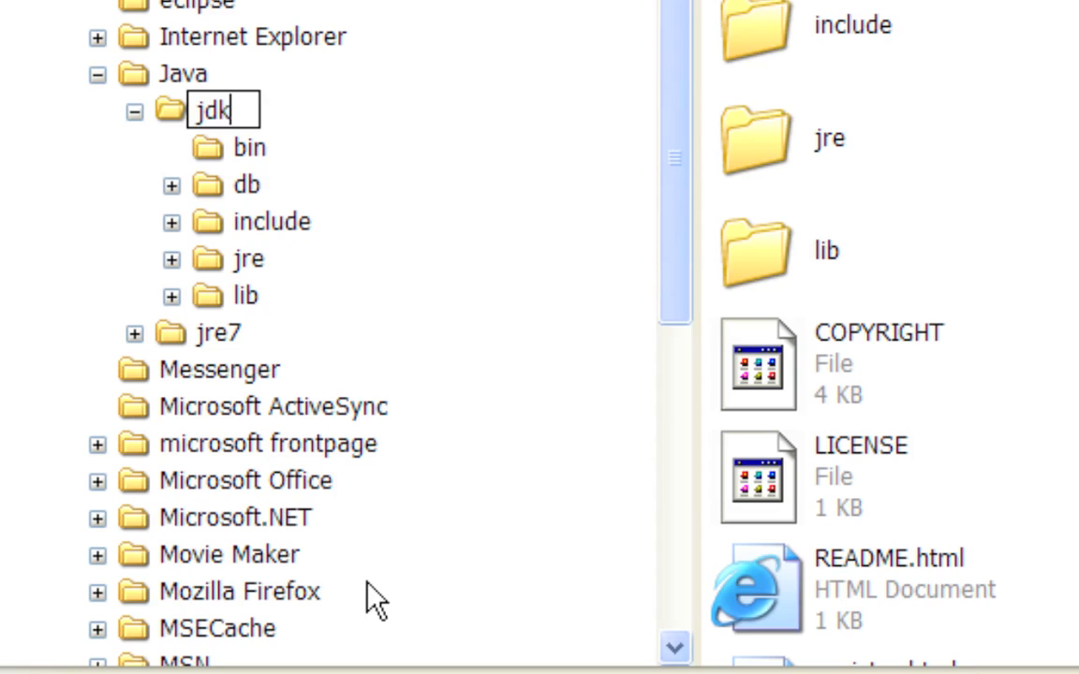
pyautogui.press('Return')
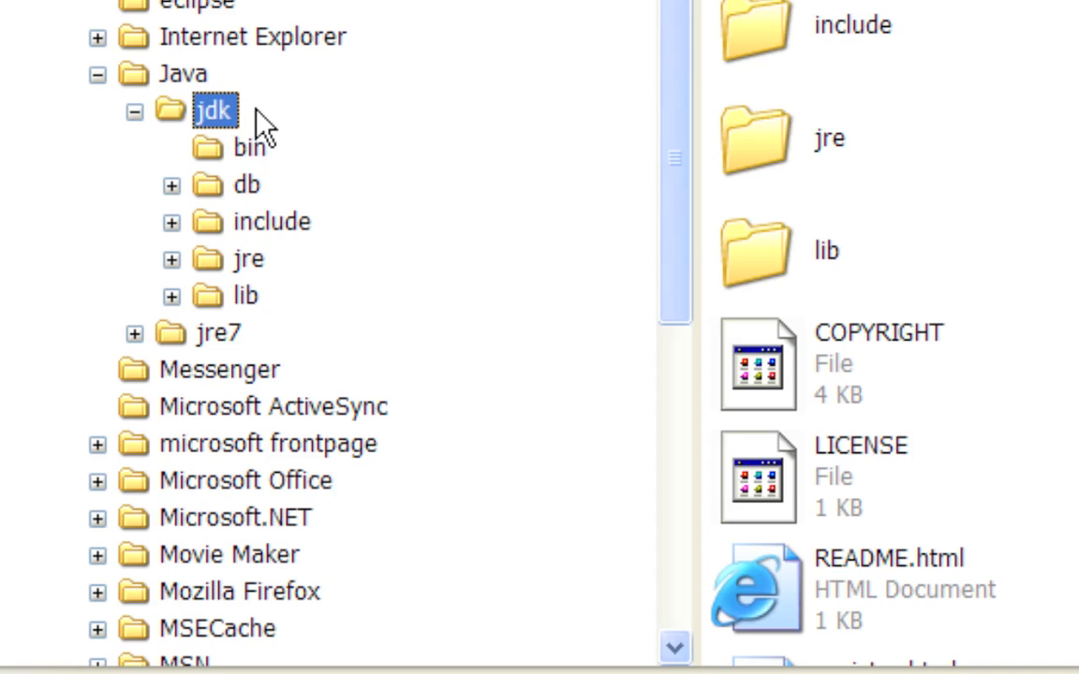
# Step: Locate java.exe and javac.exe in the jdk bin folder, collapse the Java folder and close the file browser
pyautogui.click(253, 155)
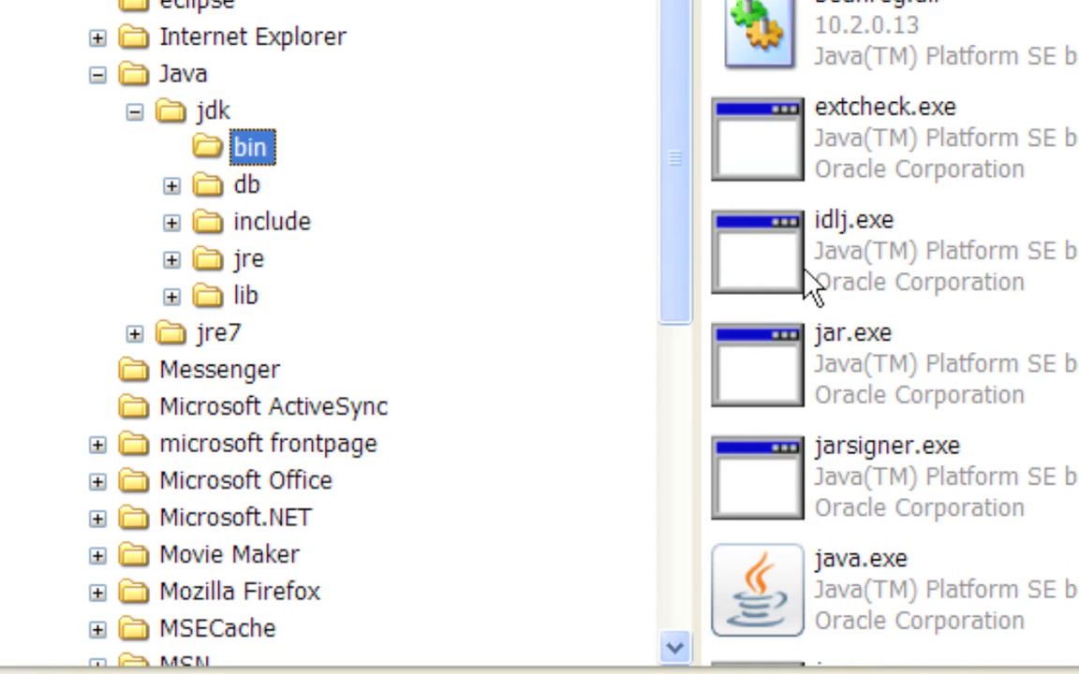
pyautogui.click(880, 585)
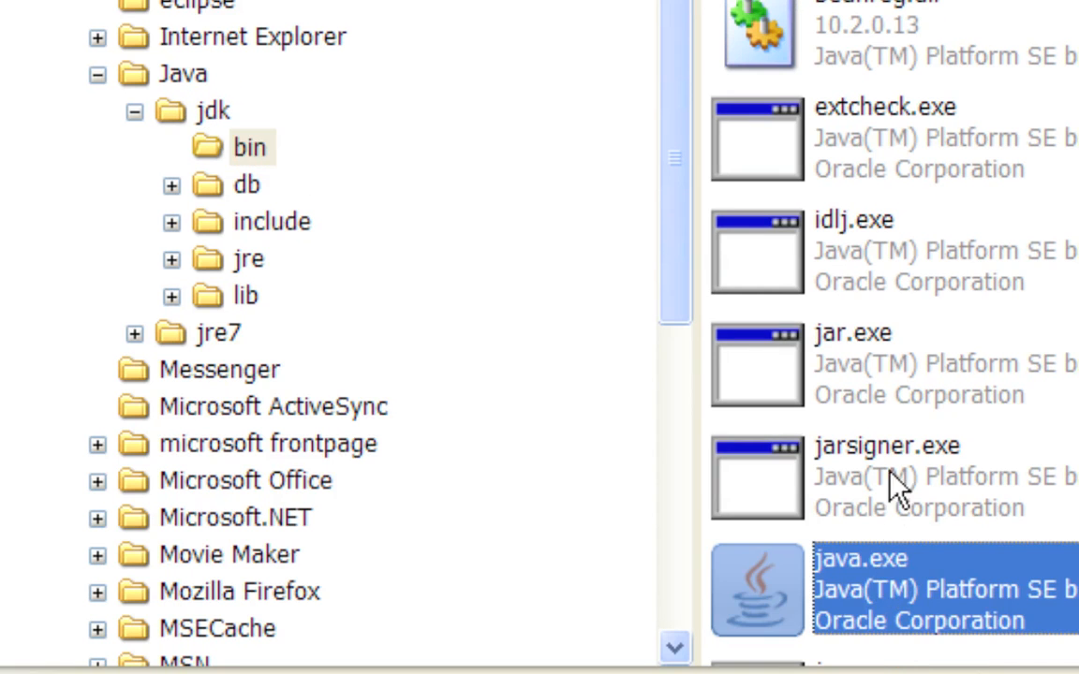
pyautogui.scroll(-9, 903, 277)
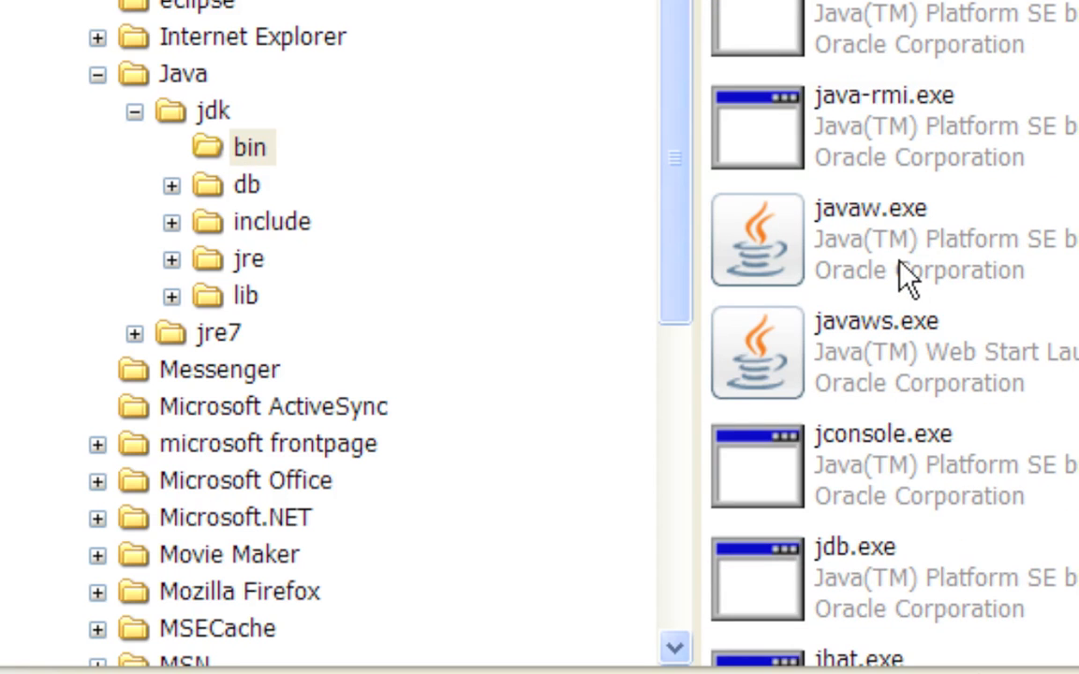
pyautogui.scroll(5, 904, 274)
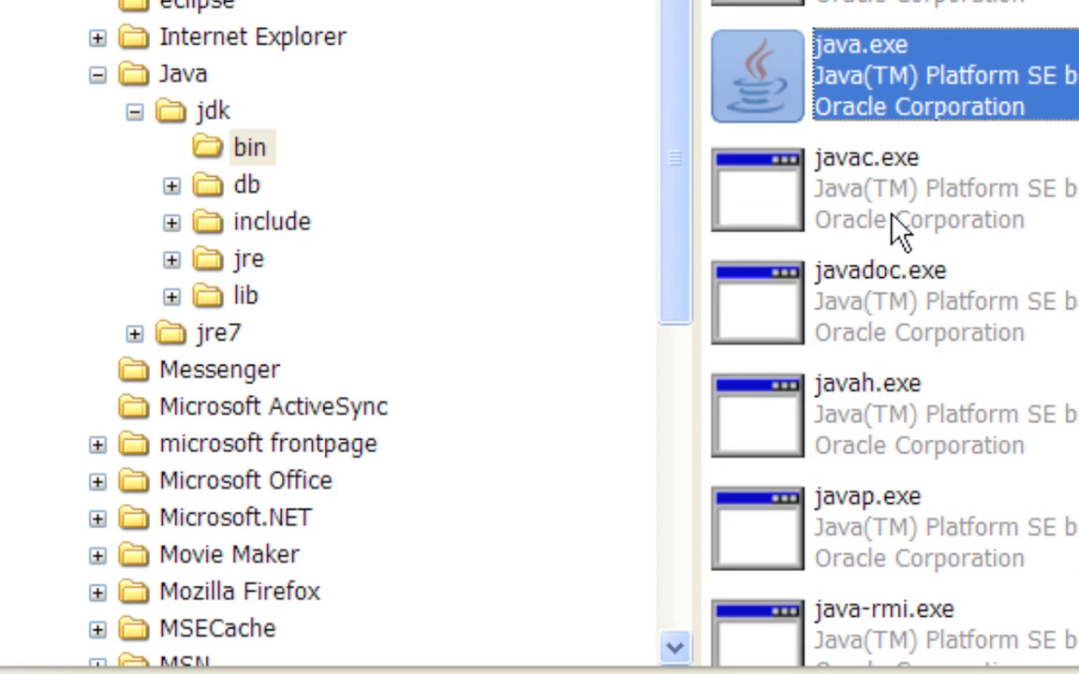
pyautogui.click(893, 219)
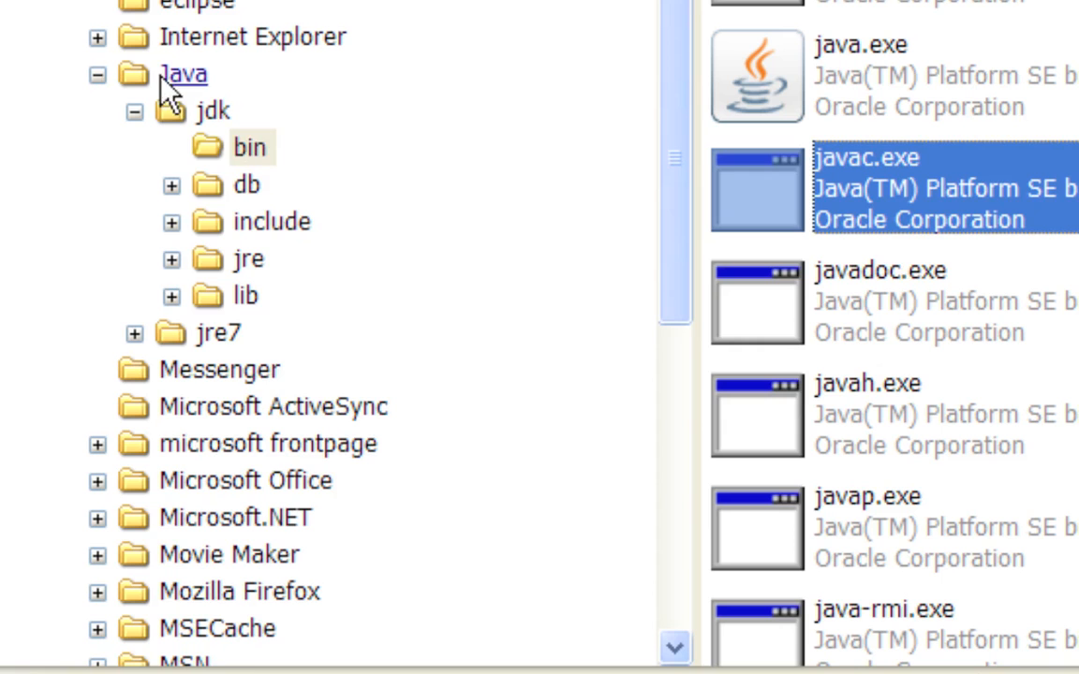
pyautogui.click(97, 74)
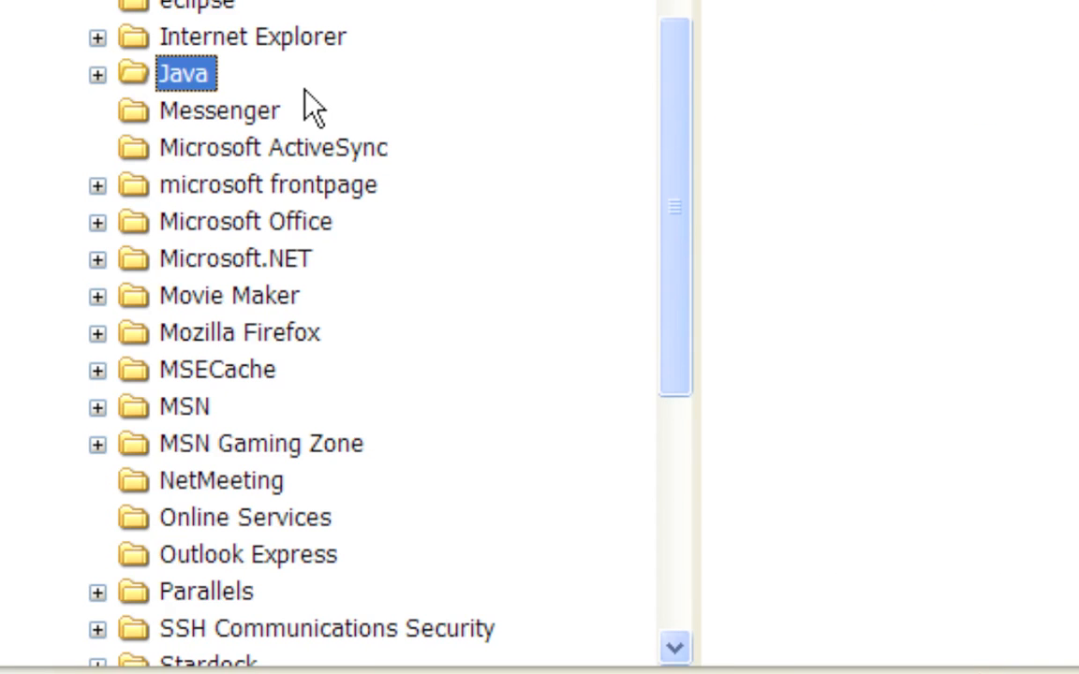
pyautogui.scroll(3, 418, 141)
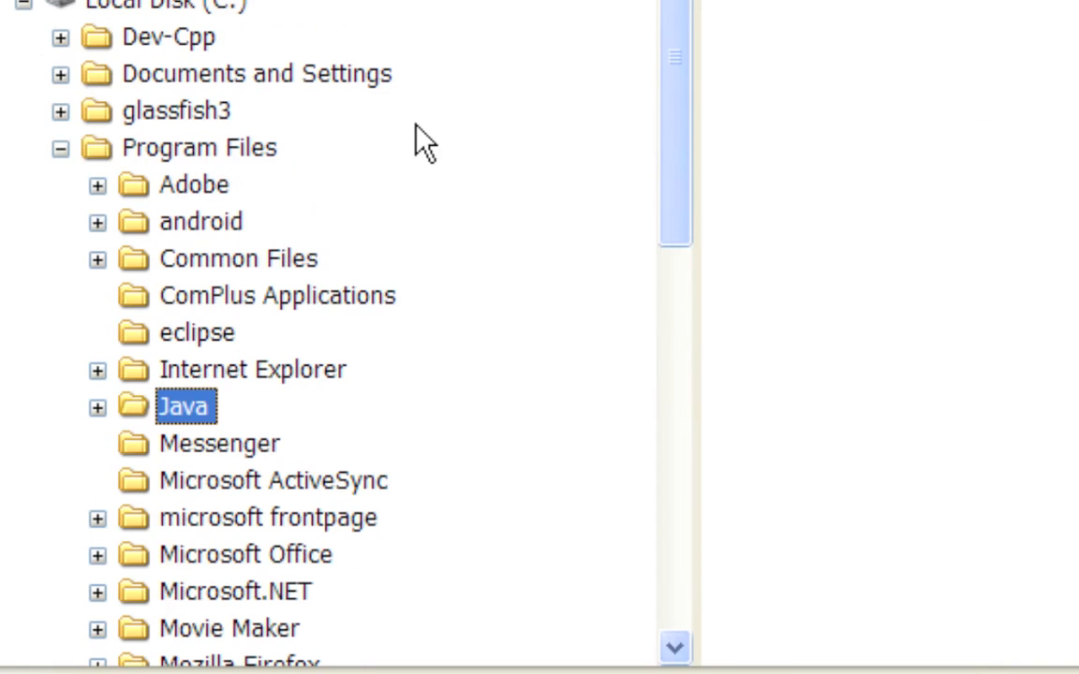
pyautogui.scroll(-2, 424, 142)
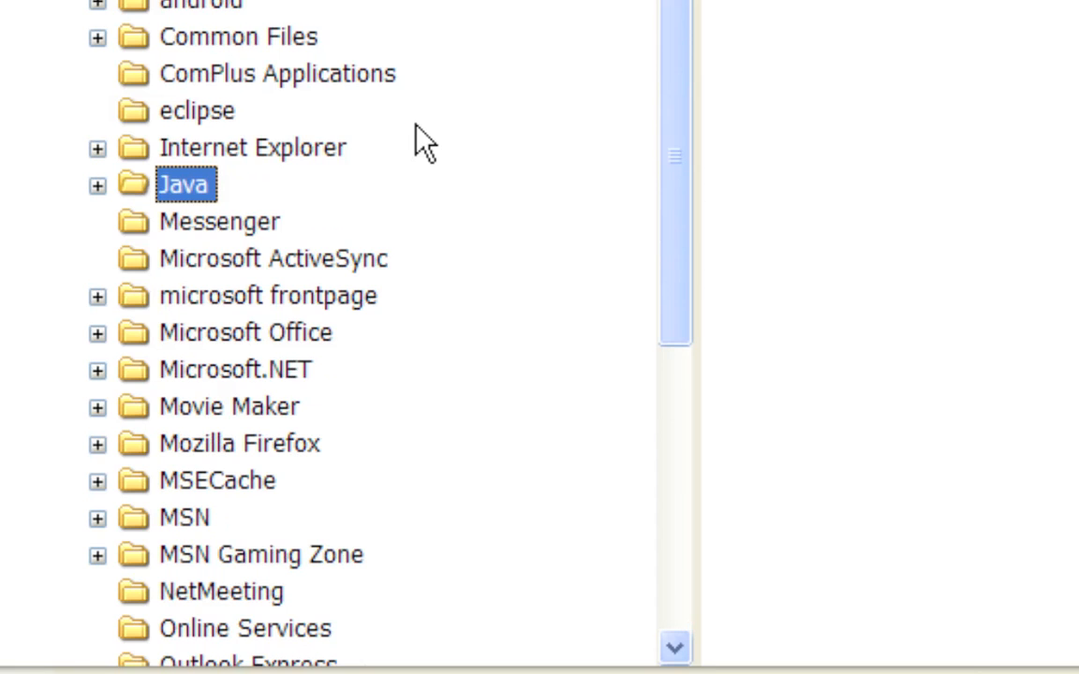
pyautogui.scroll(3, 424, 142)
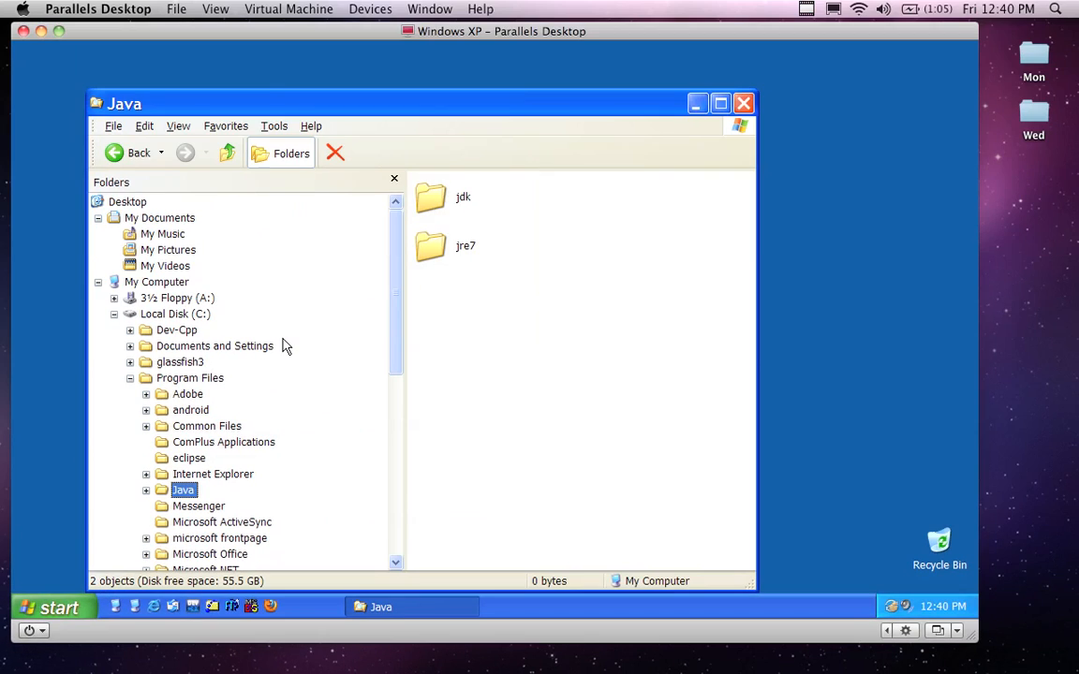
pyautogui.click(742, 103)
# Step: Open the environment variables from the advanced System properties in Control Panel
pyautogui.click(56, 608)
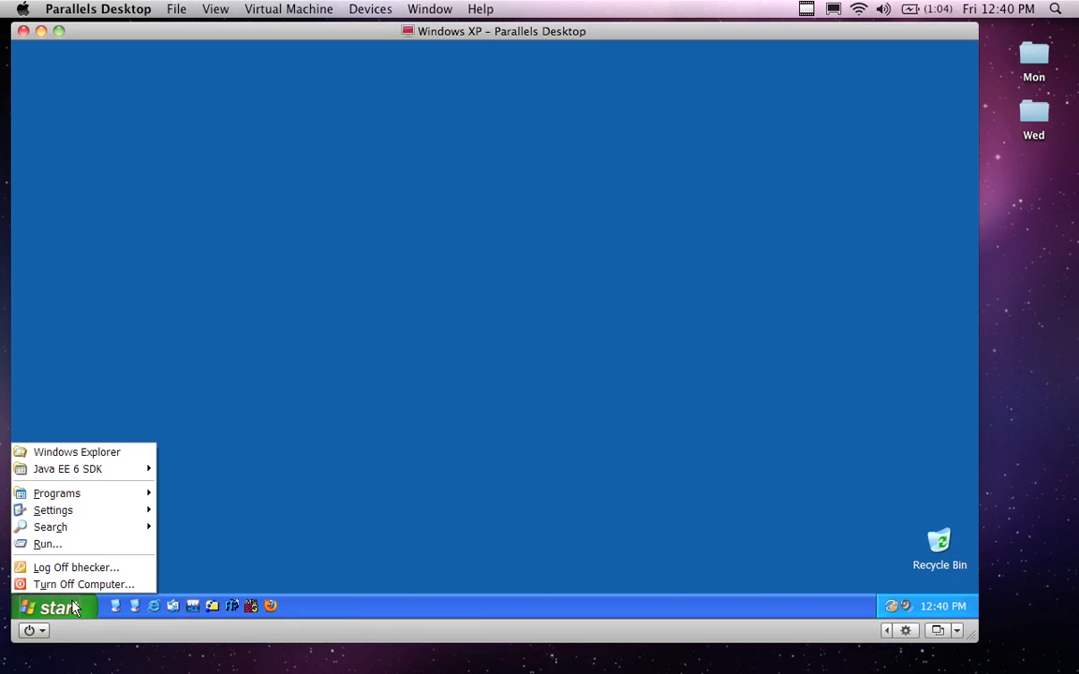
pyautogui.moveTo(101, 486)
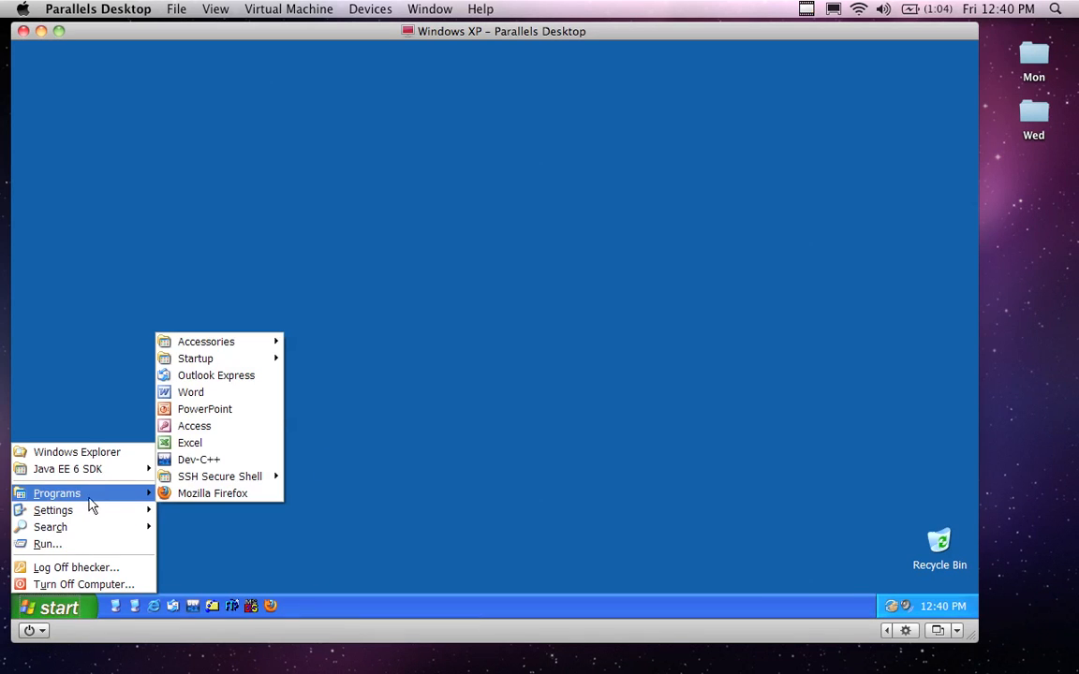
pyautogui.moveTo(82, 512)
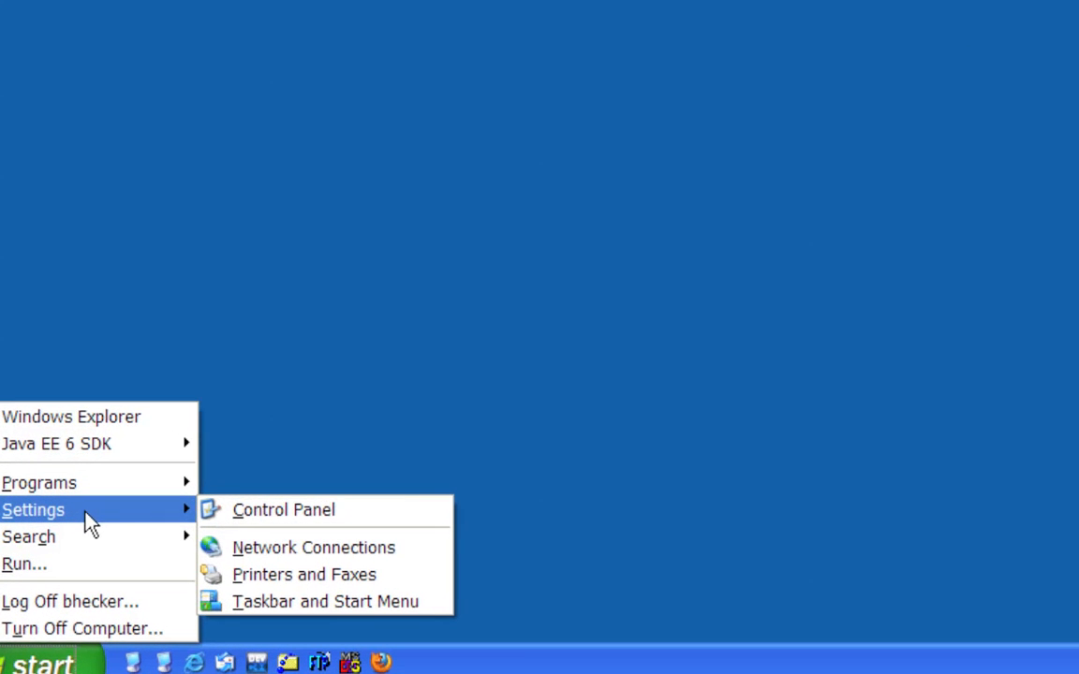
pyautogui.click(241, 513)
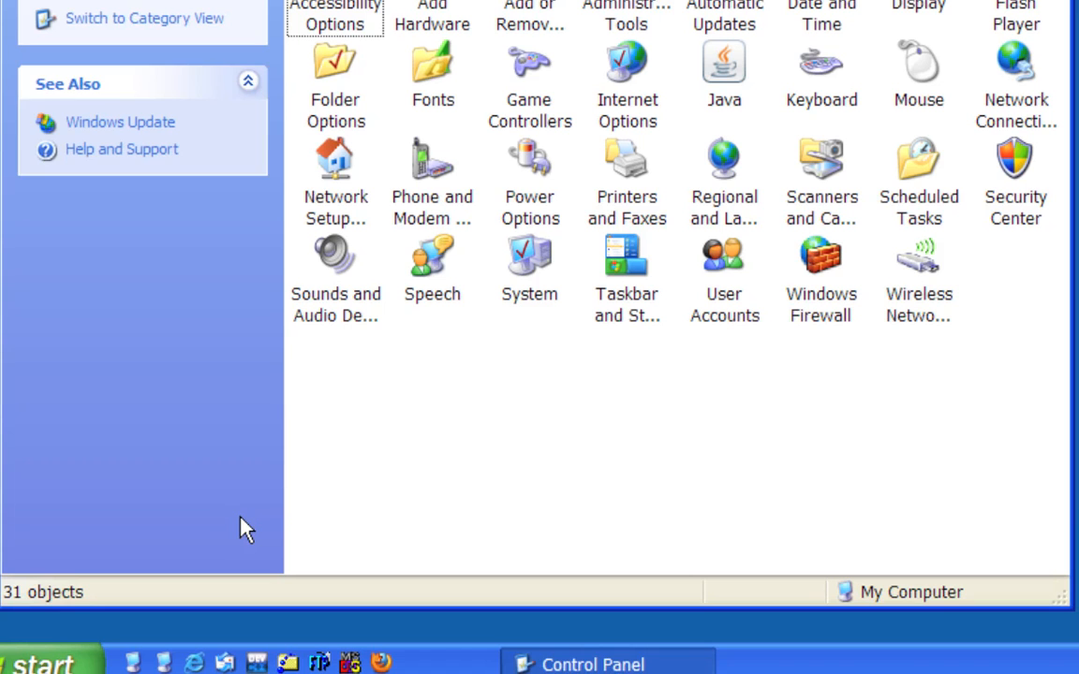
pyautogui.doubleClick(536, 263)
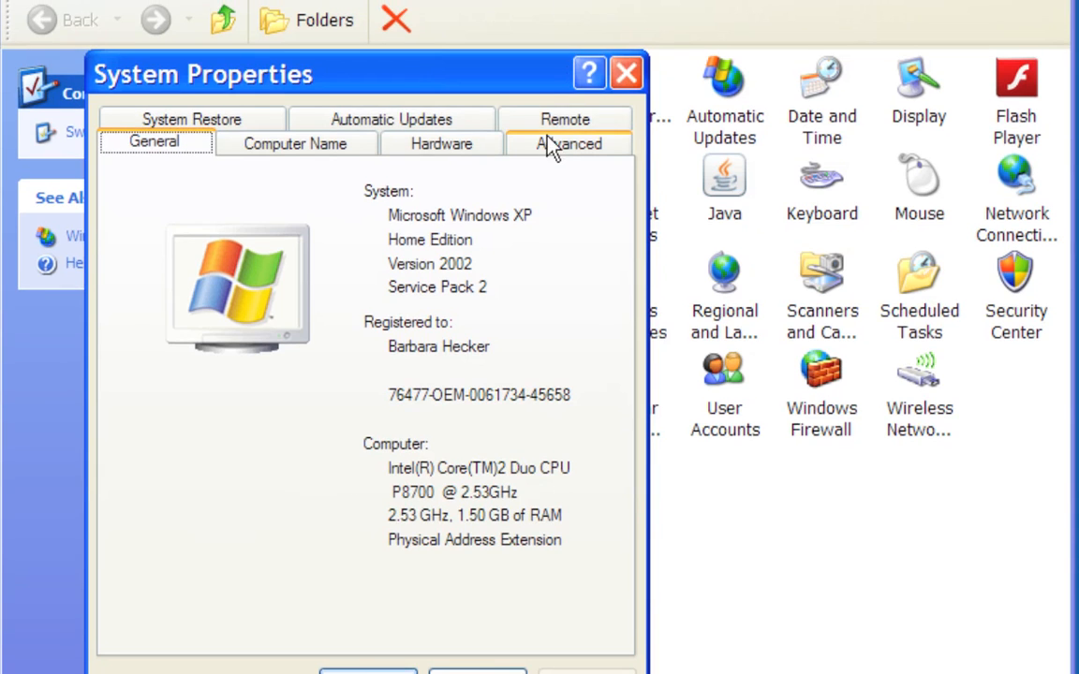
pyautogui.click(548, 36)
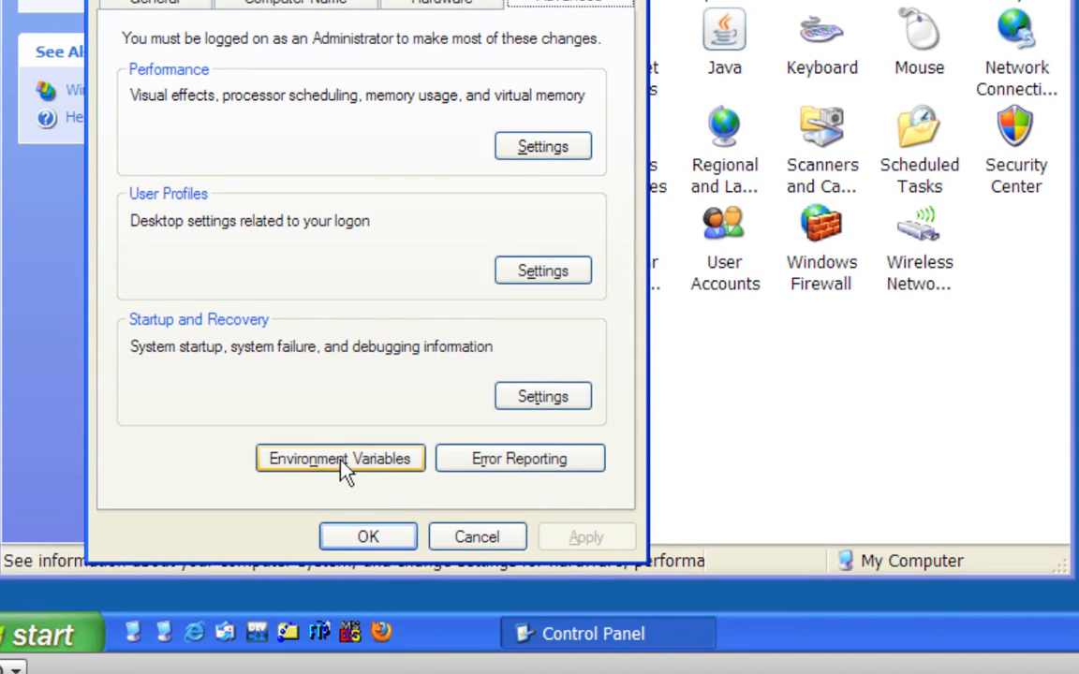
pyautogui.click(340, 459)
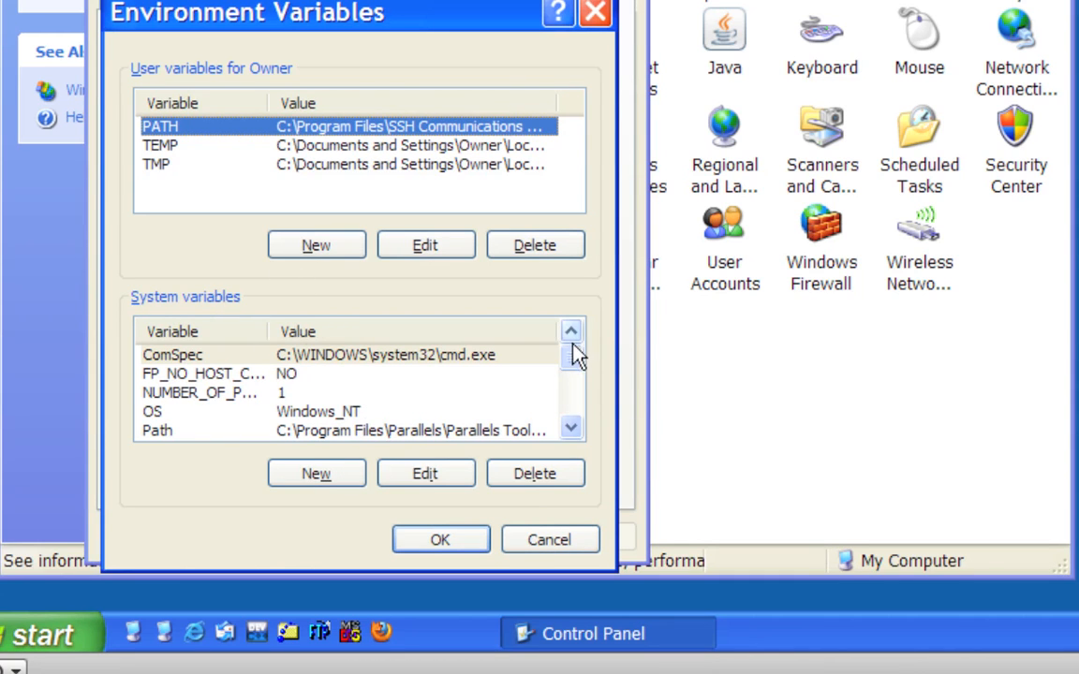
# Step: Open the system Path variable for editing and check its C:\Program Files\Java\jdk\bin entry
pyautogui.click(322, 432)
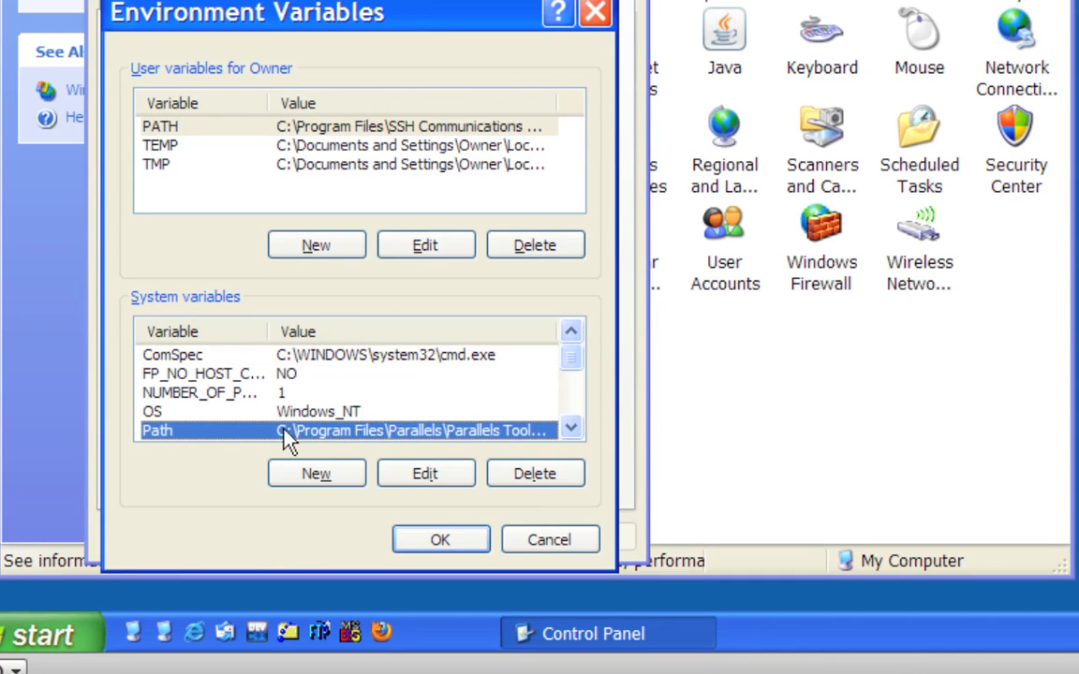
pyautogui.doubleClick(413, 433)
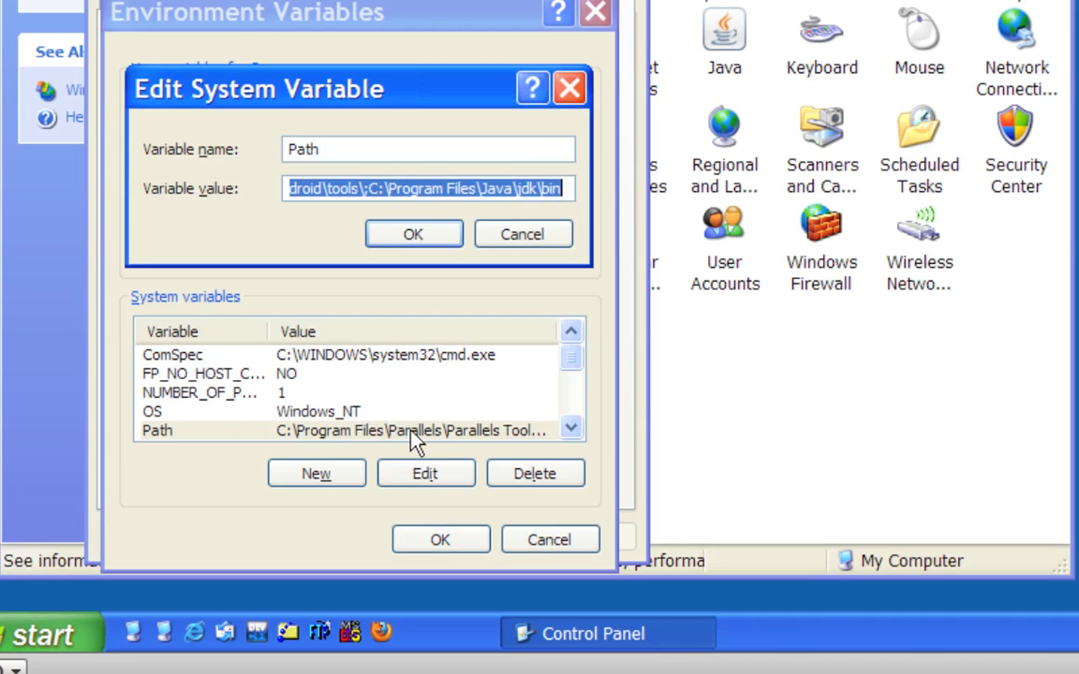
pyautogui.click(479, 184)
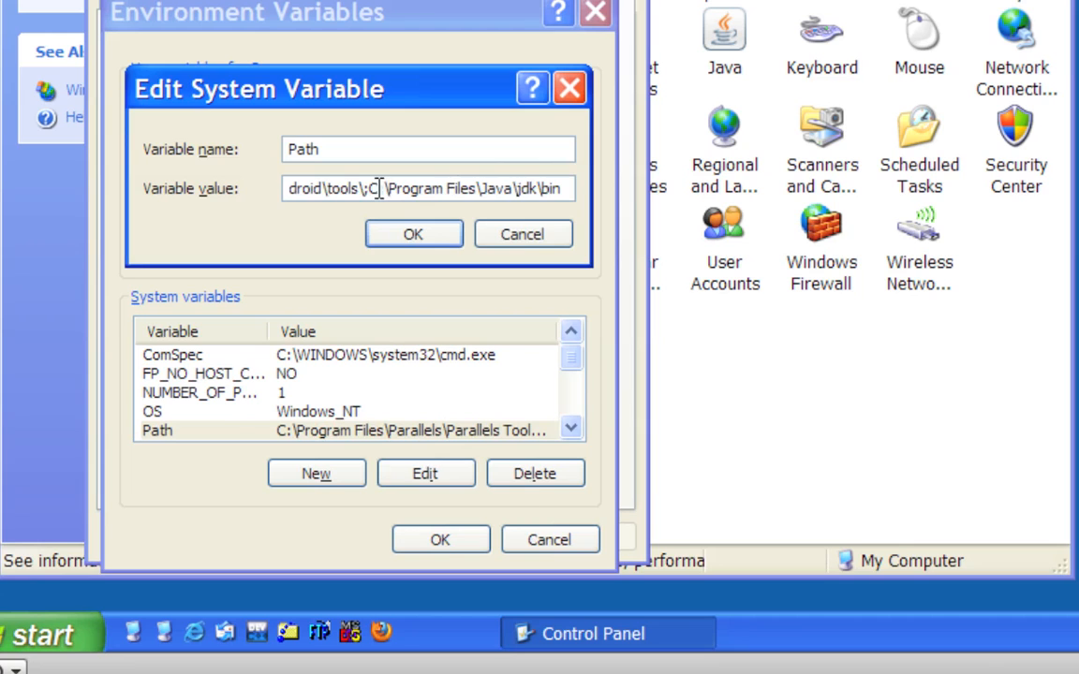
pyautogui.moveTo(369, 188); pyautogui.dragTo(565, 192)
pyautogui.click(566, 192)
pyautogui.moveTo(371, 189); pyautogui.dragTo(389, 189)
pyautogui.click(562, 190)
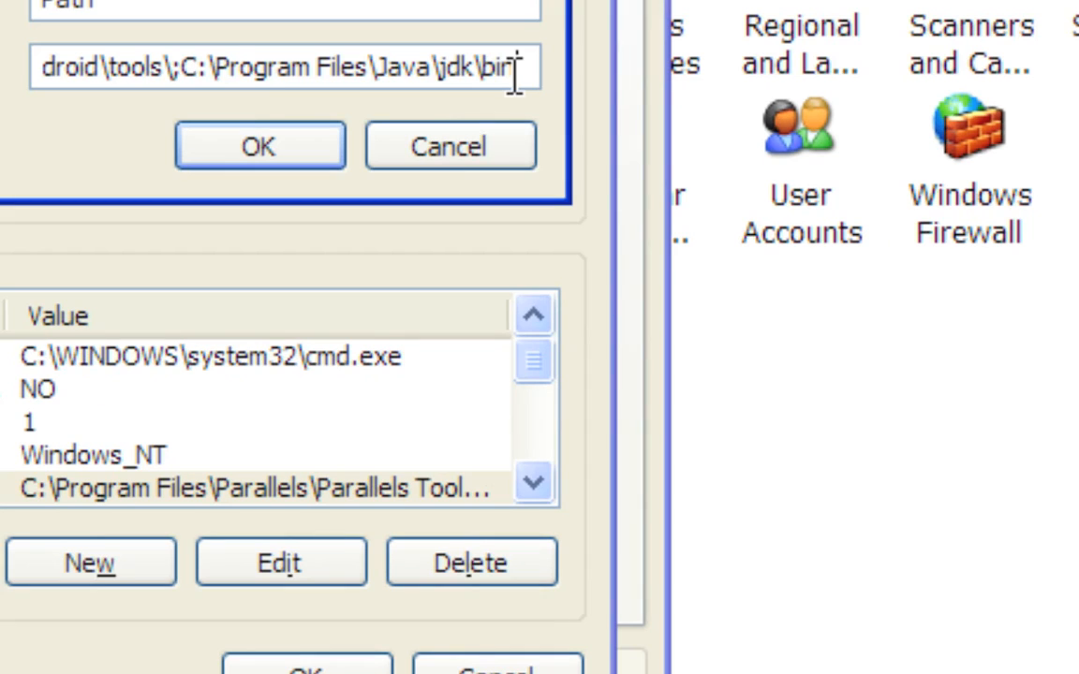
pyautogui.moveTo(181, 67); pyautogui.dragTo(525, 73)
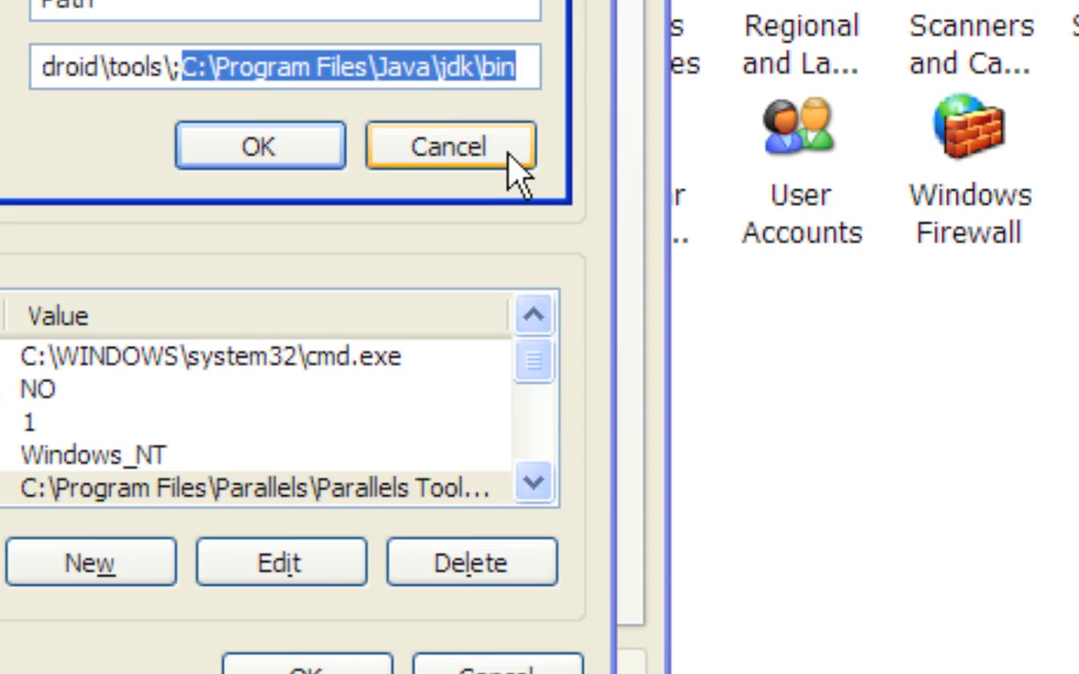
pyautogui.click(292, 69)
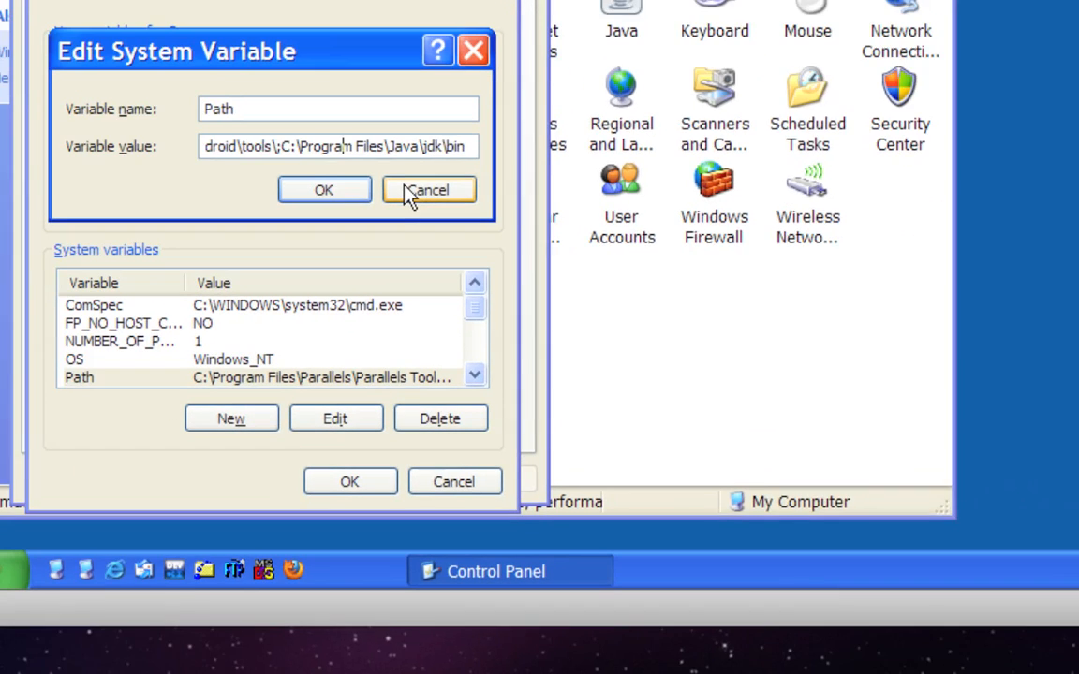
# Step: Leave the Path variable and system properties without saving, and close Control Panel
pyautogui.click(410, 195)
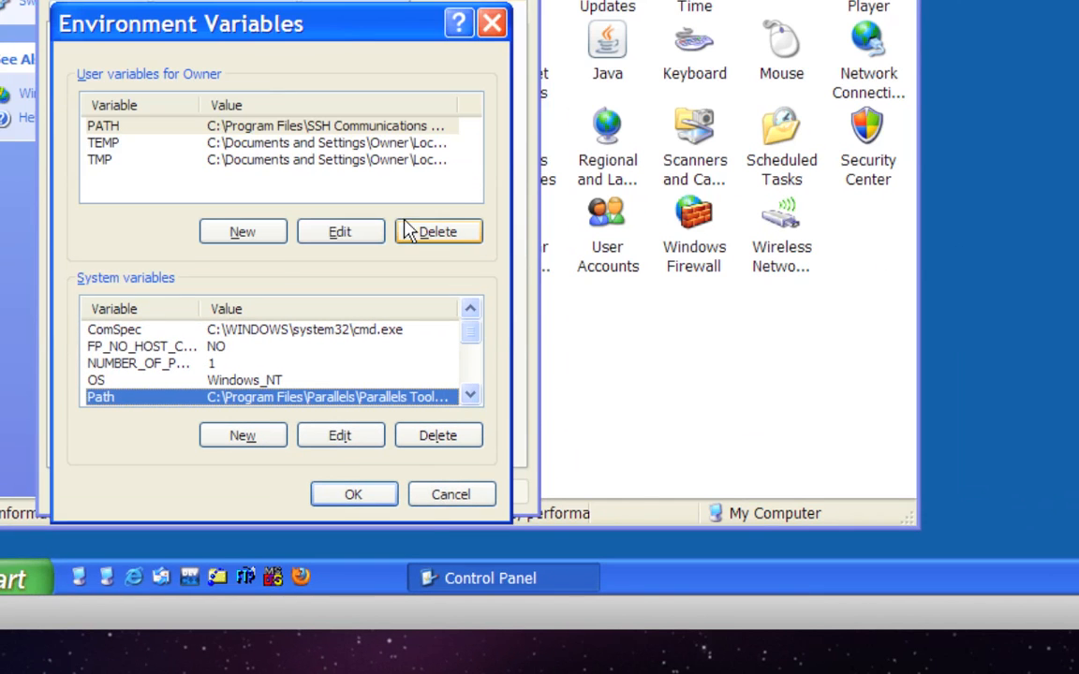
pyautogui.click(454, 500)
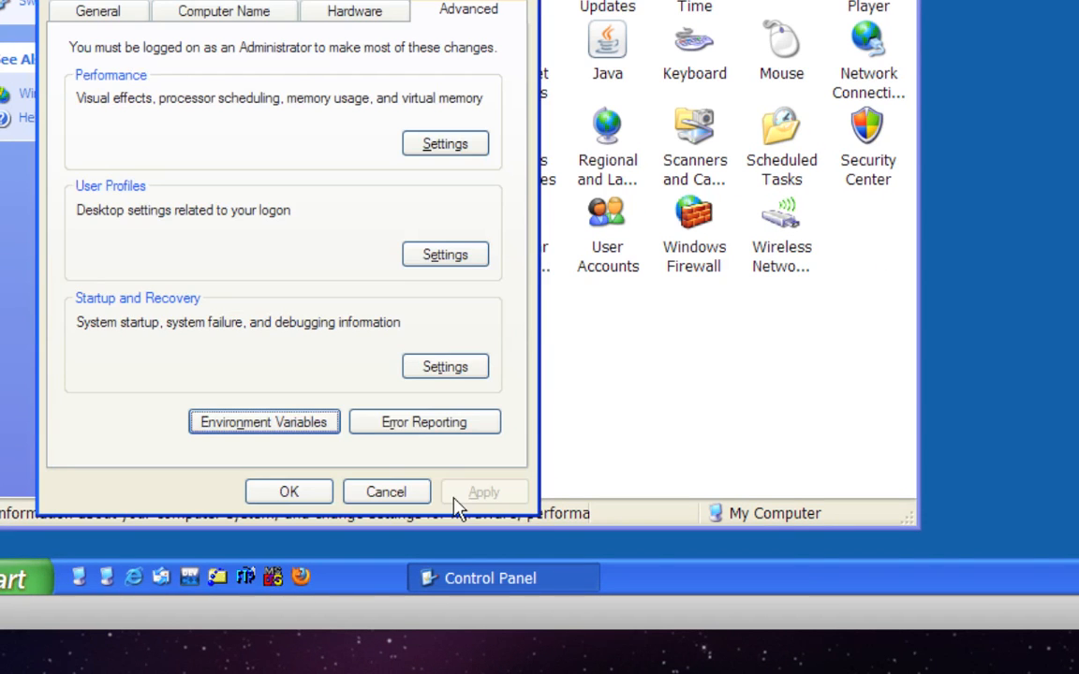
pyautogui.click(393, 496)
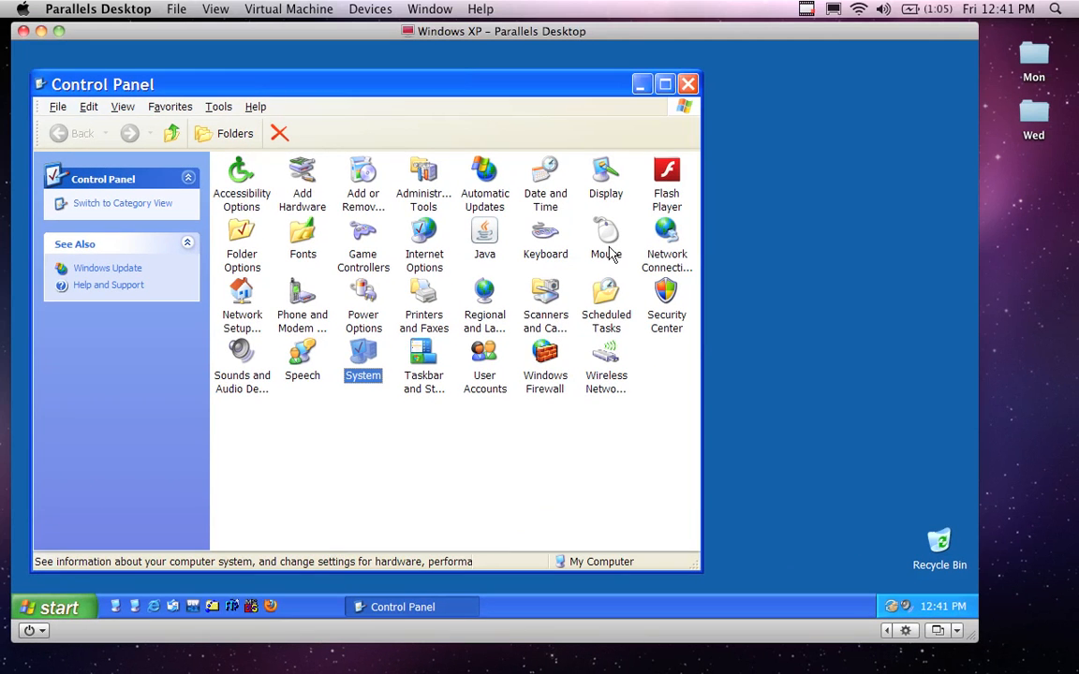
pyautogui.click(688, 87)
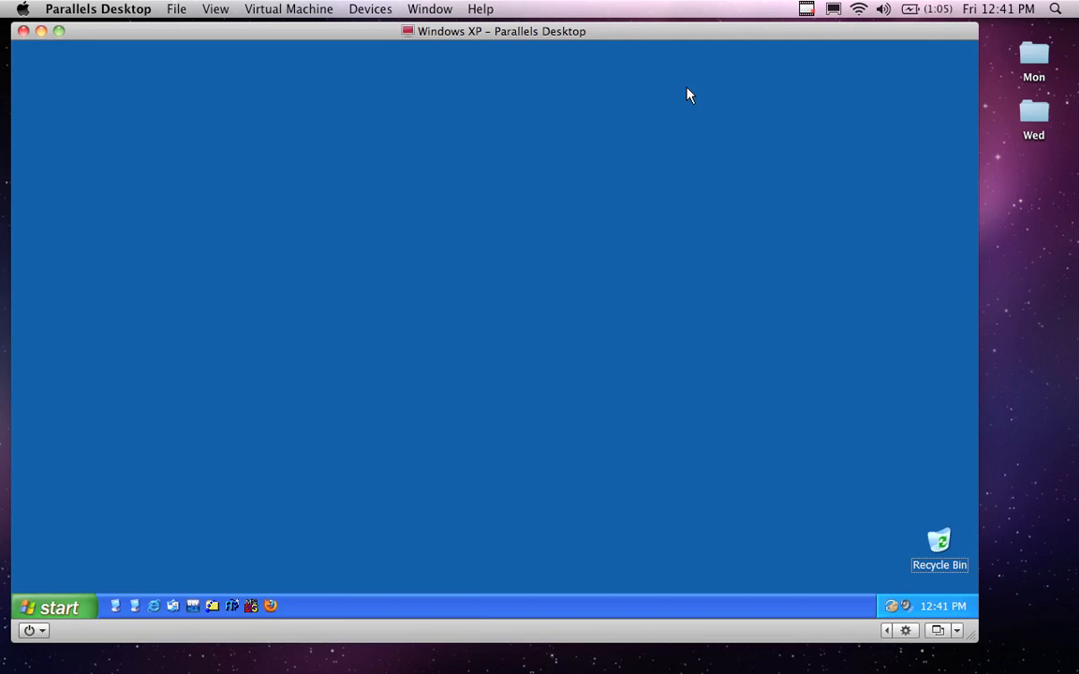
# Step: Run java in a new MS-DOS Prompt and review its usage text from start to end
pyautogui.click(251, 606)
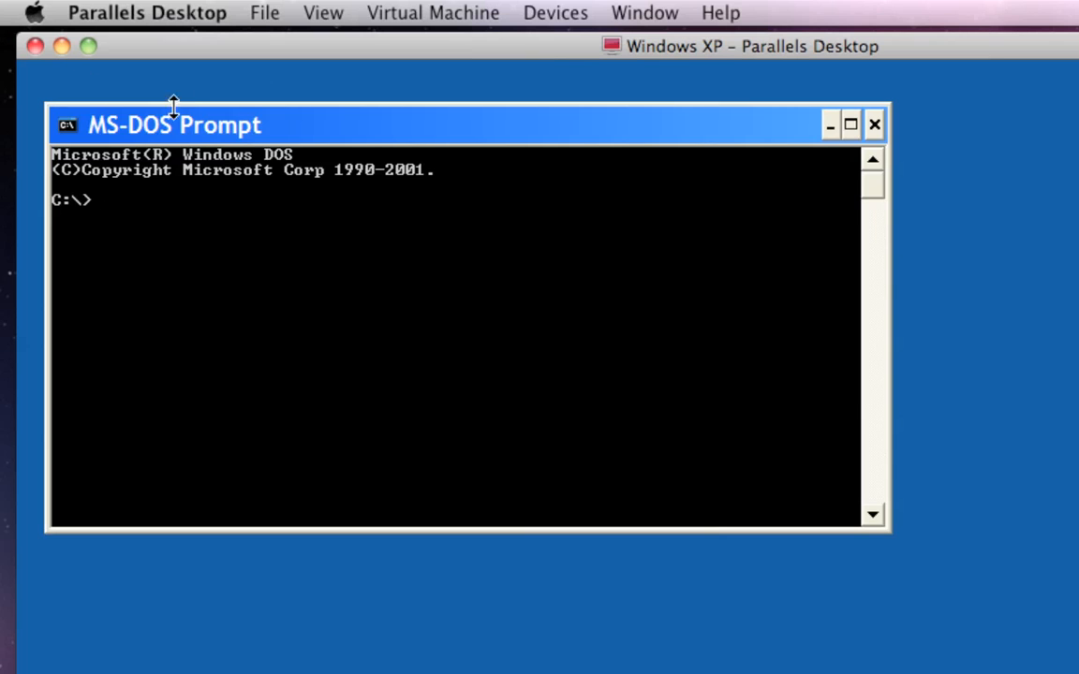
pyautogui.moveTo(180, 123); pyautogui.dragTo(260, 152)
pyautogui.write('java')
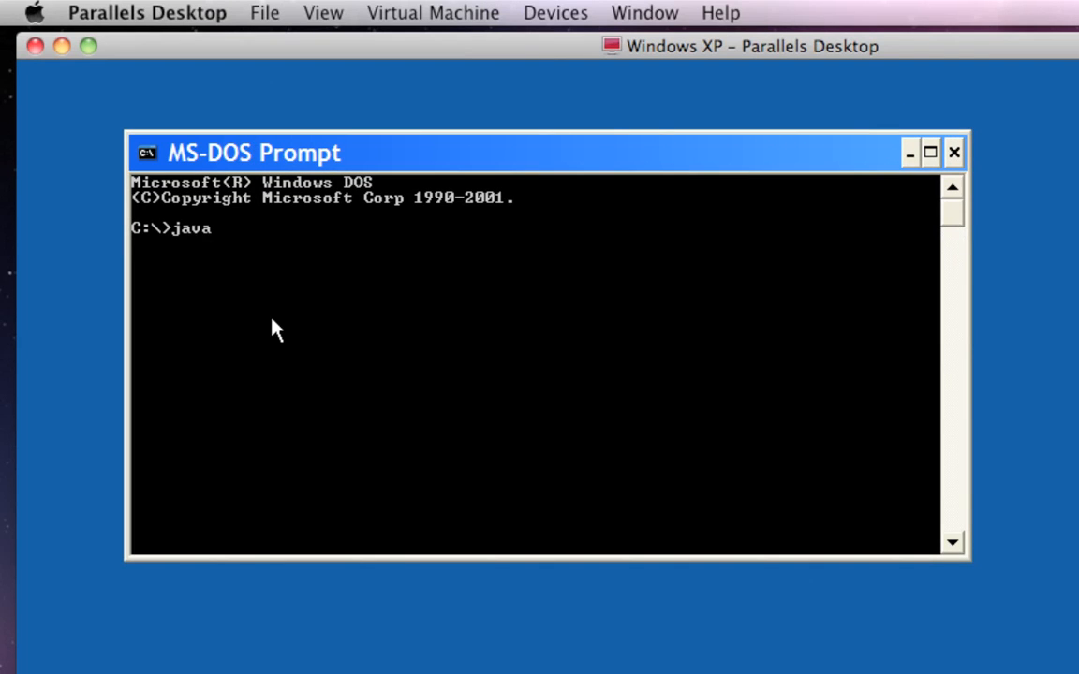
pyautogui.press('Return')
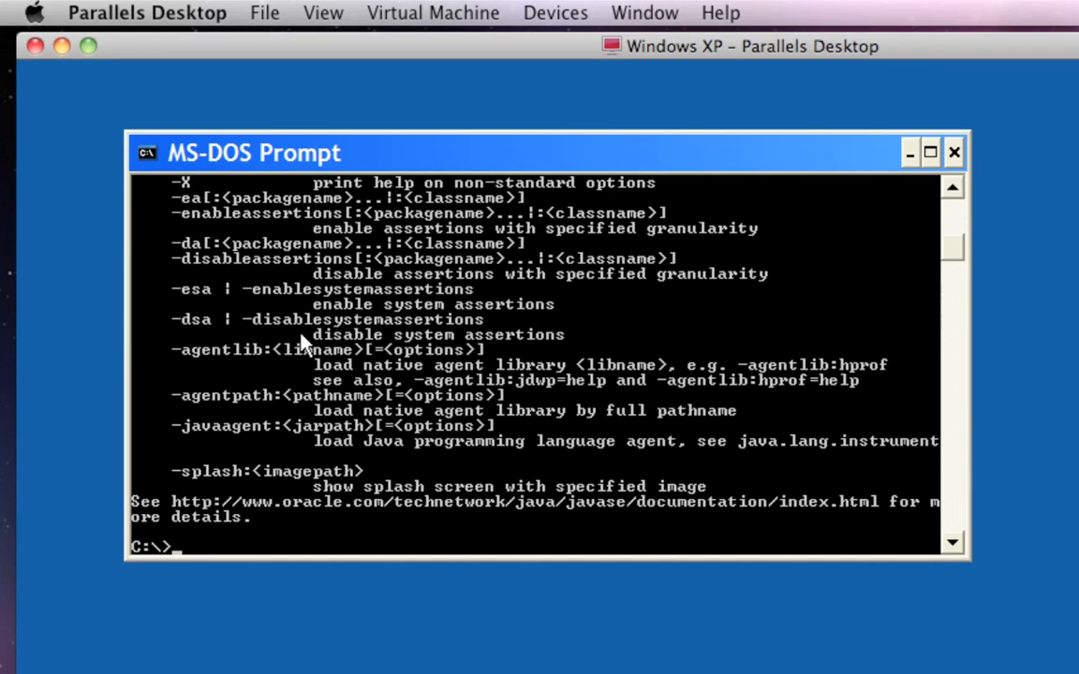
pyautogui.scroll(10, 291, 328)
pyautogui.scroll(1, 369, 374)
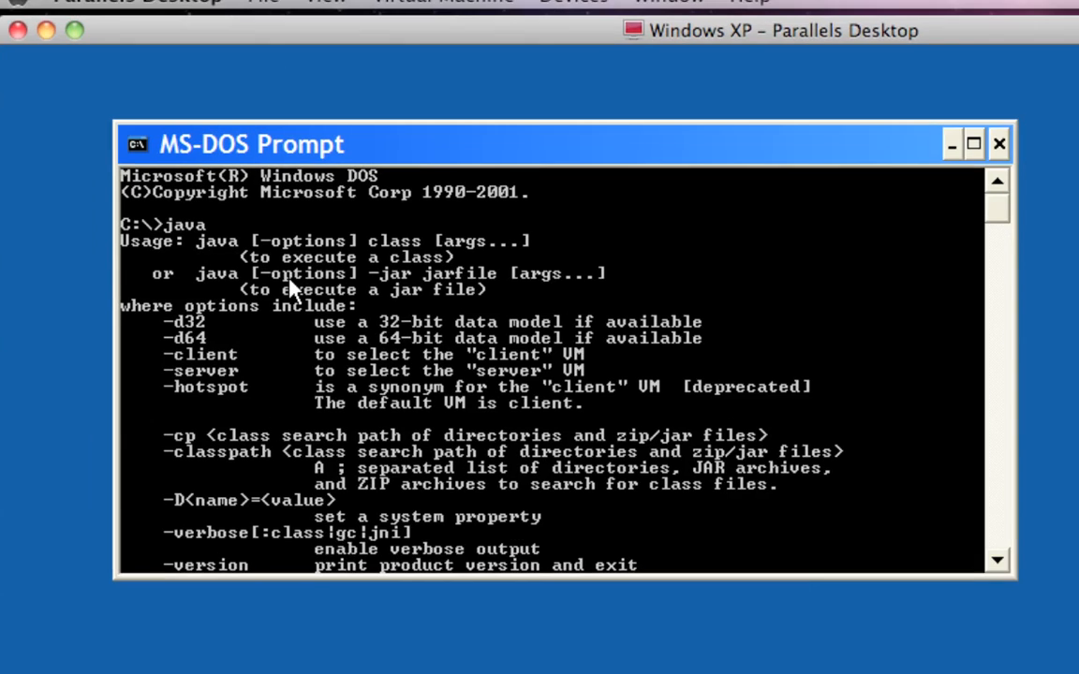
pyautogui.scroll(-14, 303, 309)
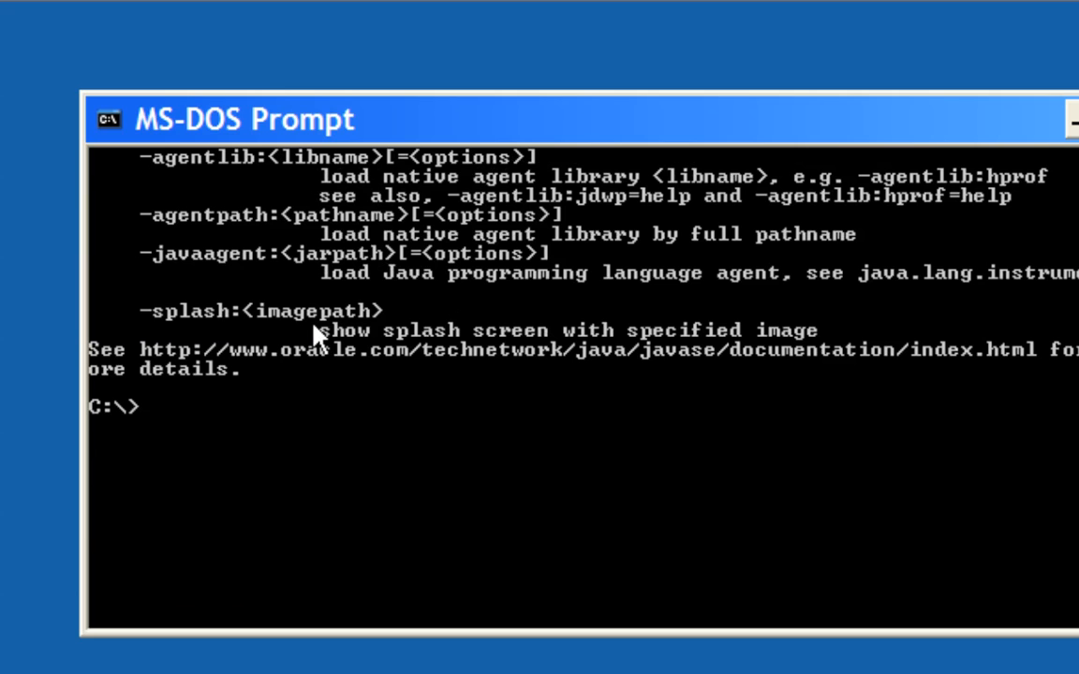
# Step: Run javac at the C:\ prompt and check the start of its usage text
pyautogui.write('javac')
pyautogui.press('Return')
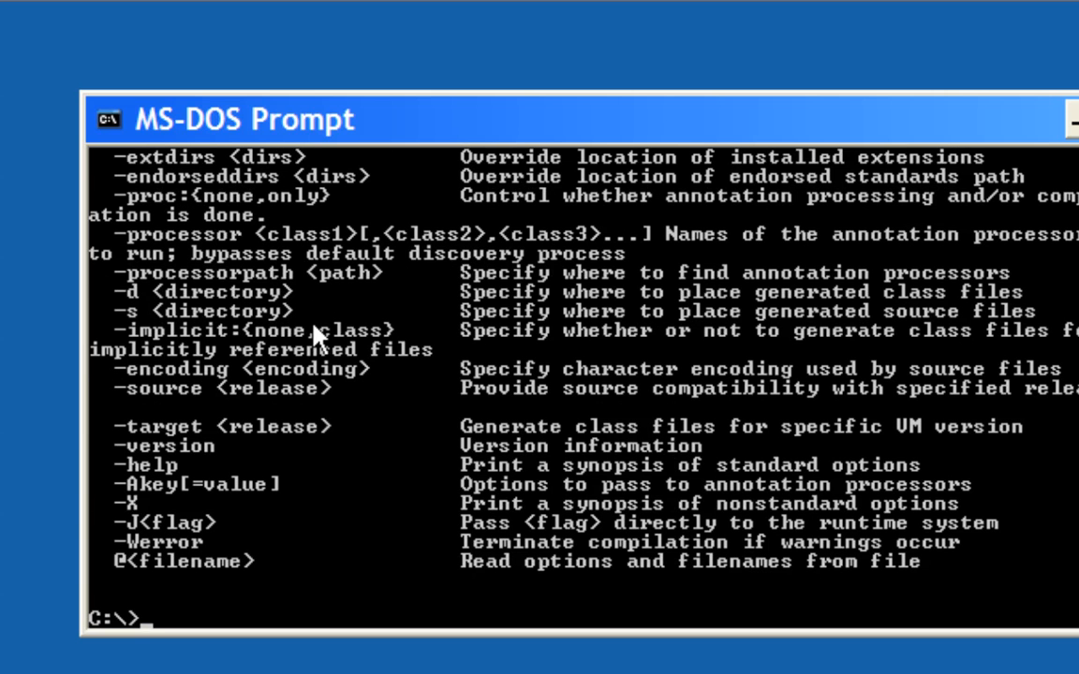
pyautogui.scroll(7, 403, 292)
pyautogui.scroll(2, 404, 298)
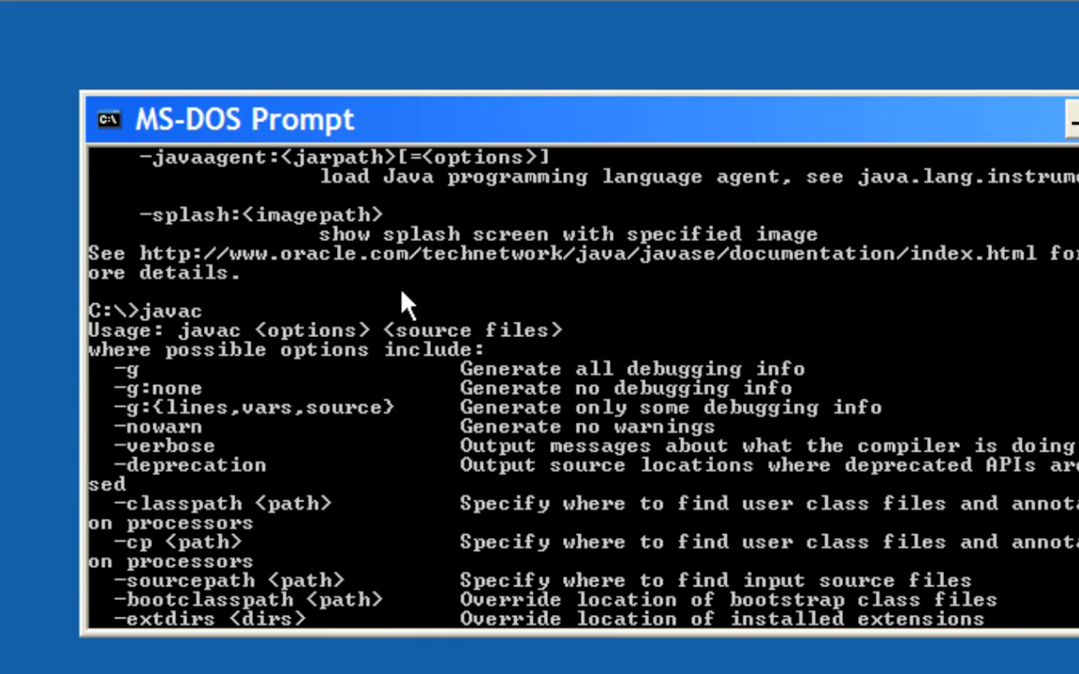
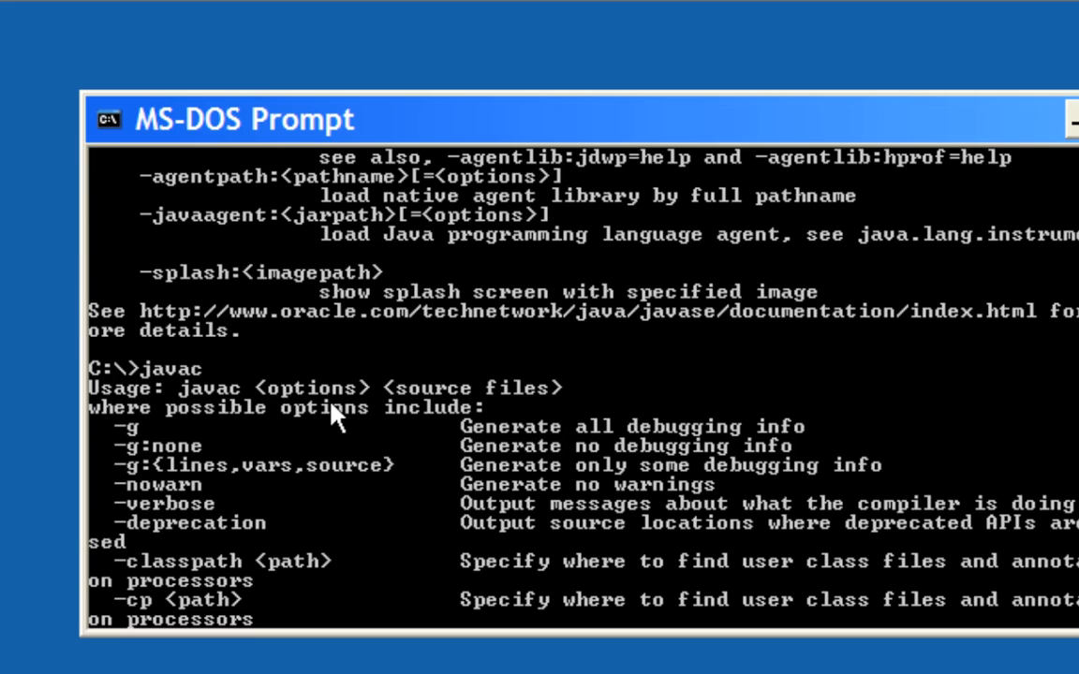
# Step: Return to an empty command line and close the MS-DOS Prompt with the exit command
pyautogui.press('Return')
pyautogui.press('Return')
pyautogui.press('Return')
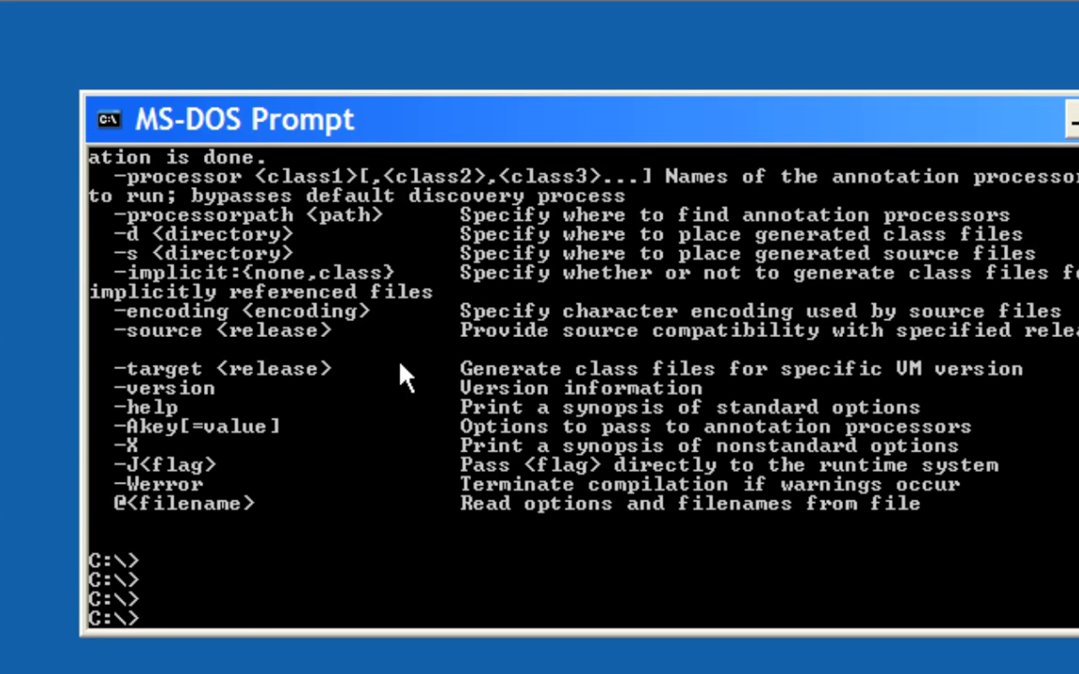
pyautogui.write('exit')
pyautogui.press('Return')
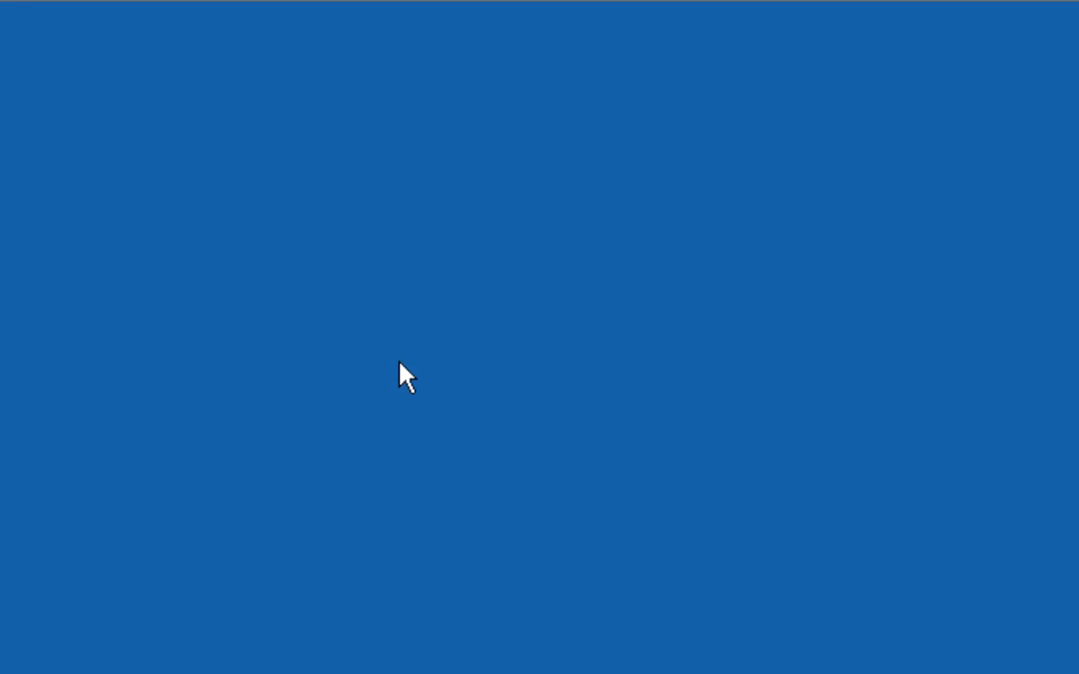
pyautogui.hotkey('ctrl', 'alt', 'Return')
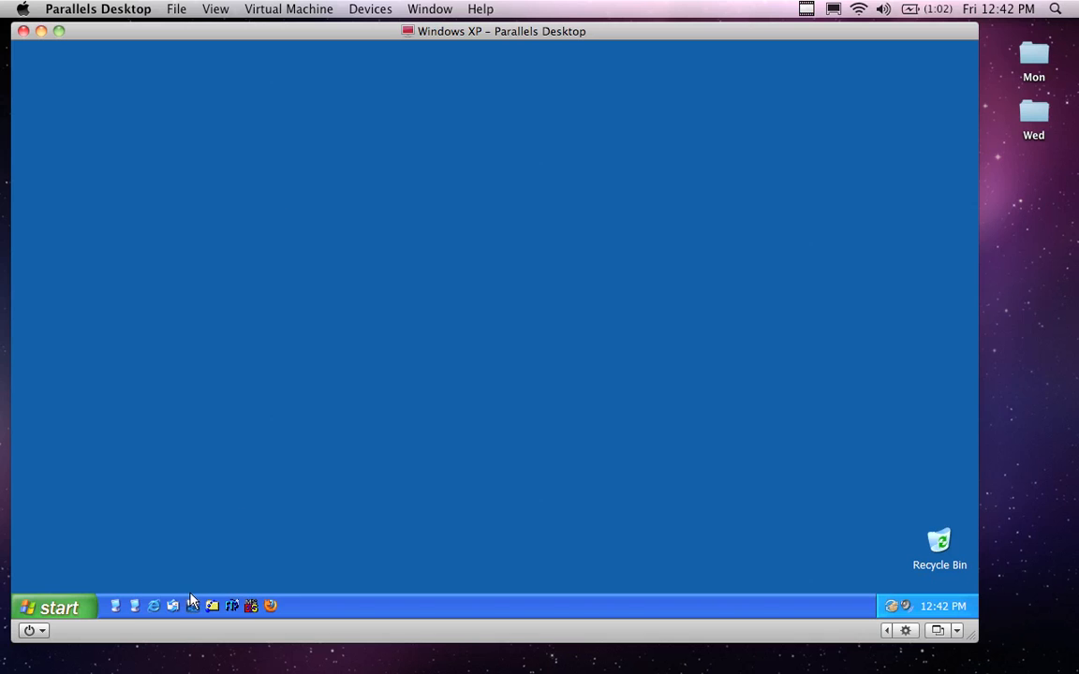
# Step: Switch to Internet Explorer, look up jgrasp.com and open the jGRASP Home Page result
pyautogui.click(154, 607)
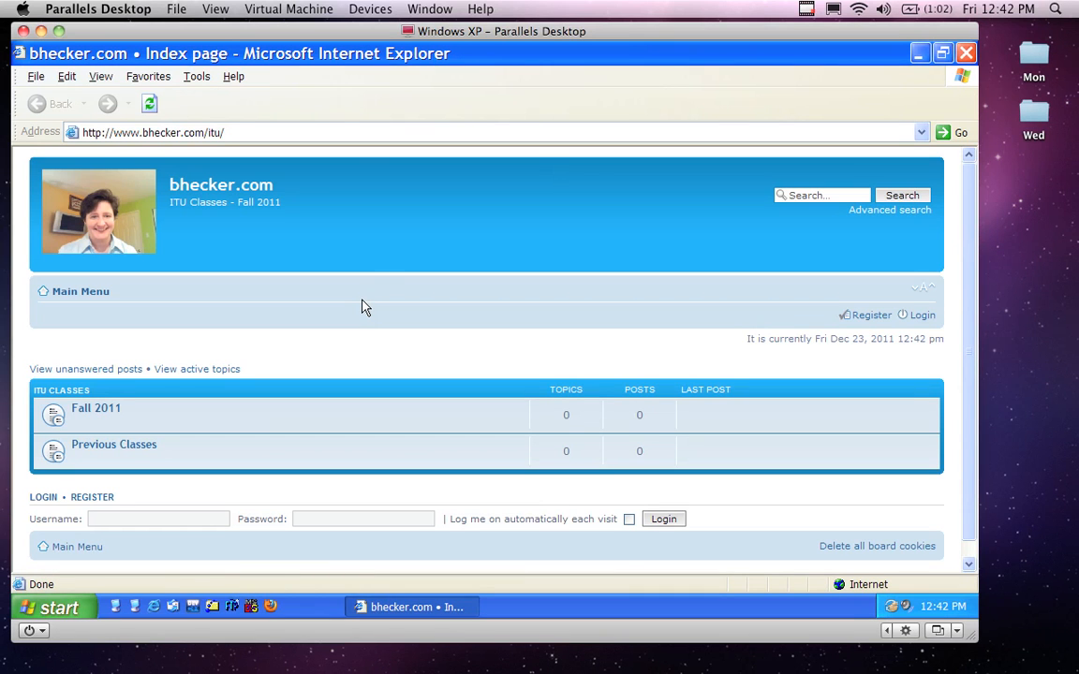
pyautogui.click(340, 133)
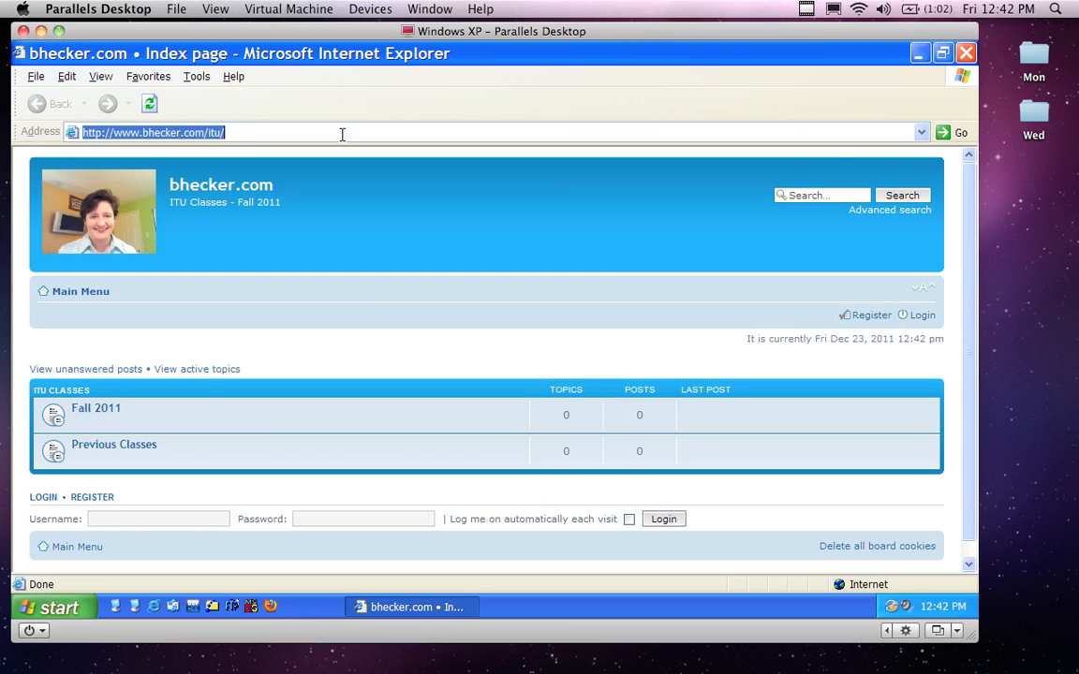
pyautogui.write('wwww.jgrasp.com')
pyautogui.press('Return')
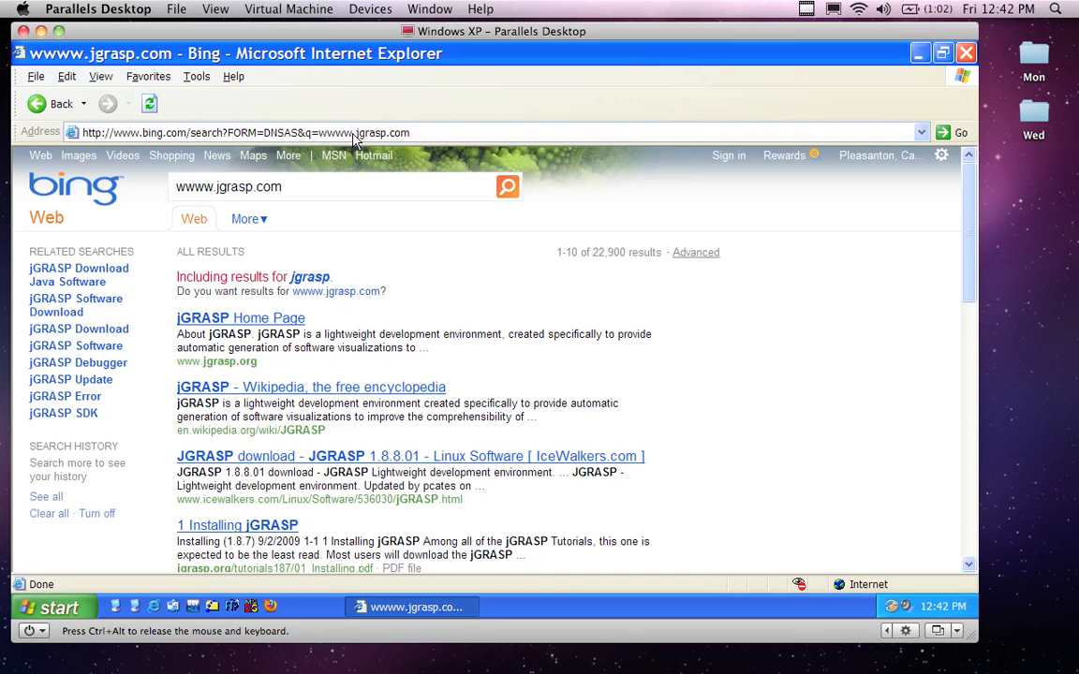
pyautogui.click(274, 320)
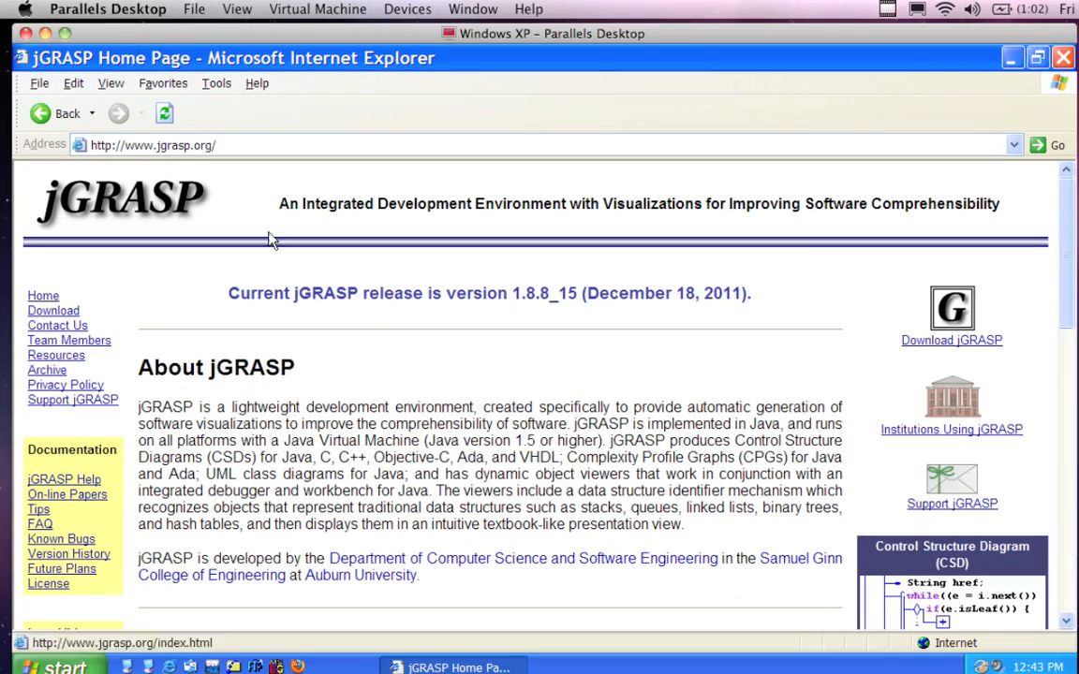
# Step: Skim the jGRASP home page and open its Download page
pyautogui.scroll(-8, 446, 607)
pyautogui.scroll(-5, 446, 607)
pyautogui.scroll(10, 435, 414)
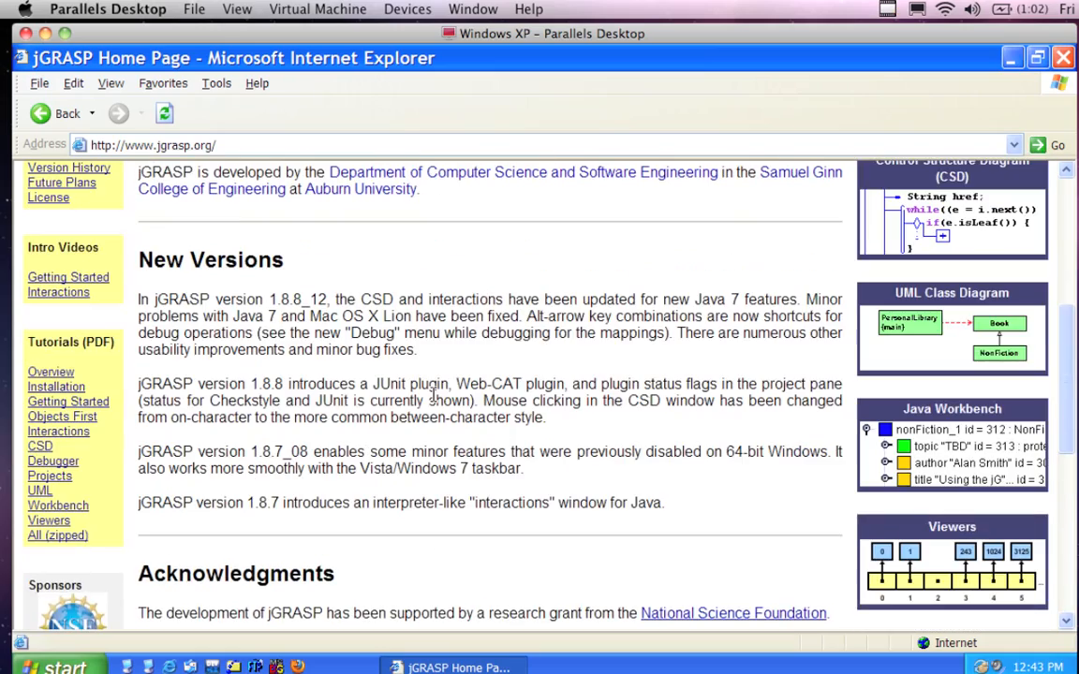
pyautogui.scroll(5, 434, 394)
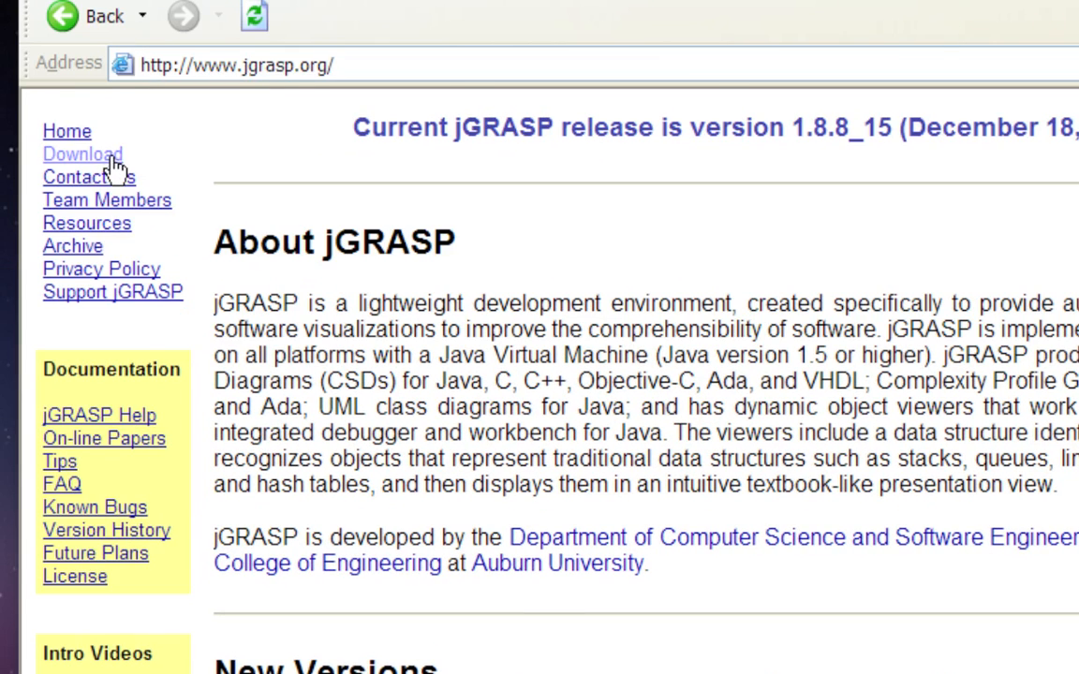
pyautogui.click(2, 162)
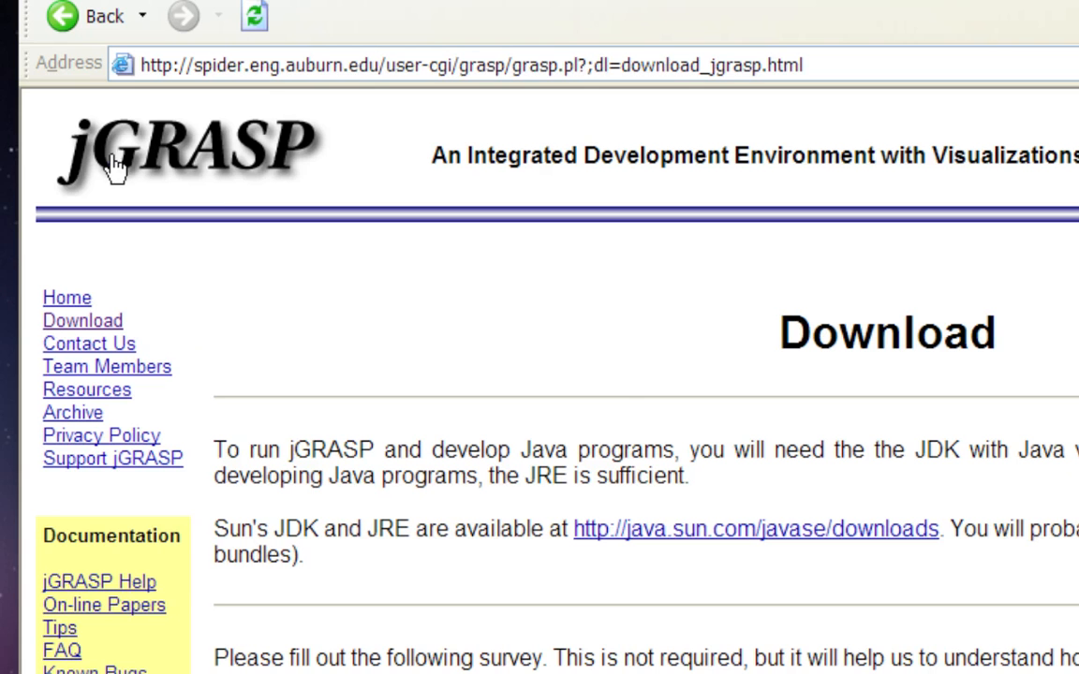
# Step: Download the Windows self-extracting exe of jGRASP 1.8.8_15 and save it to the Desktop as jgrasp188_15.exe
pyautogui.scroll(-3, 626, 415)
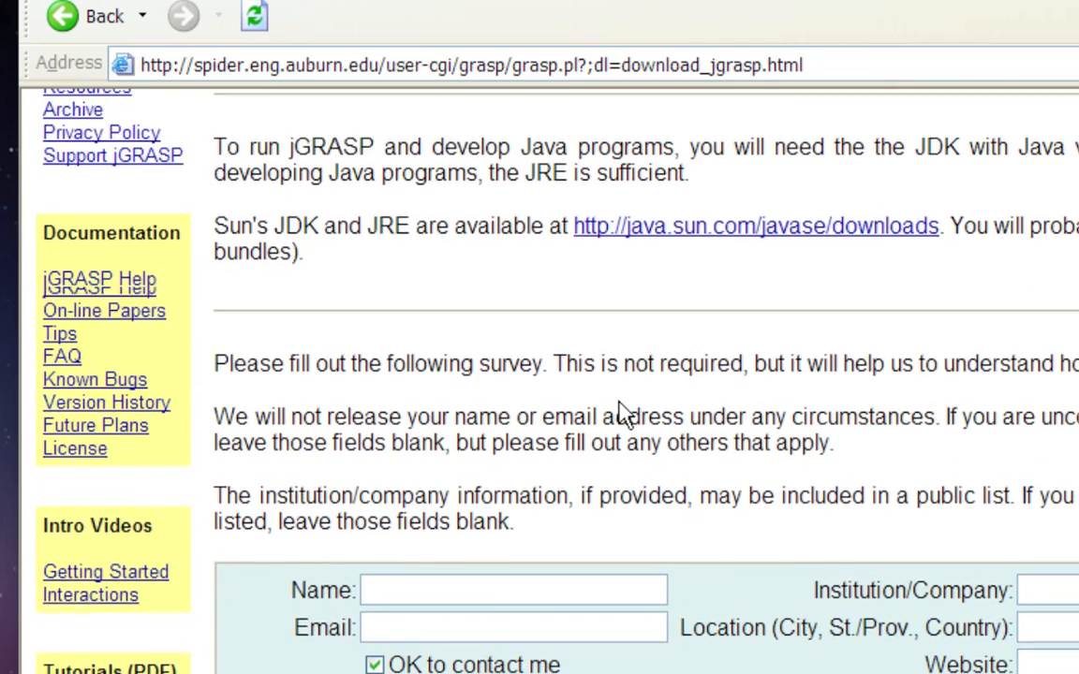
pyautogui.scroll(1, 625, 414)
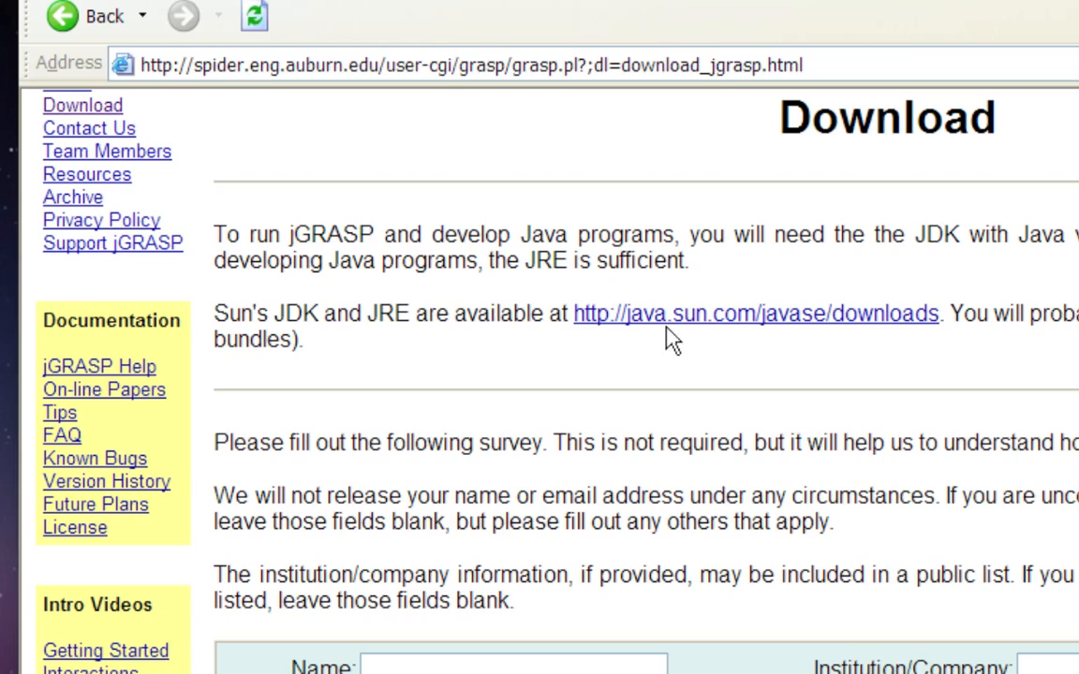
pyautogui.scroll(-8, 577, 388)
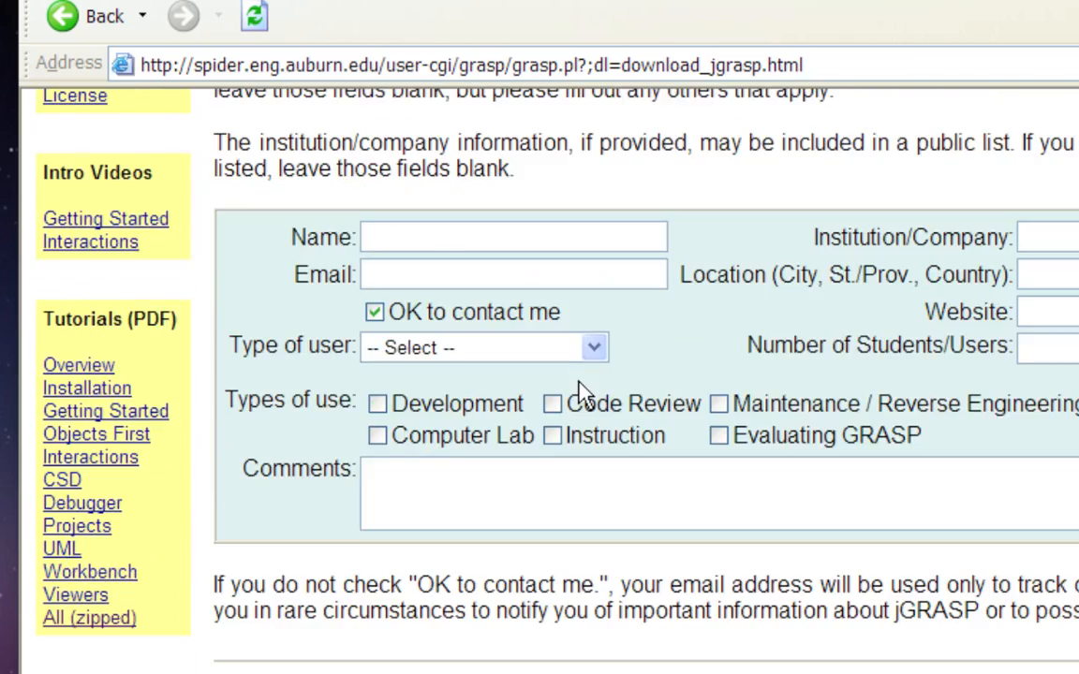
pyautogui.scroll(-10, 577, 380)
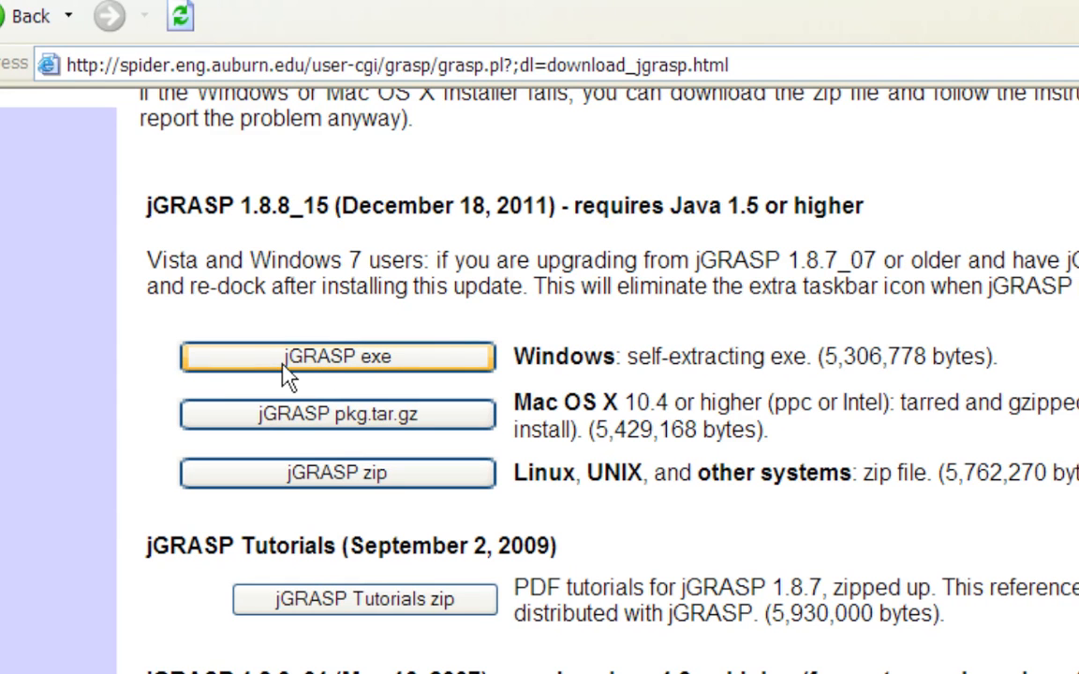
pyautogui.click(339, 371)
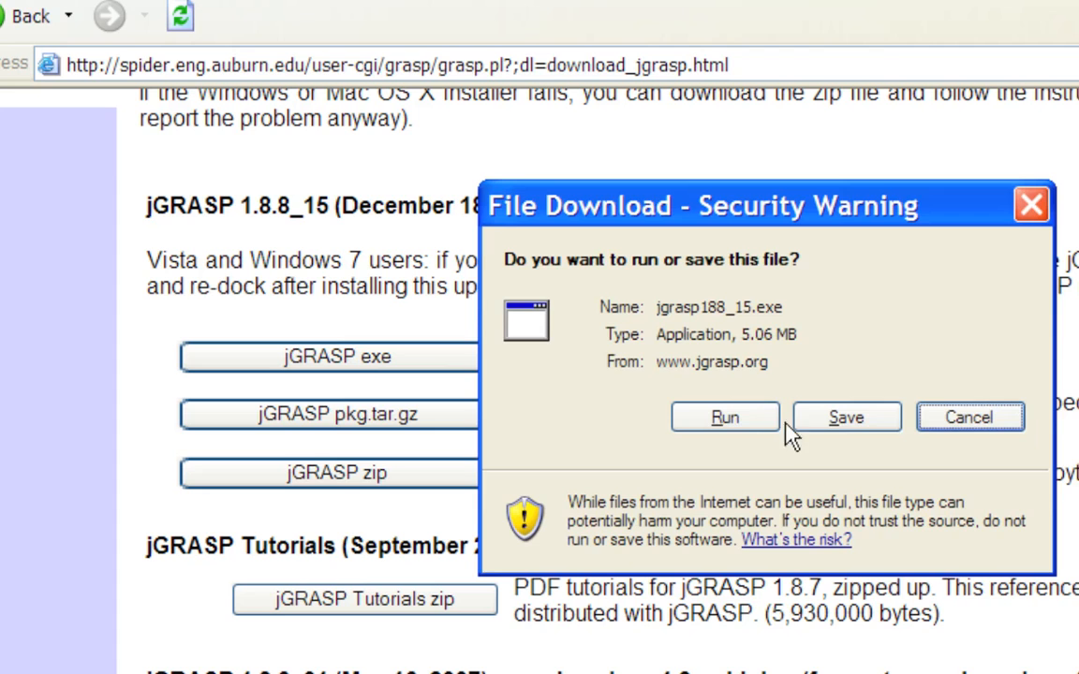
pyautogui.click(869, 433)
pyautogui.moveTo(879, 259); pyautogui.dragTo(520, 38)
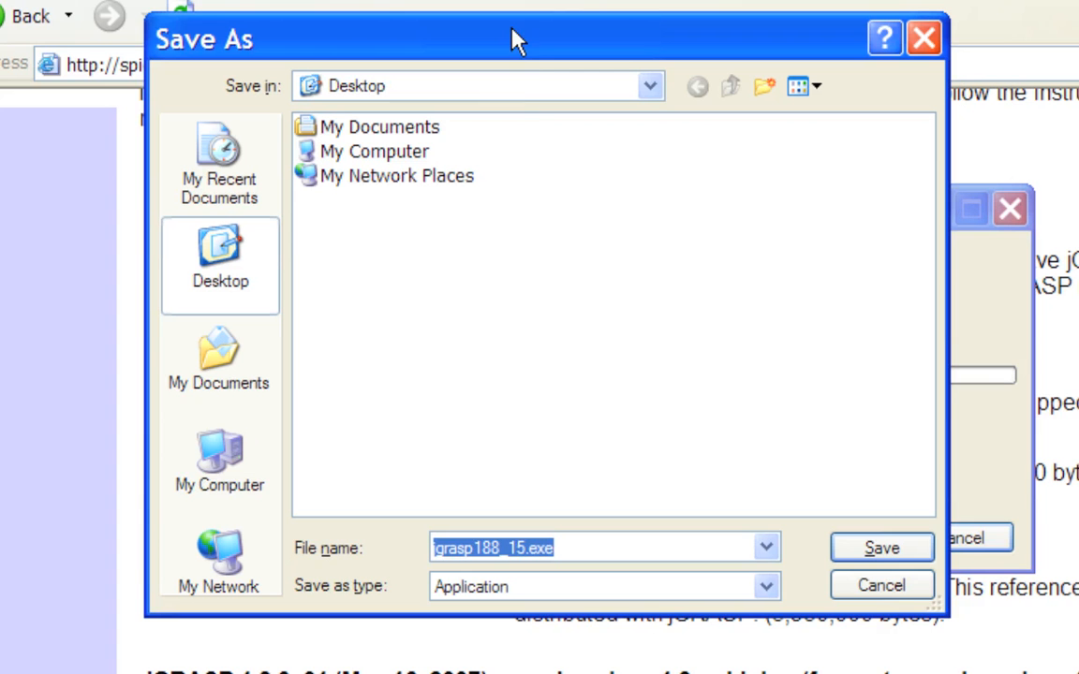
pyautogui.click(881, 551)
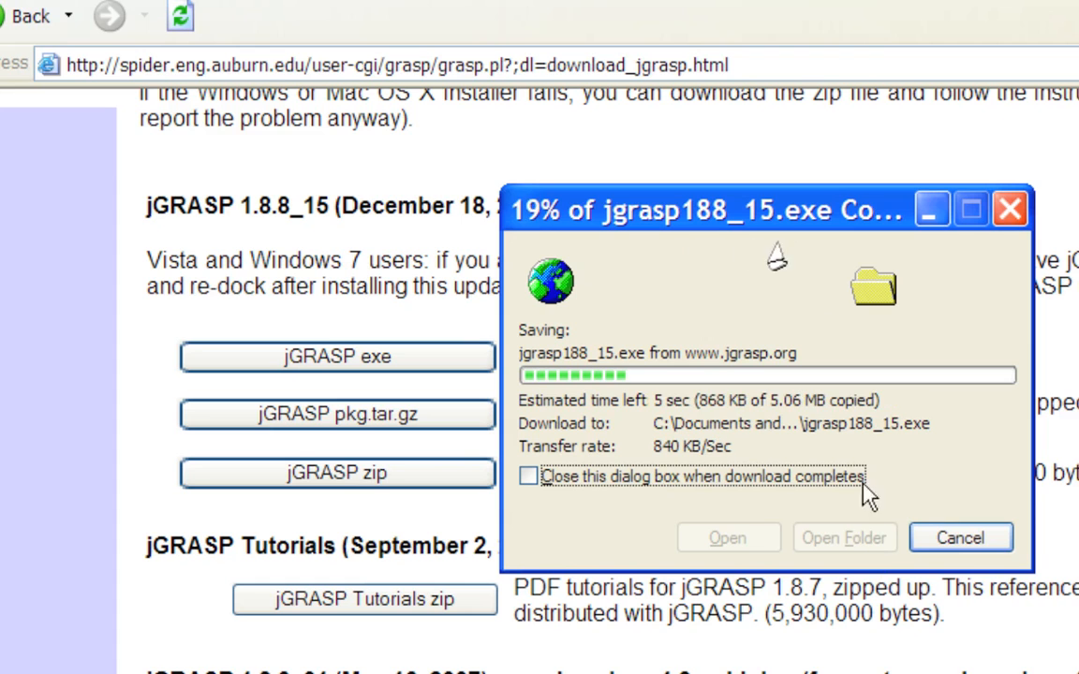
# Step: Dismiss the finished download's dialog and close Internet Explorer to return to the Windows desktop
pyautogui.moveTo(766, 222); pyautogui.dragTo(658, 157)
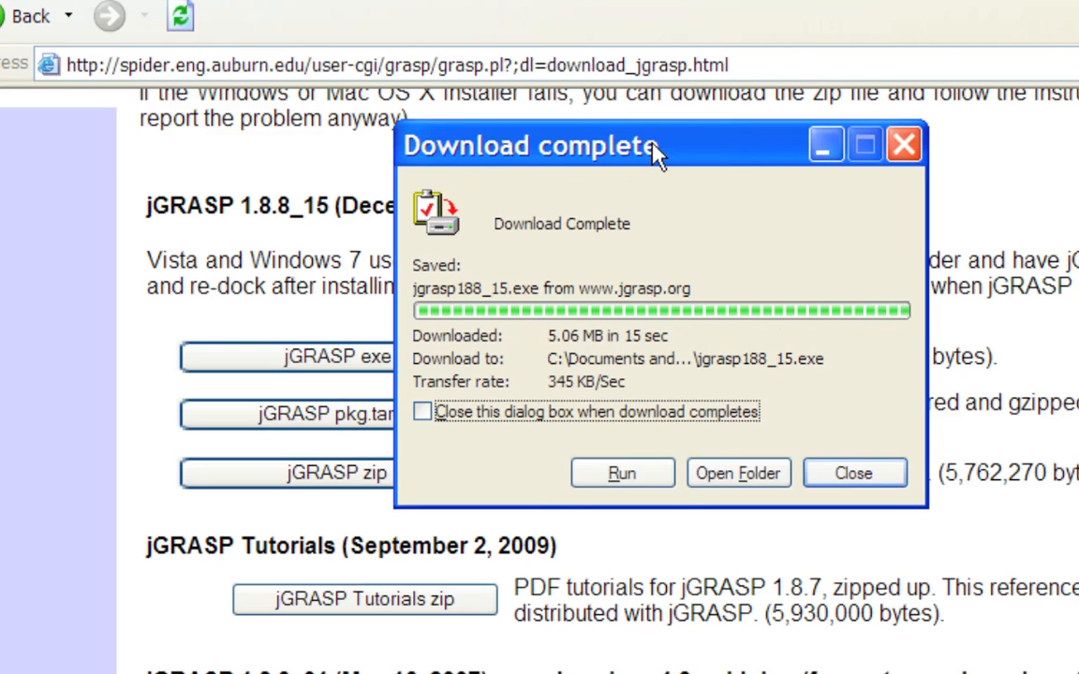
pyautogui.click(833, 475)
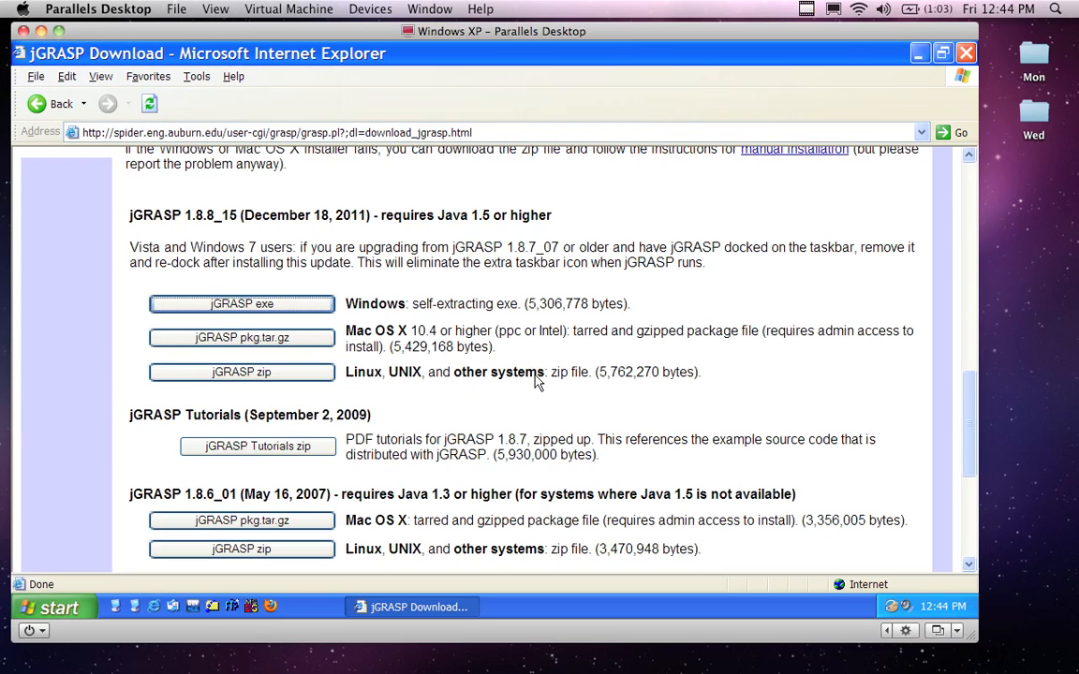
pyautogui.click(966, 53)
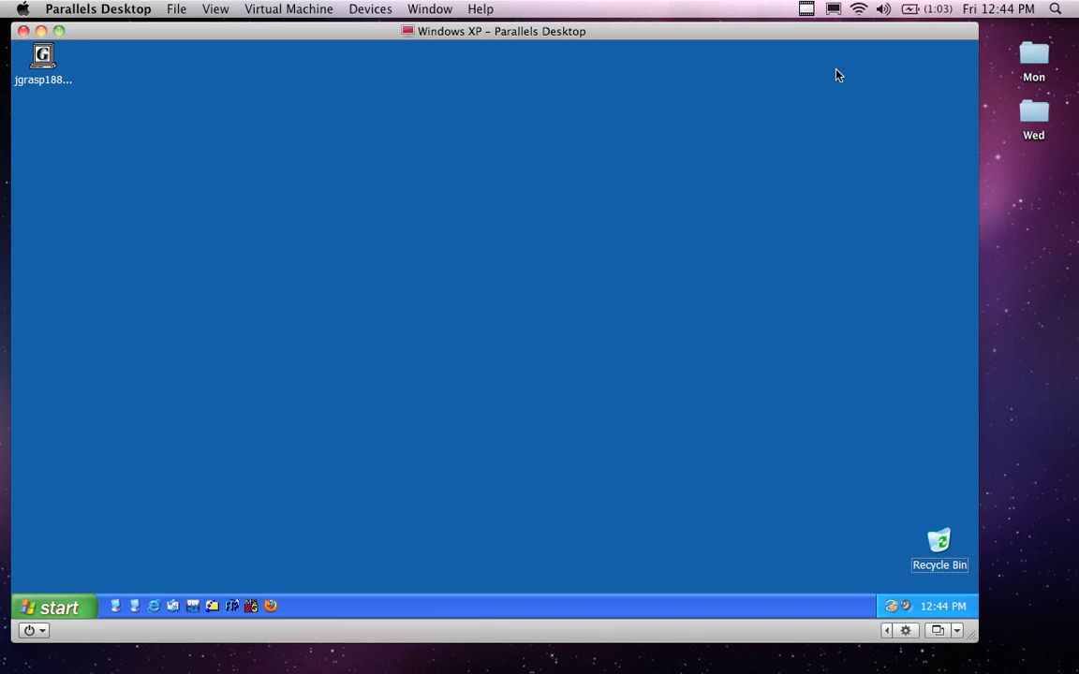
# Step: Launch the jgrasp188_15.exe installer from the desktop and allow it to run despite the unverified publisher
pyautogui.moveTo(40, 75); pyautogui.dragTo(50, 135)
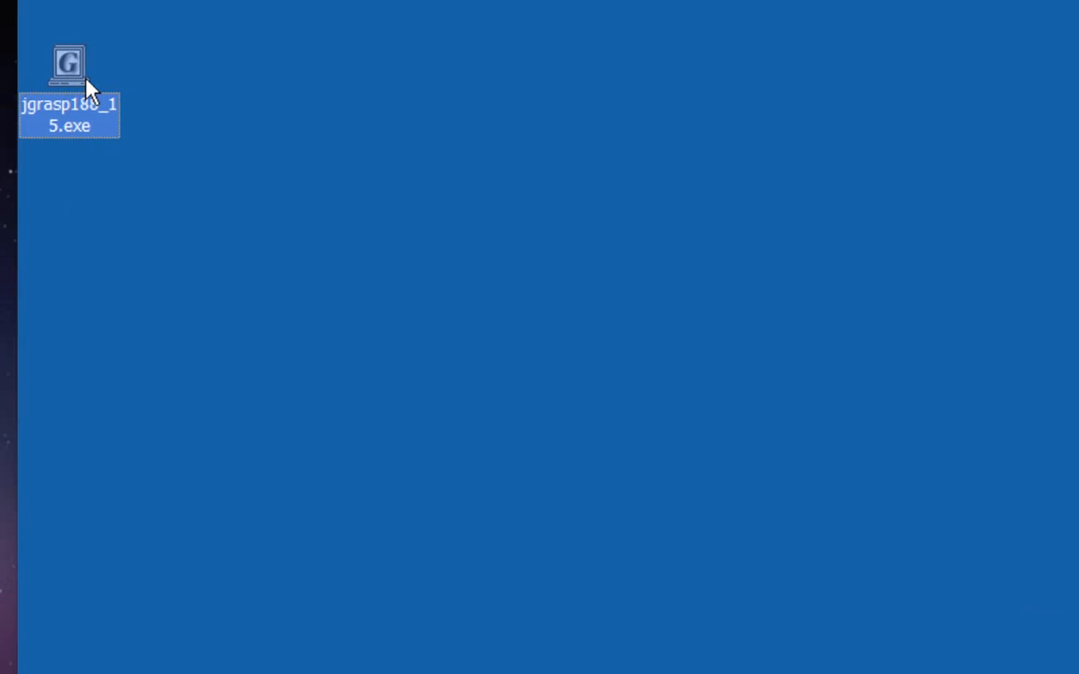
pyautogui.doubleClick(84, 75)
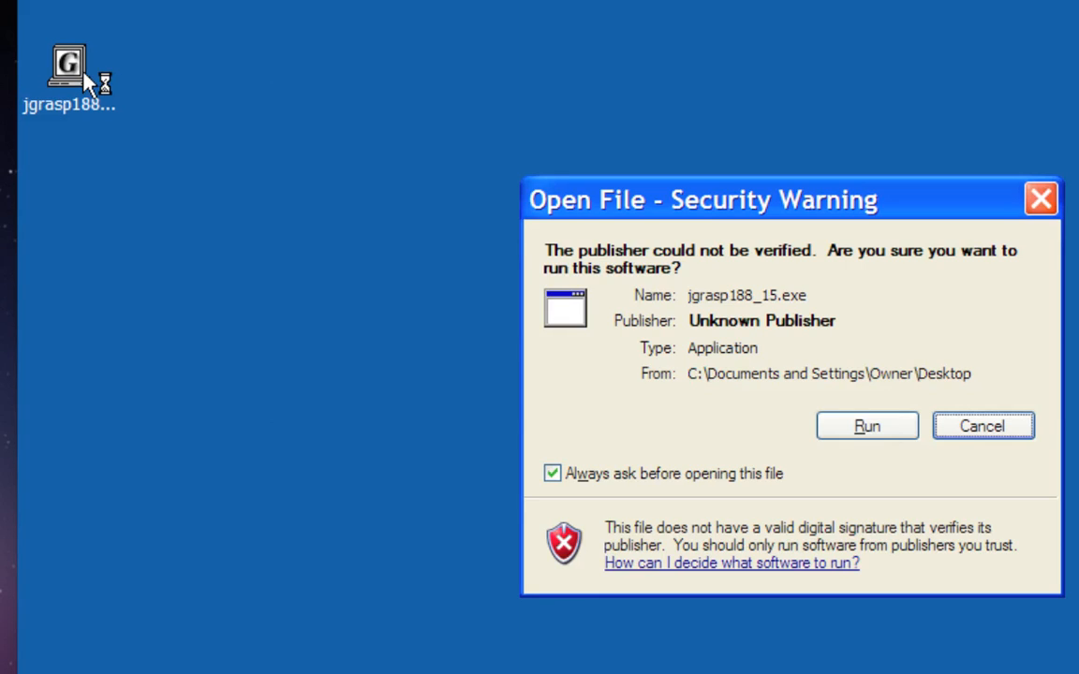
pyautogui.moveTo(696, 210); pyautogui.dragTo(538, 172)
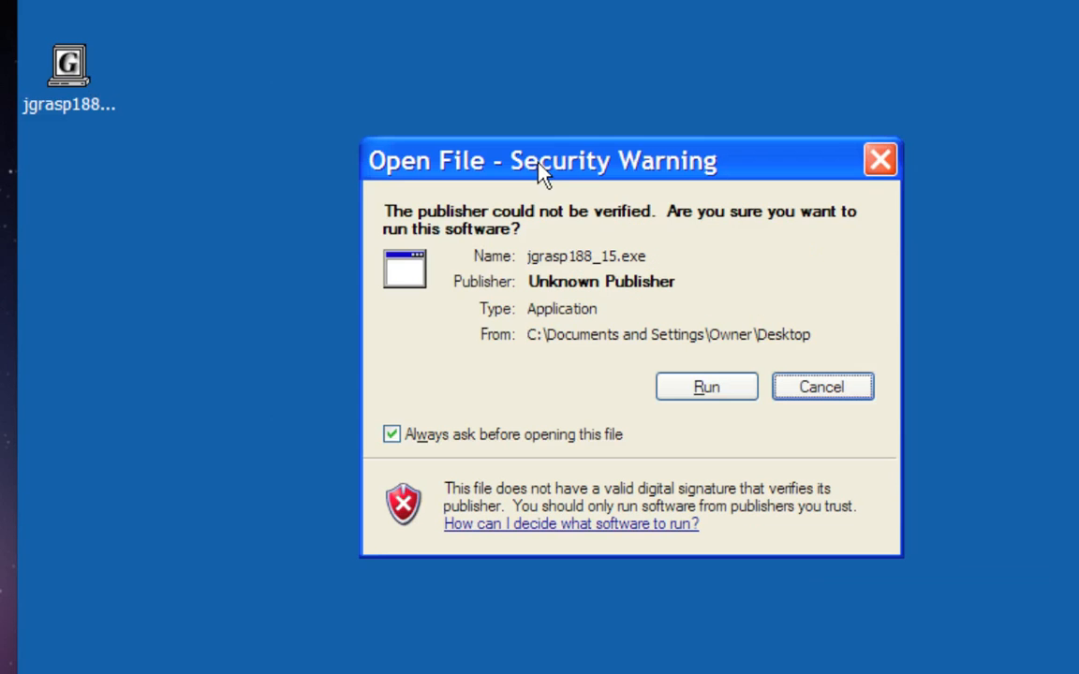
pyautogui.click(698, 390)
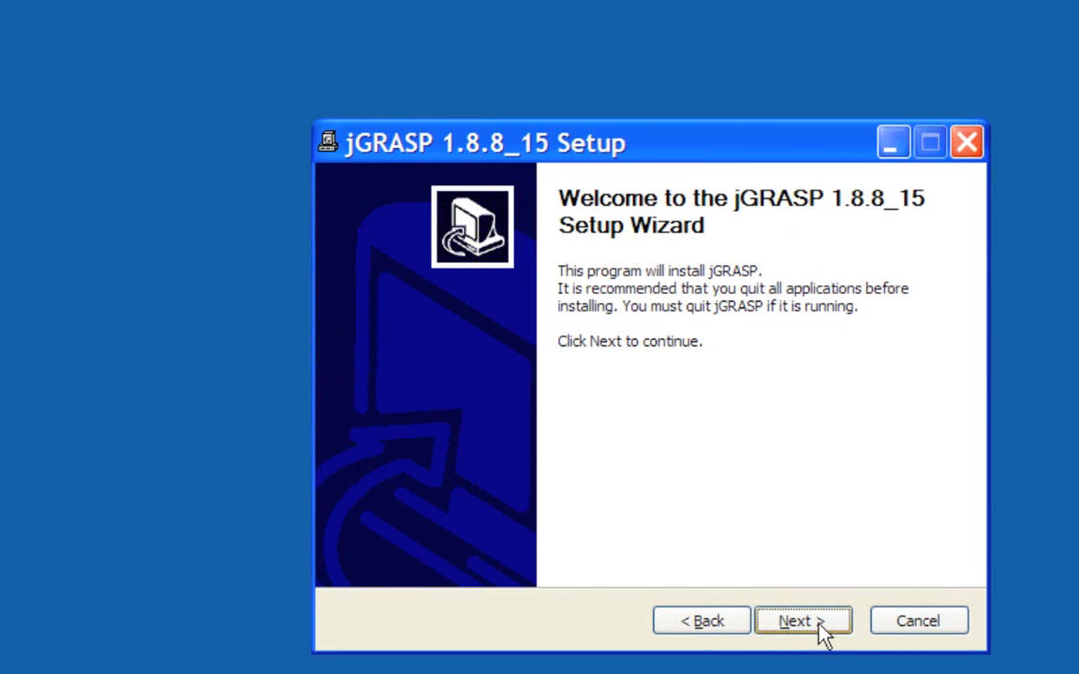
# Step: Start the jGRASP 1.8.8_15 setup wizard and accept its license agreement
pyautogui.click(962, 625)
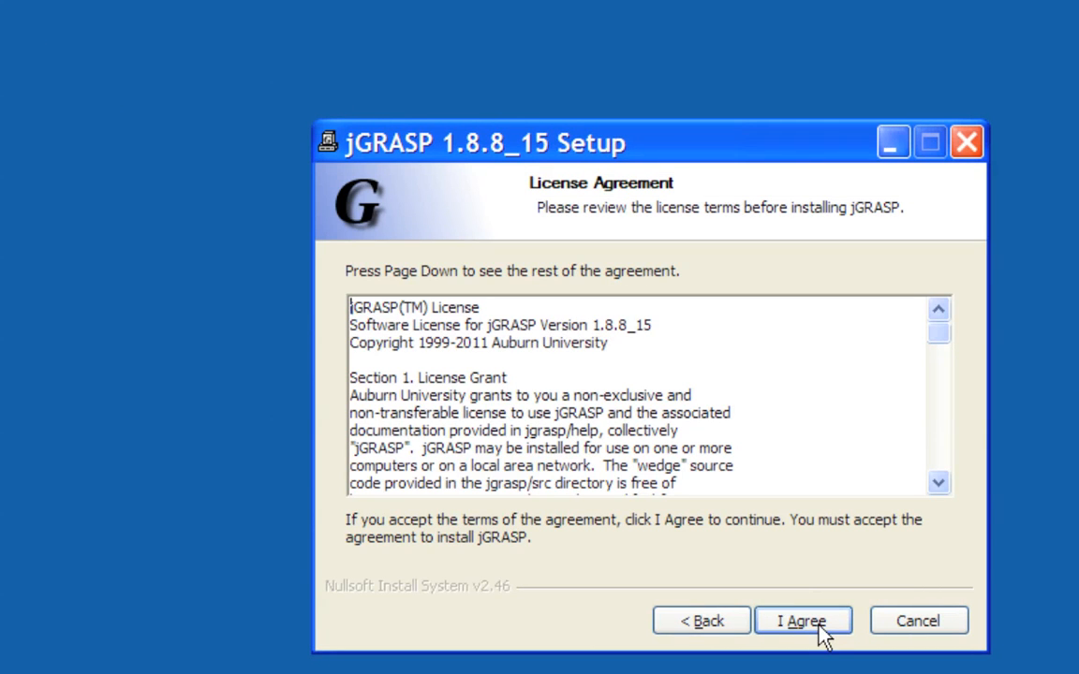
pyautogui.moveTo(795, 155); pyautogui.dragTo(702, 82)
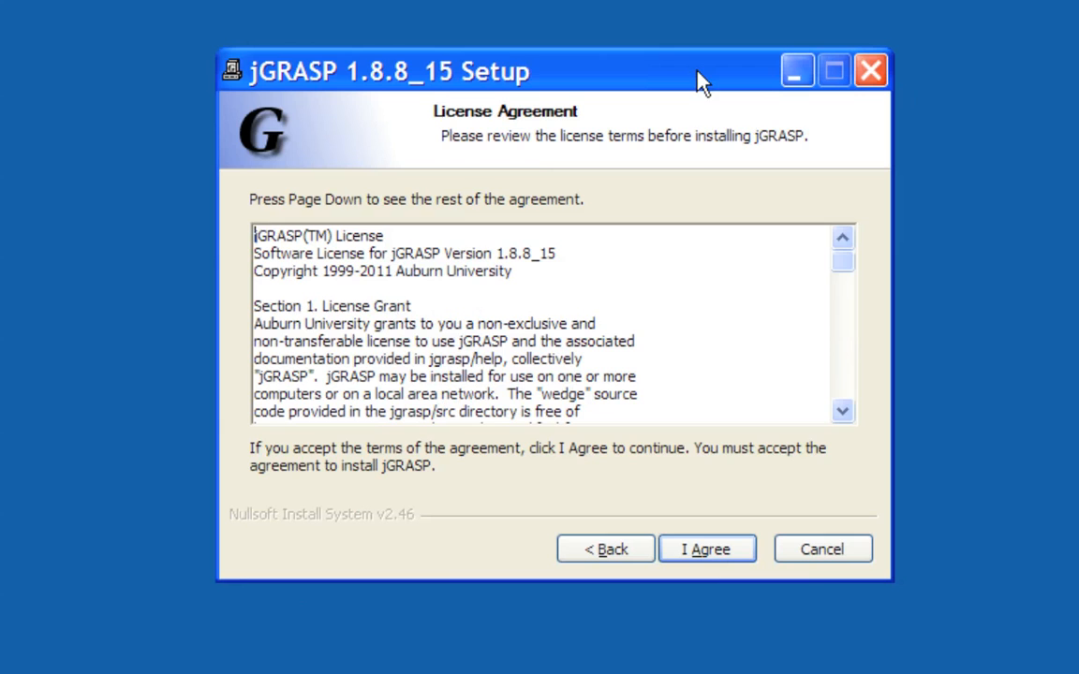
pyautogui.click(711, 552)
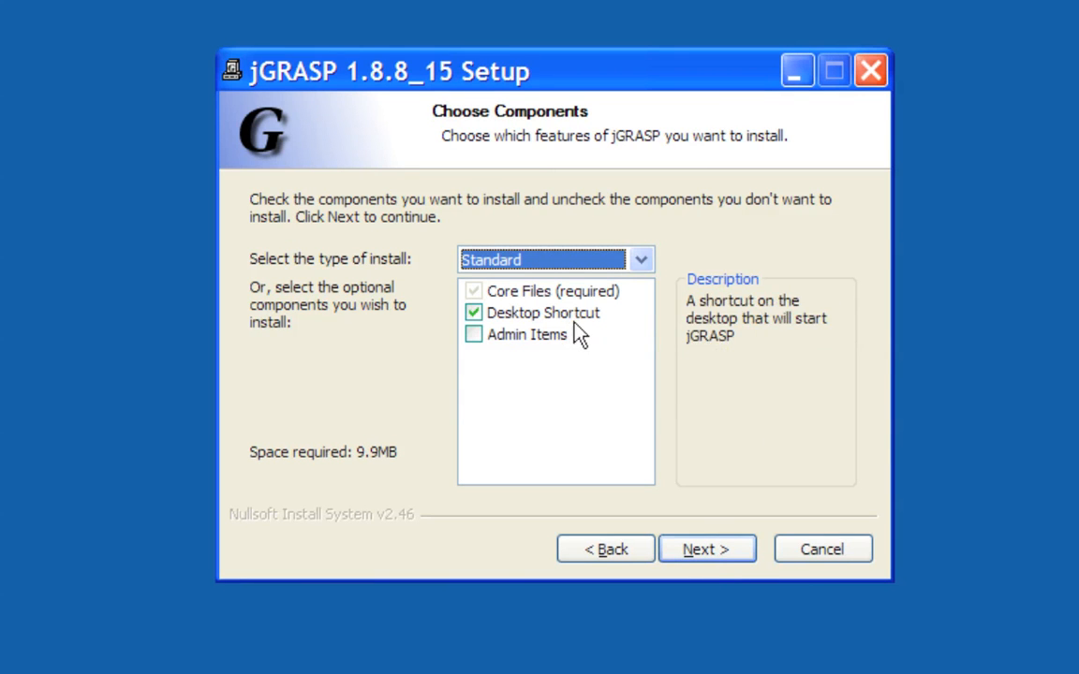
# Step: Install jGRASP with the Standard components in C:\Program Files\jGRASP, keeping the default shortcut folder and file associations, and finish the wizard
pyautogui.click(707, 551)
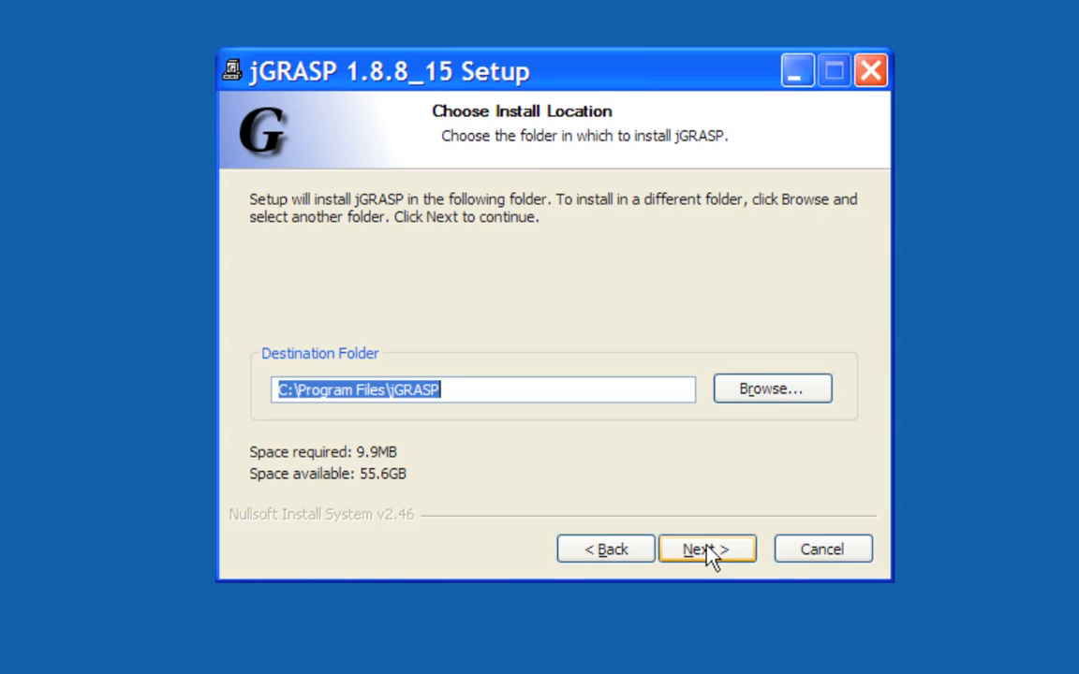
pyautogui.click(709, 552)
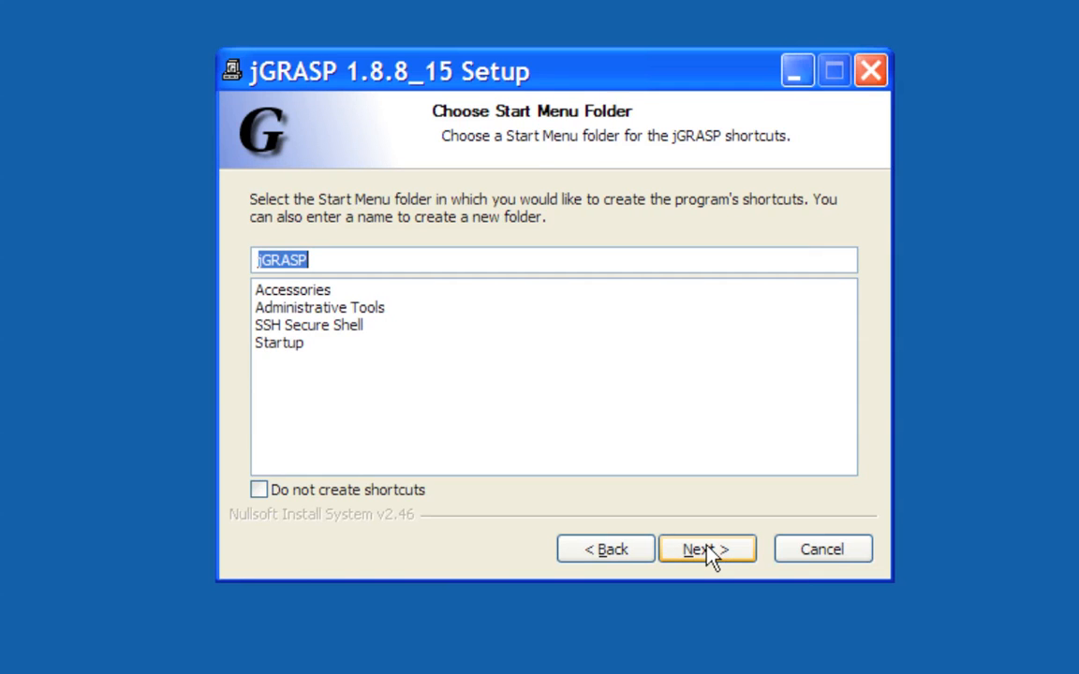
pyautogui.click(709, 551)
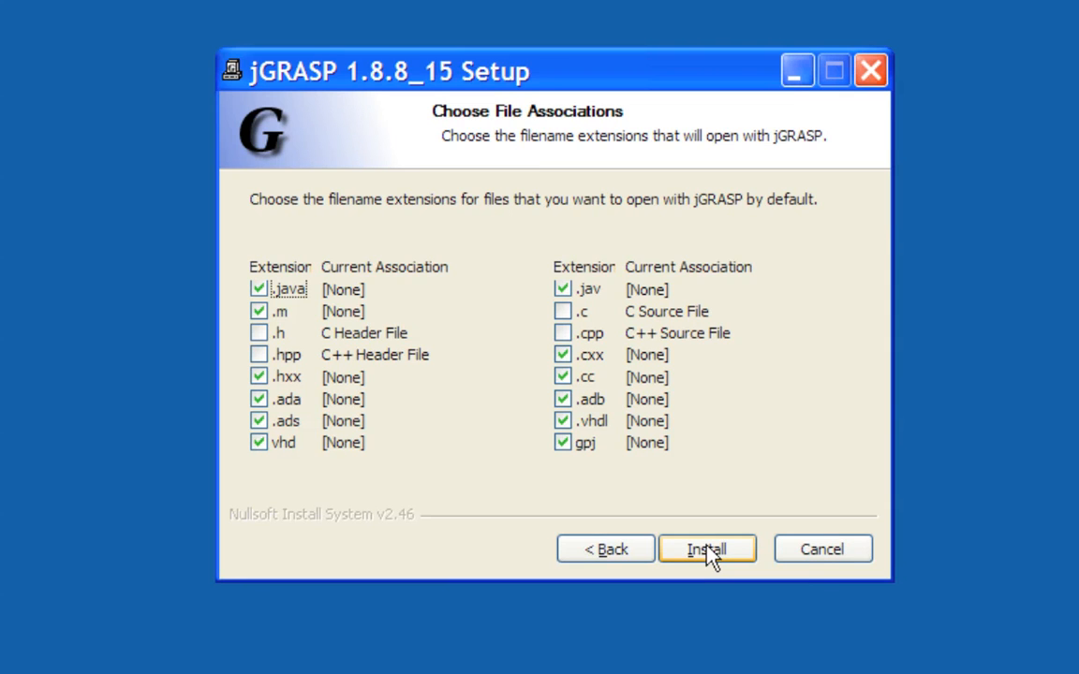
pyautogui.click(708, 551)
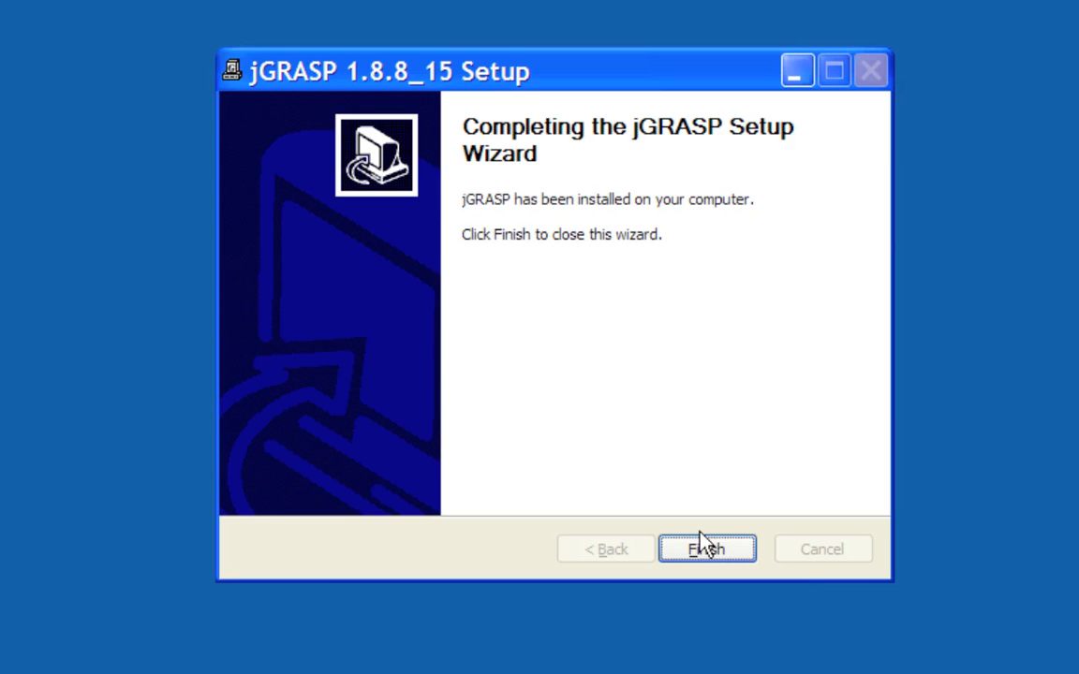
pyautogui.click(702, 556)
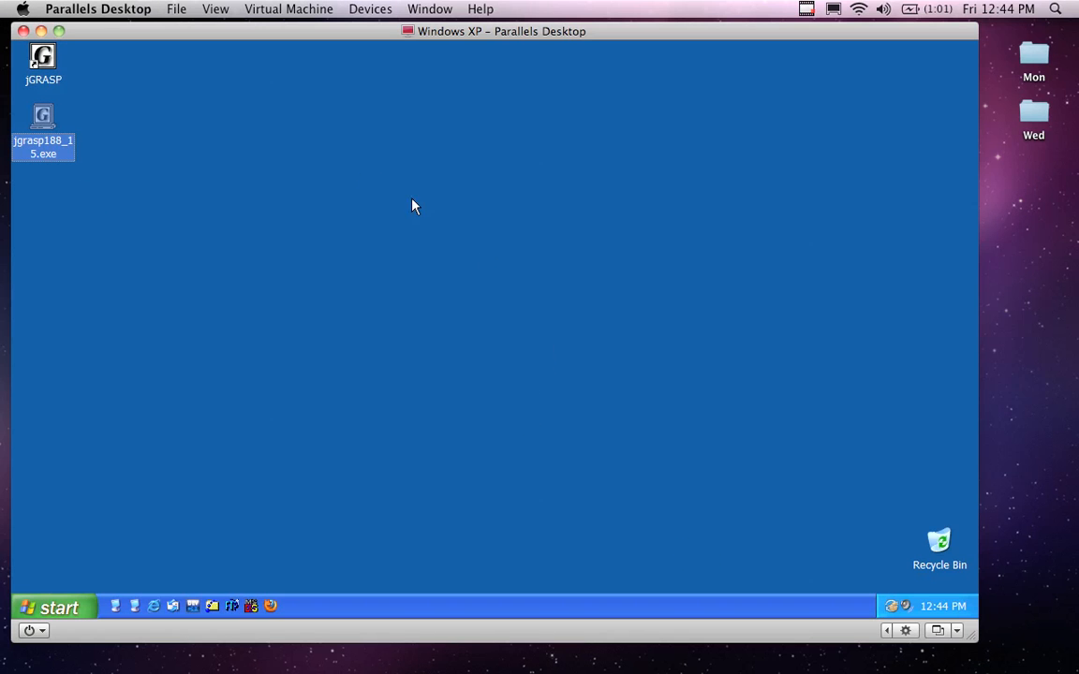
# Step: Move the jgrasp188_15.exe installer to the Recycle Bin and reposition the jGRASP shortcut toward the middle of the desktop
pyautogui.moveTo(47, 124); pyautogui.dragTo(626, 360)
pyautogui.moveTo(763, 454); pyautogui.dragTo(939, 543)
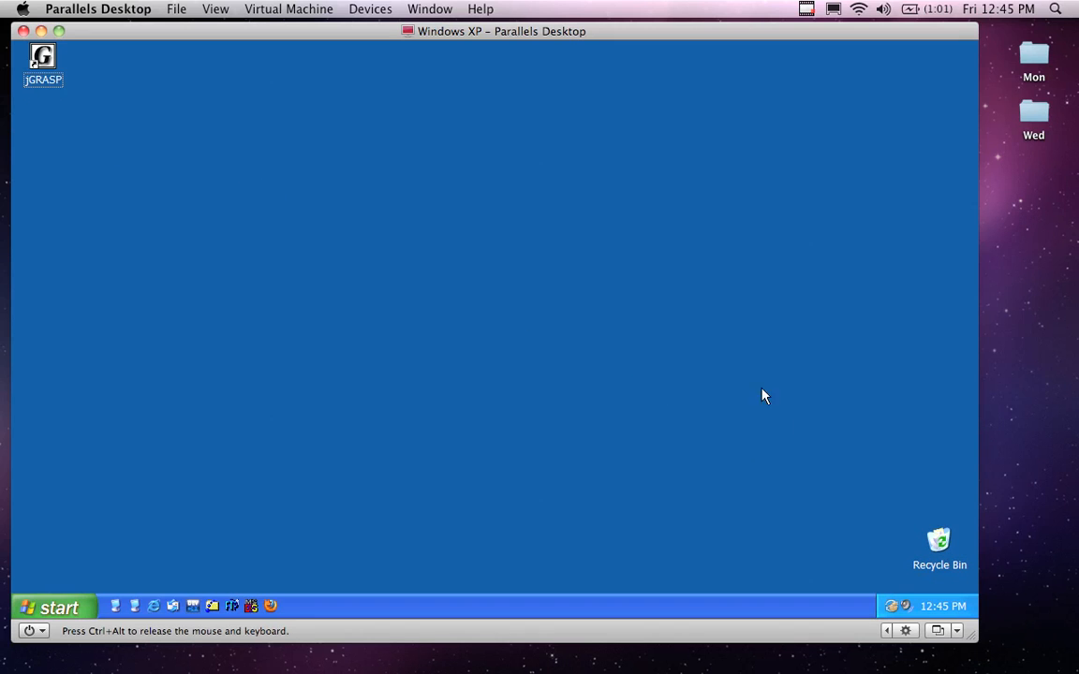
pyautogui.moveTo(52, 58); pyautogui.dragTo(244, 241)
# Step: Unlock the taskbar and add the jGRASP shortcut at the end of the Quick Launch icons
pyautogui.rightClick(356, 606)
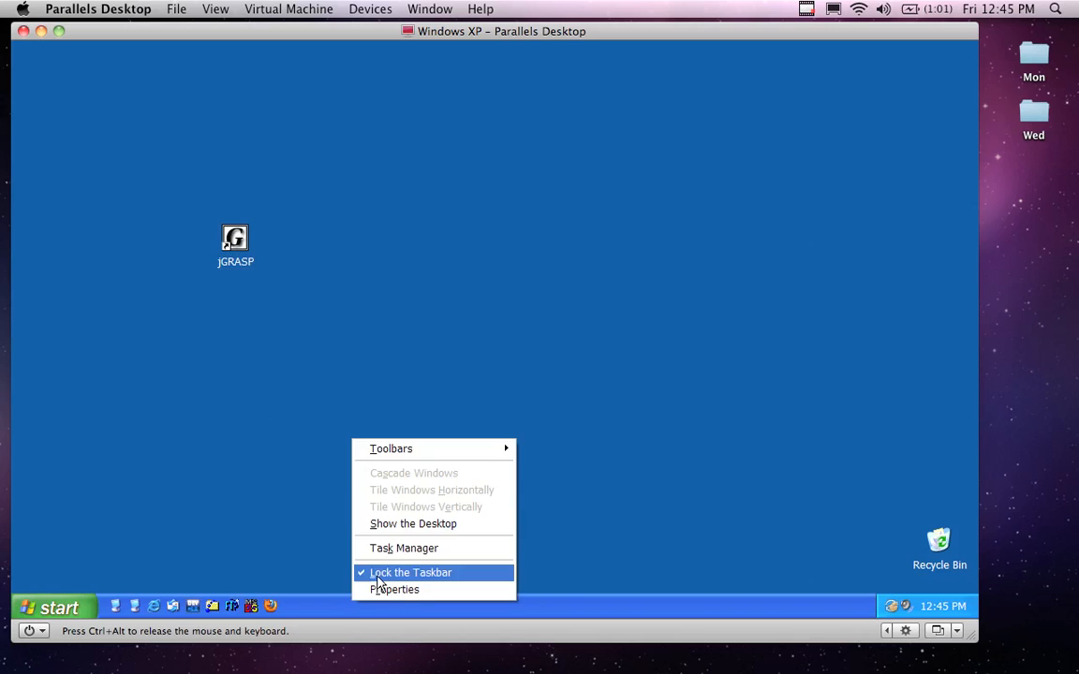
pyautogui.click(379, 572)
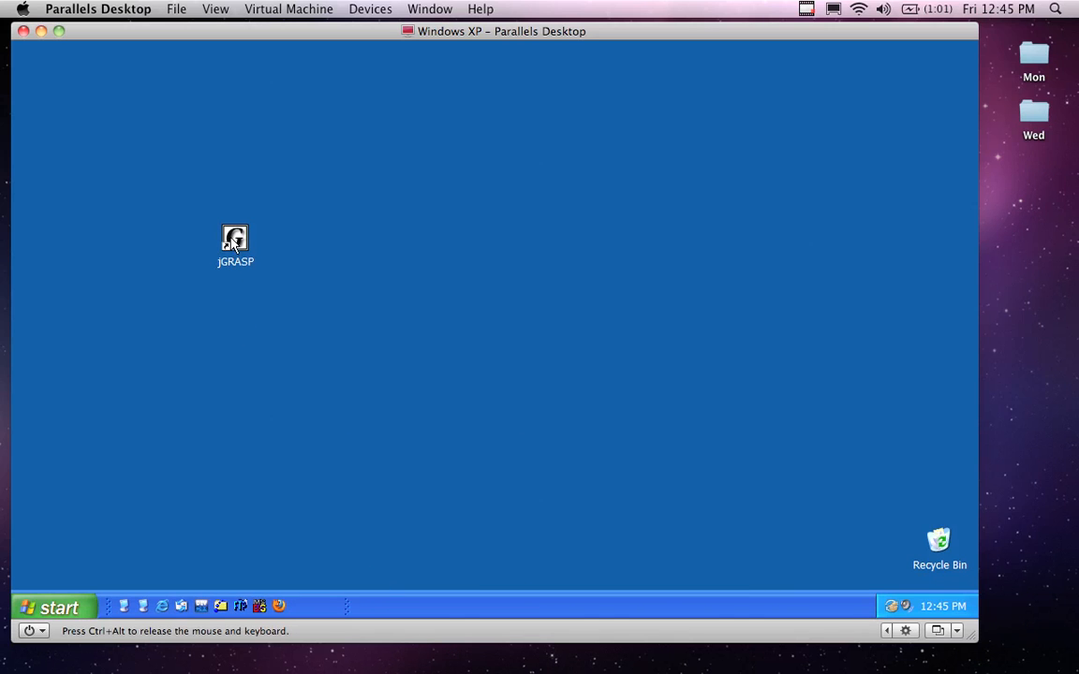
pyautogui.moveTo(298, 484); pyautogui.dragTo(314, 605)
# Step: Delete the jGRASP shortcut from the desktop and lock the taskbar again
pyautogui.moveTo(236, 245); pyautogui.dragTo(942, 538)
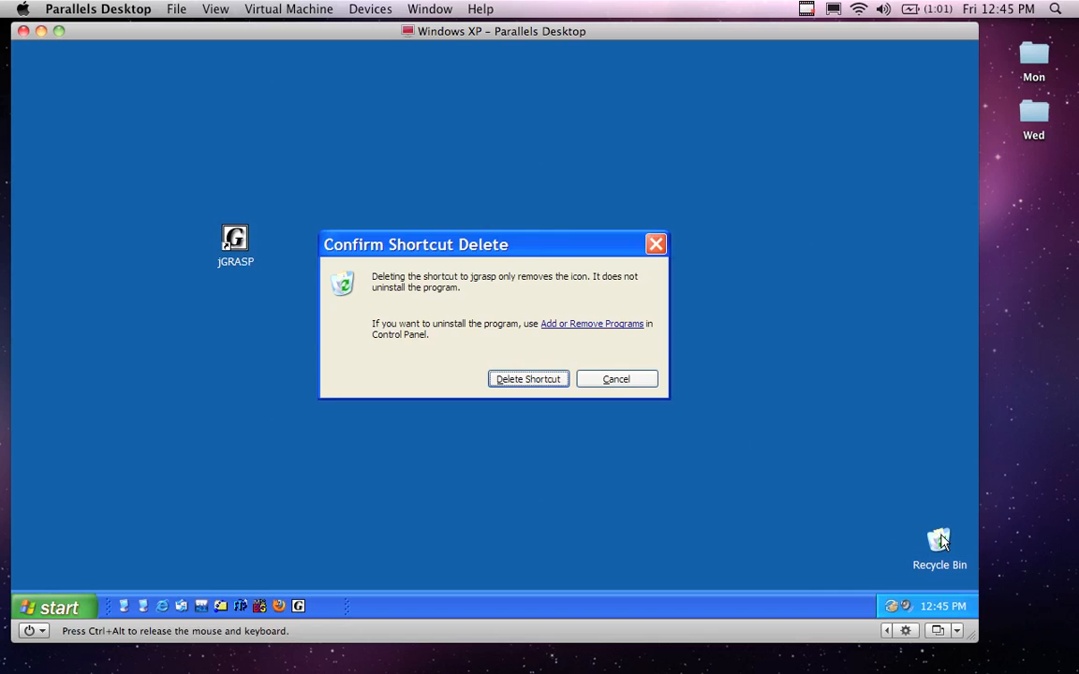
pyautogui.click(527, 379)
pyautogui.rightClick(401, 614)
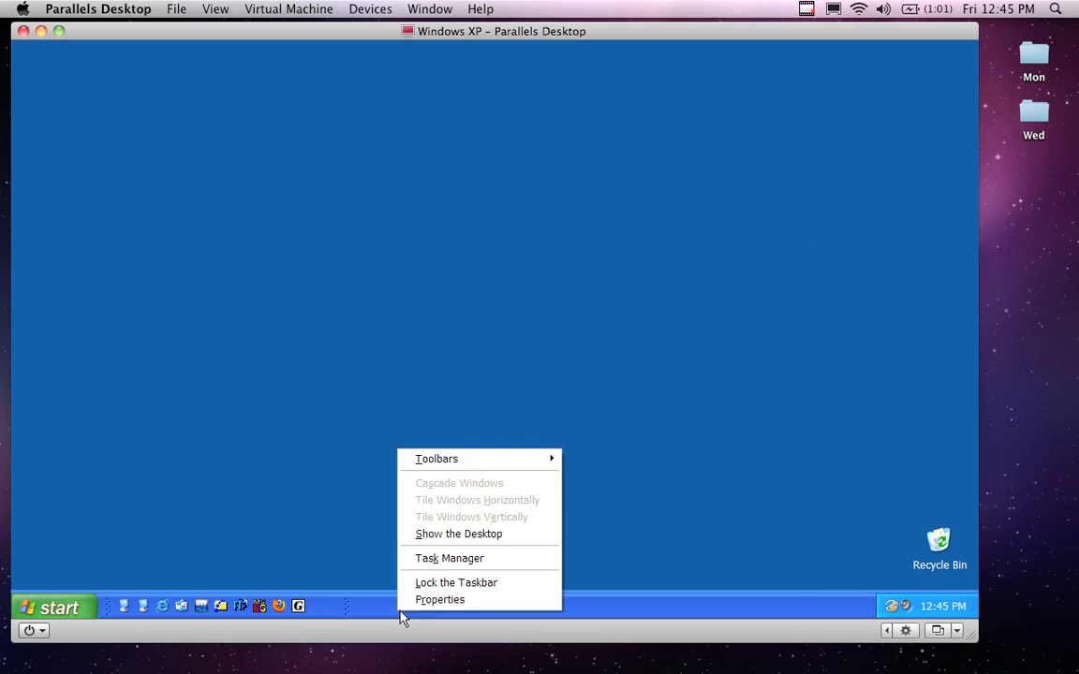
pyautogui.click(418, 582)
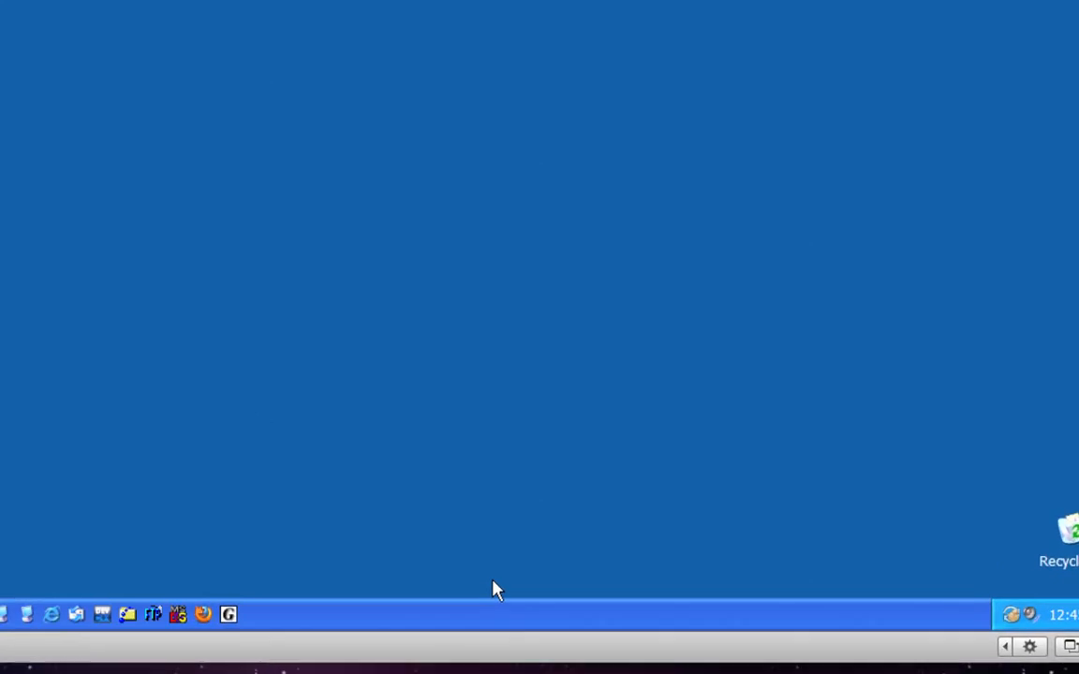
# Step: Launch jGRASP from Quick Launch and decline sending usage data
pyautogui.click(208, 617)
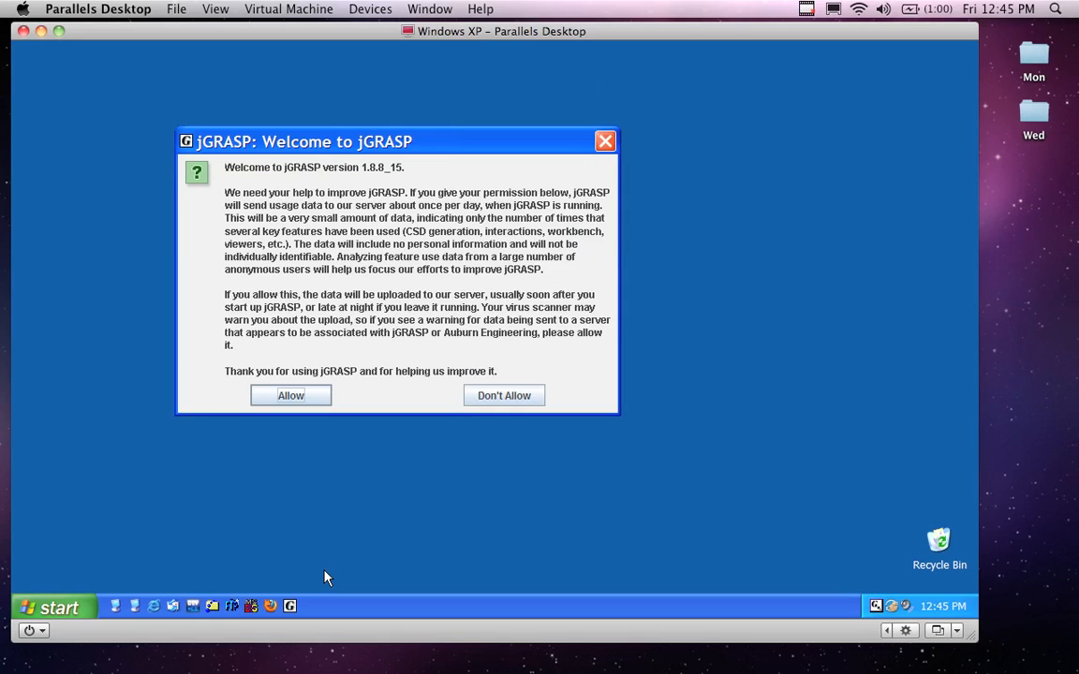
pyautogui.moveTo(409, 149); pyautogui.dragTo(486, 143)
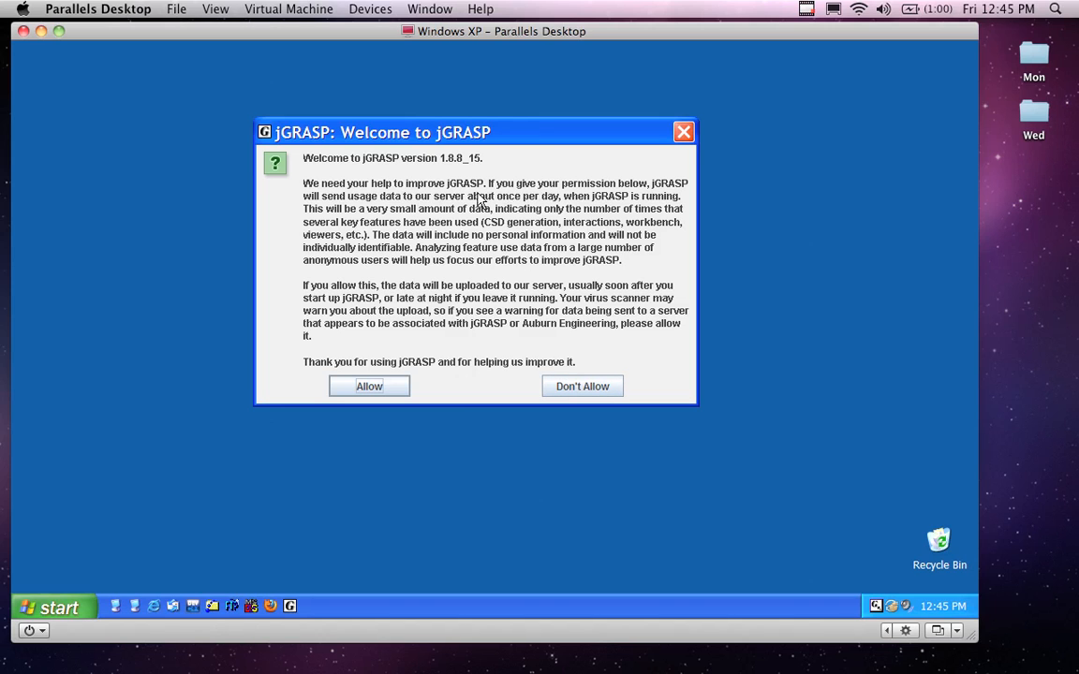
pyautogui.click(582, 386)
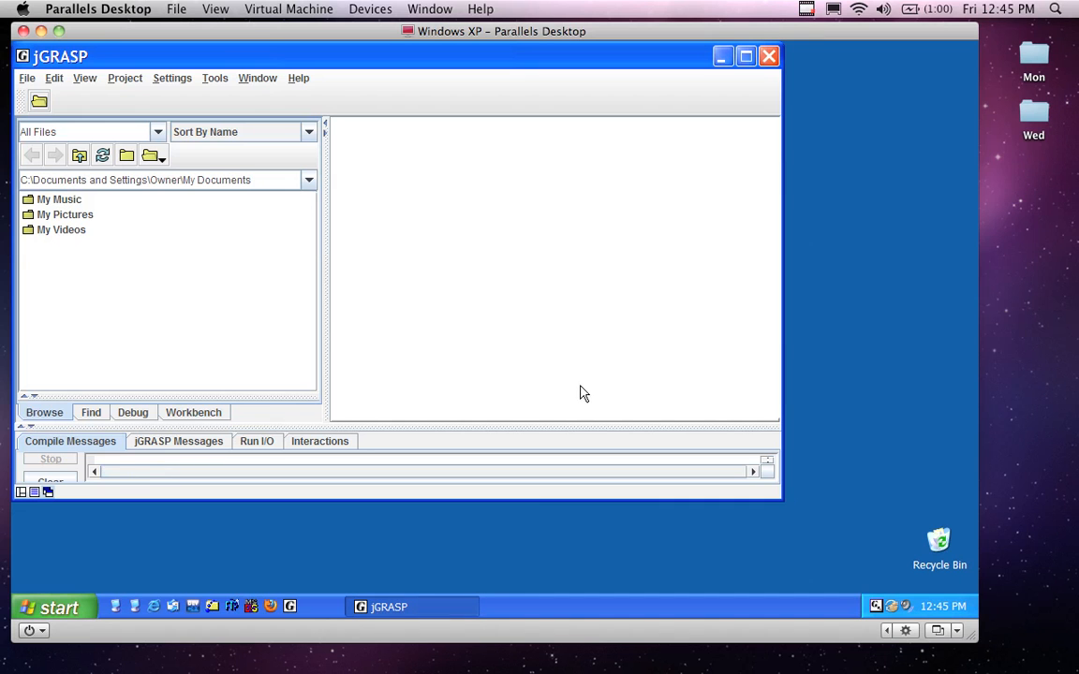
# Step: Create a new blank Java file in jGRASP and exit the program without saving it
pyautogui.moveTo(496, 67); pyautogui.dragTo(605, 78)
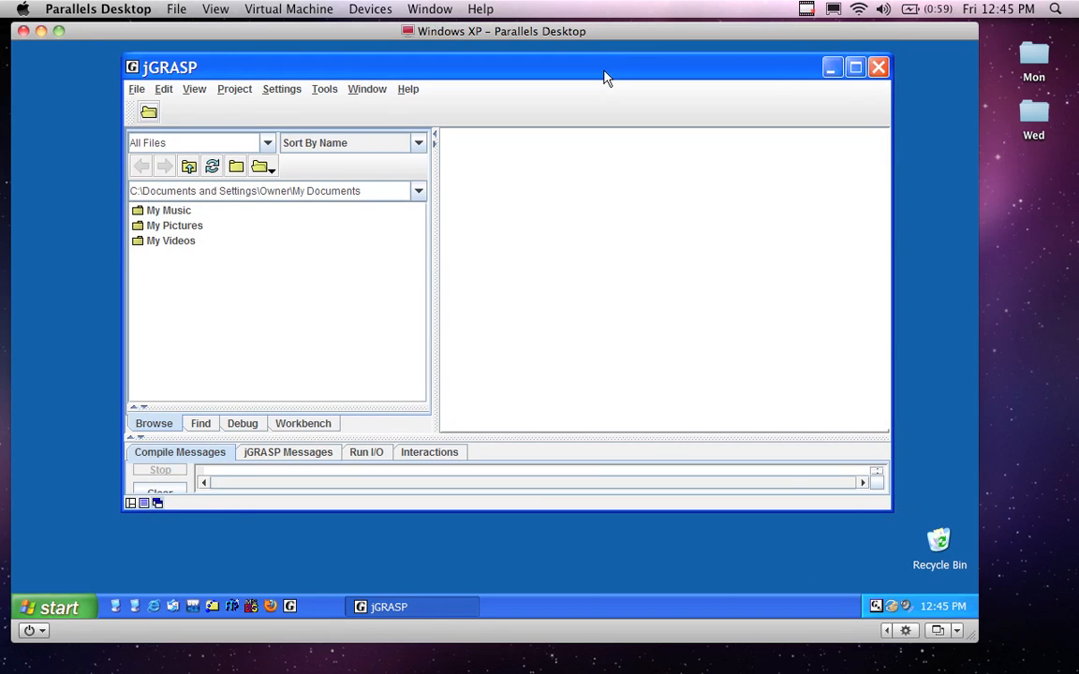
pyautogui.moveTo(605, 78); pyautogui.dragTo(592, 84)
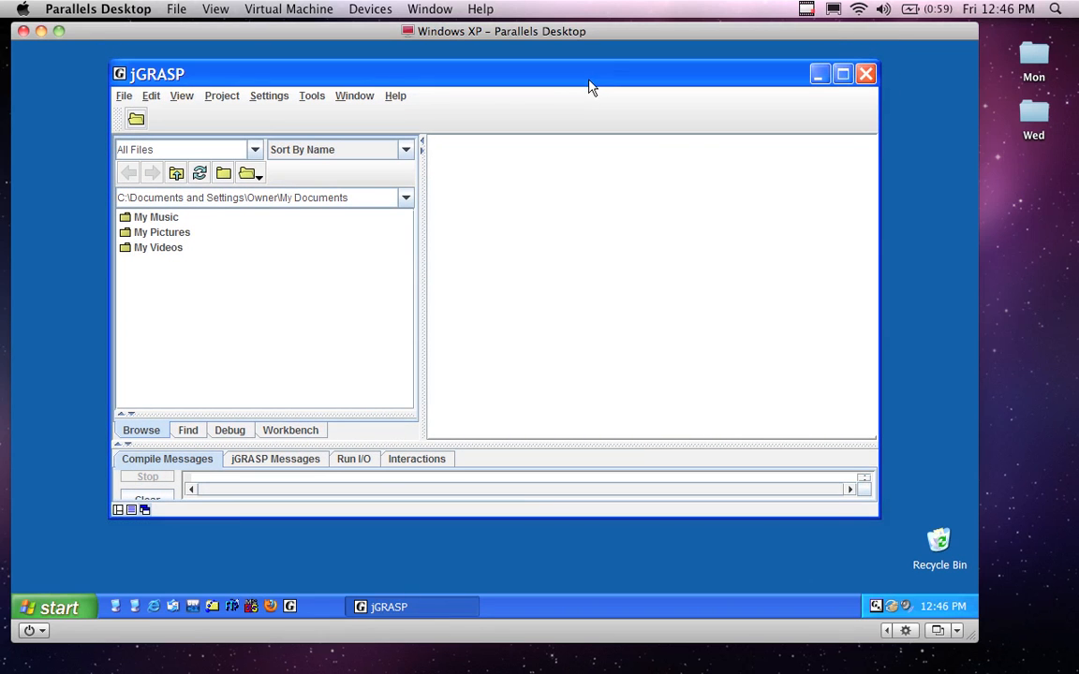
pyautogui.click(125, 96)
pyautogui.moveTo(132, 120)
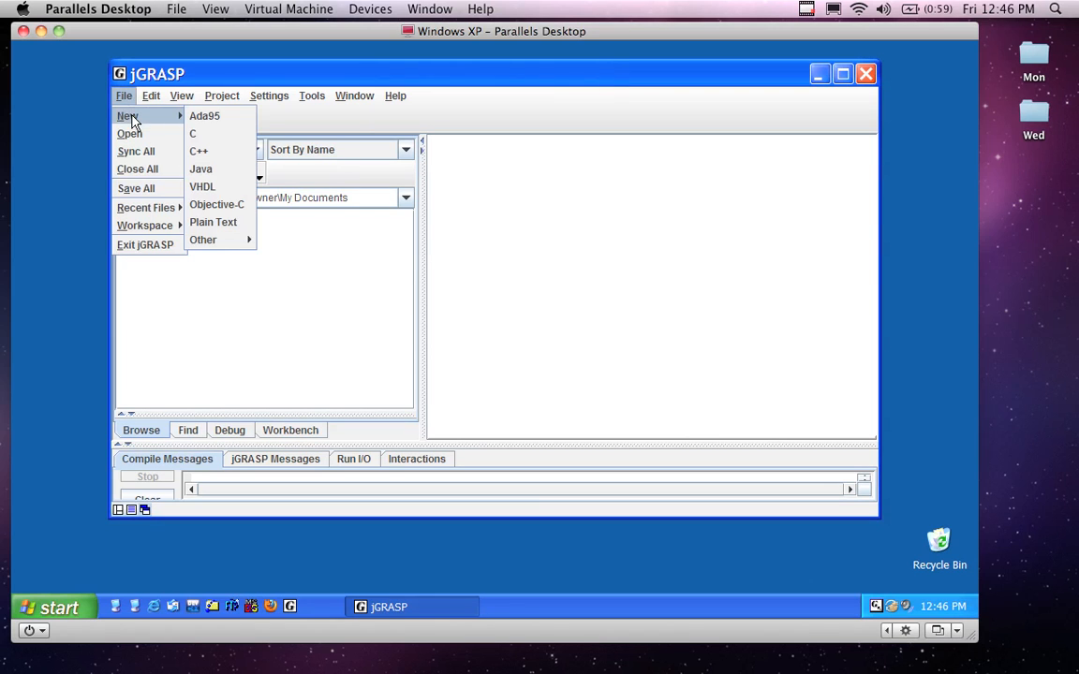
pyautogui.click(220, 177)
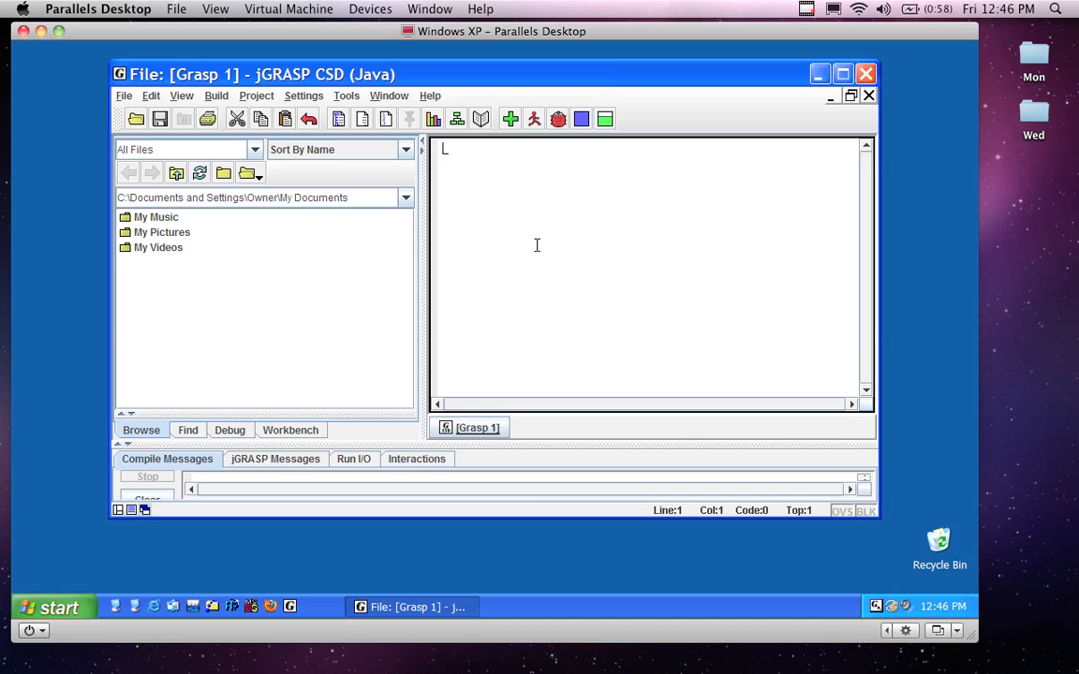
pyautogui.click(123, 96)
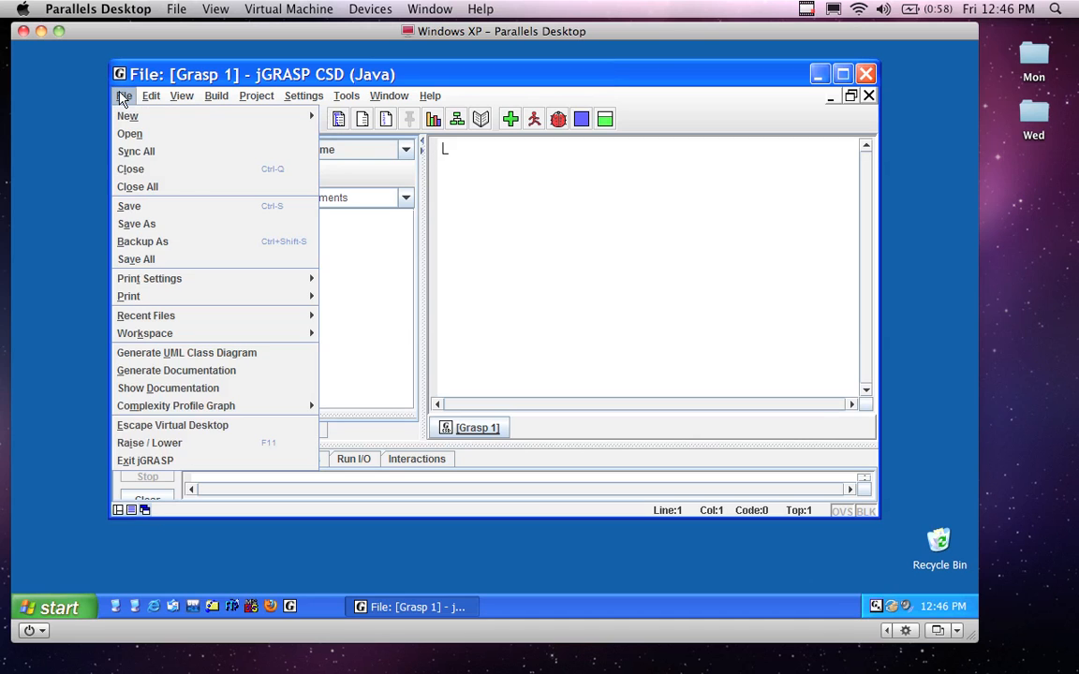
pyautogui.click(141, 455)
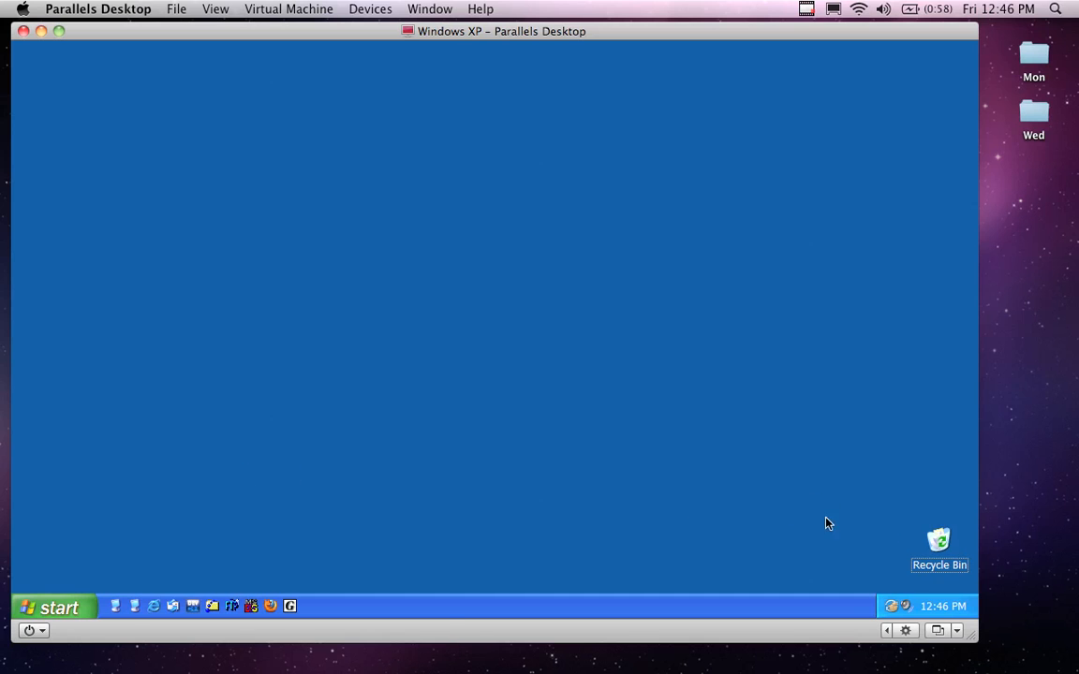
# Step: Switch to Internet Explorer and open the Eclipse Downloads page from the favorites
pyautogui.click(154, 607)
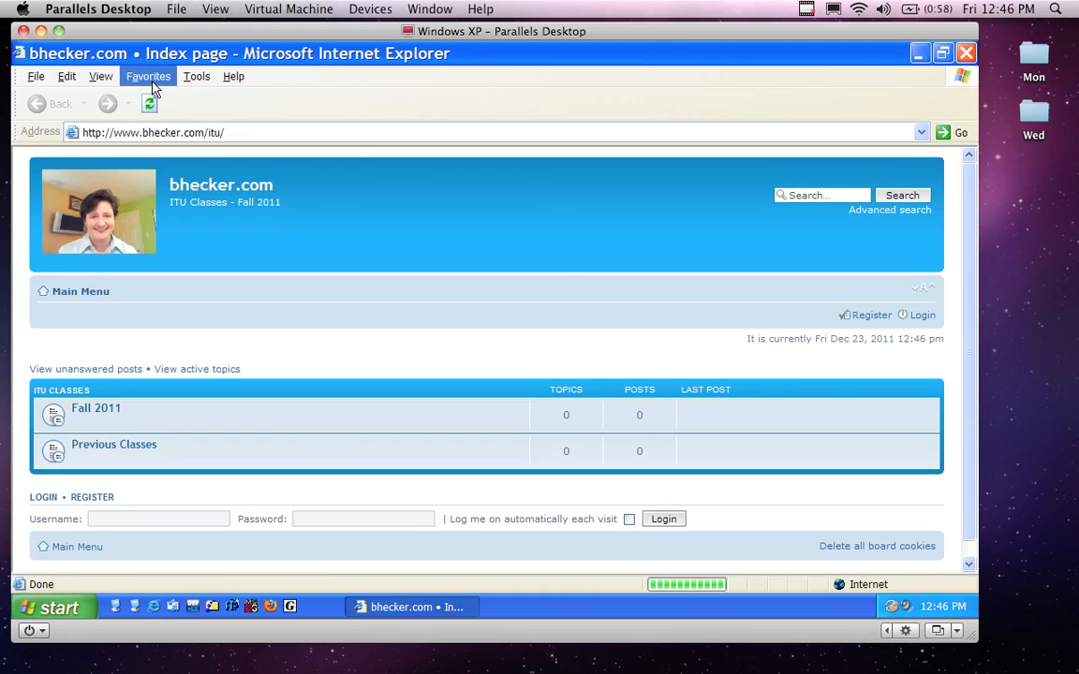
pyautogui.click(150, 79)
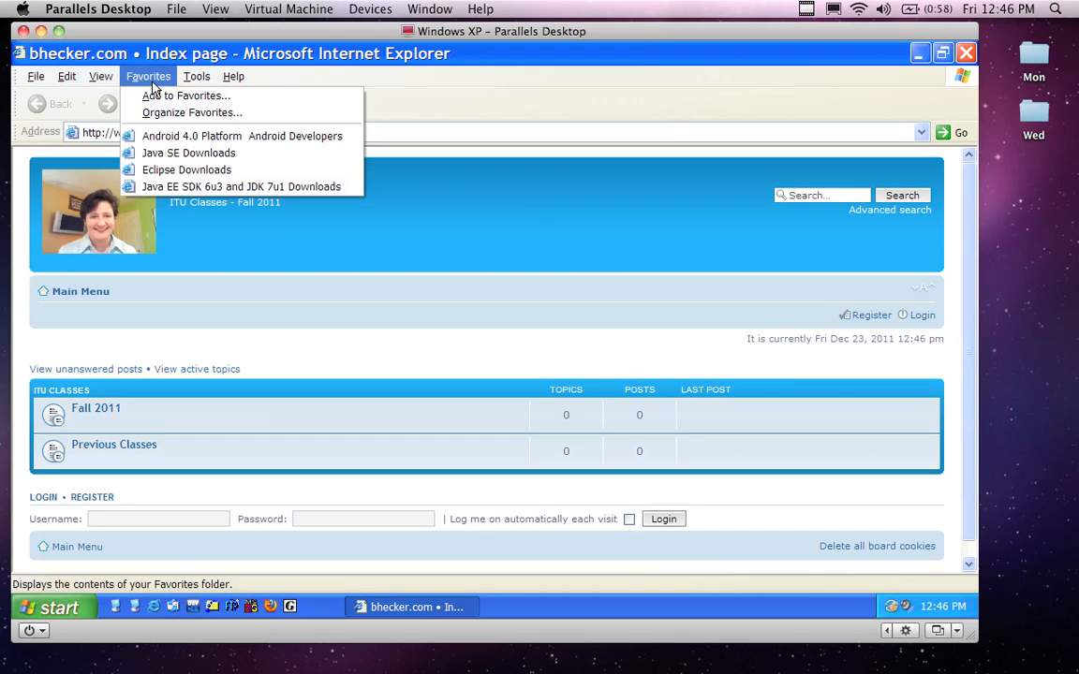
pyautogui.click(183, 183)
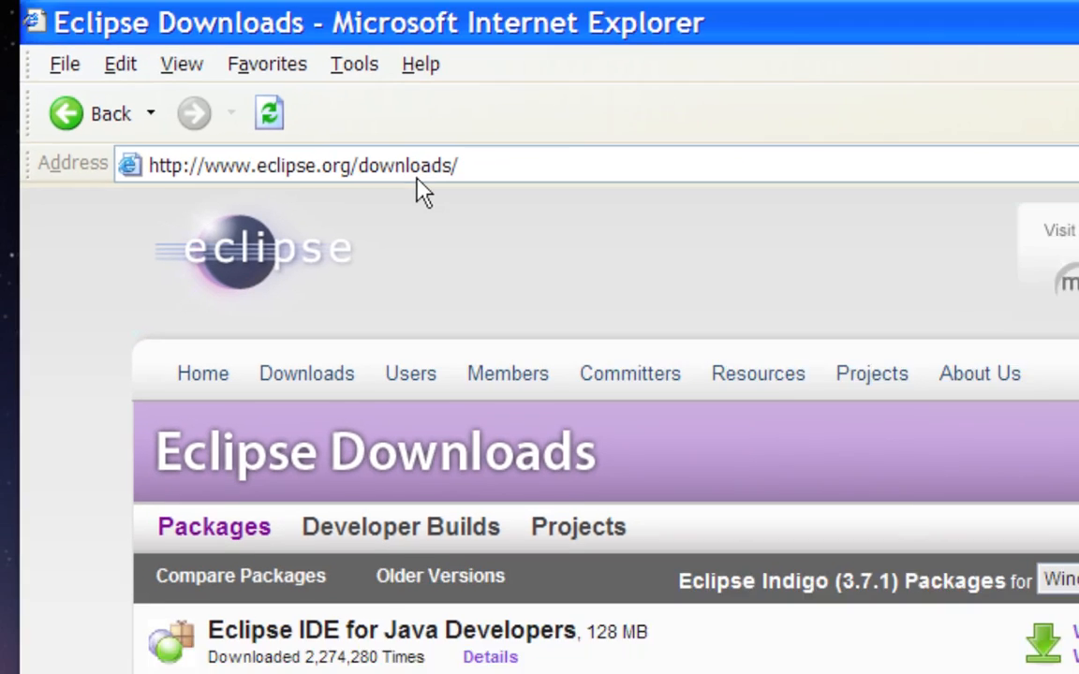
# Step: Download the Windows 32 Bit Eclipse IDE for Java Developers from The Pennsylvania State University mirror, saving the zip to the desktop
pyautogui.scroll(-3, 261, 273)
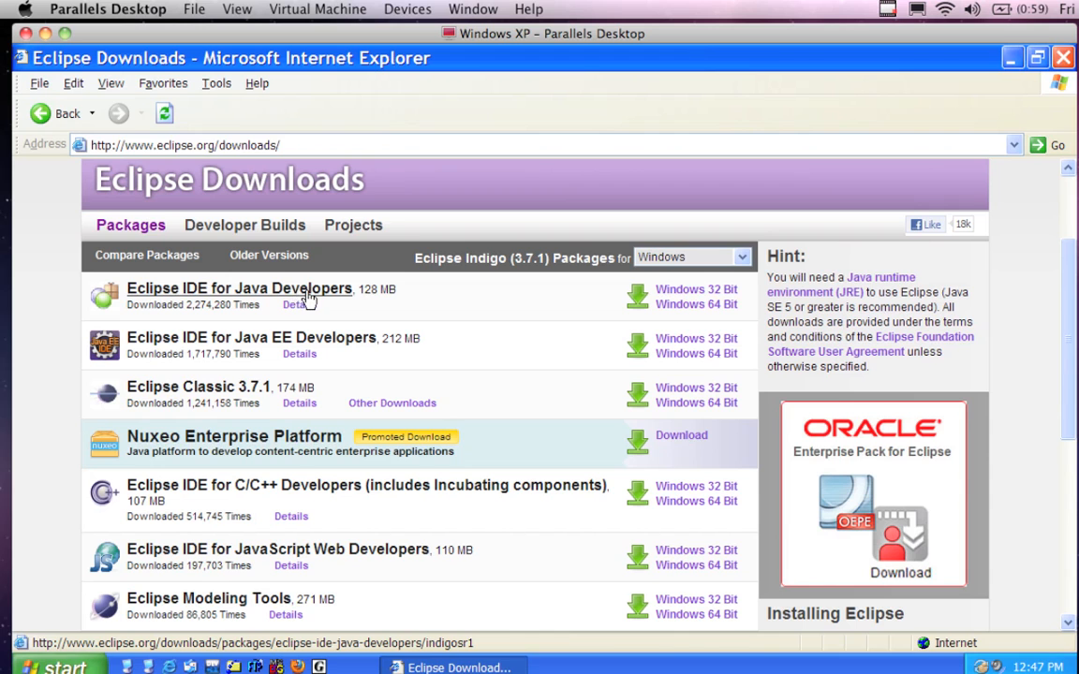
pyautogui.click(688, 298)
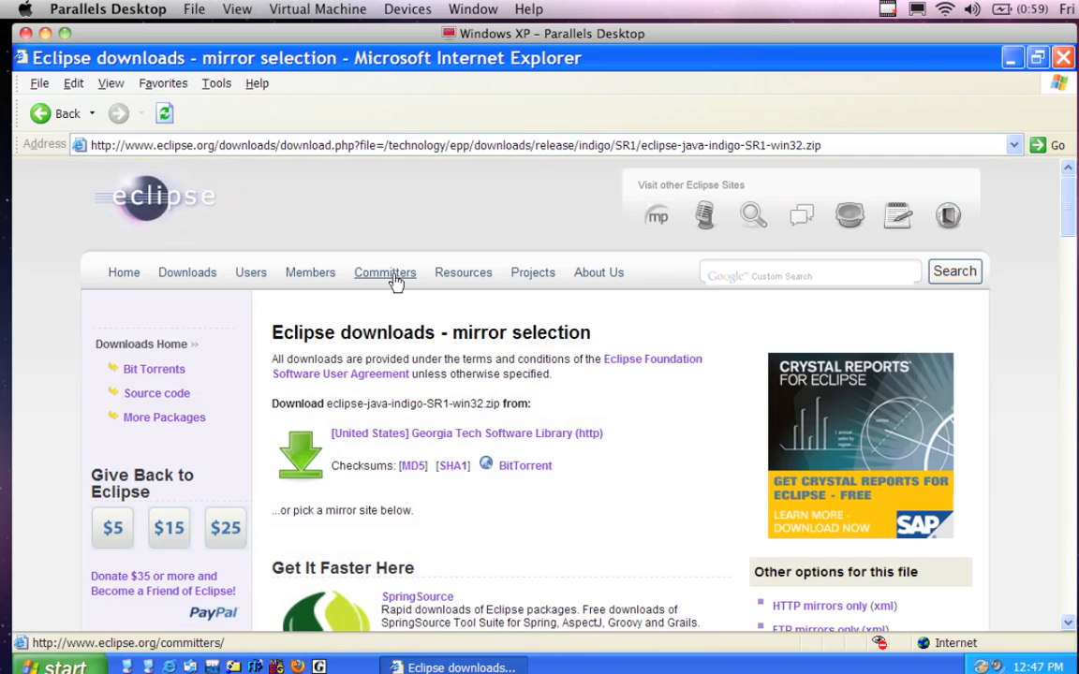
pyautogui.scroll(-10, 395, 283)
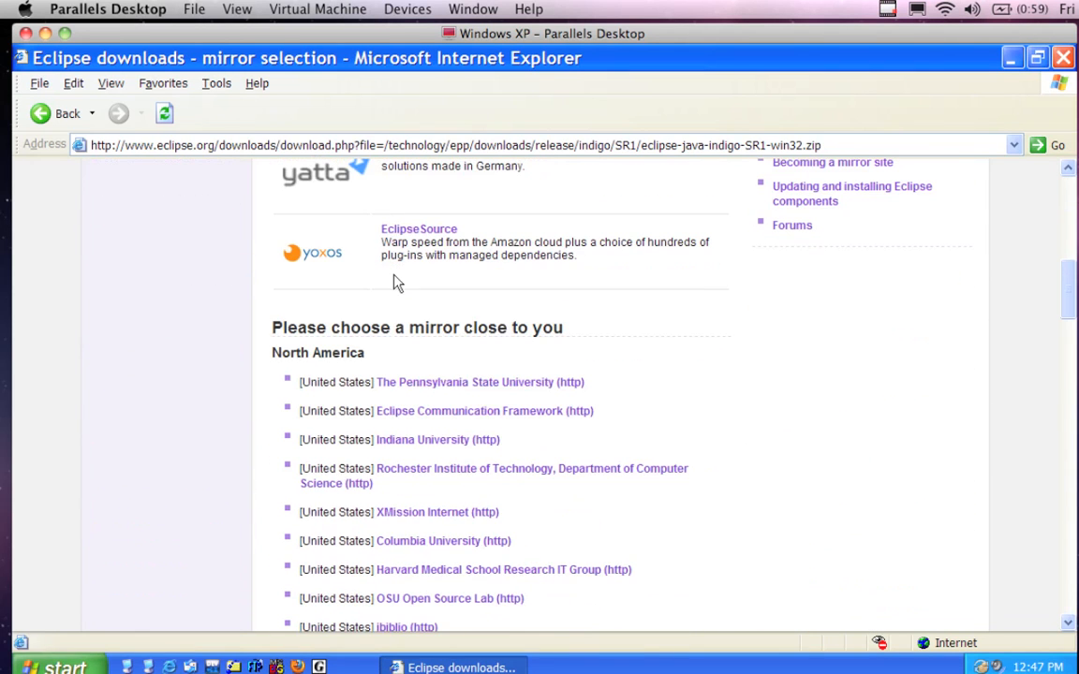
pyautogui.click(426, 388)
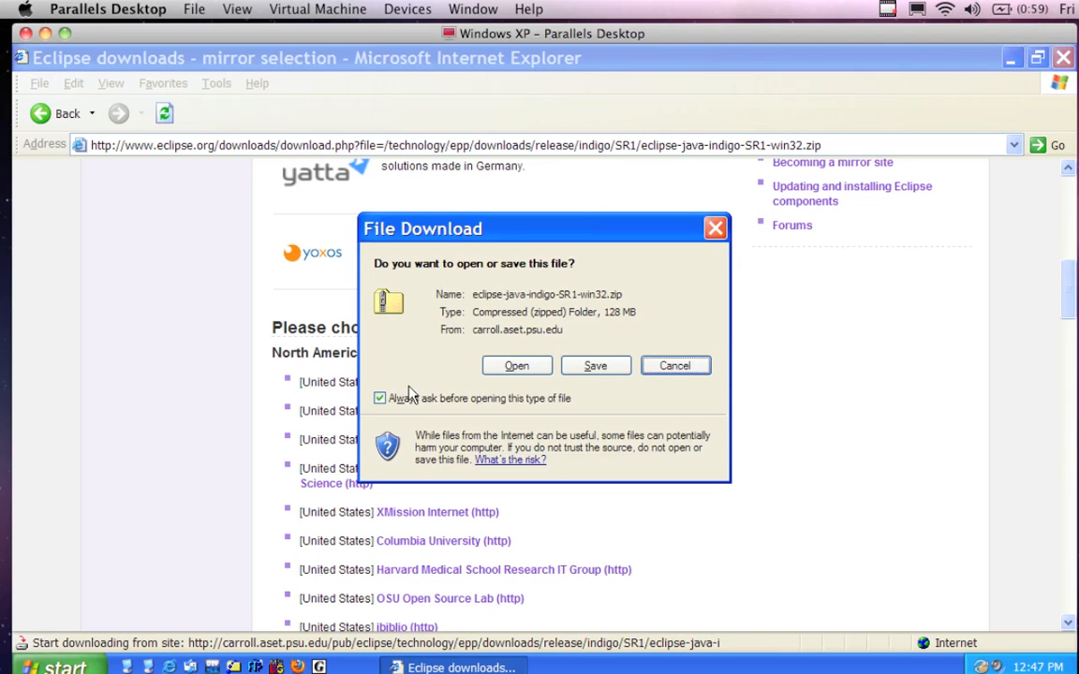
pyautogui.click(596, 366)
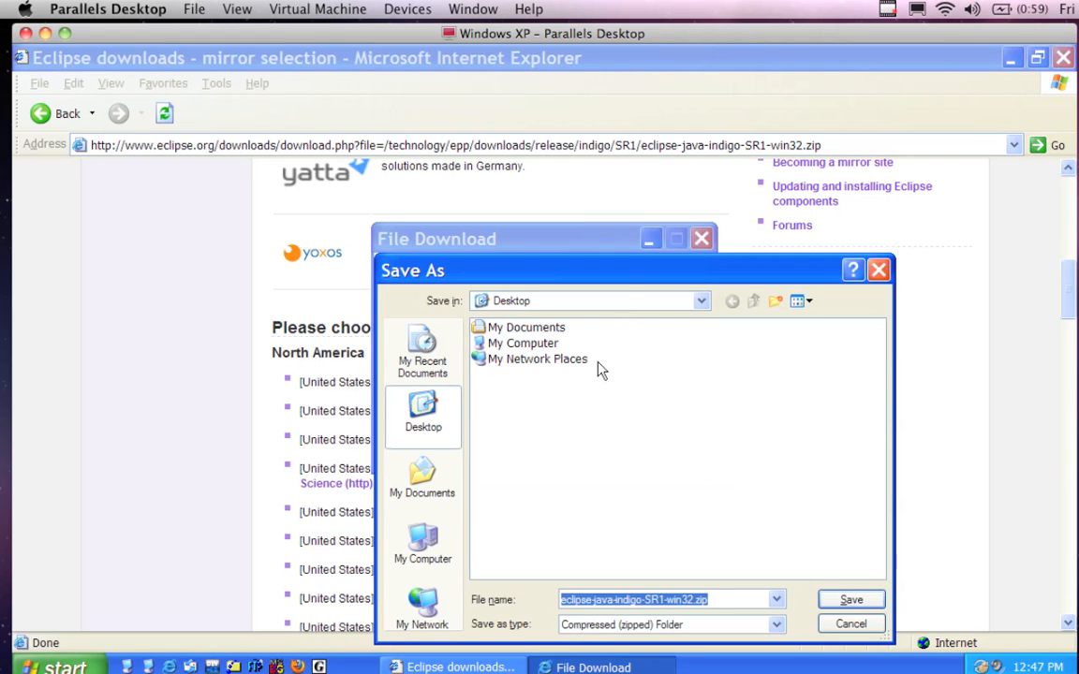
pyautogui.moveTo(627, 268); pyautogui.dragTo(513, 110)
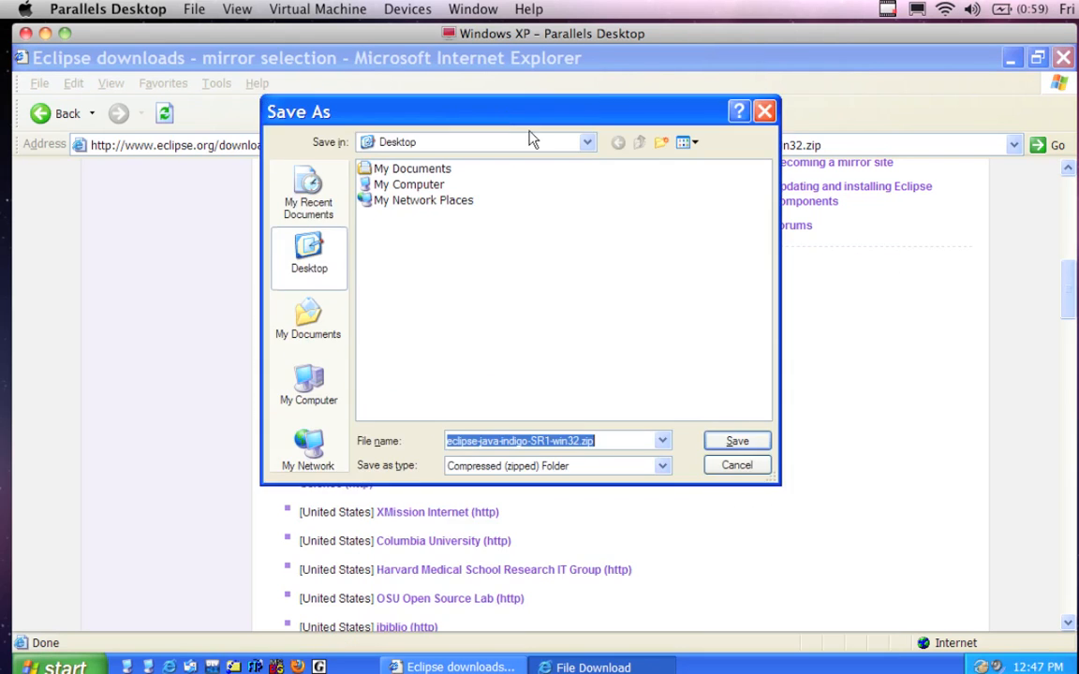
pyautogui.click(736, 441)
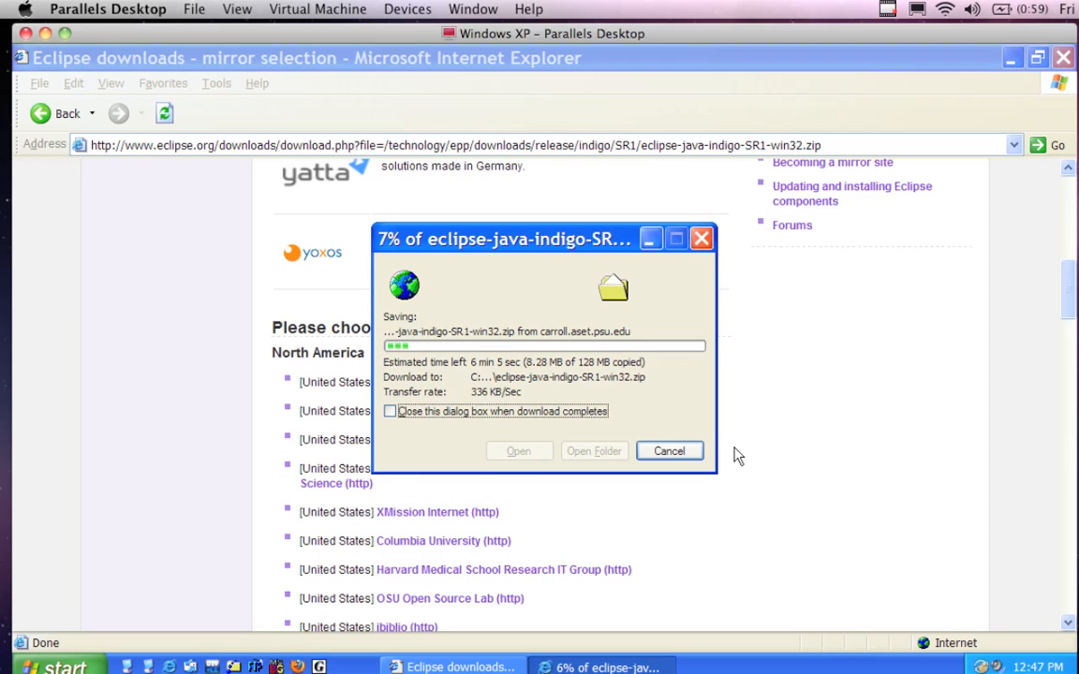
# Step: Open My Documents in a file window and delete the eclipse folder from Program Files on Local Disk (C:)
pyautogui.click(67, 667)
pyautogui.click(94, 492)
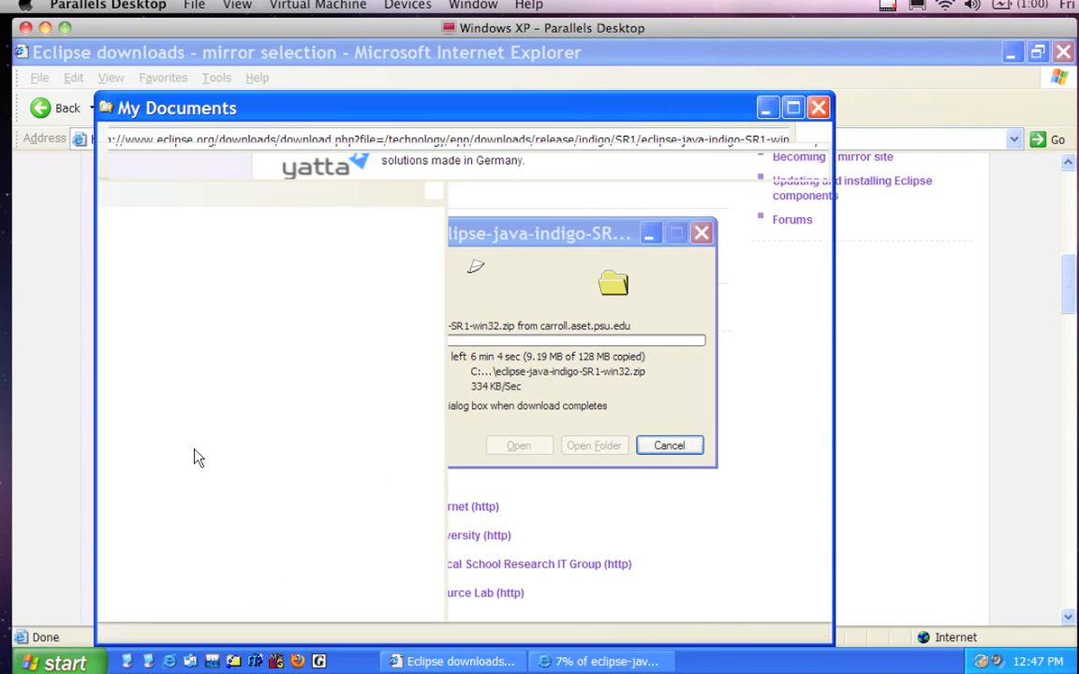
pyautogui.click(108, 304)
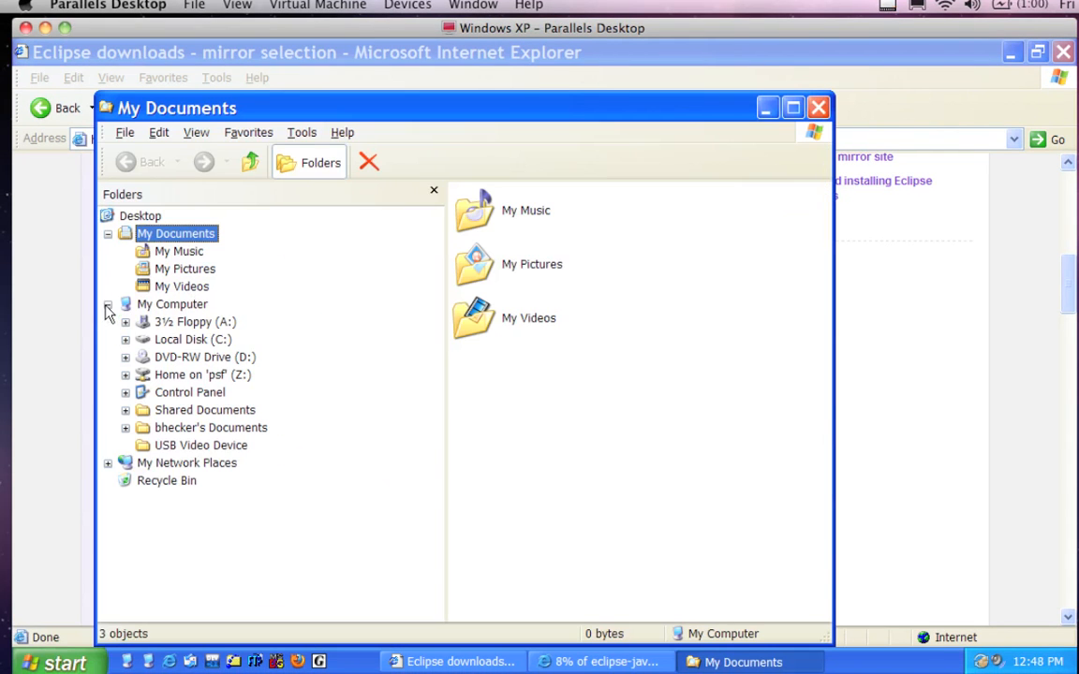
pyautogui.click(175, 340)
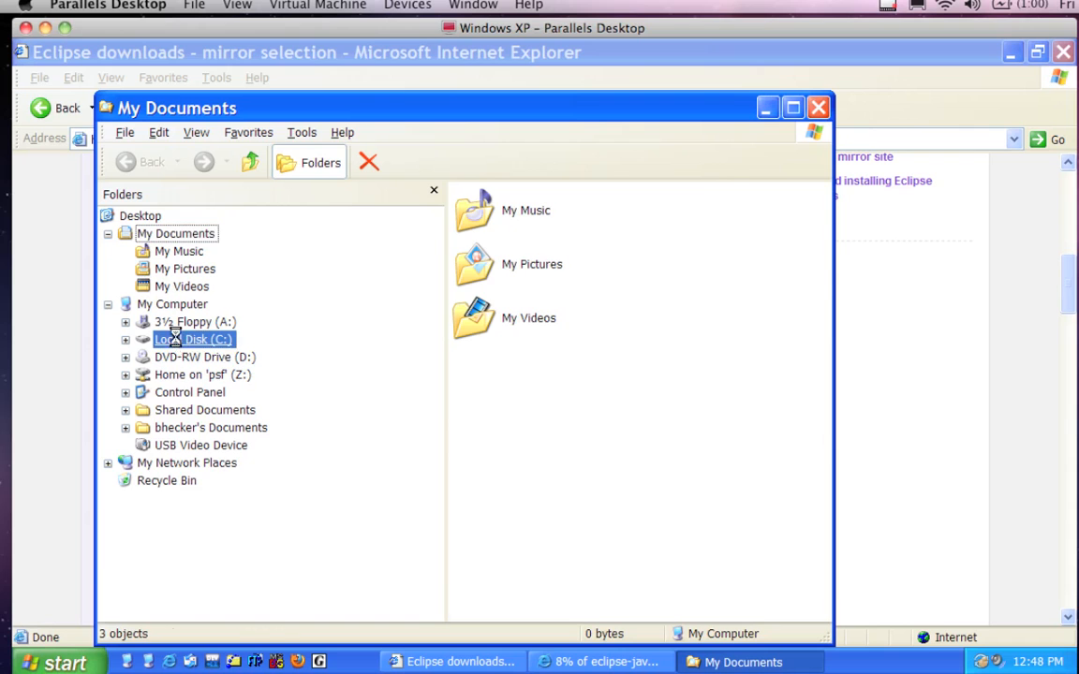
pyautogui.click(208, 410)
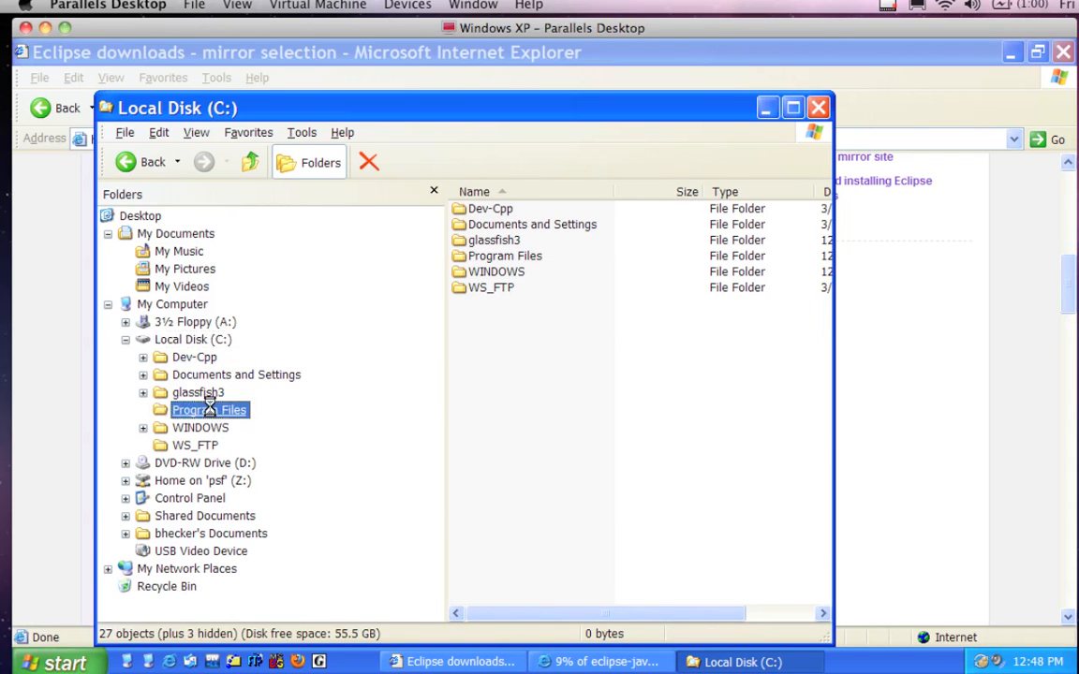
pyautogui.click(208, 305)
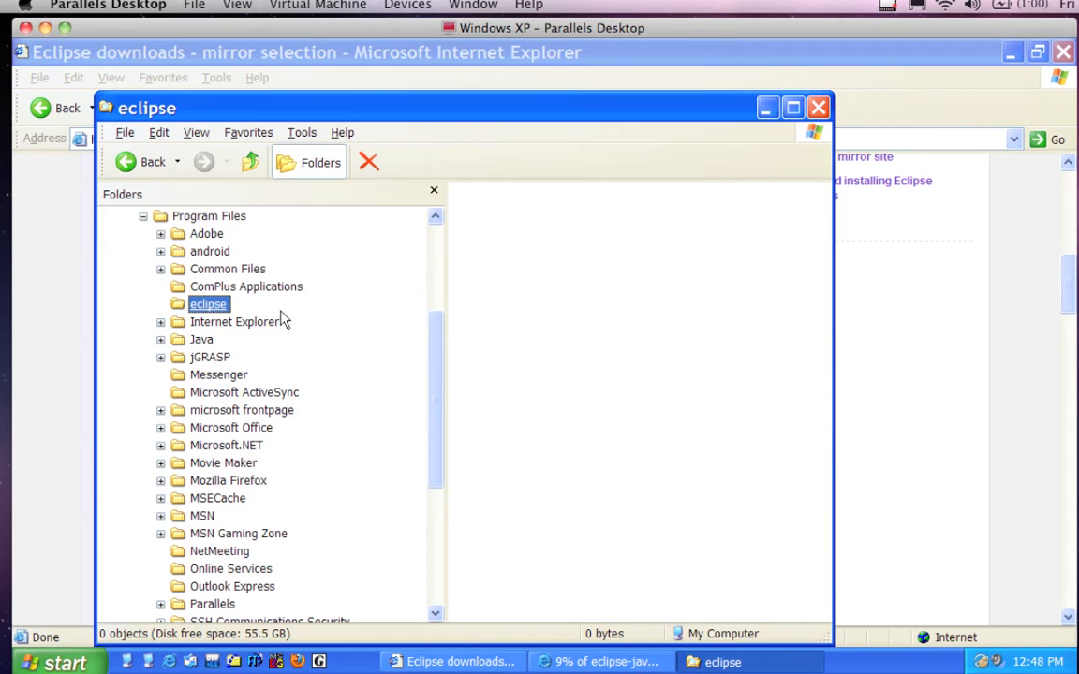
pyautogui.rightClick(228, 305)
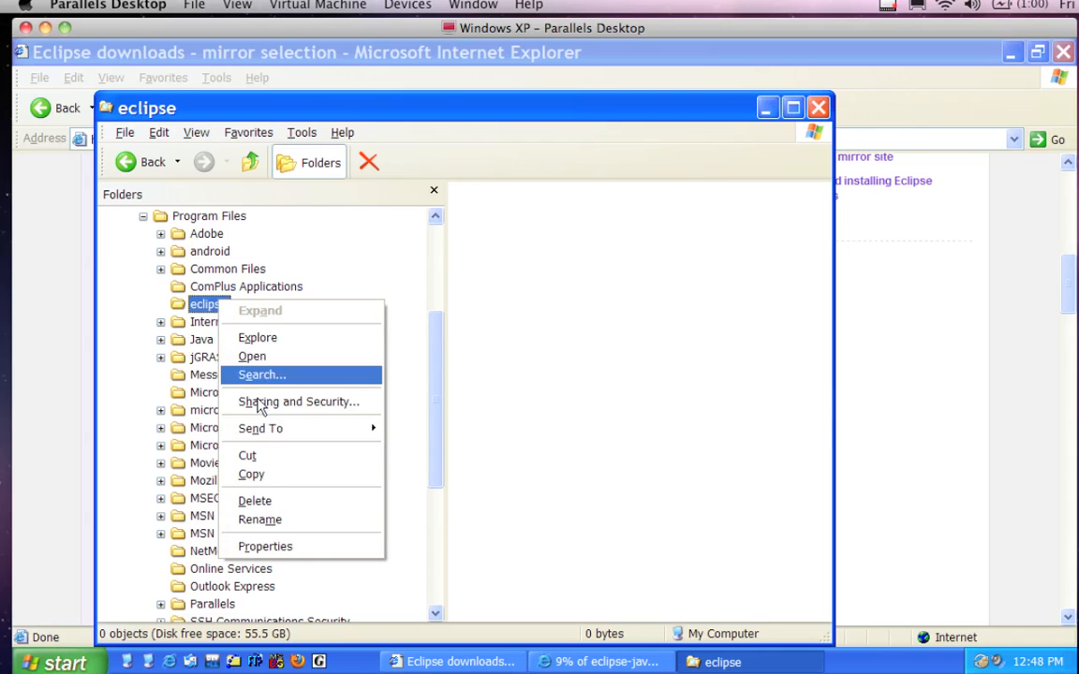
pyautogui.click(255, 501)
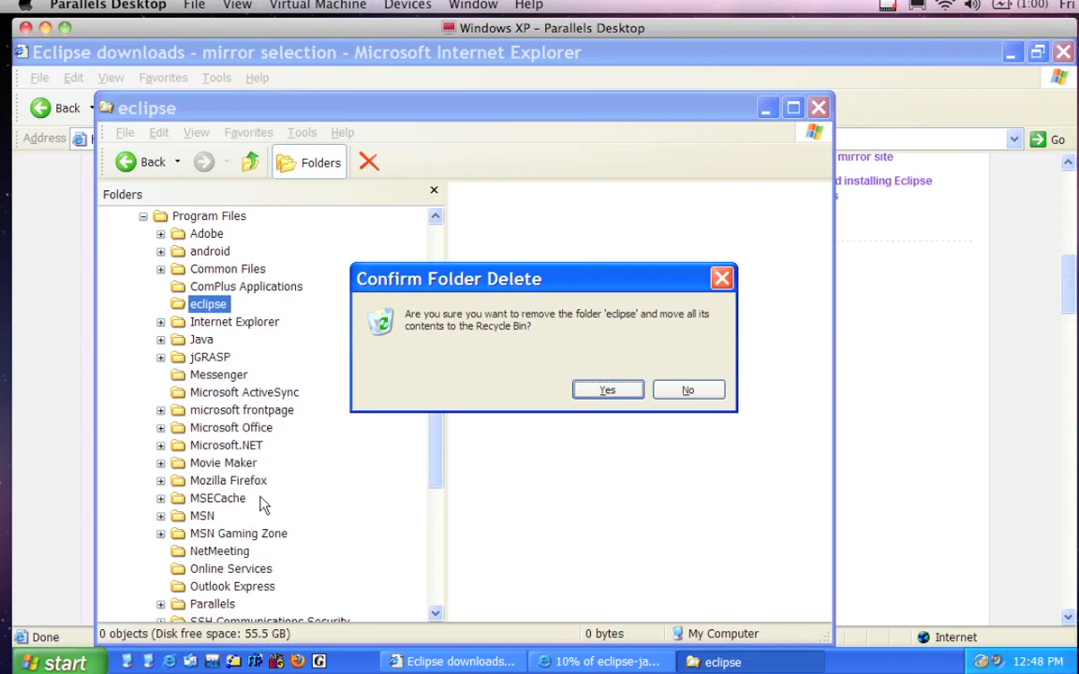
pyautogui.click(604, 390)
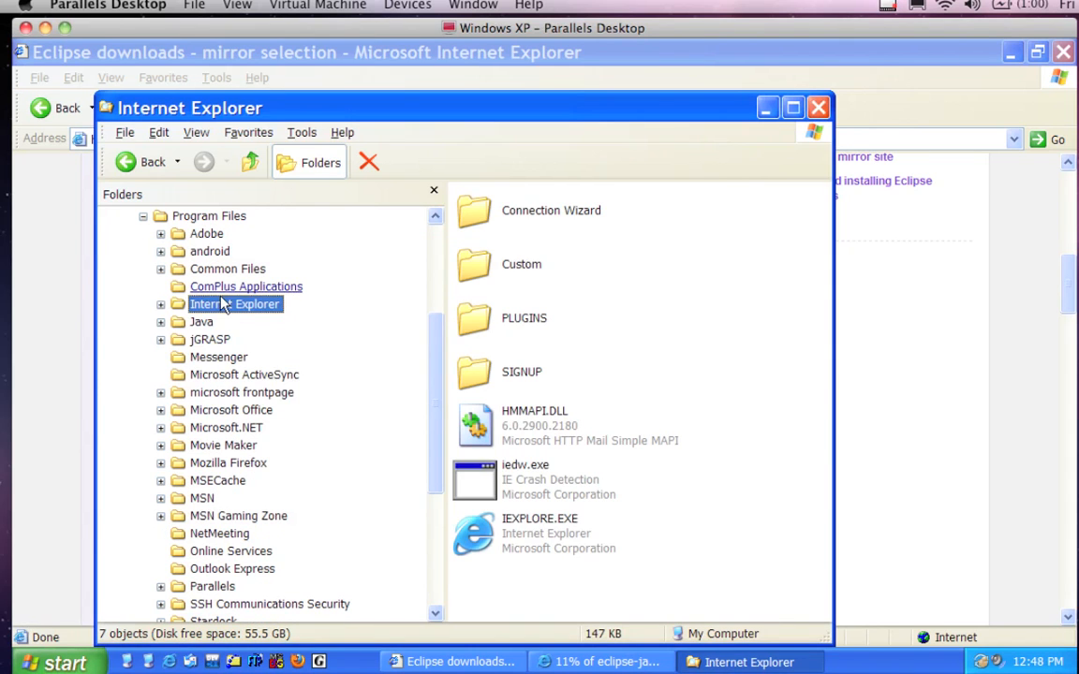
# Step: Examine the jGRASP folder and its bin subfolder in Program Files, and close the file window
pyautogui.click(221, 341)
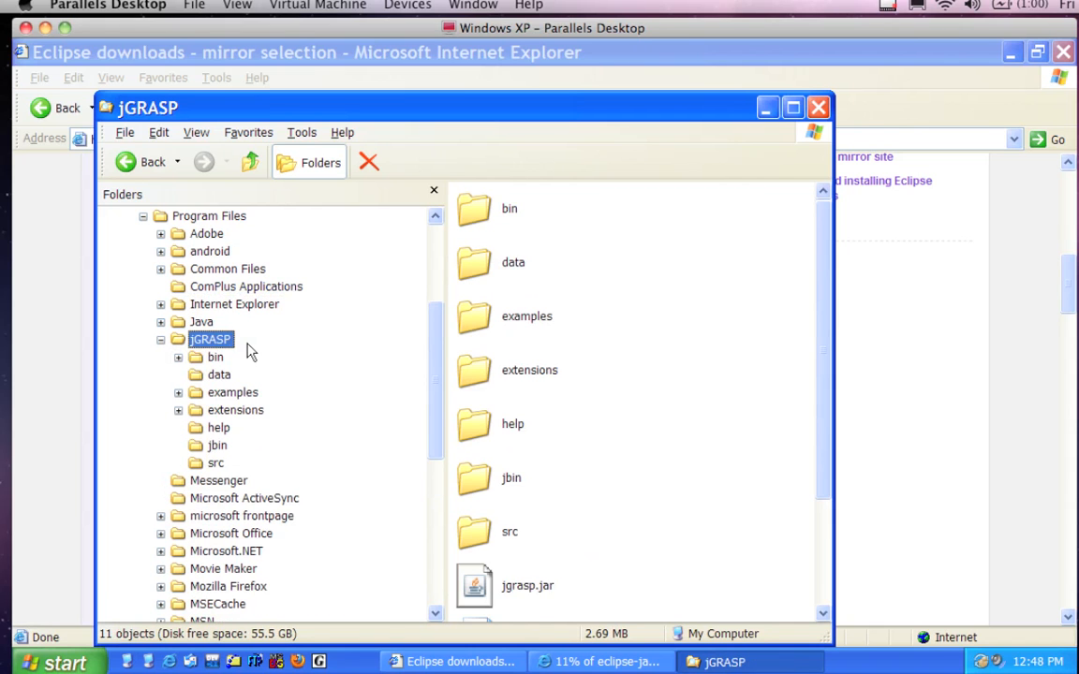
pyautogui.click(215, 360)
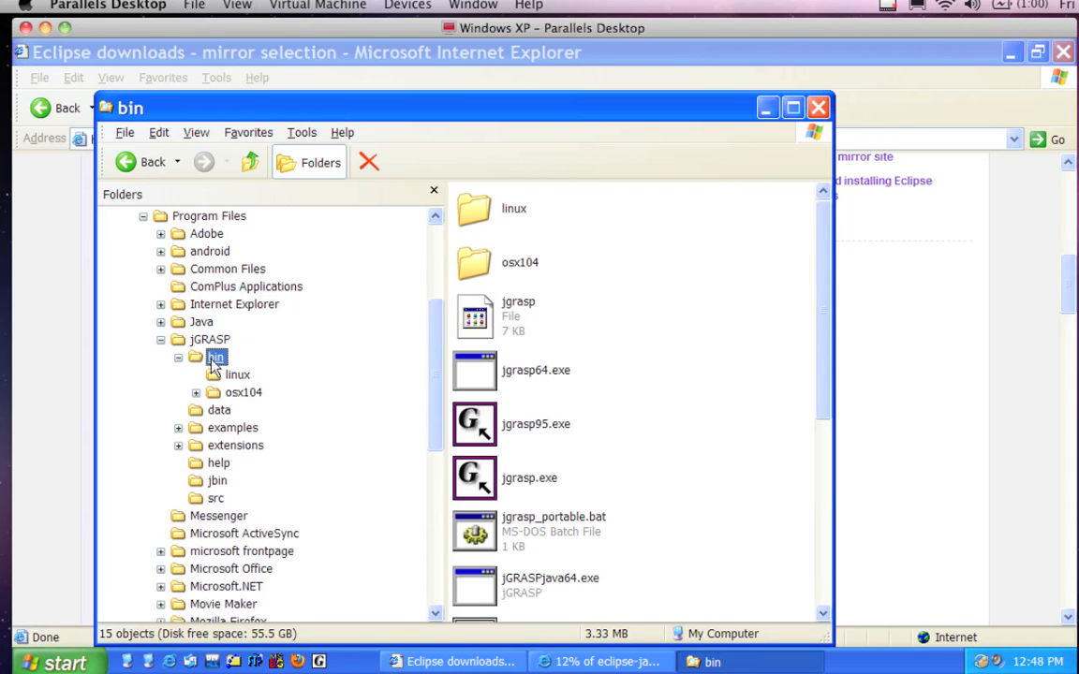
pyautogui.click(160, 340)
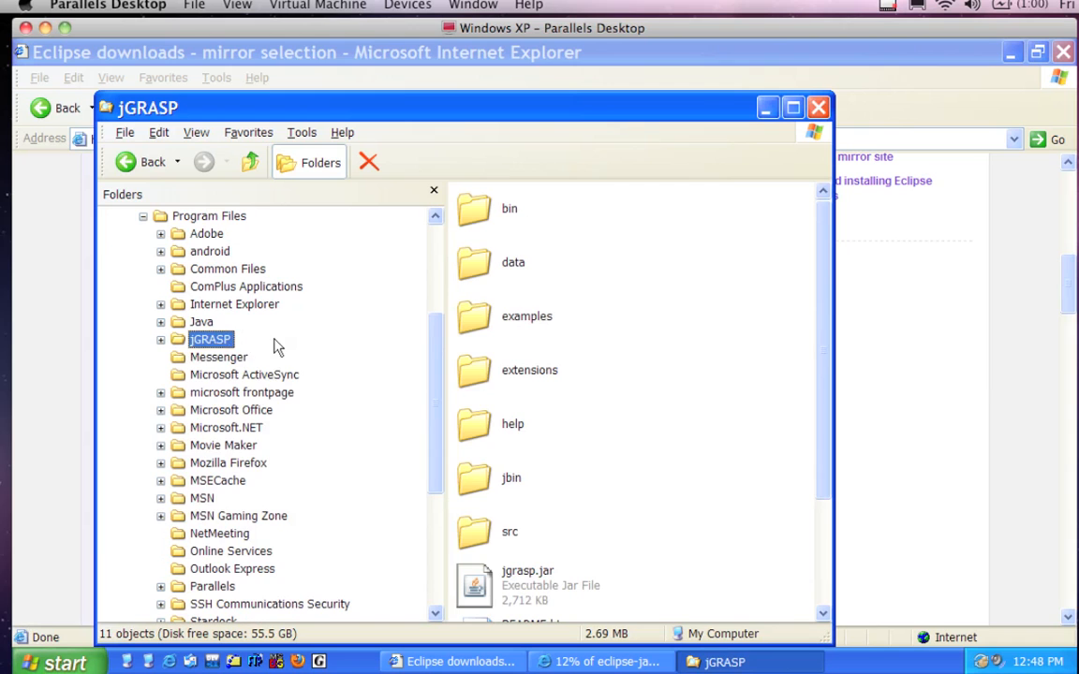
pyautogui.scroll(4, 277, 347)
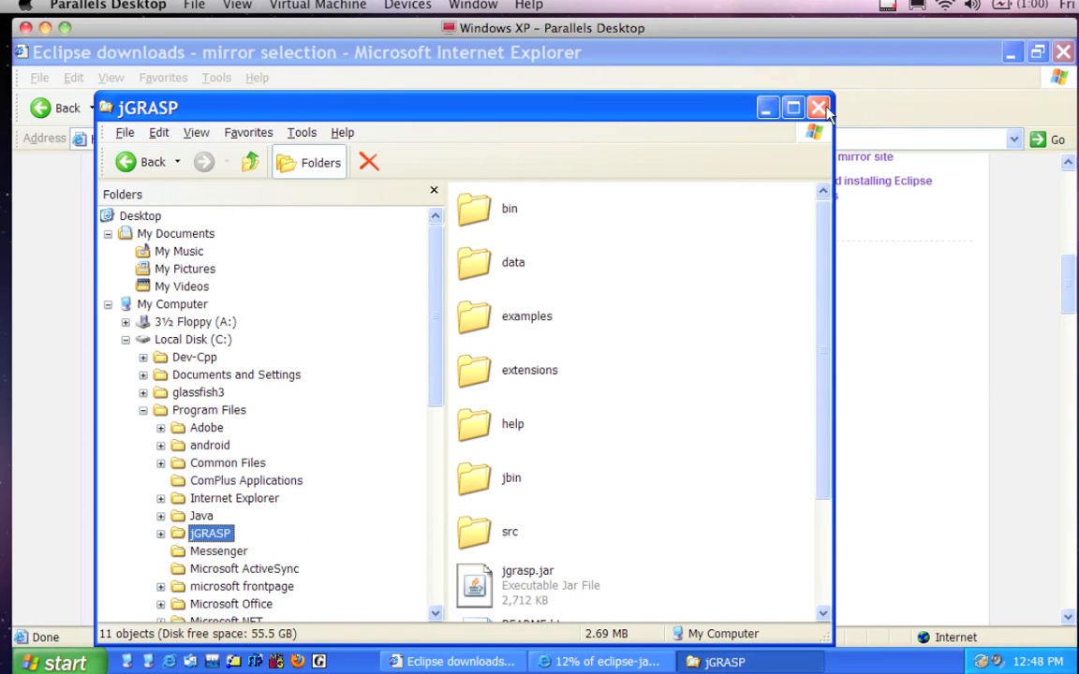
pyautogui.click(819, 108)
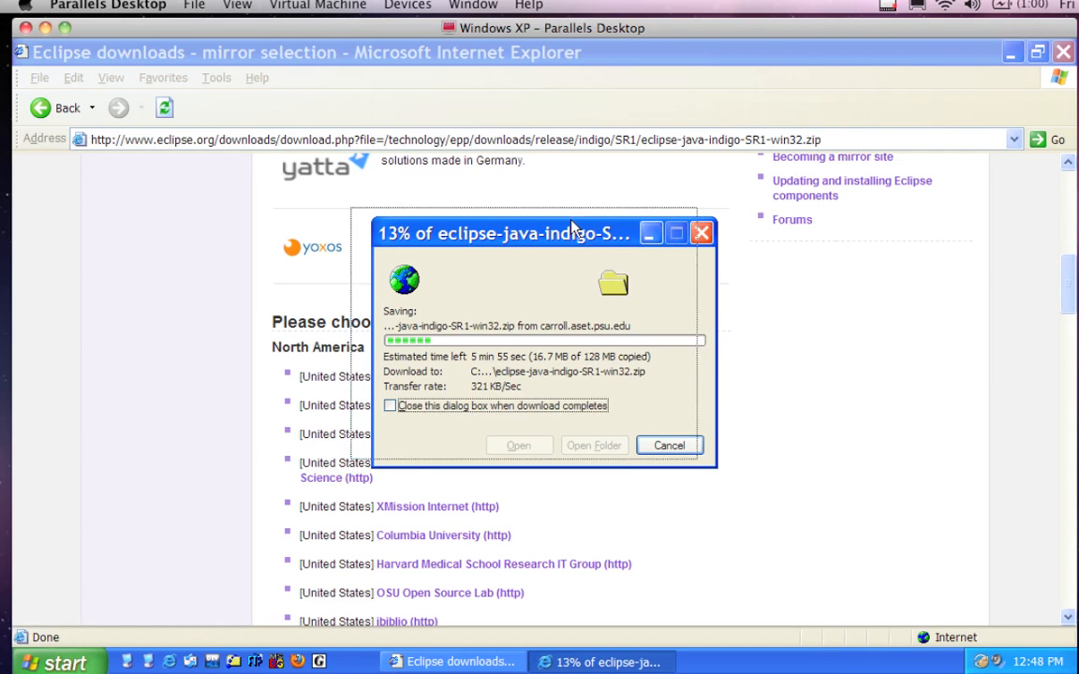
pyautogui.moveTo(573, 229); pyautogui.dragTo(571, 229)
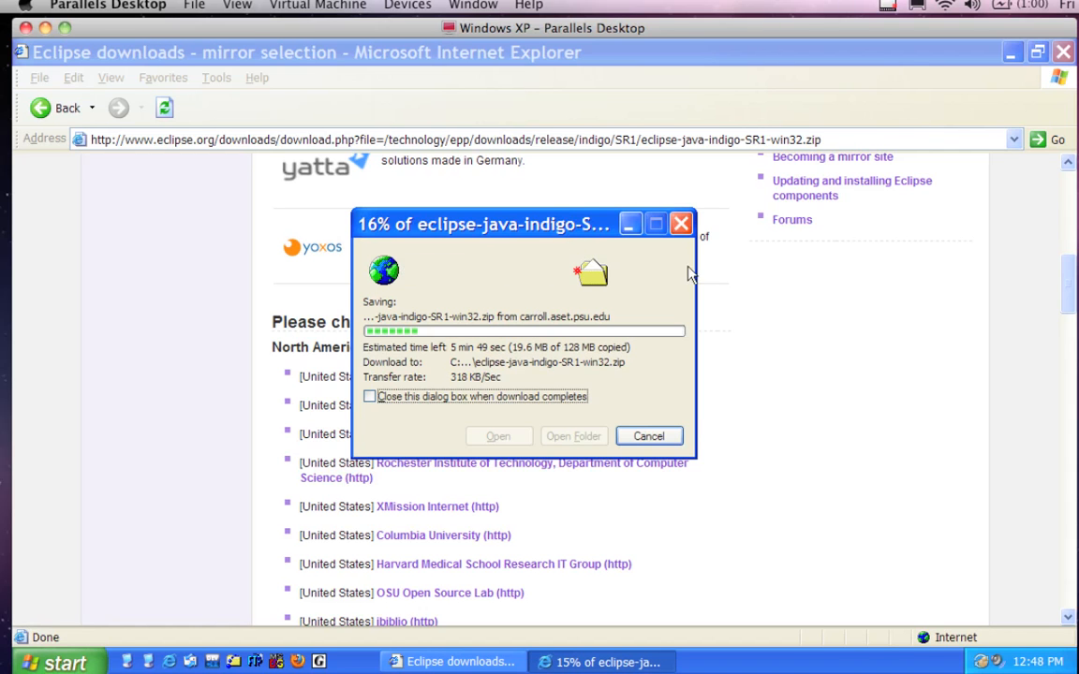
pyautogui.click(888, 9)
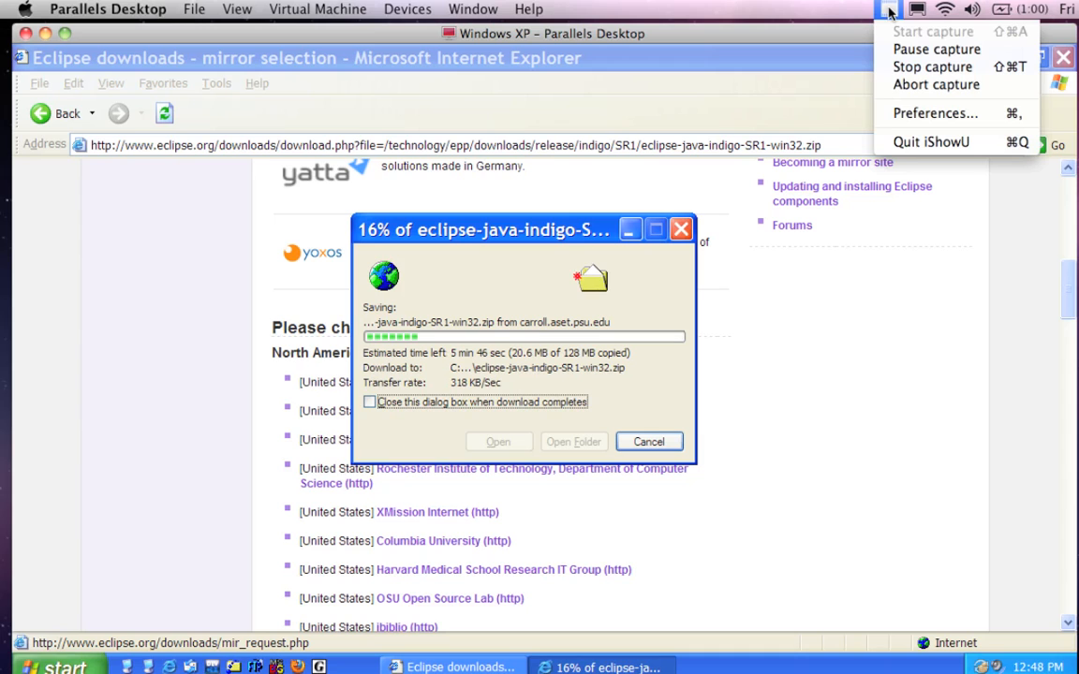
pyautogui.click(895, 52)
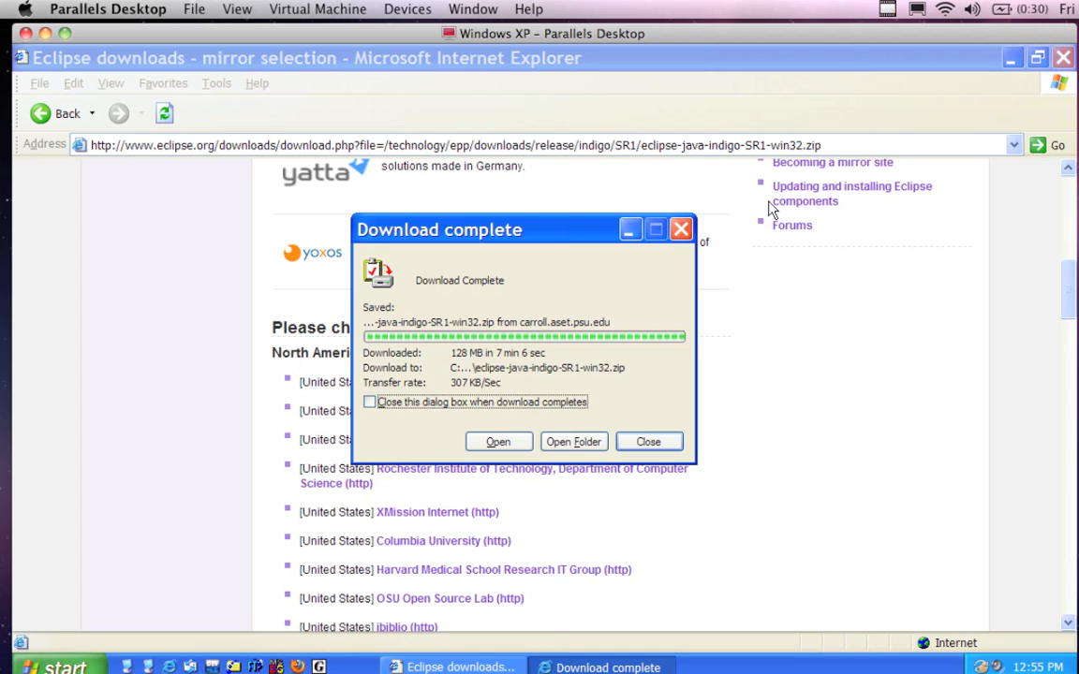
# Step: Close the finished download dialog and Internet Explorer, and select the downloaded Eclipse zip on the desktop
pyautogui.click(650, 444)
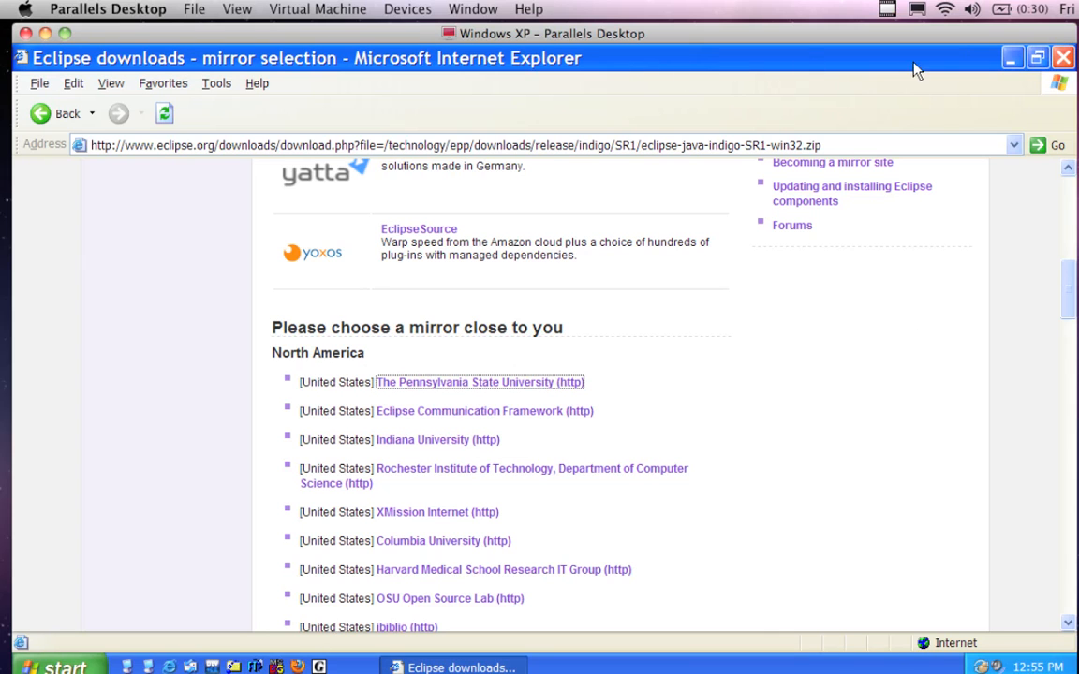
pyautogui.click(1063, 58)
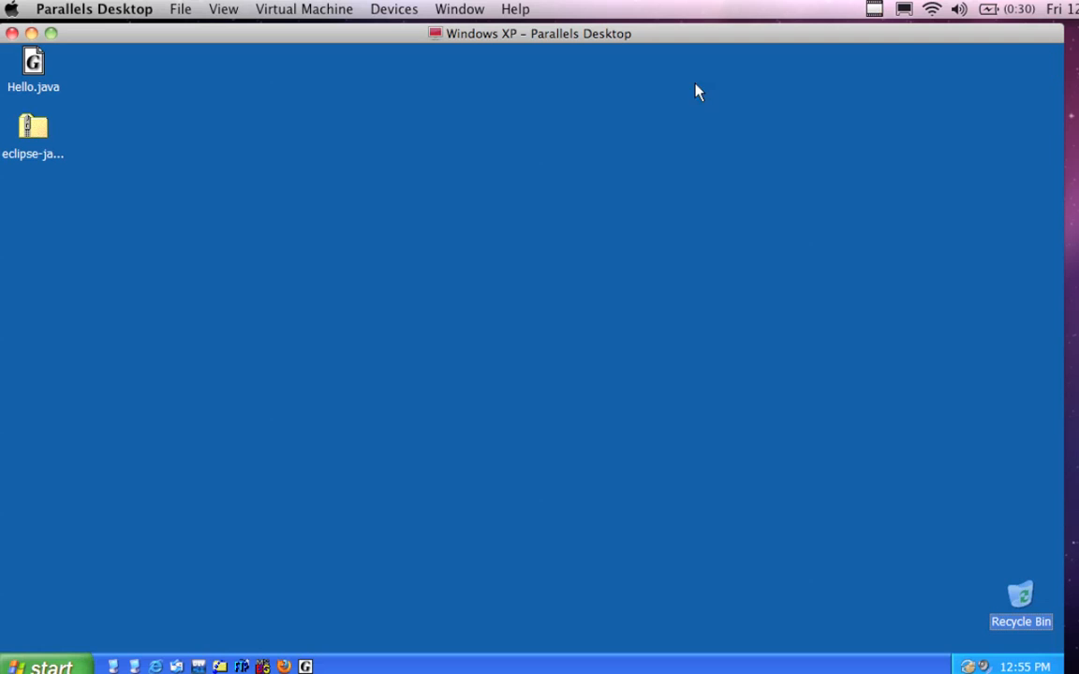
pyautogui.click(27, 127)
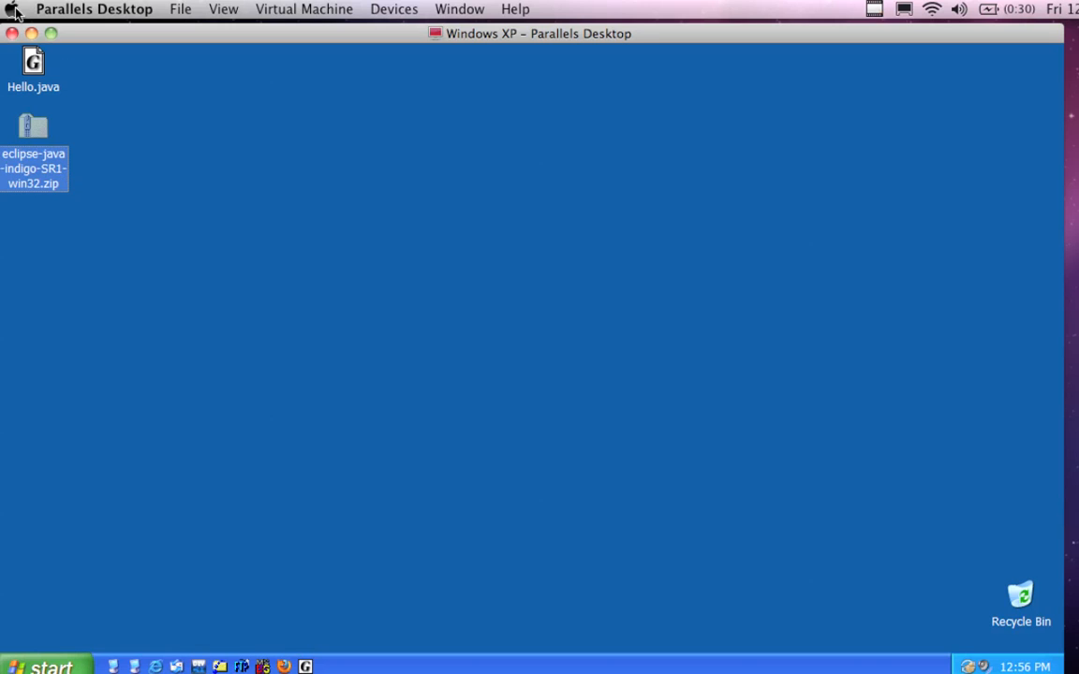
# Step: Open Hello.java from the desktop with Notepad to review its code, and close Notepad
pyautogui.click(33, 65)
pyautogui.rightClick(34, 64)
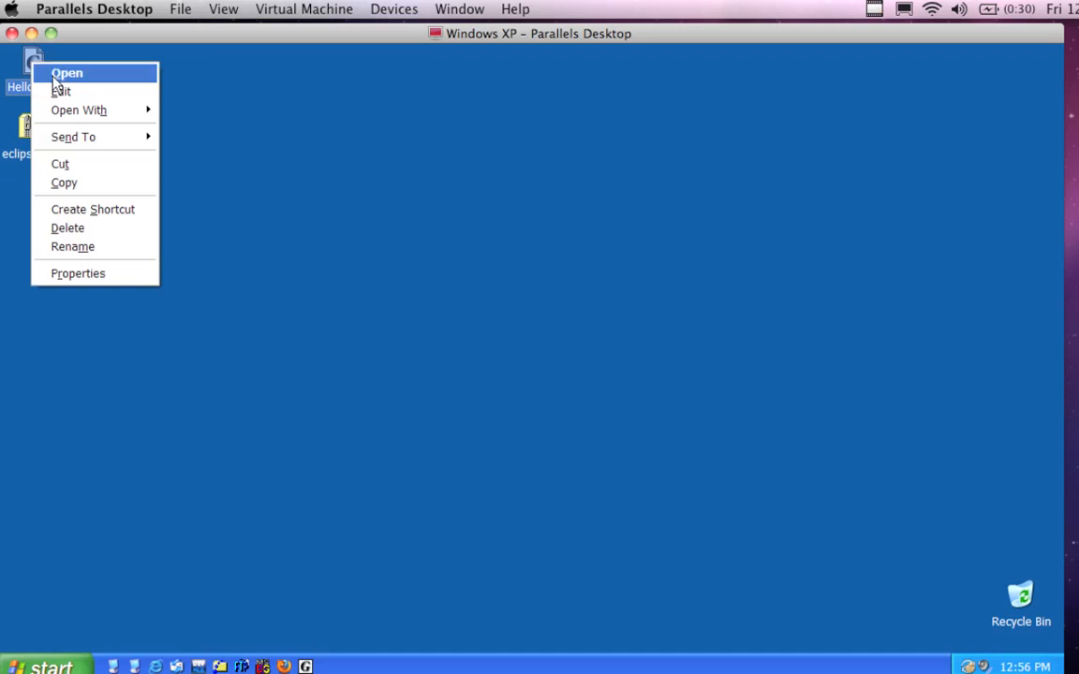
pyautogui.moveTo(75, 112)
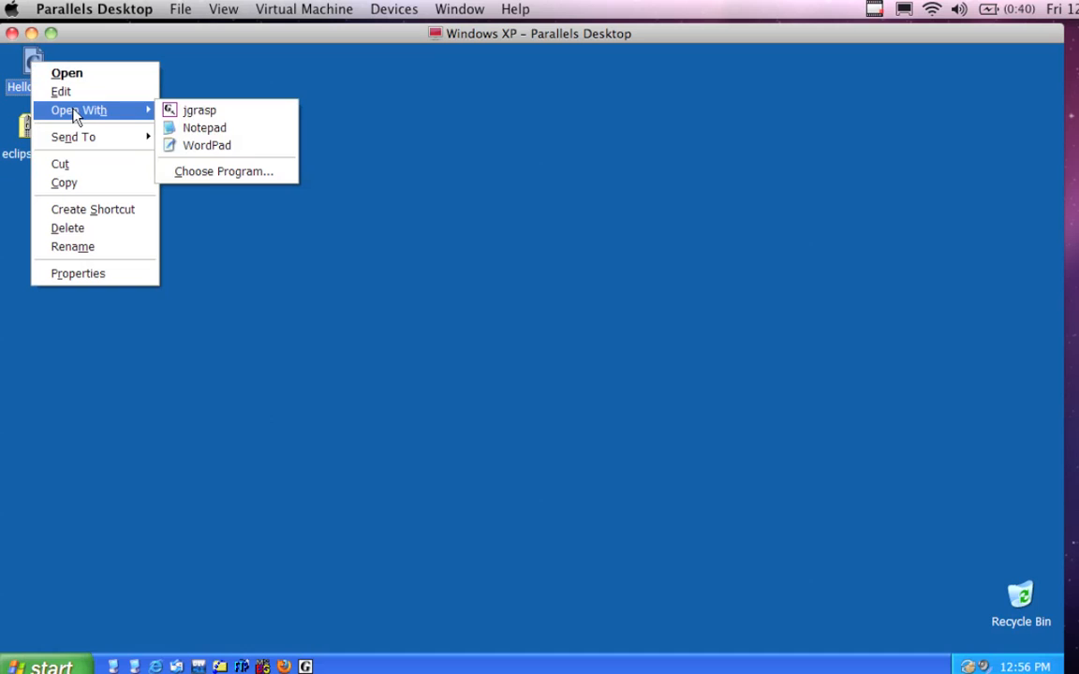
pyautogui.click(240, 134)
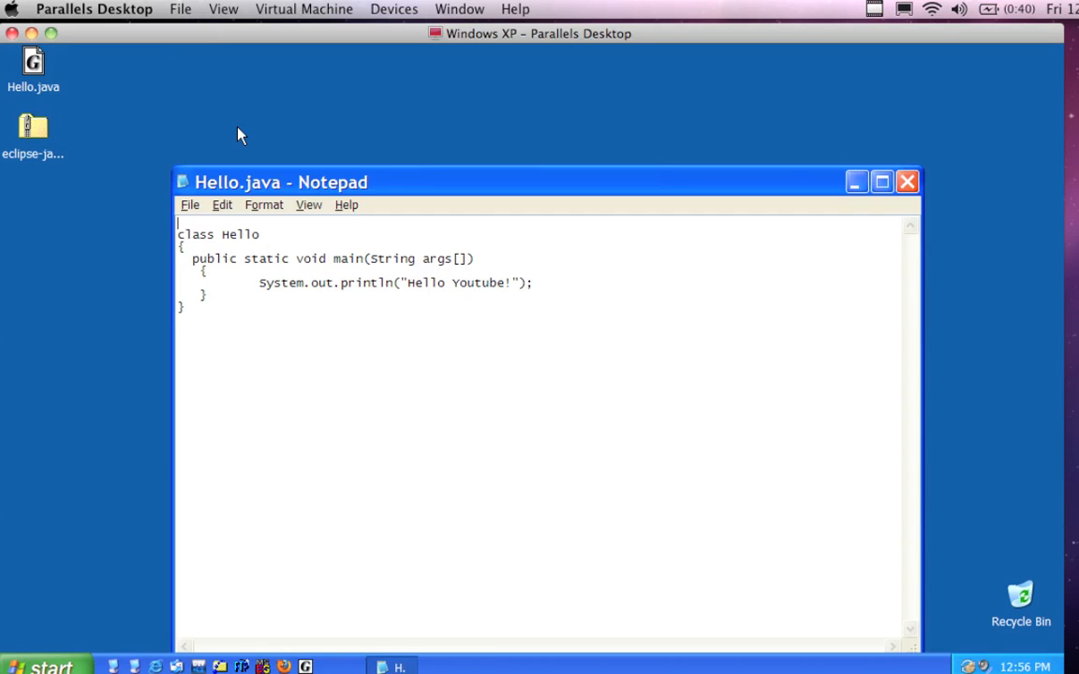
pyautogui.moveTo(263, 192); pyautogui.dragTo(274, 91)
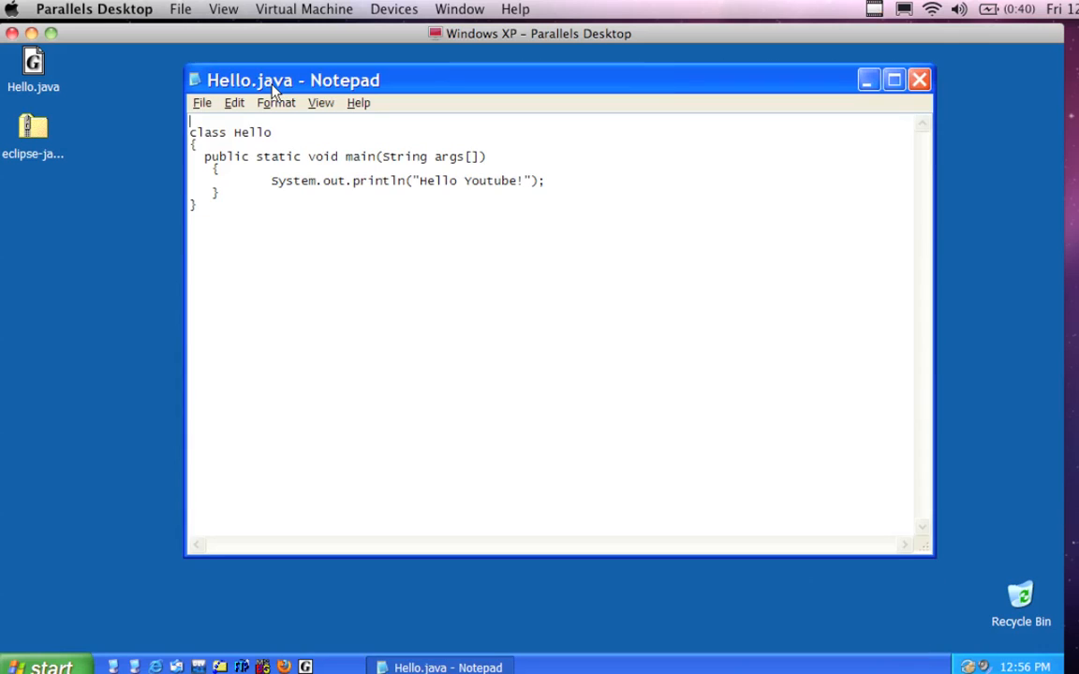
pyautogui.click(274, 136)
pyautogui.click(921, 81)
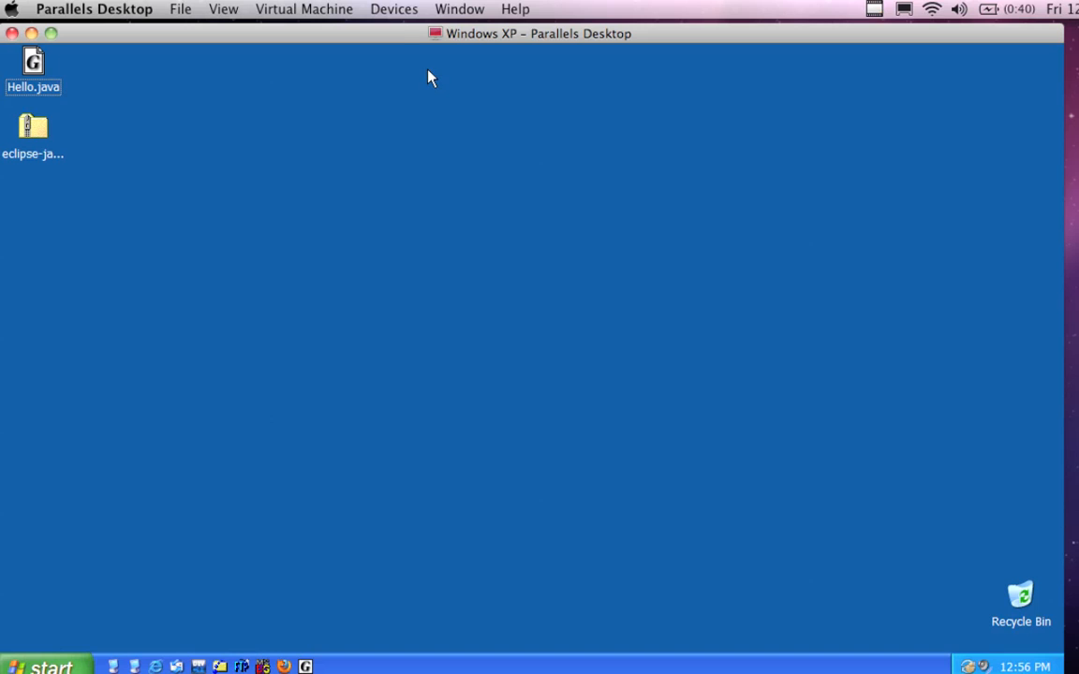
# Step: Open Hello.java from the desktop in jGRASP and move its window clear of the desktop icons
pyautogui.moveTo(399, 31); pyautogui.dragTo(401, 29)
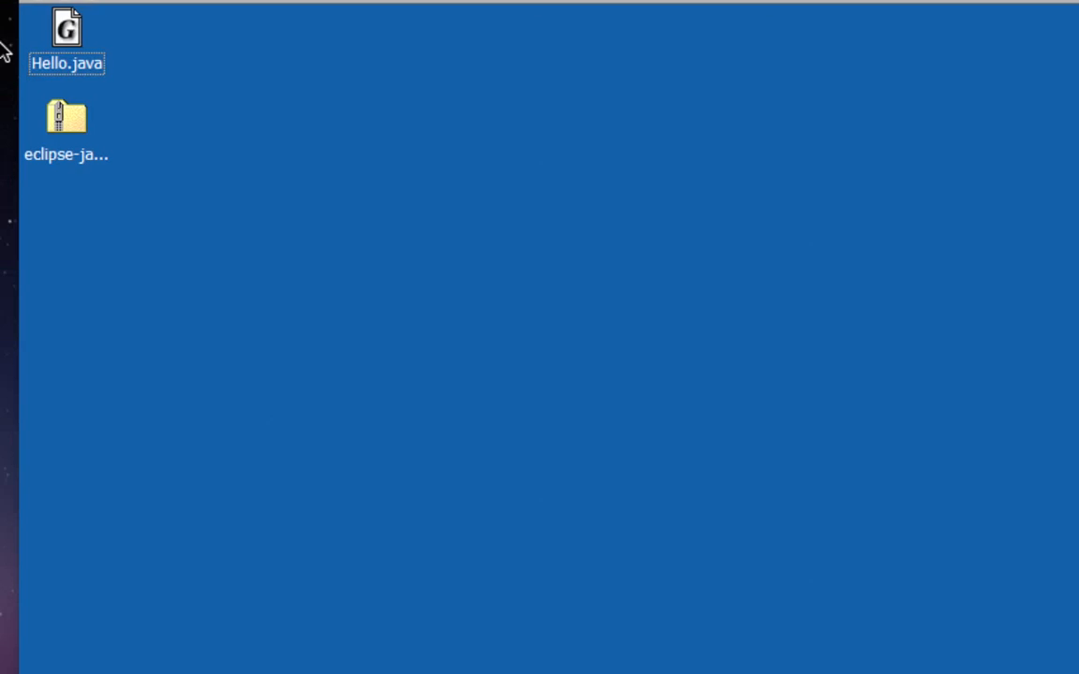
pyautogui.doubleClick(62, 32)
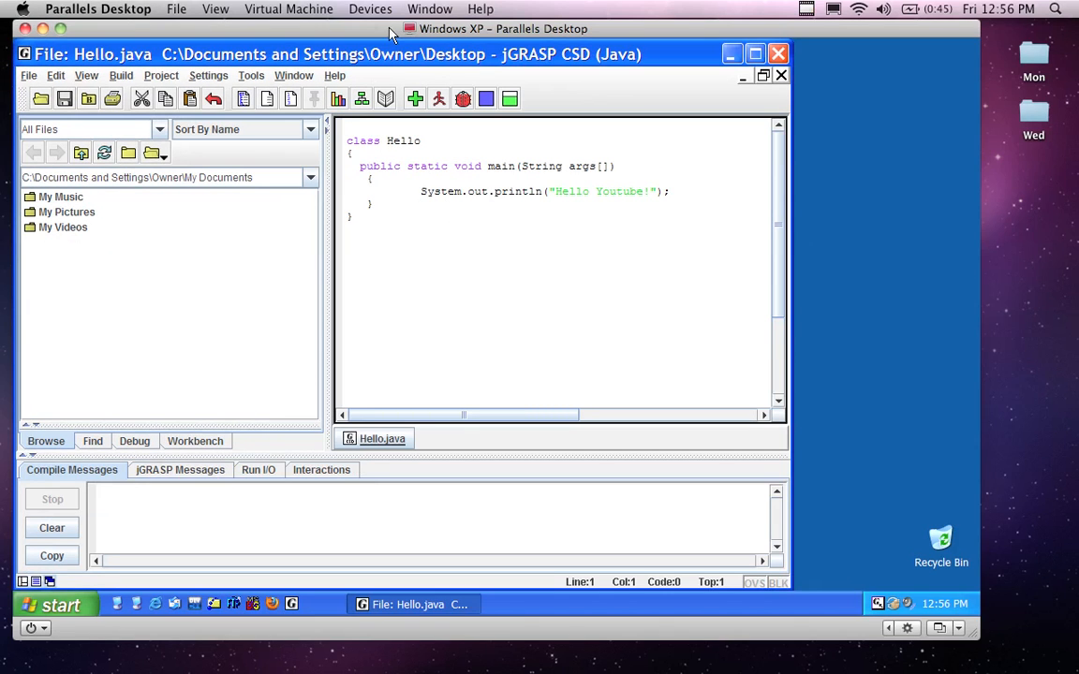
pyautogui.moveTo(397, 67); pyautogui.dragTo(485, 62)
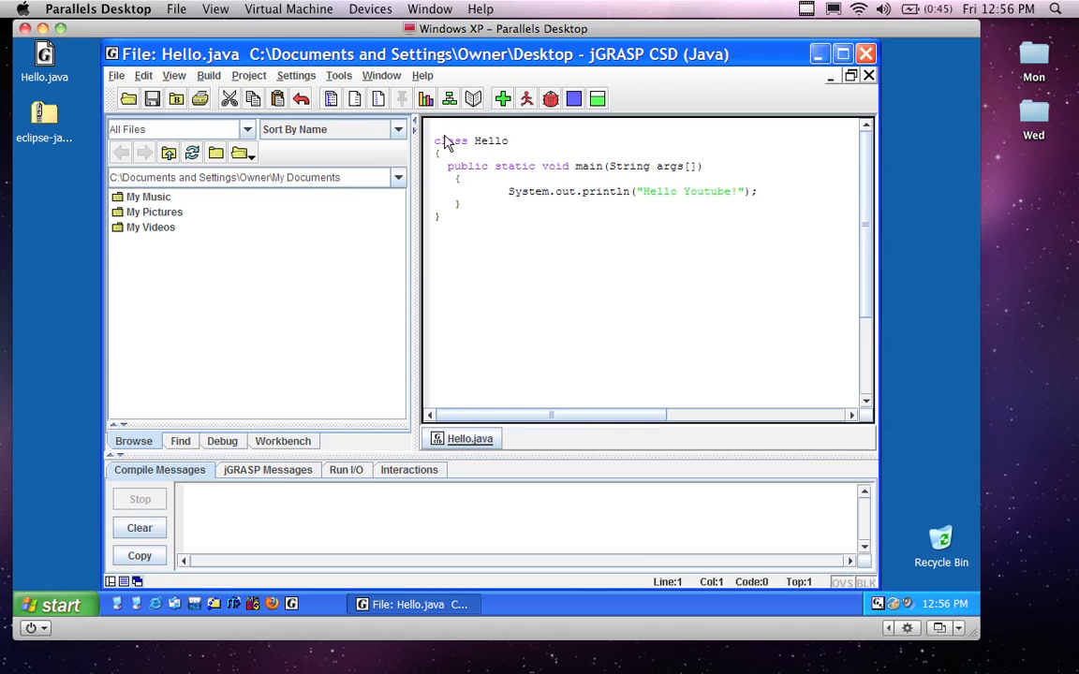
# Step: Open Hello.java from the Desktop folder as a text file in jGRASP
pyautogui.click(116, 75)
pyautogui.moveTo(123, 97)
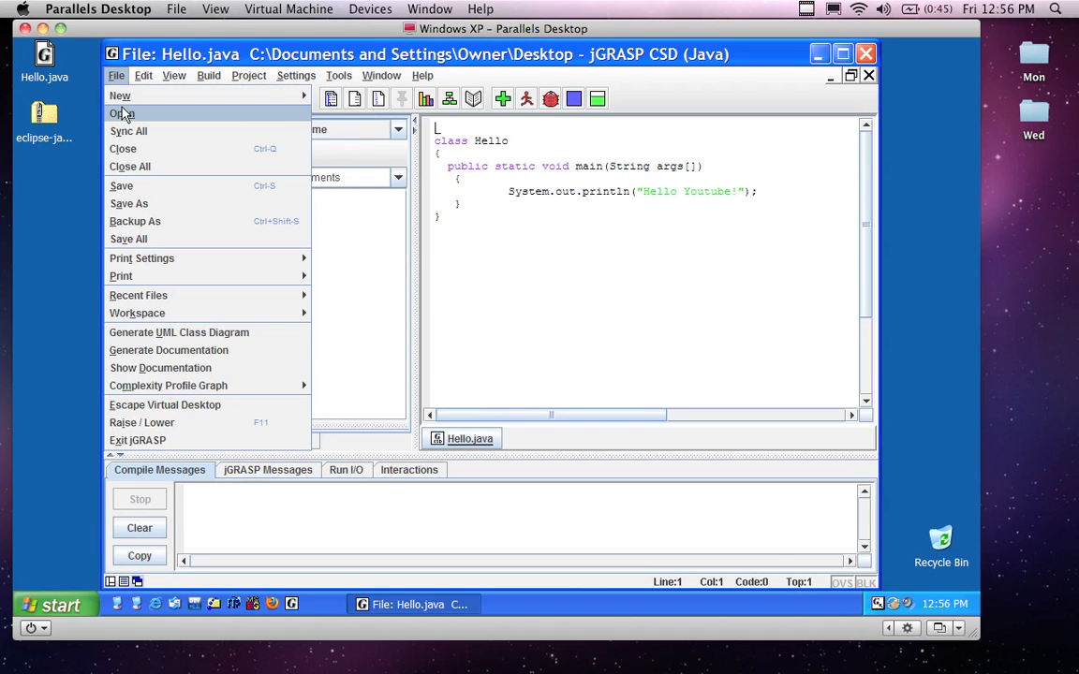
pyautogui.click(122, 113)
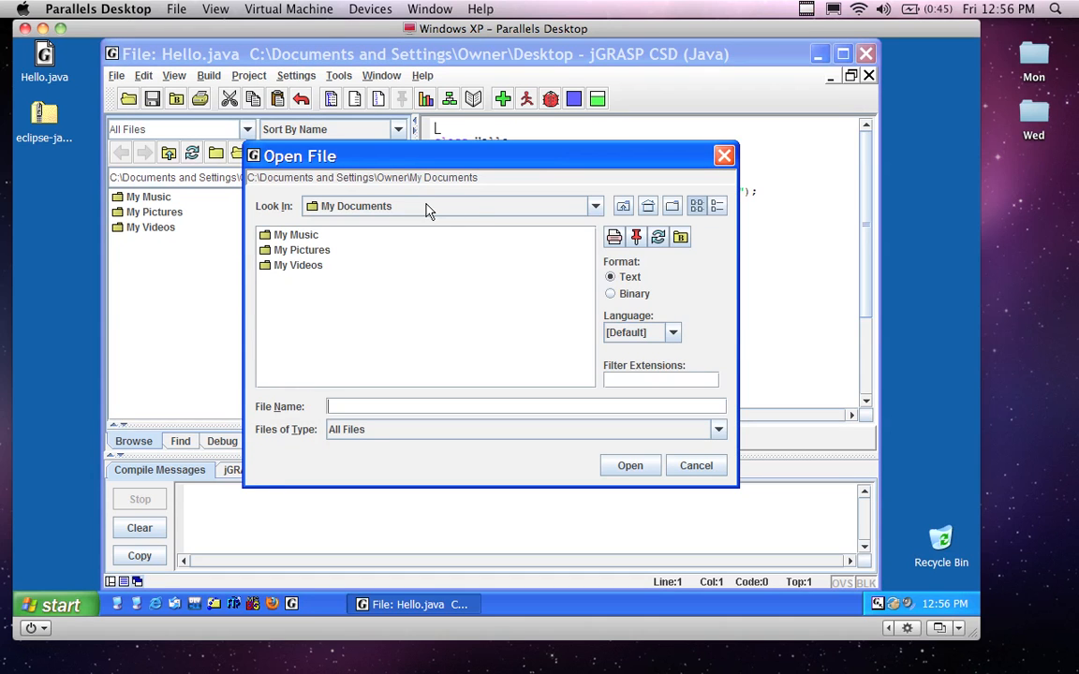
pyautogui.click(480, 208)
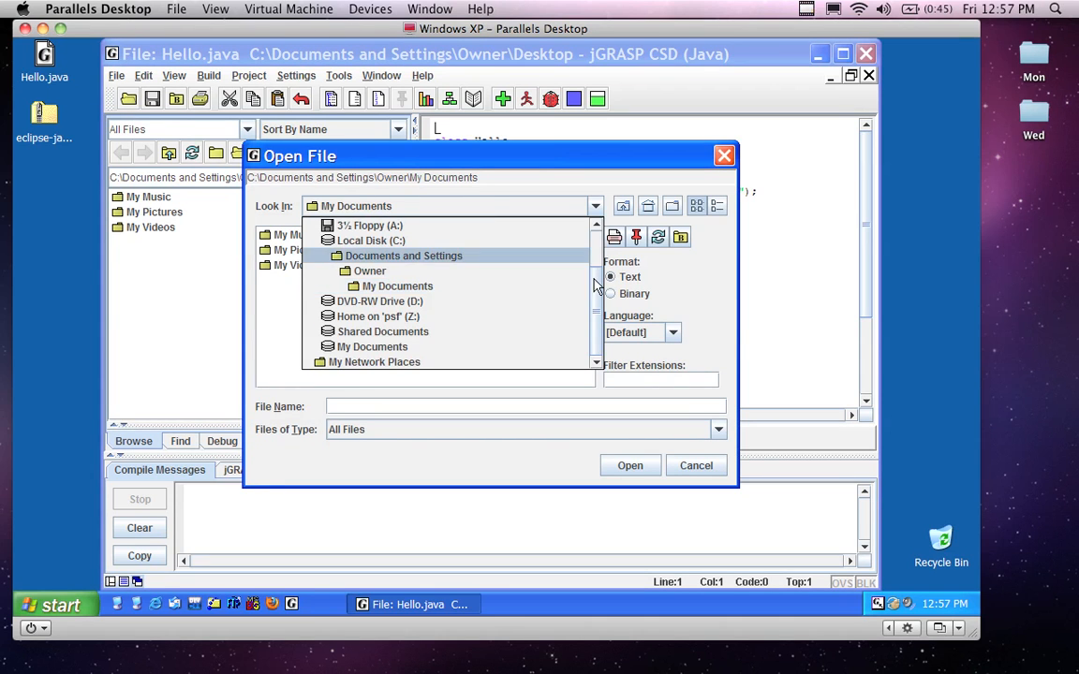
pyautogui.scroll(2, 524, 254)
pyautogui.click(467, 242)
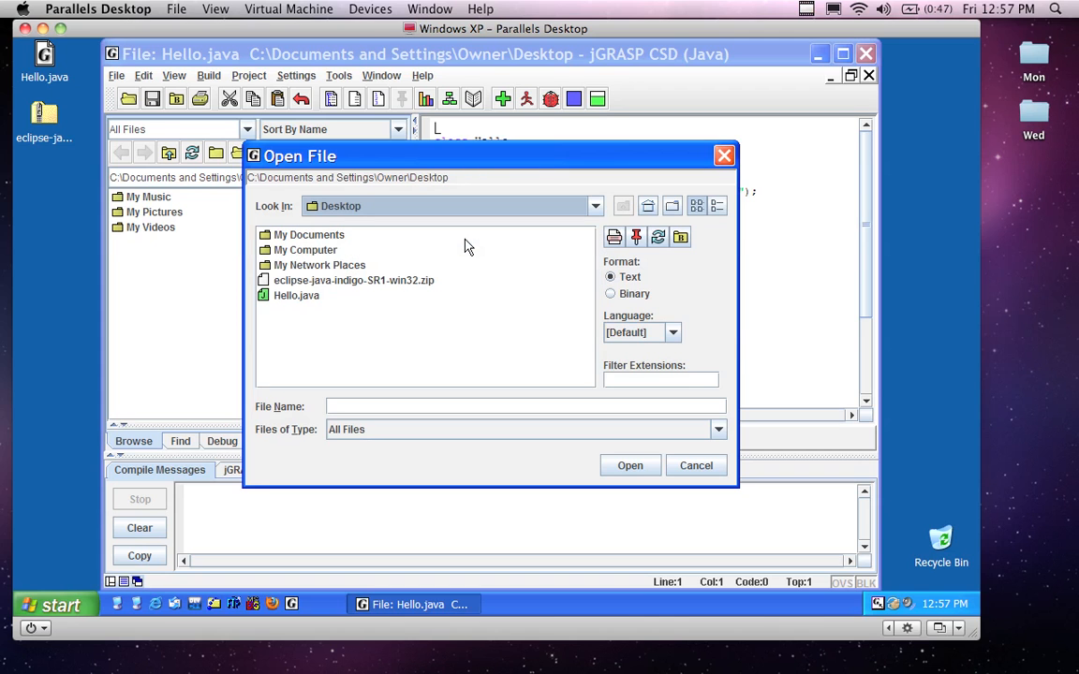
pyautogui.click(311, 297)
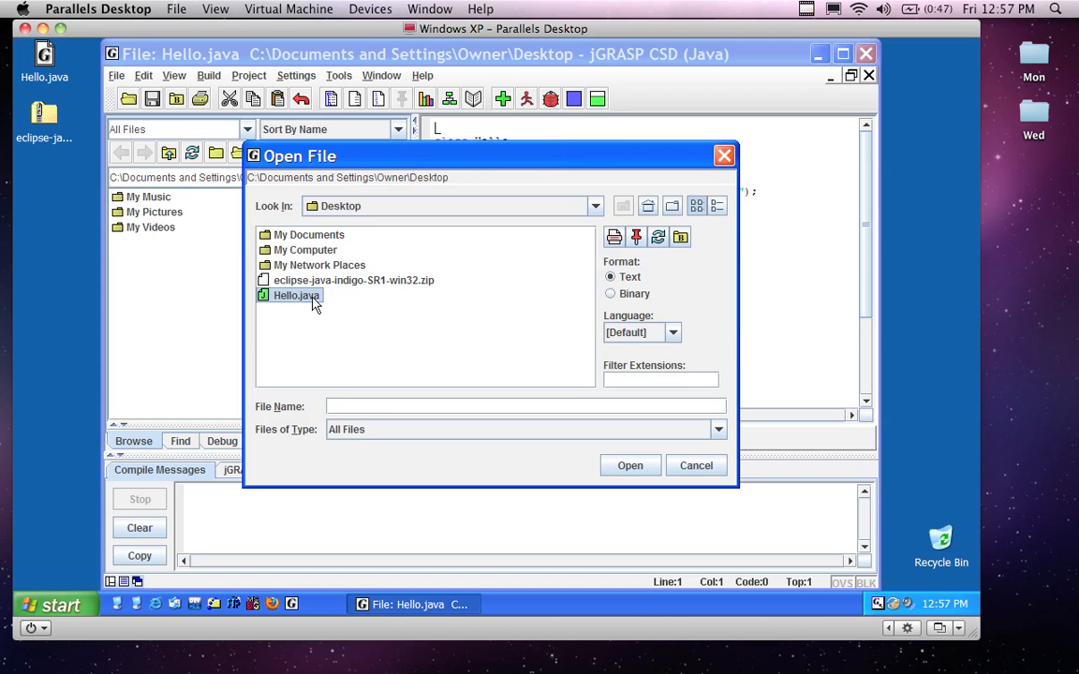
pyautogui.click(632, 465)
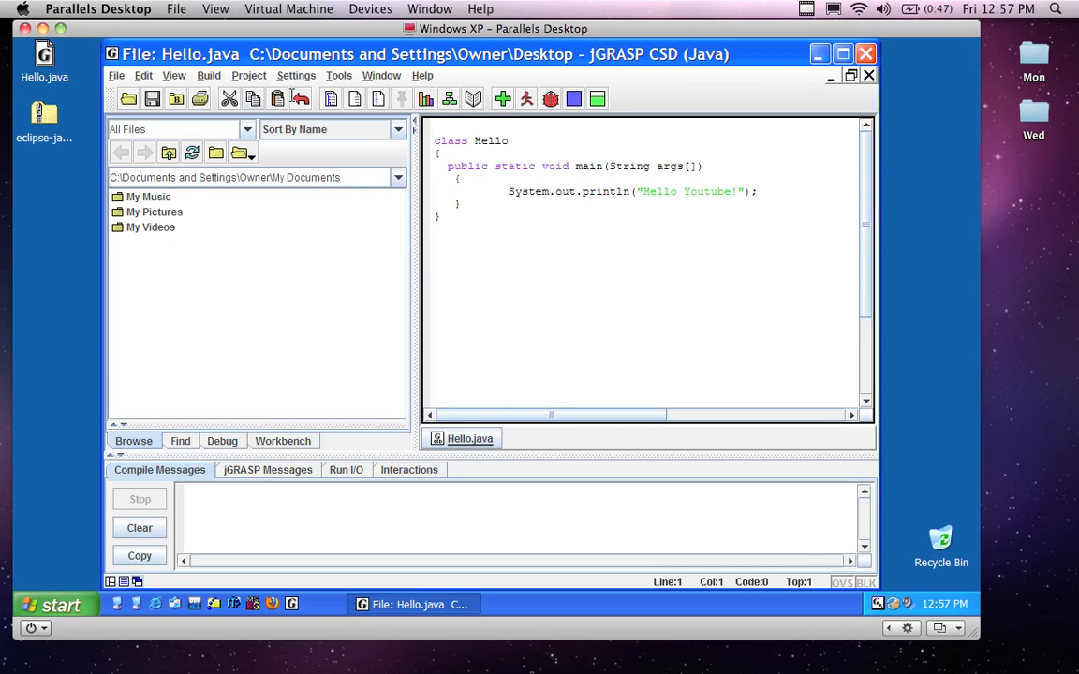
# Step: Compile Hello.java twice and check the compiled Hello.class file on the desktop
pyautogui.click(208, 75)
pyautogui.click(219, 103)
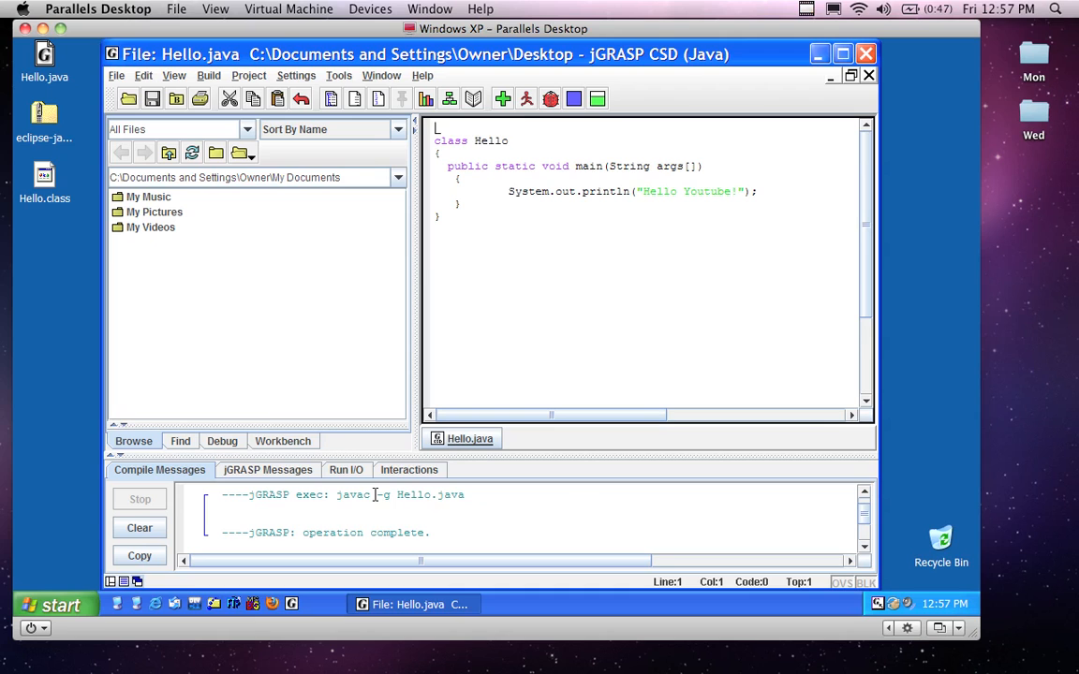
pyautogui.hotkey('ctrl', 'b')
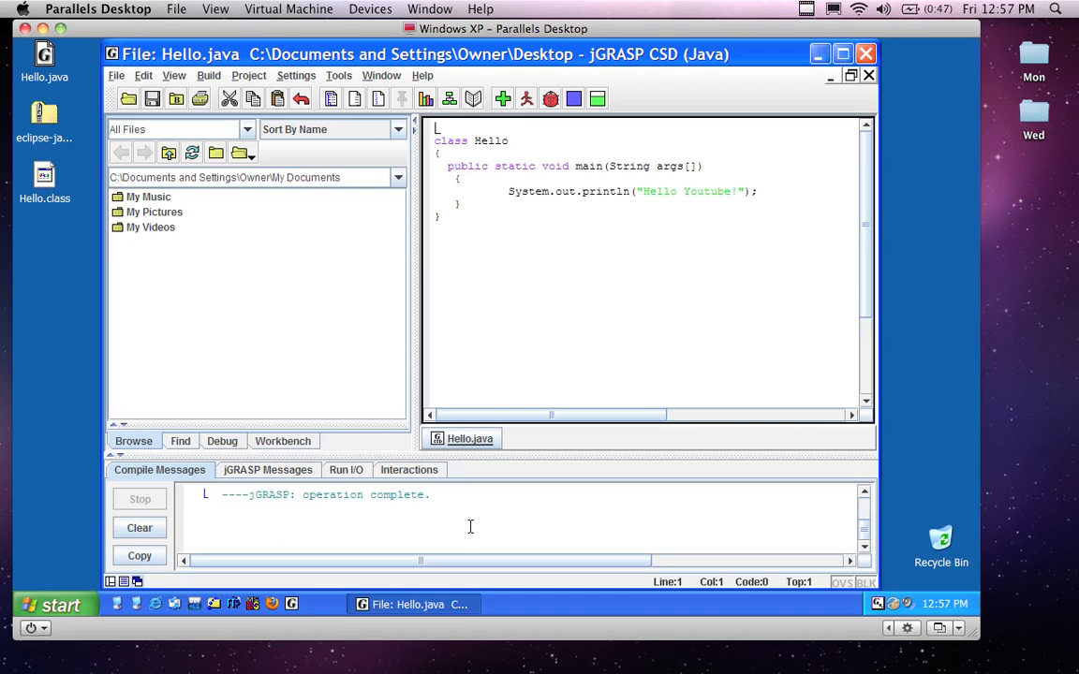
pyautogui.click(50, 185)
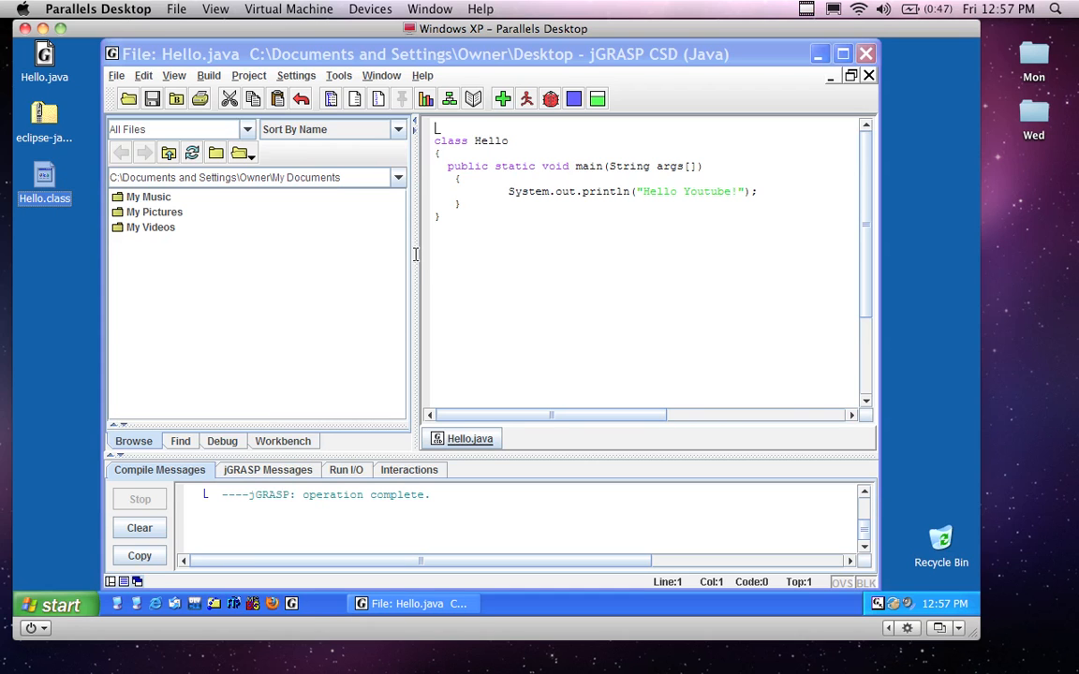
pyautogui.click(455, 518)
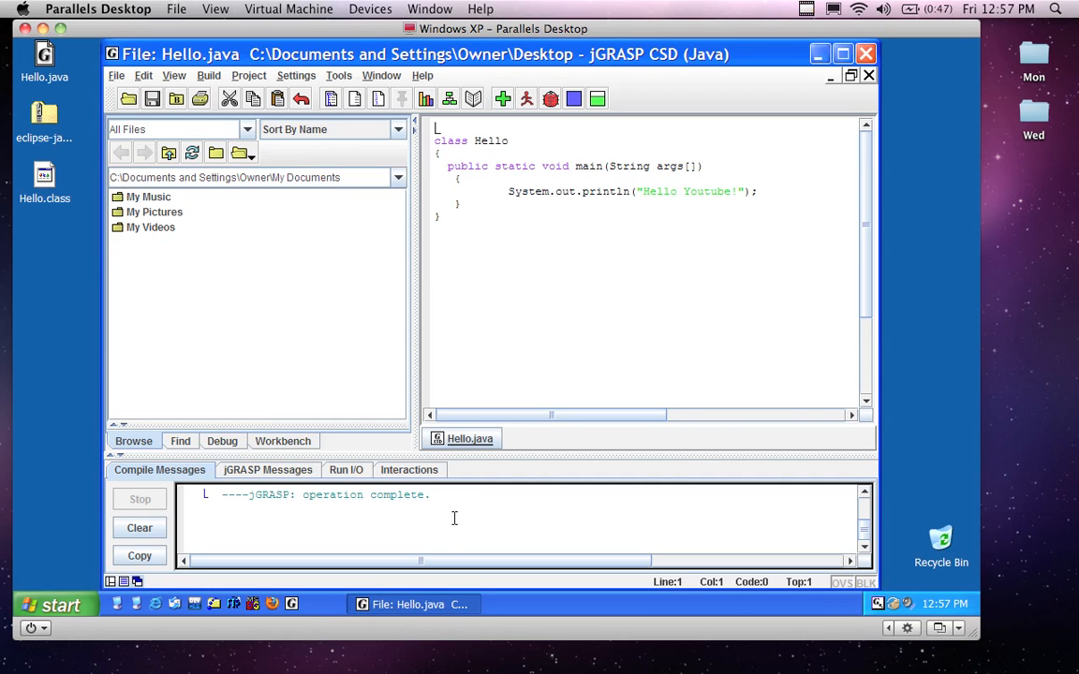
# Step: Run the Hello program and enlarge the message pane to show its full output
pyautogui.click(207, 79)
pyautogui.click(223, 135)
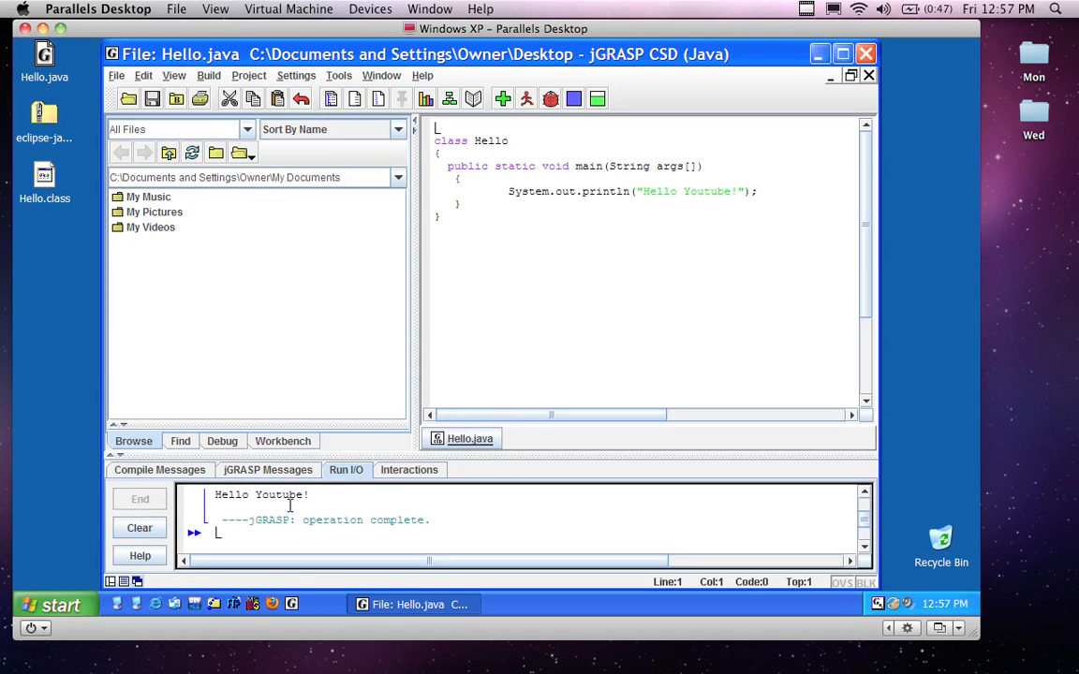
pyautogui.scroll(1, 373, 507)
pyautogui.scroll(-1, 373, 507)
pyautogui.moveTo(458, 457); pyautogui.dragTo(467, 367)
pyautogui.scroll(1, 389, 473)
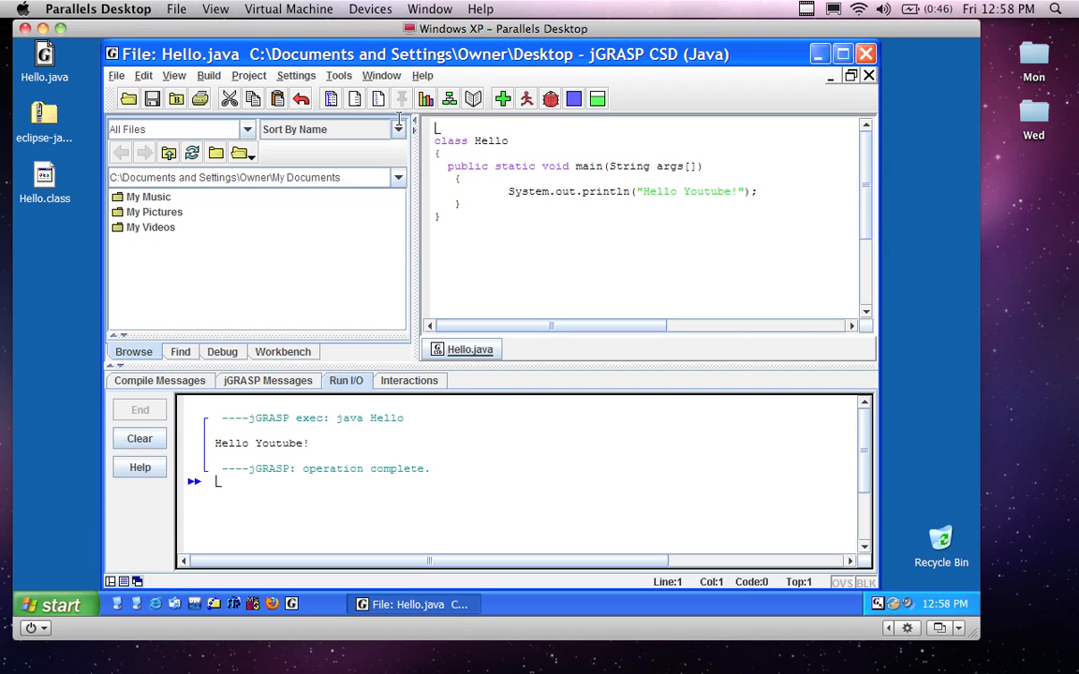
# Step: Close jGRASP and permanently delete Hello.class from the desktop by way of the Recycle Bin
pyautogui.click(865, 54)
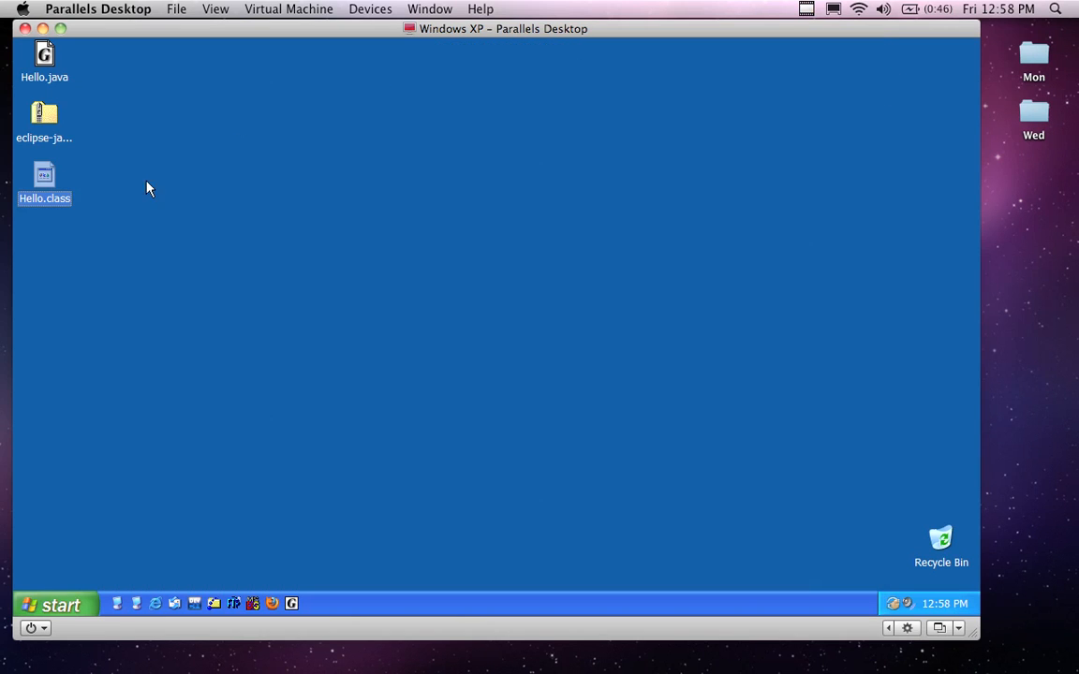
pyautogui.moveTo(44, 178); pyautogui.dragTo(938, 542)
pyautogui.rightClick(938, 542)
pyautogui.click(894, 479)
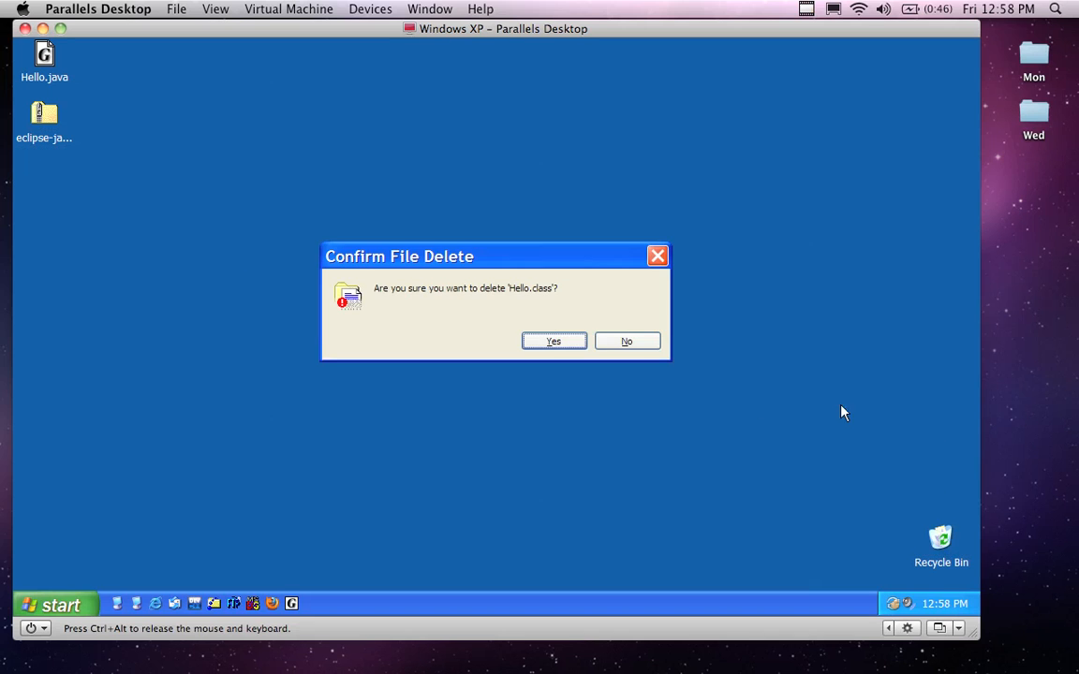
pyautogui.click(572, 342)
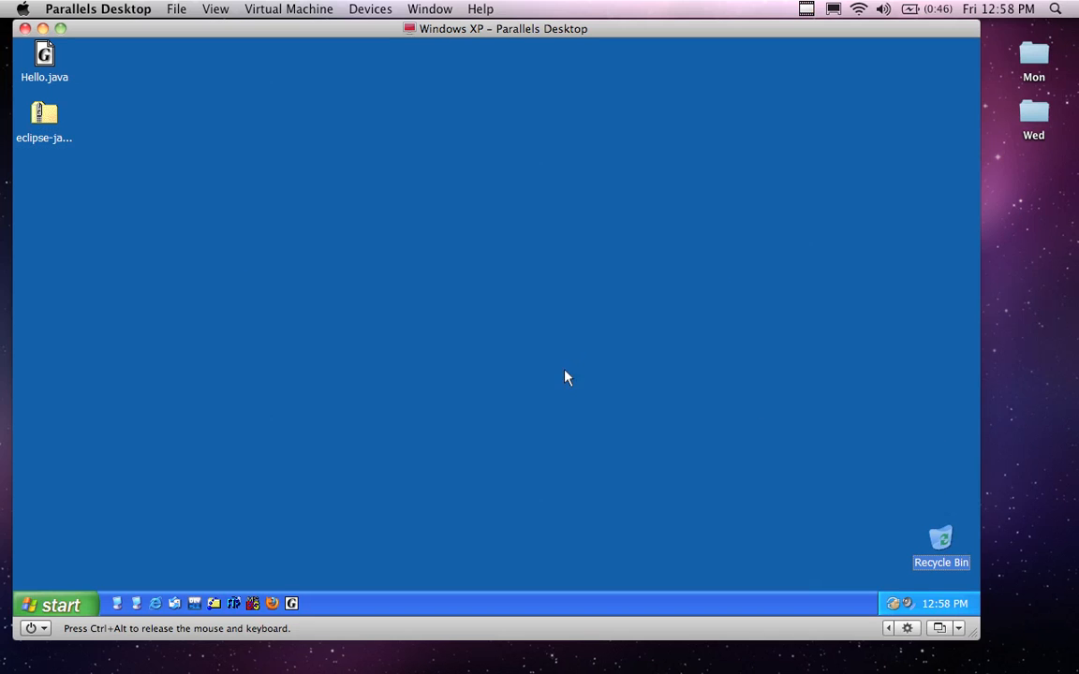
# Step: Copy the eclipse folder out of eclipse-java-indigo-SR1-win32.zip onto the desktop and move the copy progress dialog aside
pyautogui.doubleClick(37, 115)
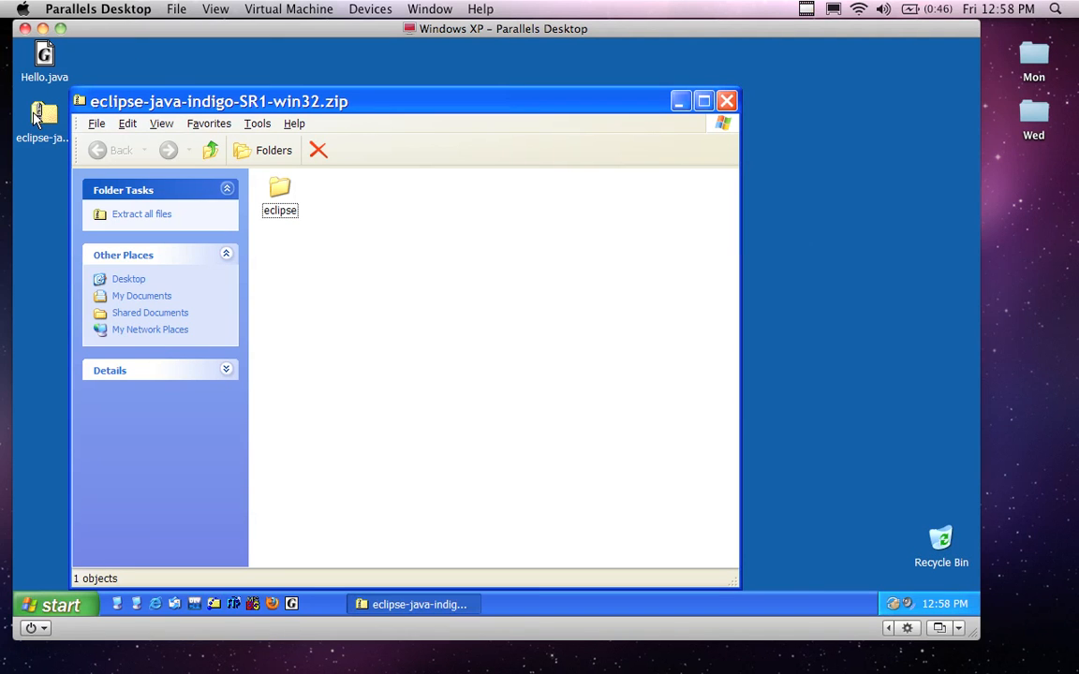
pyautogui.click(725, 100)
pyautogui.rightClick(41, 116)
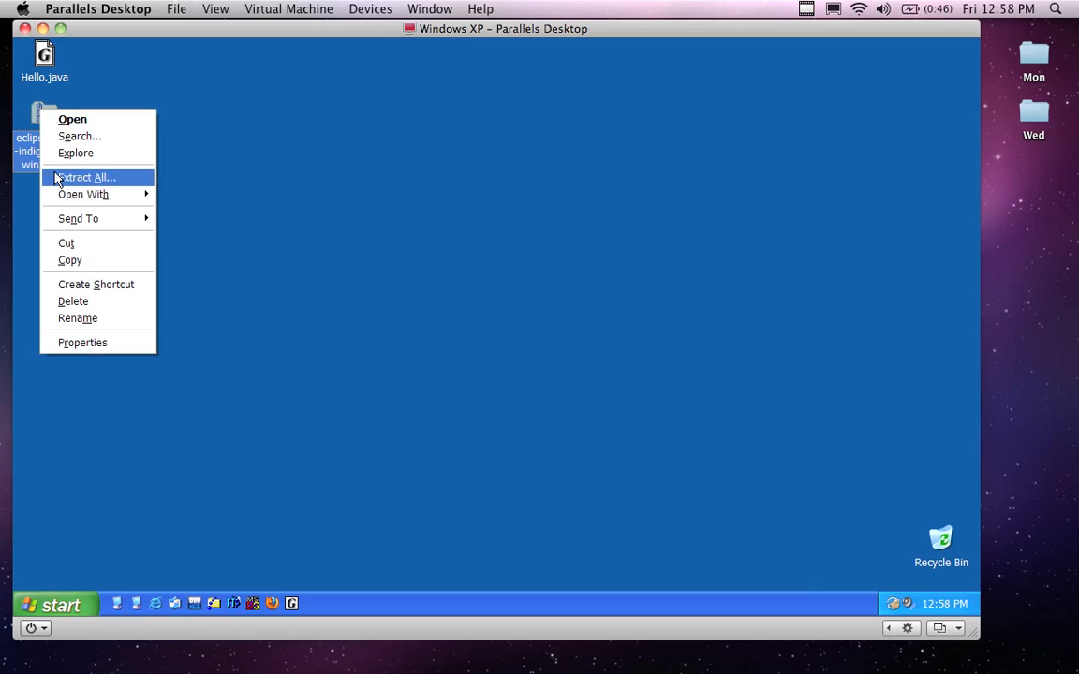
pyautogui.moveTo(94, 194)
pyautogui.click(224, 200)
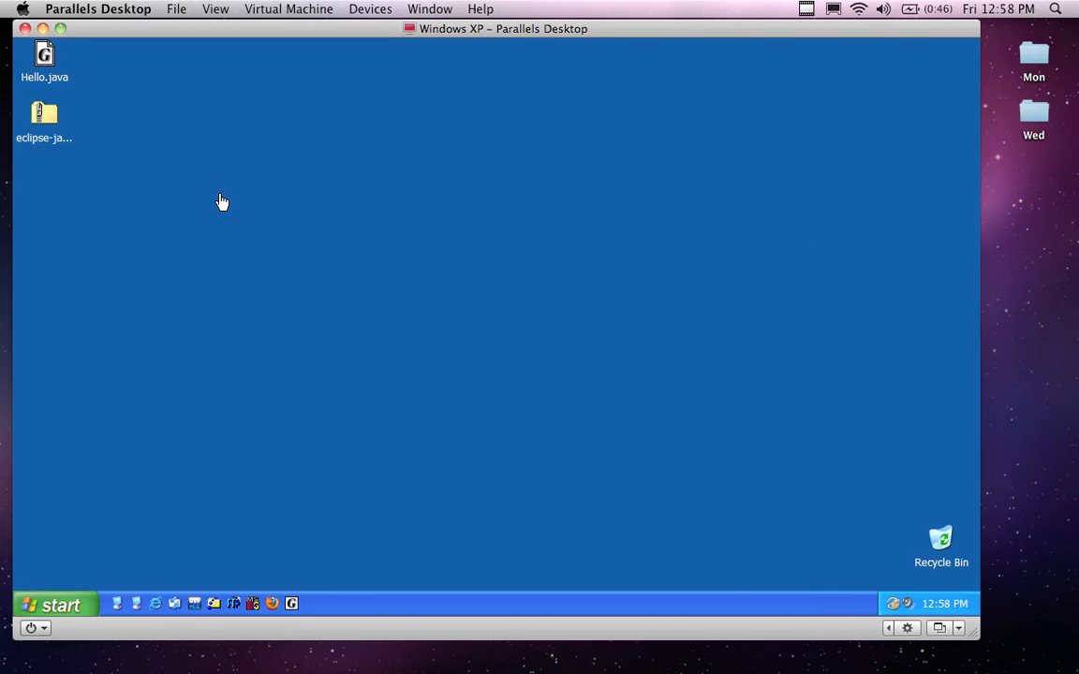
pyautogui.moveTo(279, 195); pyautogui.dragTo(300, 62)
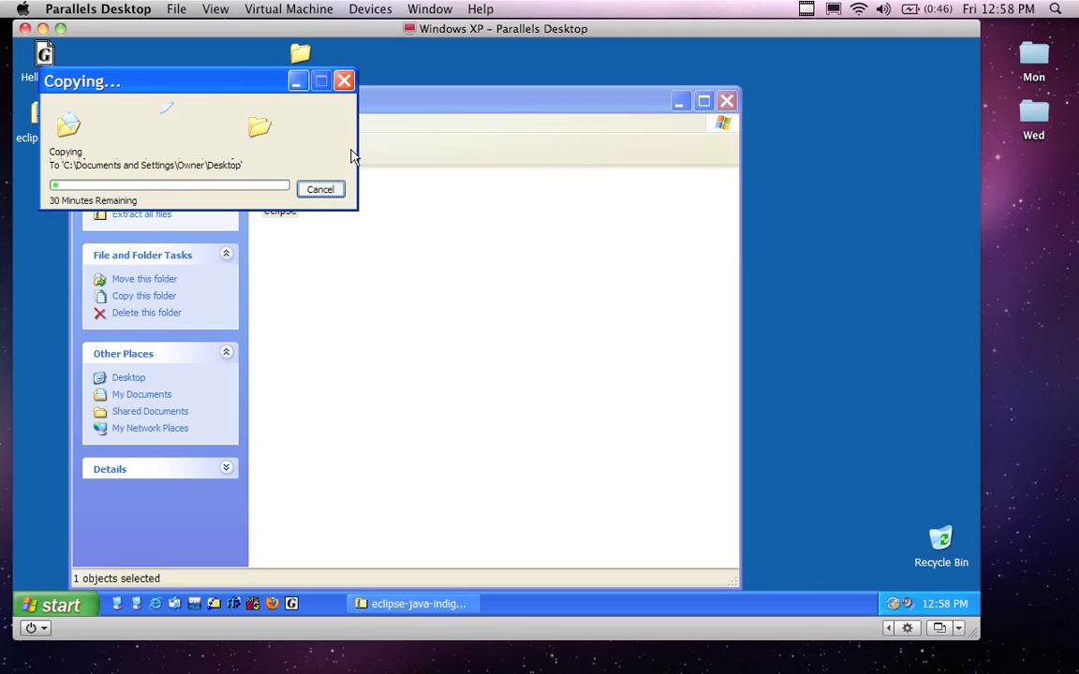
pyautogui.moveTo(203, 92); pyautogui.dragTo(583, 94)
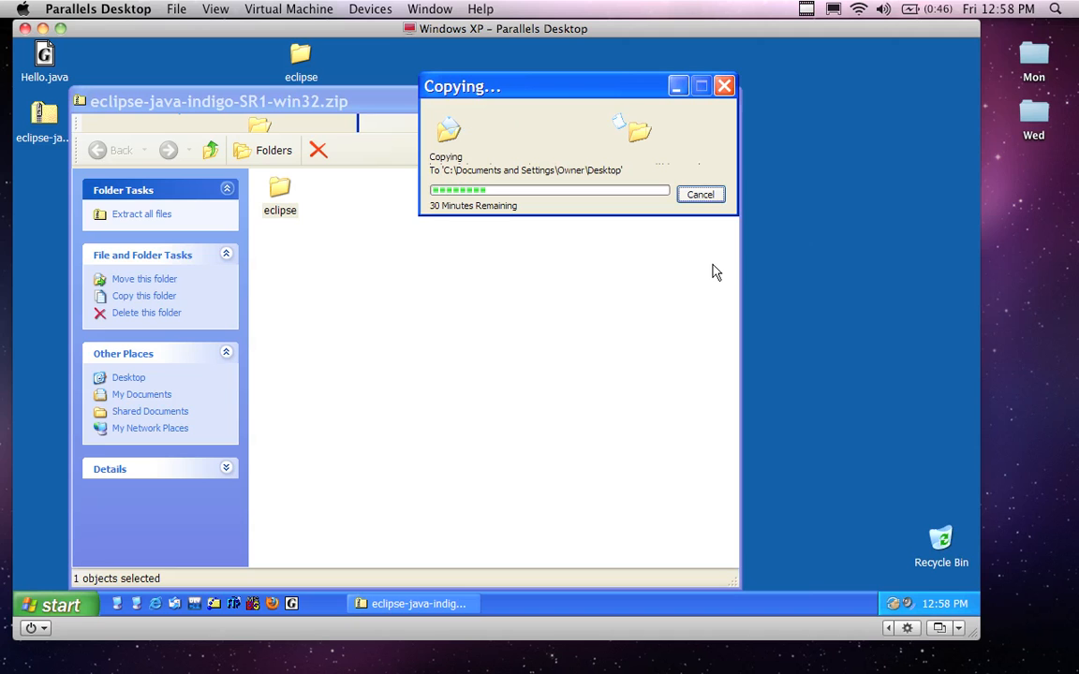
# Step: Open Windows Explorer, expand Local Disk (C:), and move the window so the desktop's eclipse folder stays visible
pyautogui.click(31, 604)
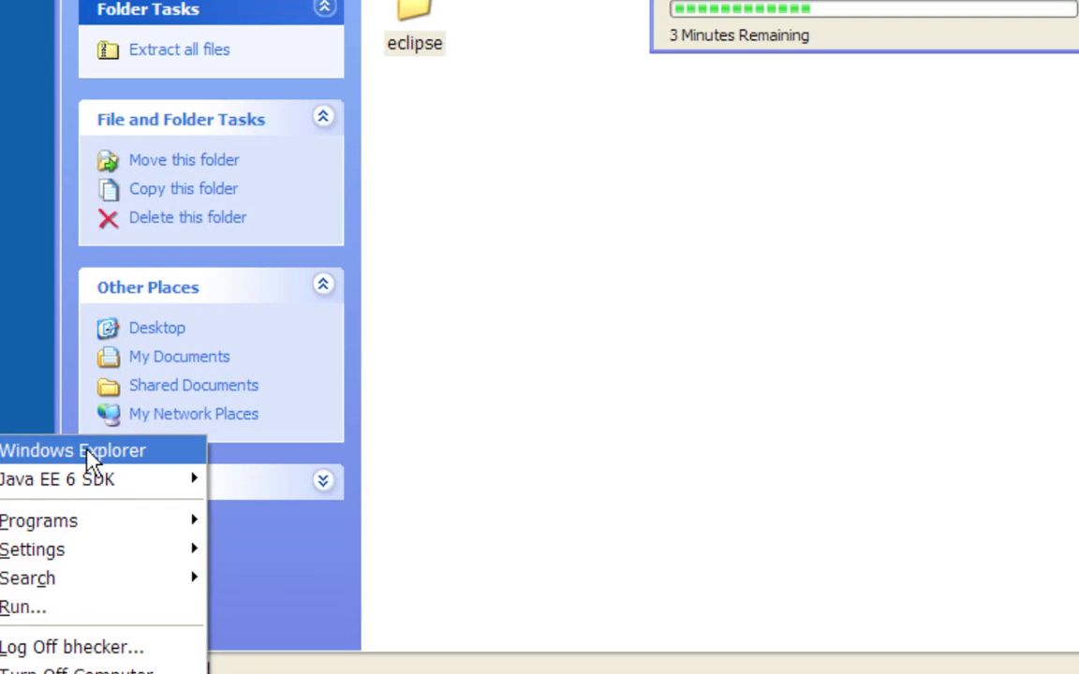
pyautogui.click(38, 452)
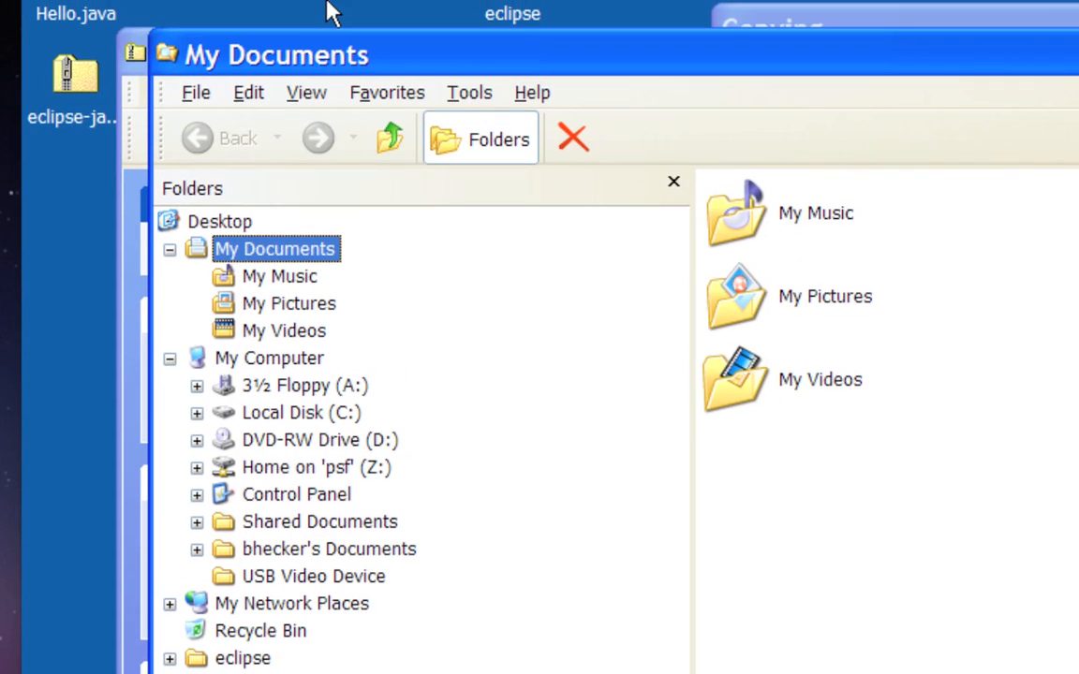
pyautogui.moveTo(330, 13); pyautogui.dragTo(290, 42)
pyautogui.moveTo(286, 40); pyautogui.dragTo(284, 41)
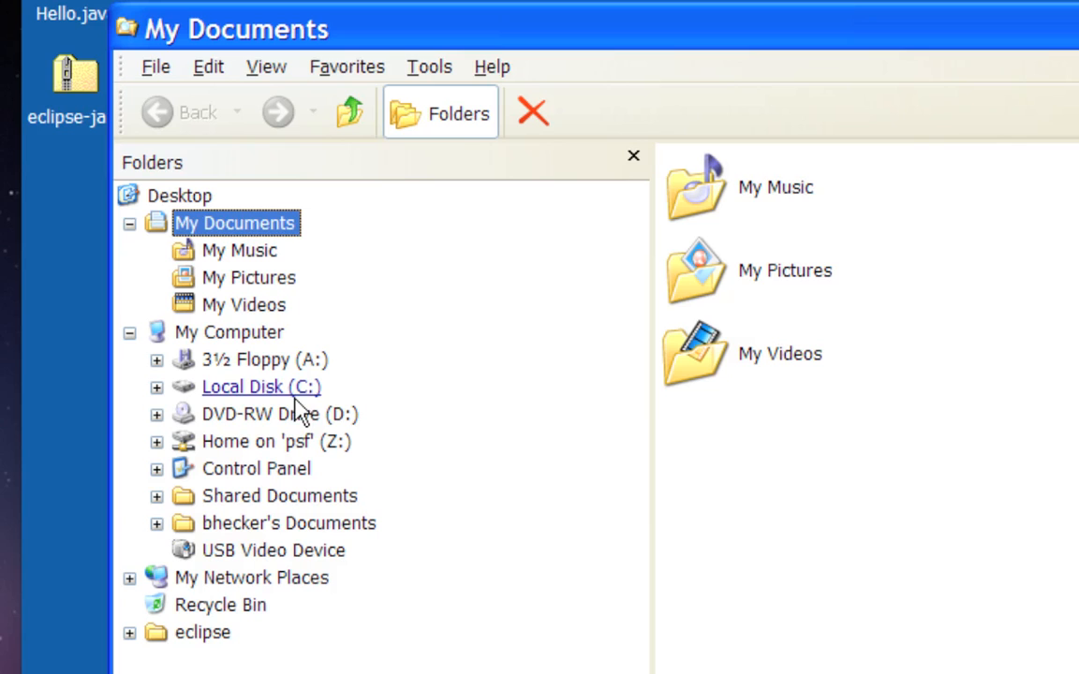
pyautogui.click(157, 387)
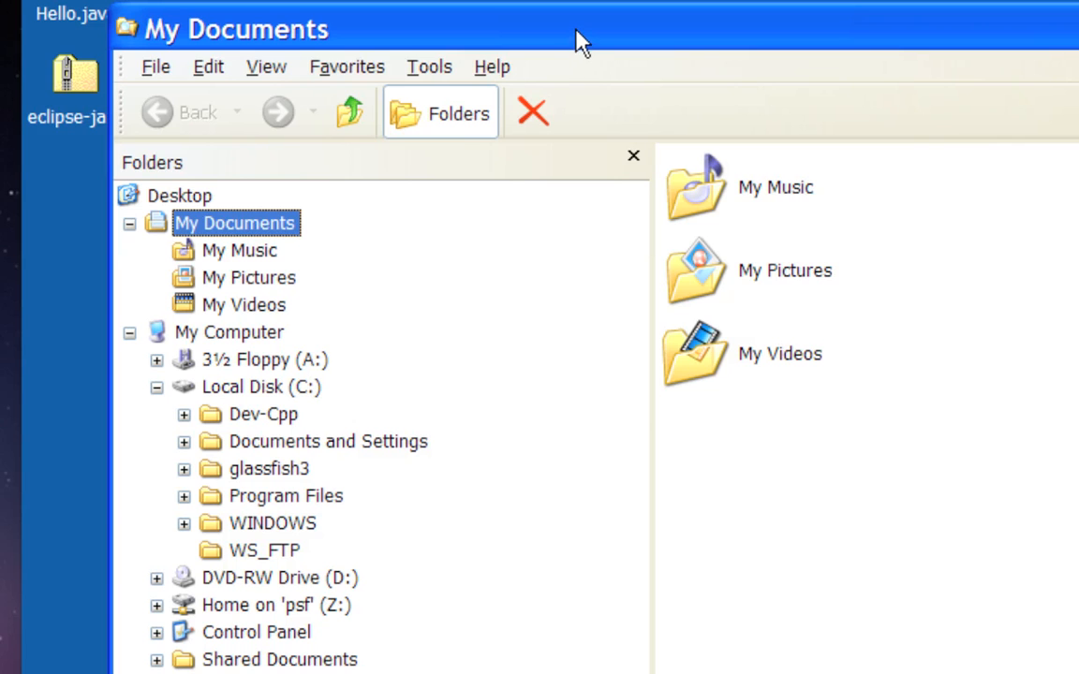
pyautogui.moveTo(580, 42); pyautogui.dragTo(527, 153)
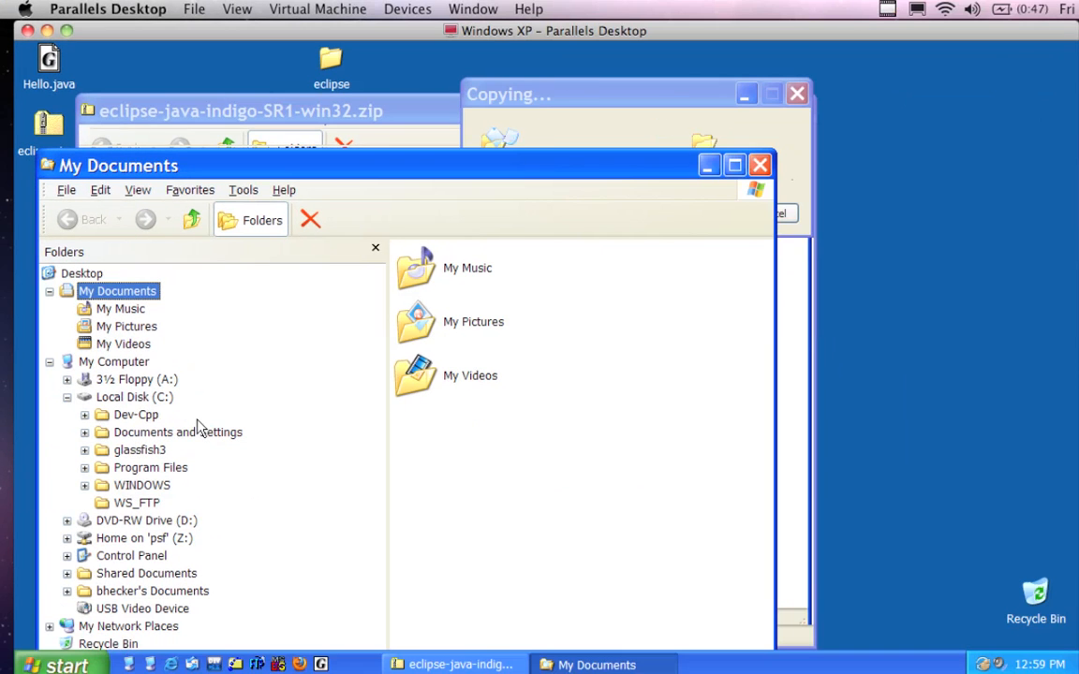
pyautogui.click(337, 110)
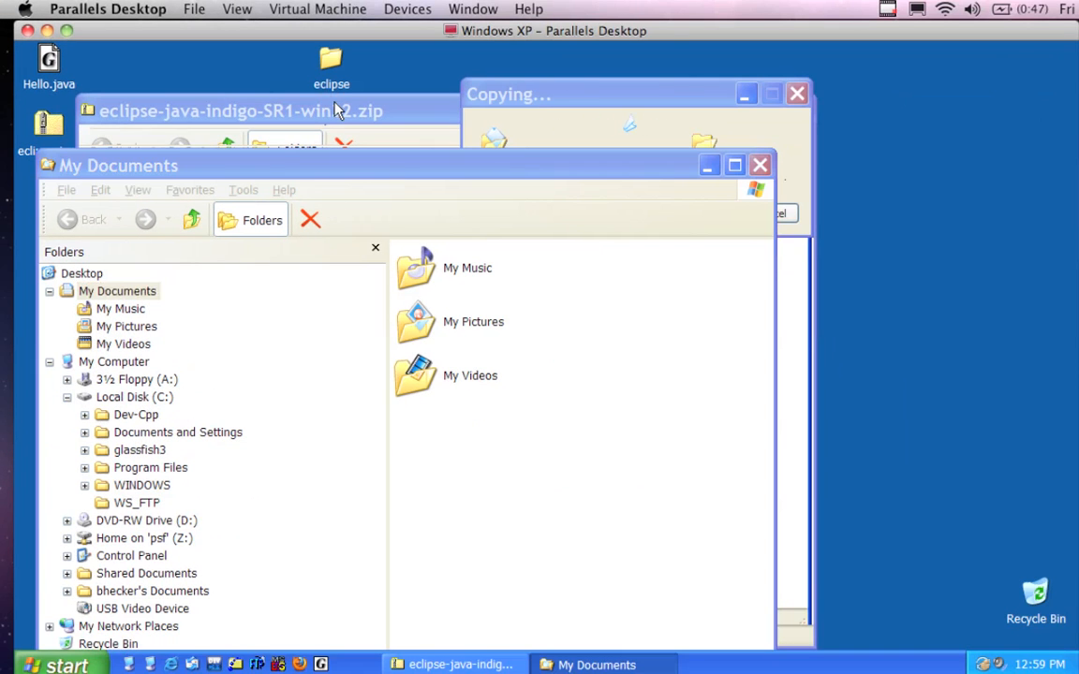
pyautogui.click(541, 98)
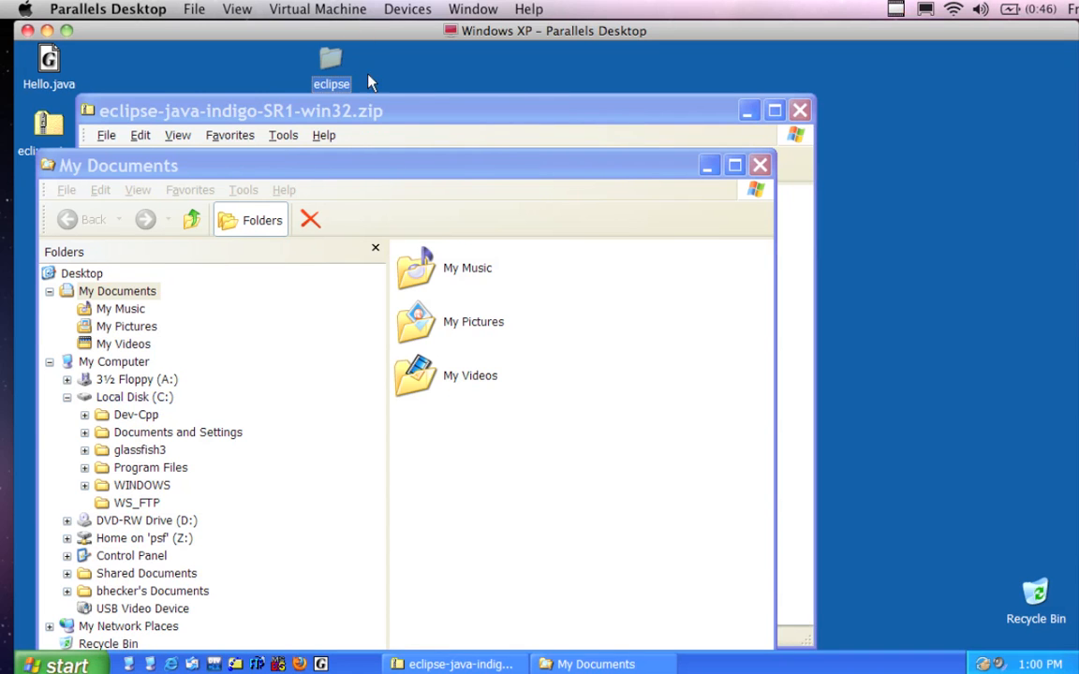
# Step: Close the zip window and move the eclipse folder from the desktop to Local Disk (C:)
pyautogui.click(391, 110)
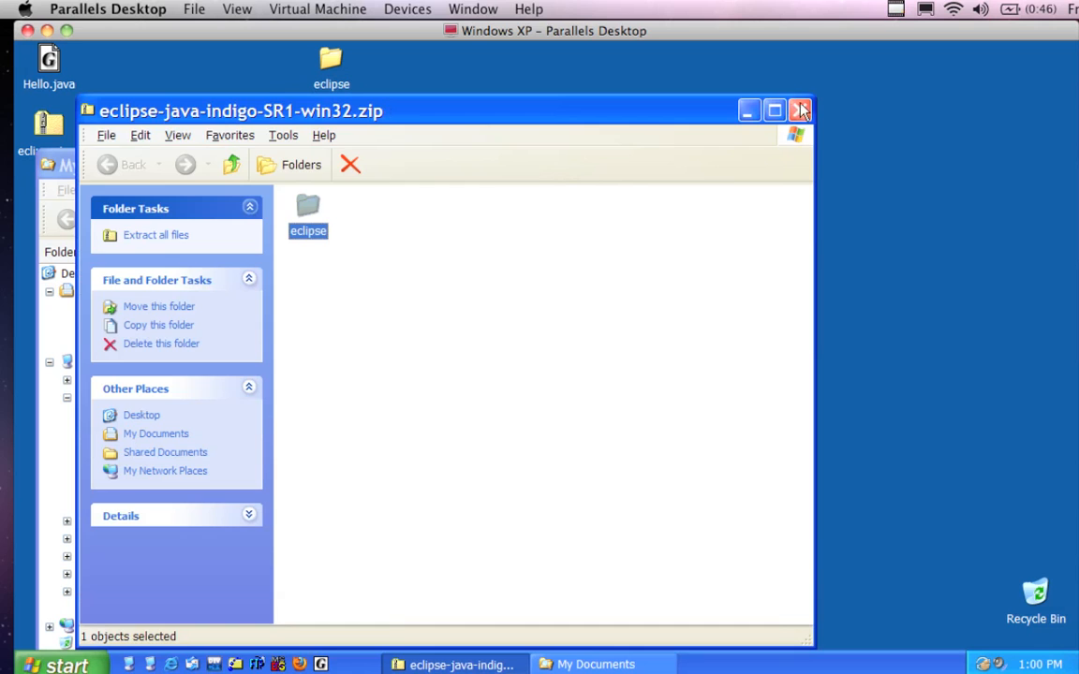
pyautogui.click(798, 110)
pyautogui.moveTo(600, 149); pyautogui.dragTo(722, 140)
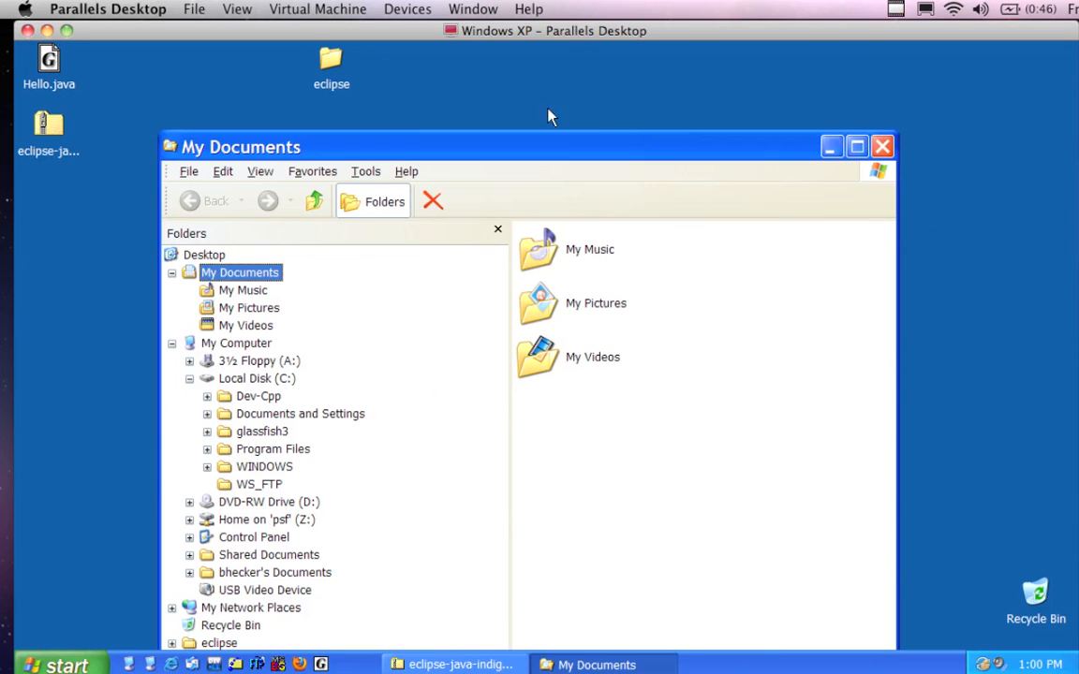
pyautogui.click(333, 64)
pyautogui.moveTo(333, 64); pyautogui.dragTo(298, 391)
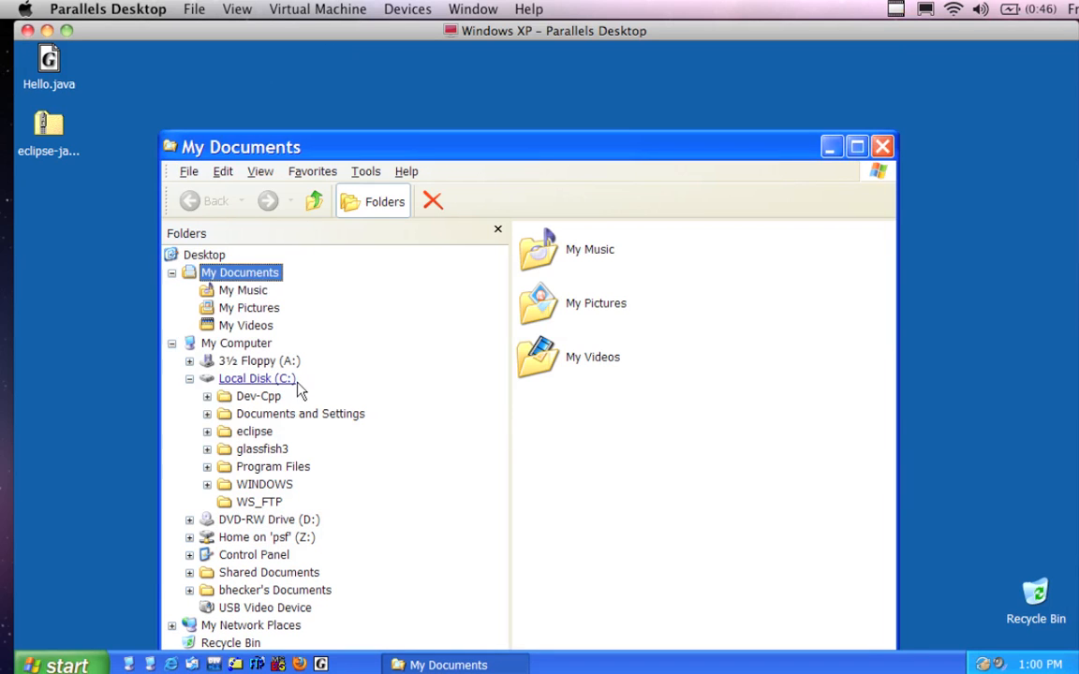
# Step: Open the eclipse folder on Local Disk (C:) and create a shortcut to eclipse.exe there
pyautogui.click(259, 434)
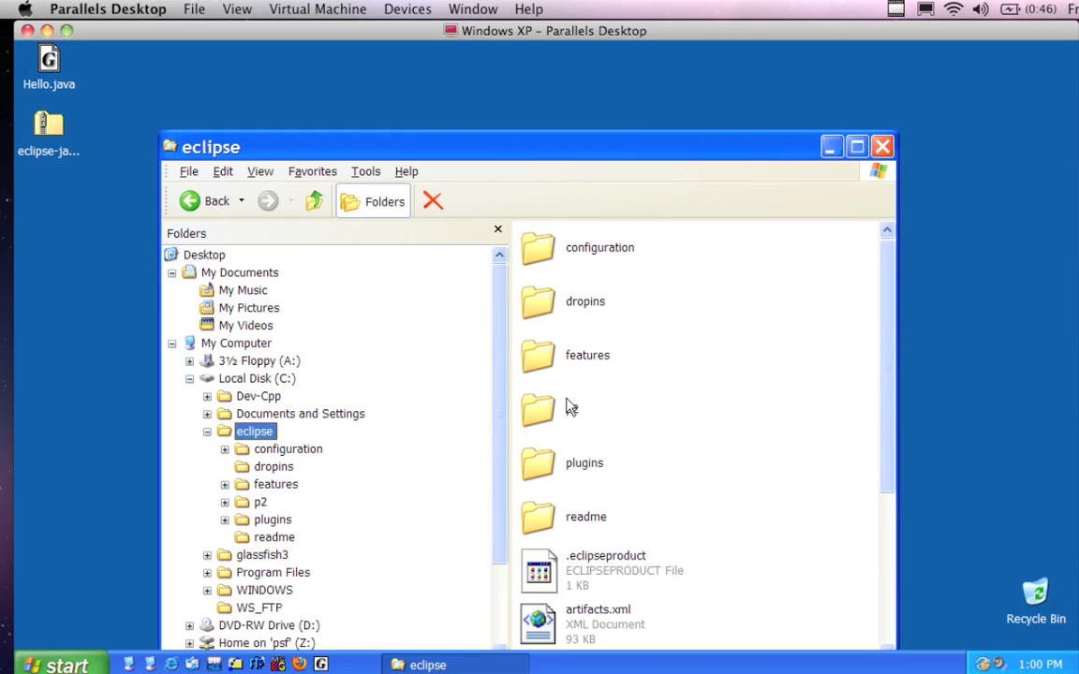
pyautogui.moveTo(633, 148); pyautogui.dragTo(633, 71)
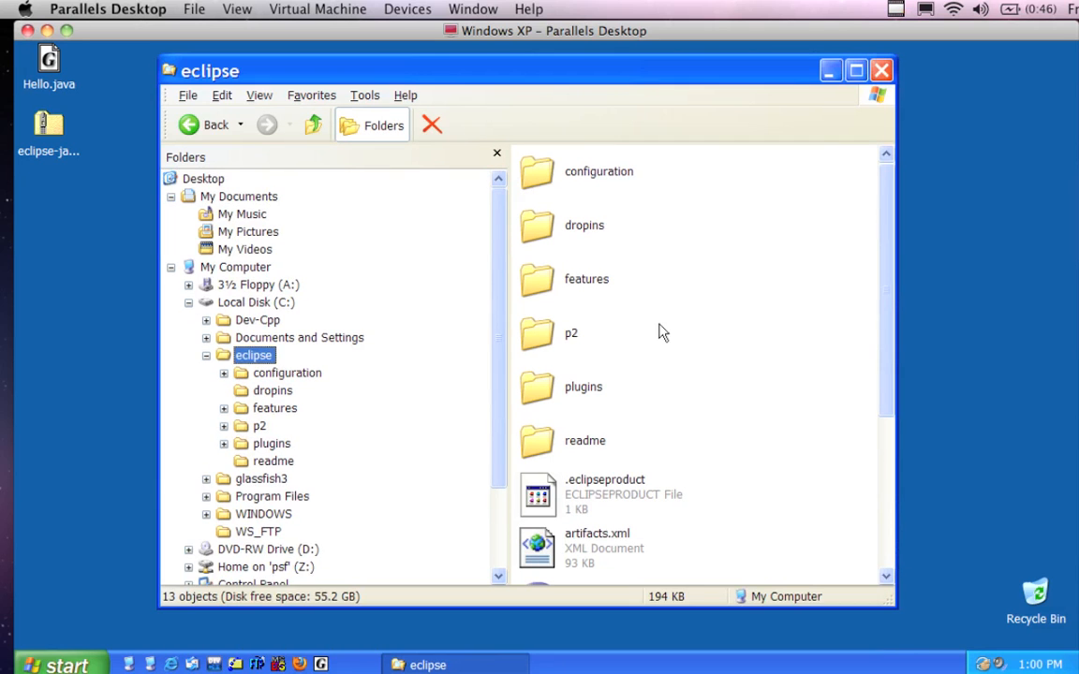
pyautogui.scroll(-2, 655, 356)
pyautogui.moveTo(890, 300); pyautogui.dragTo(889, 514)
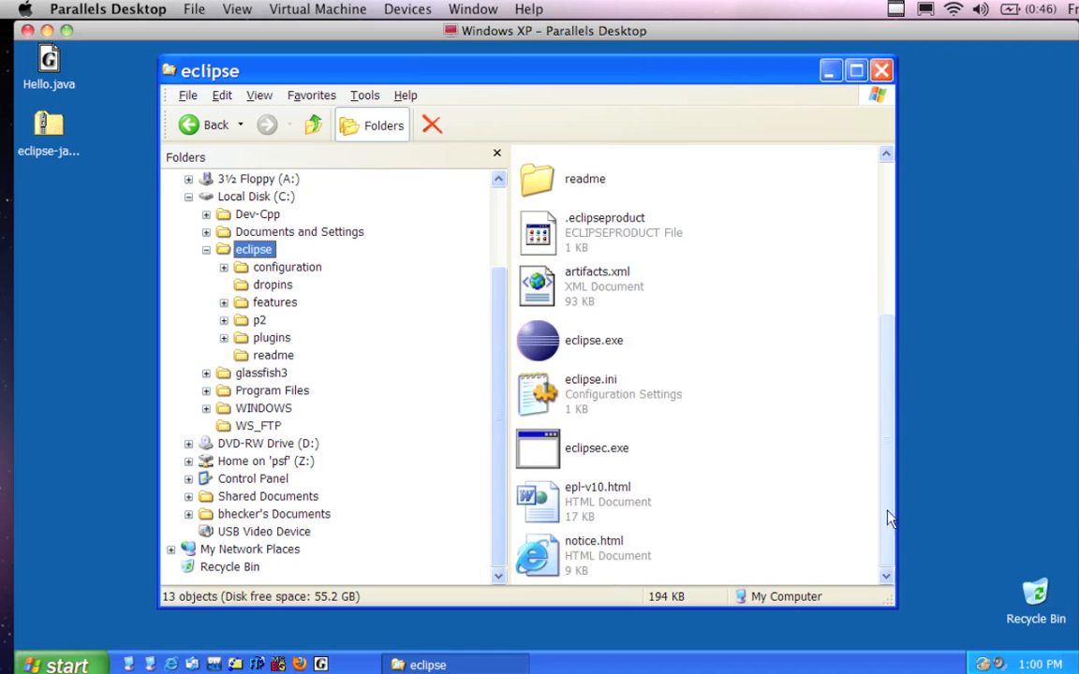
pyautogui.click(588, 343)
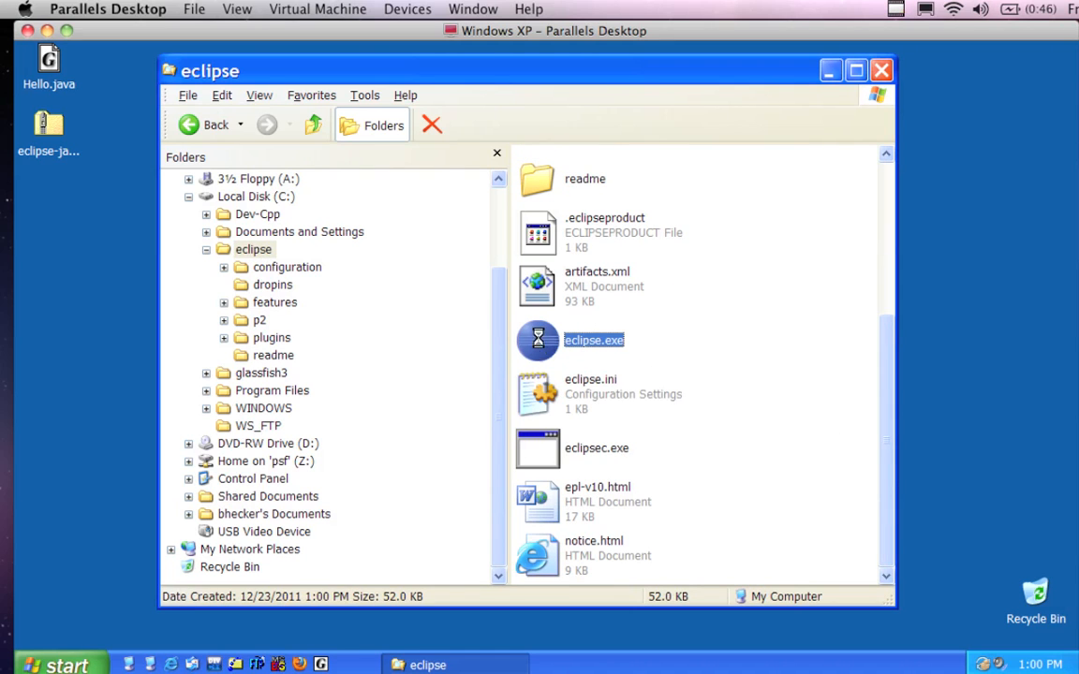
pyautogui.rightClick(541, 339)
pyautogui.click(592, 467)
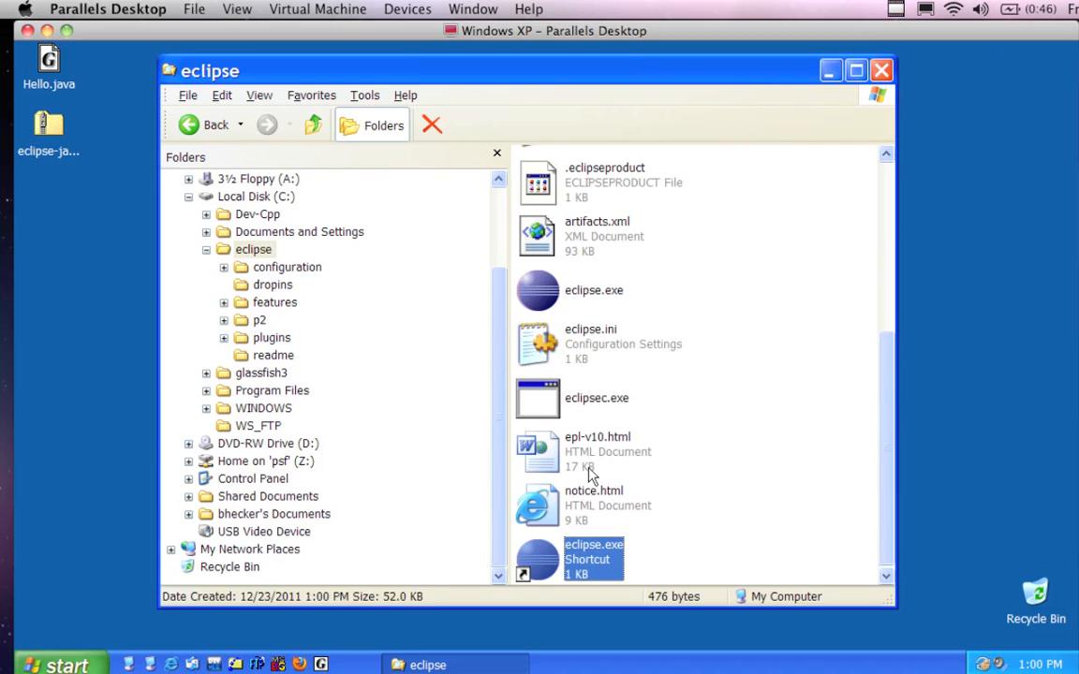
# Step: Move the eclipse.exe shortcut from the eclipse folder to the desktop and close the folder window
pyautogui.moveTo(596, 552); pyautogui.dragTo(138, 489)
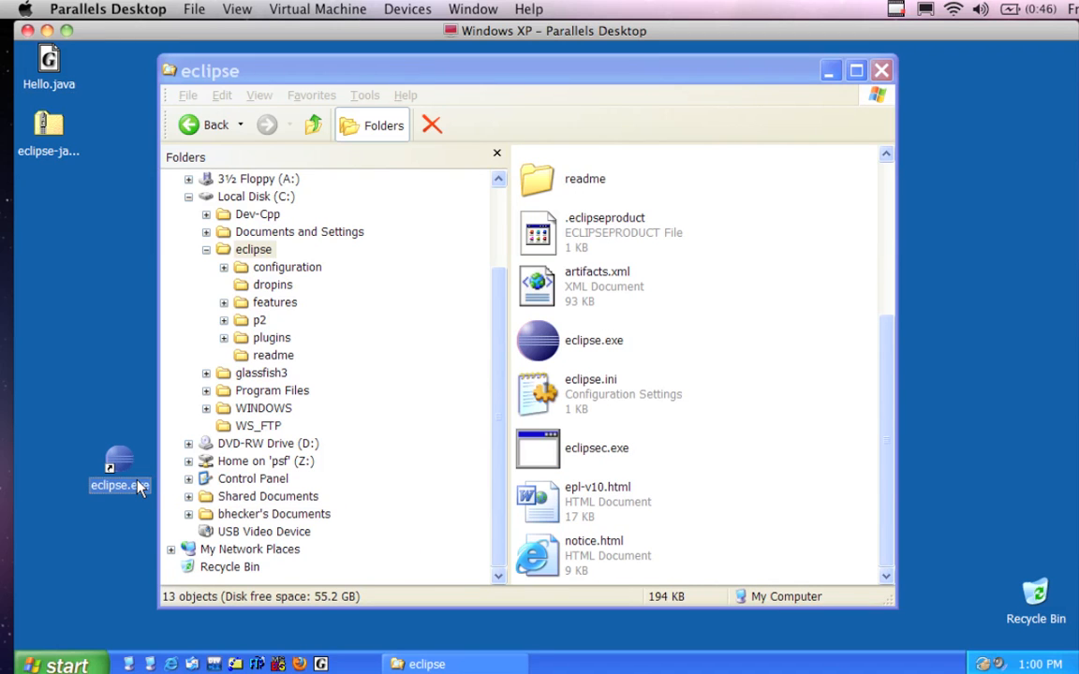
pyautogui.click(882, 72)
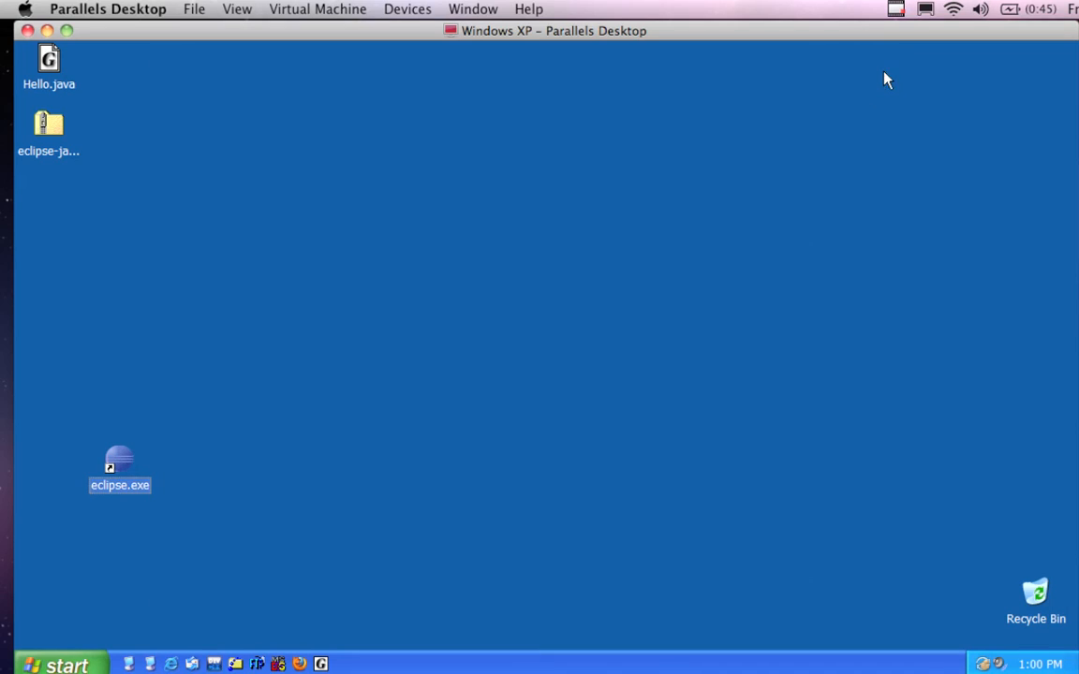
# Step: Unlock the taskbar, add the desktop's eclipse.exe shortcut to Quick Launch, and lock the taskbar again
pyautogui.rightClick(482, 662)
pyautogui.click(502, 634)
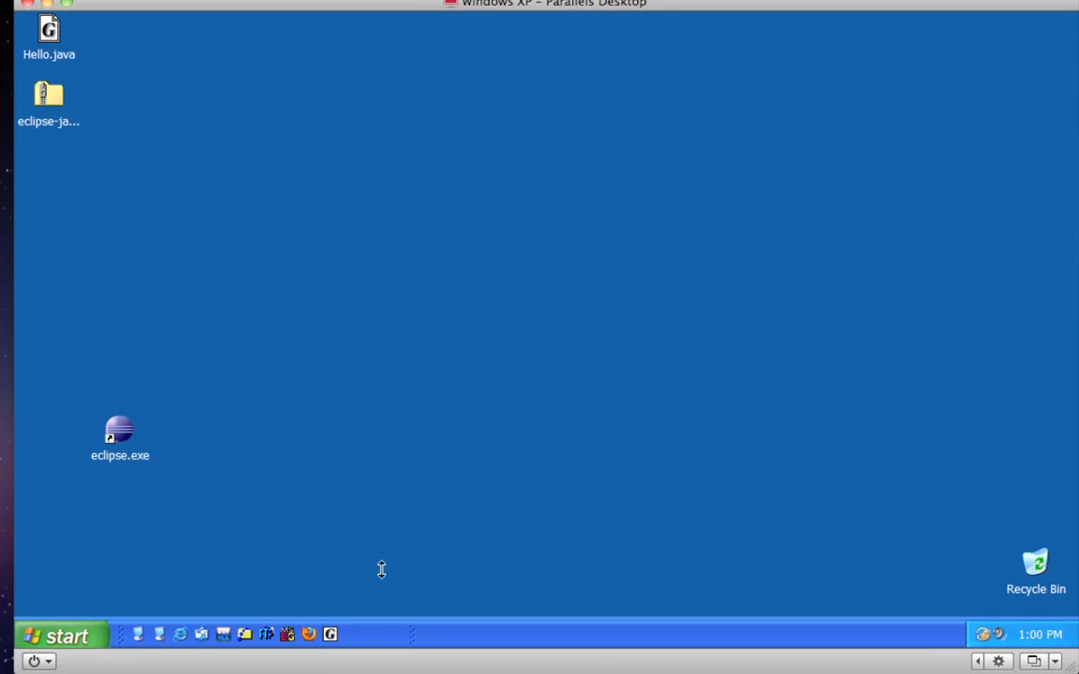
pyautogui.moveTo(120, 430); pyautogui.dragTo(356, 632)
pyautogui.rightClick(456, 642)
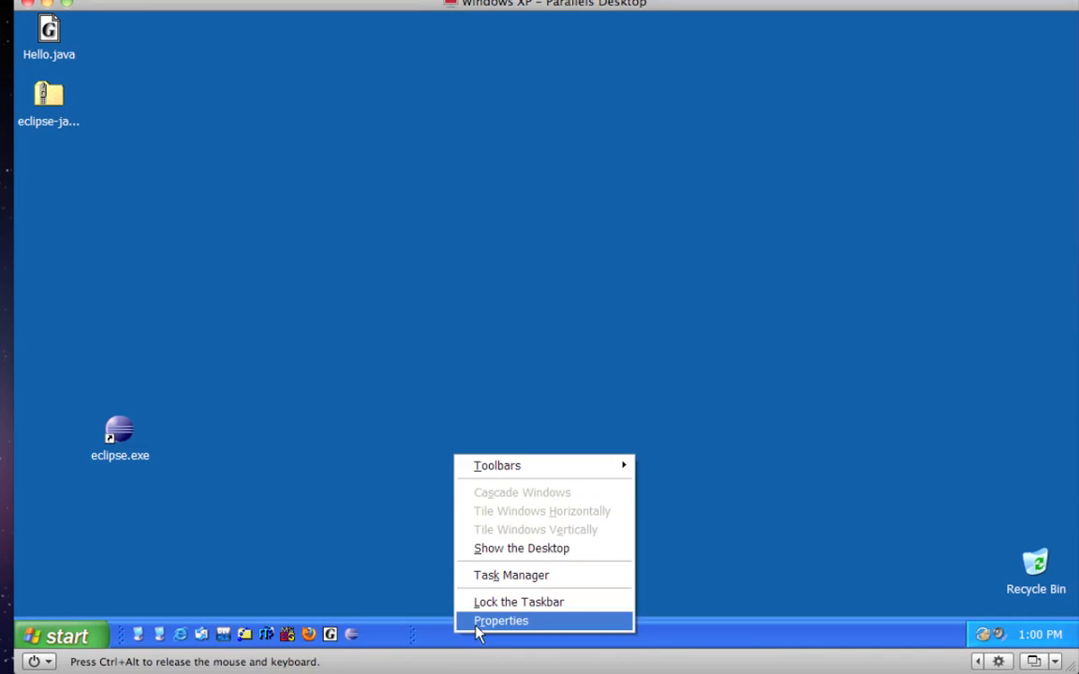
pyautogui.click(507, 603)
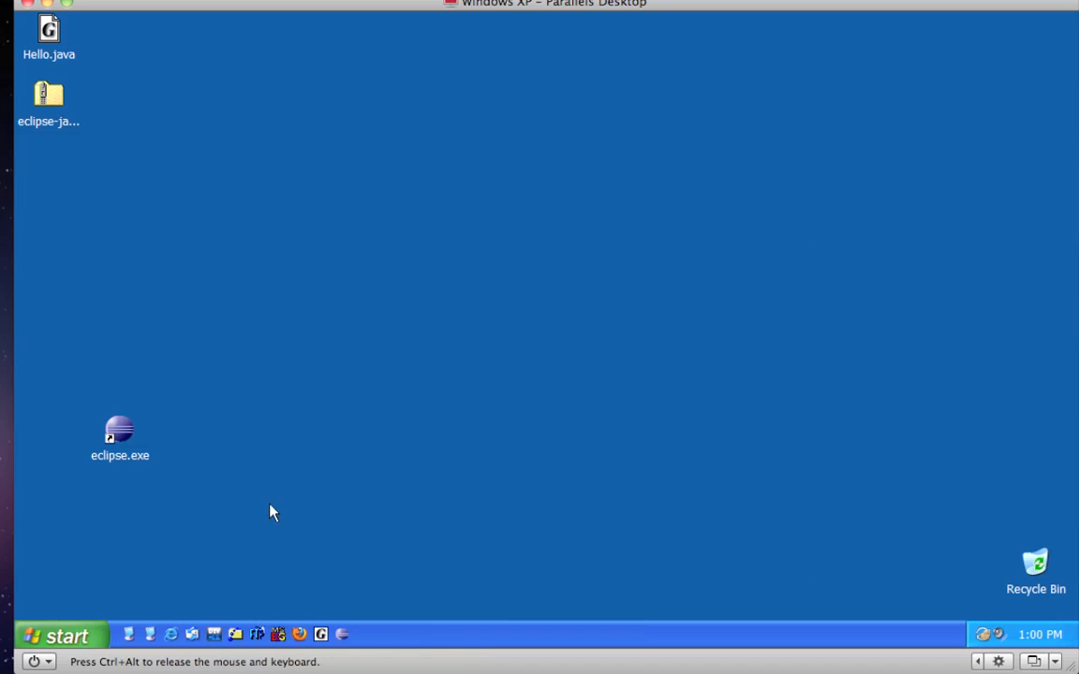
# Step: Delete the eclipse.exe shortcut and eclipse-java-indigo-SR1-win32.zip from the desktop and empty the Recycle Bin
pyautogui.moveTo(121, 433); pyautogui.dragTo(1044, 560)
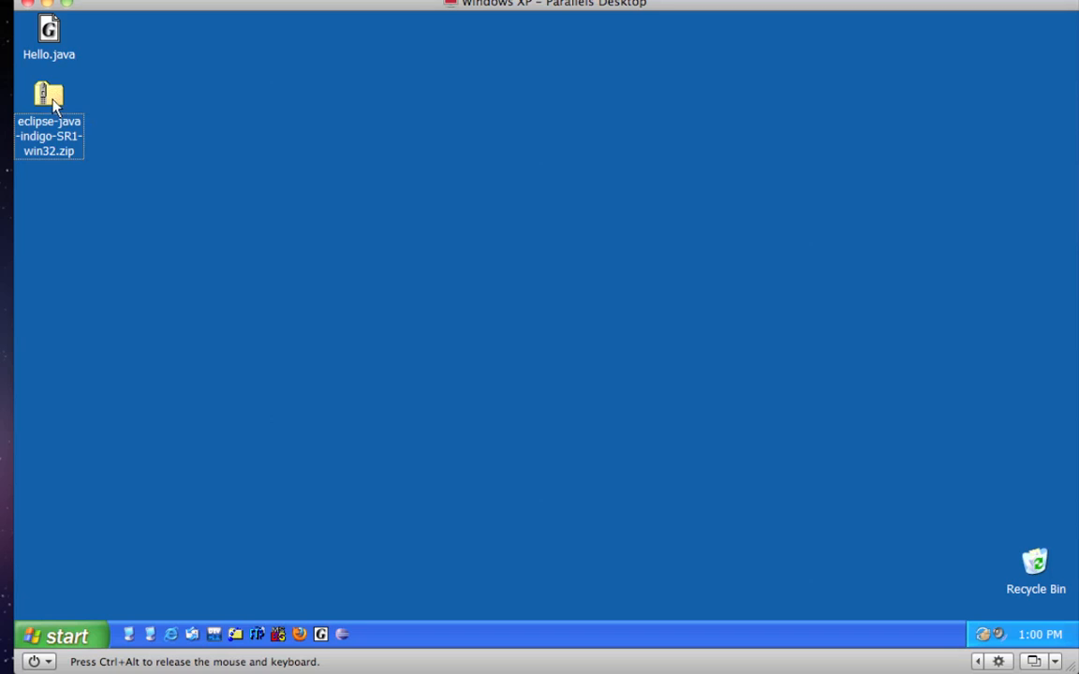
pyautogui.moveTo(54, 105); pyautogui.dragTo(217, 173)
pyautogui.moveTo(983, 538); pyautogui.dragTo(1038, 563)
pyautogui.rightClick(1037, 562)
pyautogui.click(1016, 497)
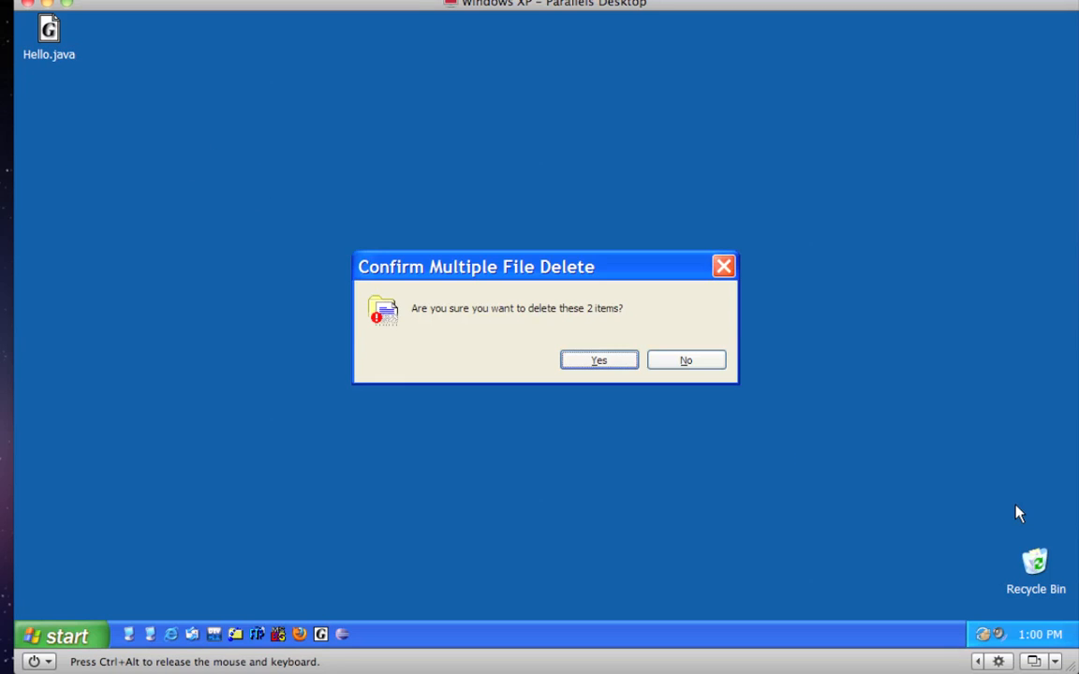
pyautogui.click(587, 363)
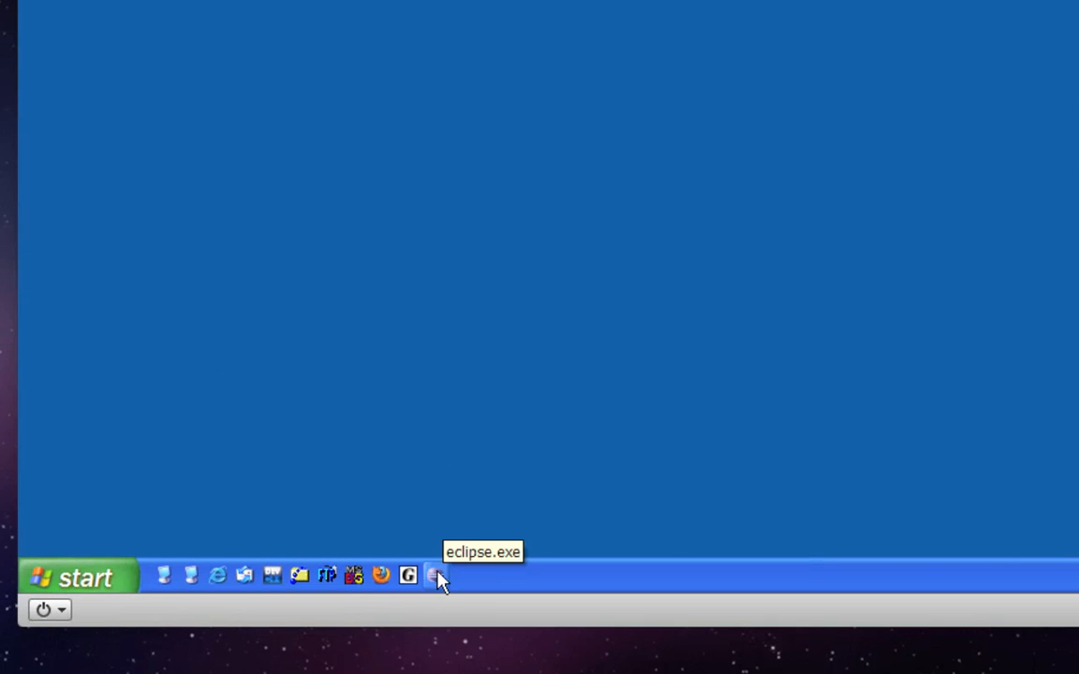
# Step: Launch Eclipse from Quick Launch with C:\workspace as the default workspace, without being asked again
pyautogui.click(437, 576)
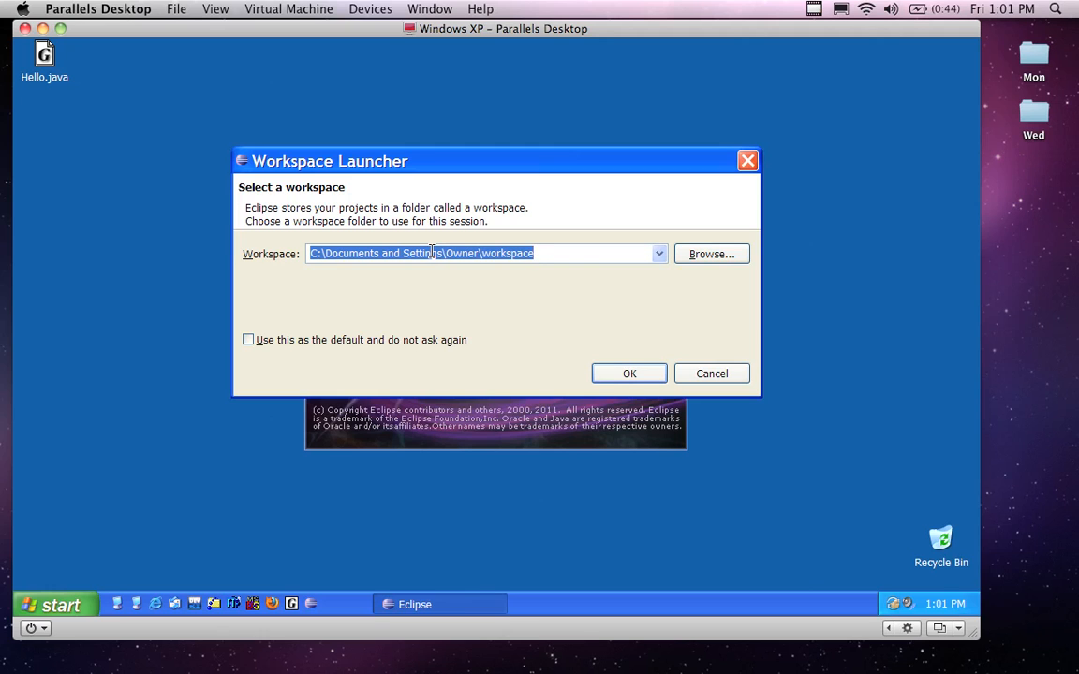
pyautogui.click(480, 252)
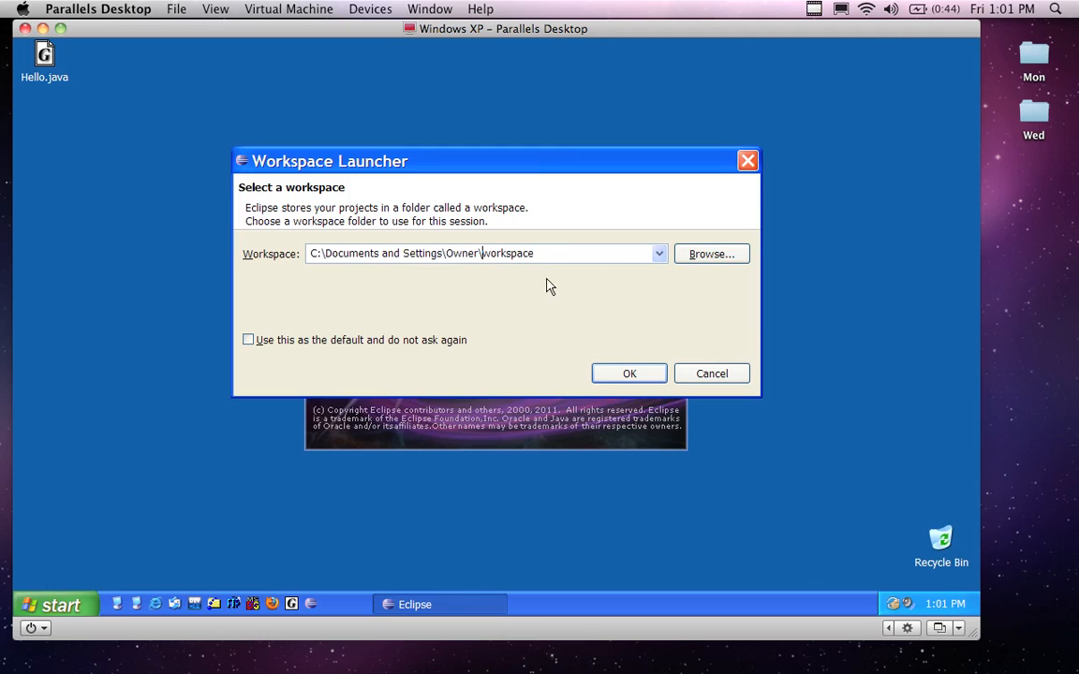
pyautogui.press('BackSpace')
pyautogui.press('BackSpace')
pyautogui.press('BackSpace')
pyautogui.press('BackSpace')
pyautogui.press('BackSpace')
pyautogui.press('BackSpace')
pyautogui.press('BackSpace')
pyautogui.press('BackSpace')
pyautogui.press('BackSpace')
pyautogui.press('BackSpace')
pyautogui.press('BackSpace')
pyautogui.press('BackSpace')
pyautogui.press('BackSpace')
pyautogui.press('BackSpace')
pyautogui.press('BackSpace')
pyautogui.press('BackSpace')
pyautogui.press('BackSpace')
pyautogui.press('BackSpace')
pyautogui.press('BackSpace')
pyautogui.press('BackSpace')
pyautogui.press('BackSpace')
pyautogui.press('BackSpace')
pyautogui.press('BackSpace')
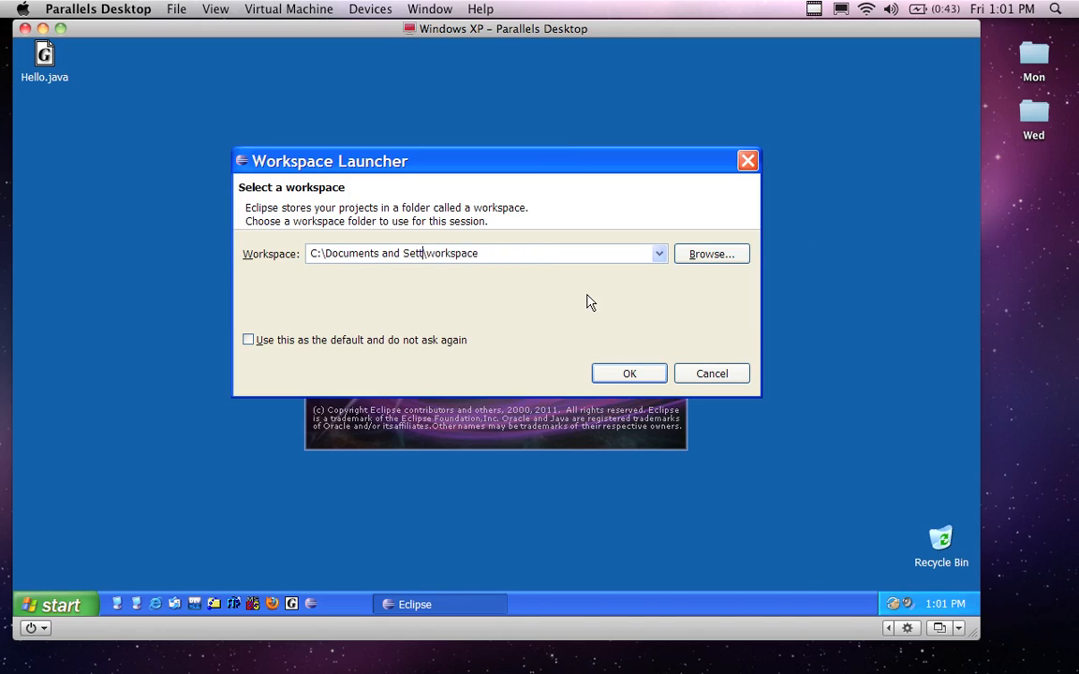
pyautogui.press('BackSpace')
pyautogui.press('BackSpace')
pyautogui.press('BackSpace')
pyautogui.press('BackSpace')
pyautogui.press('BackSpace')
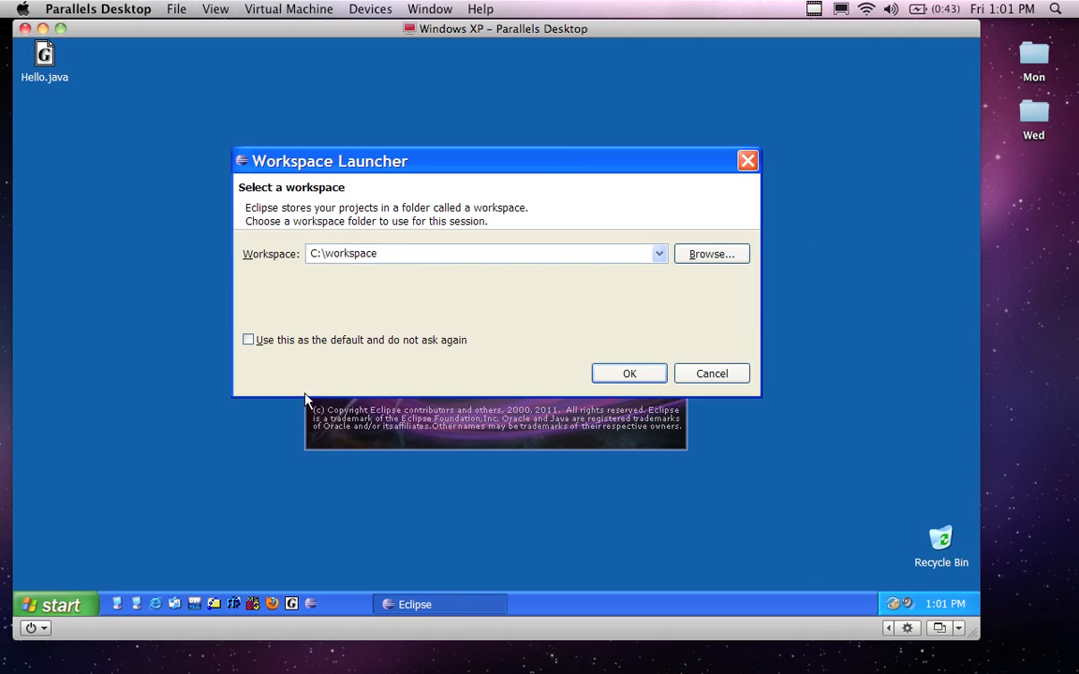
pyautogui.click(306, 343)
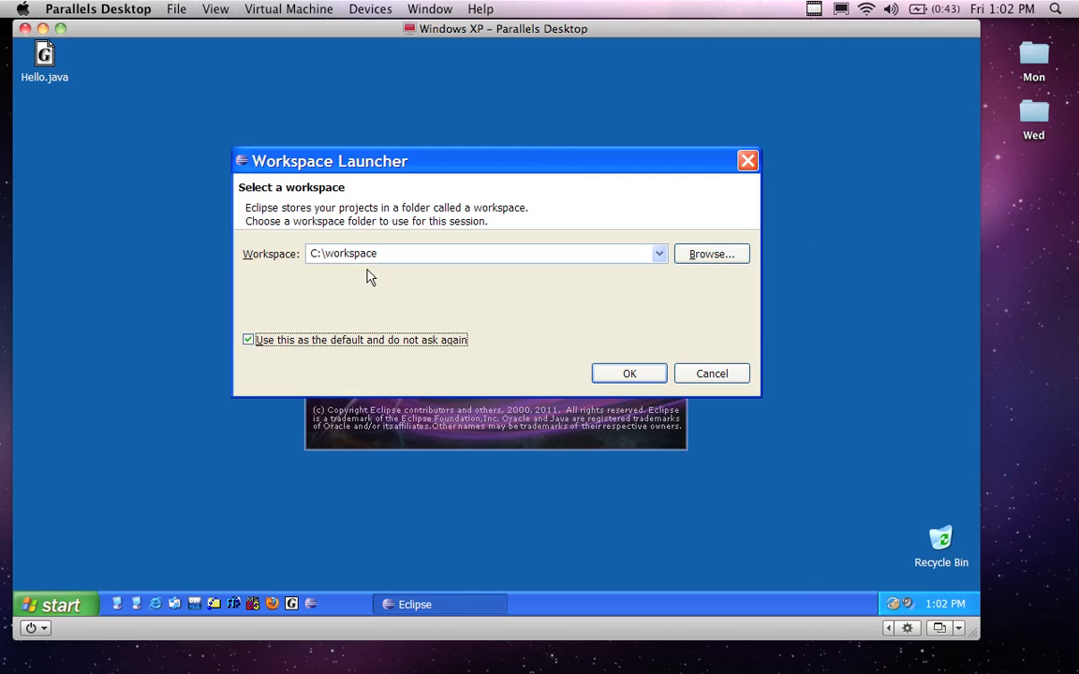
pyautogui.click(630, 375)
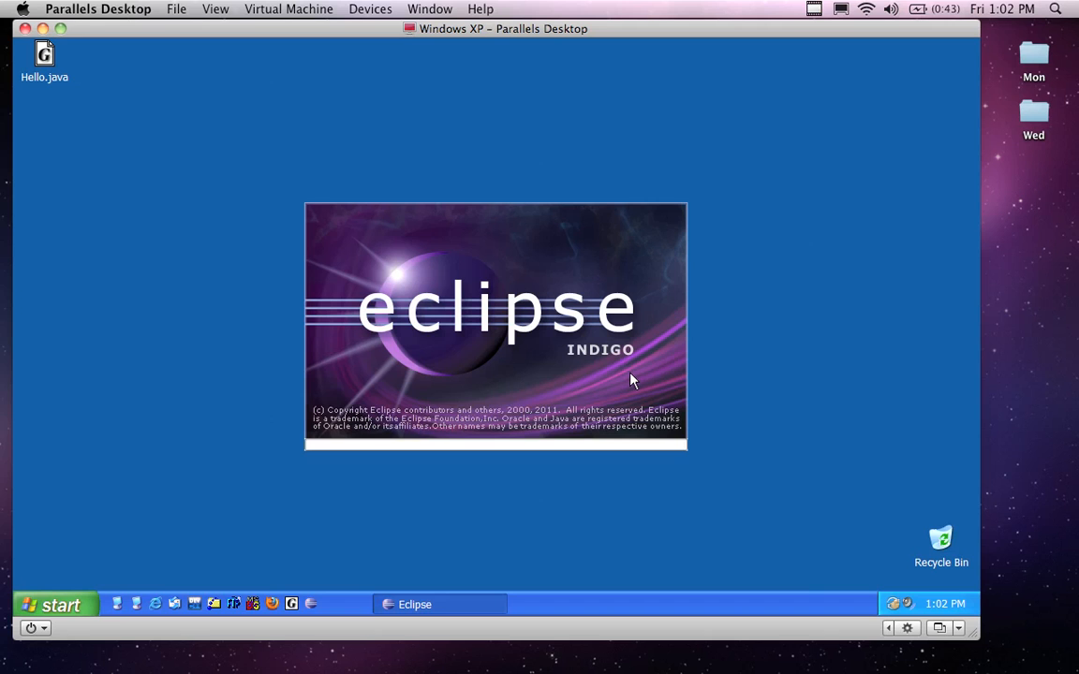
# Step: Examine the workspace folder and its .metadata subfolder on Local Disk (C:) in Windows Explorer, and close Explorer
pyautogui.click(54, 604)
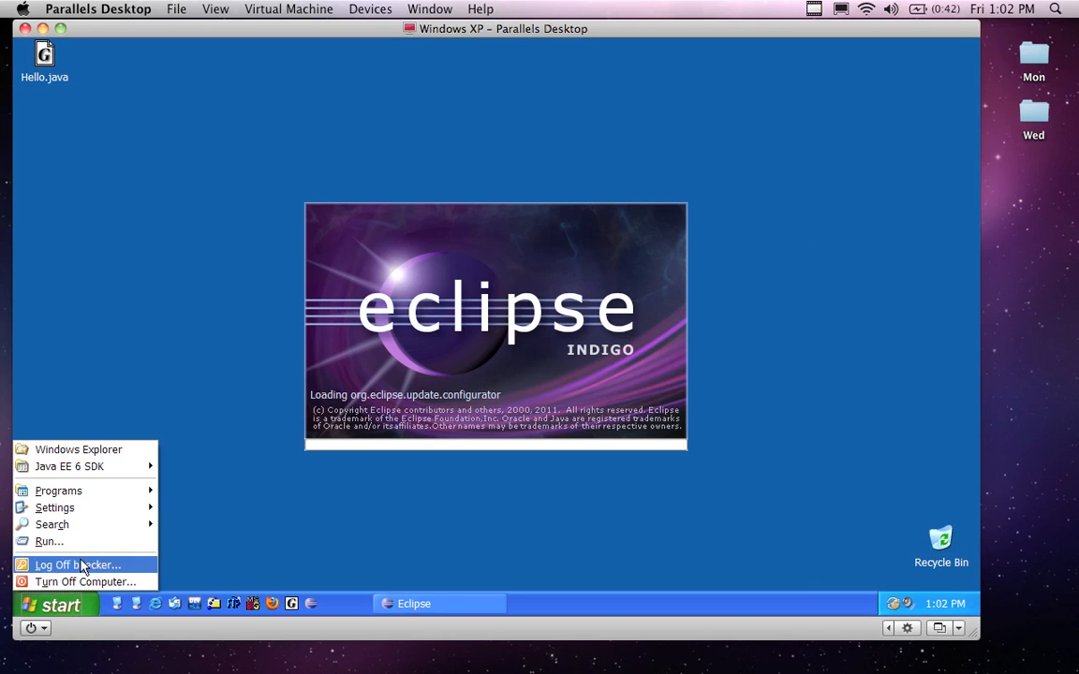
pyautogui.click(98, 450)
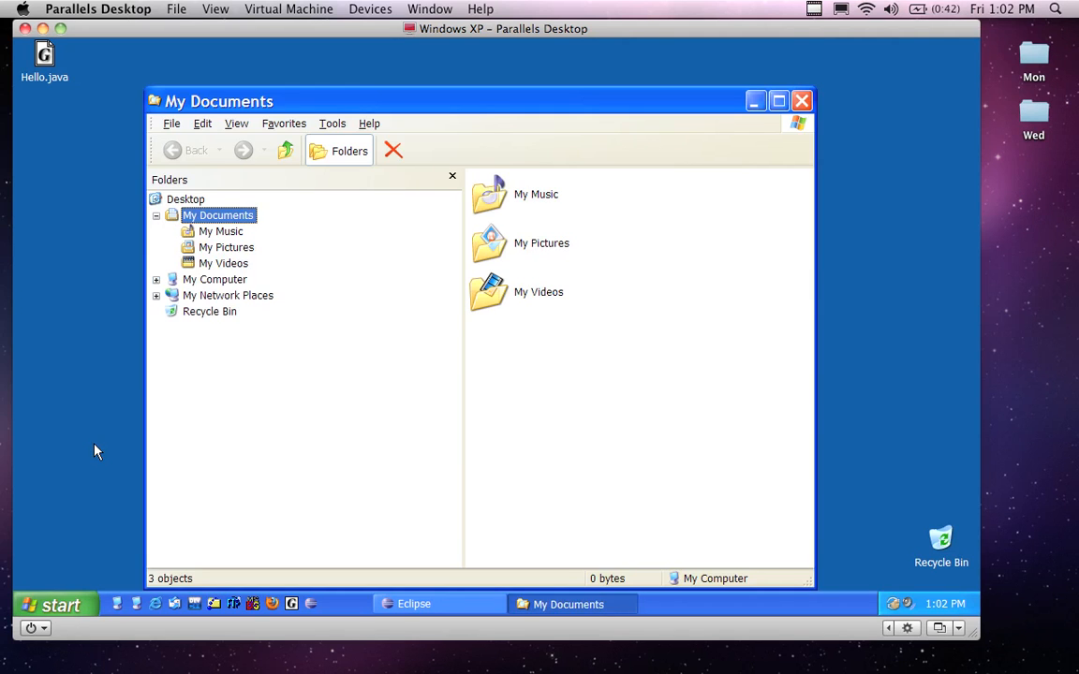
pyautogui.click(156, 279)
pyautogui.click(221, 312)
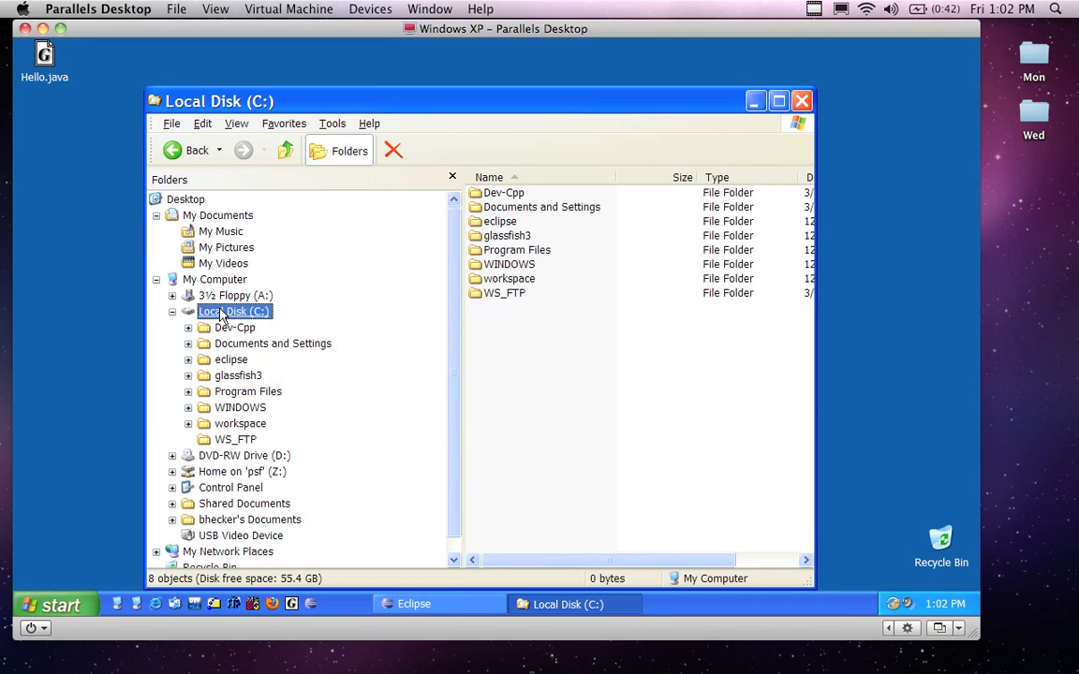
pyautogui.click(246, 424)
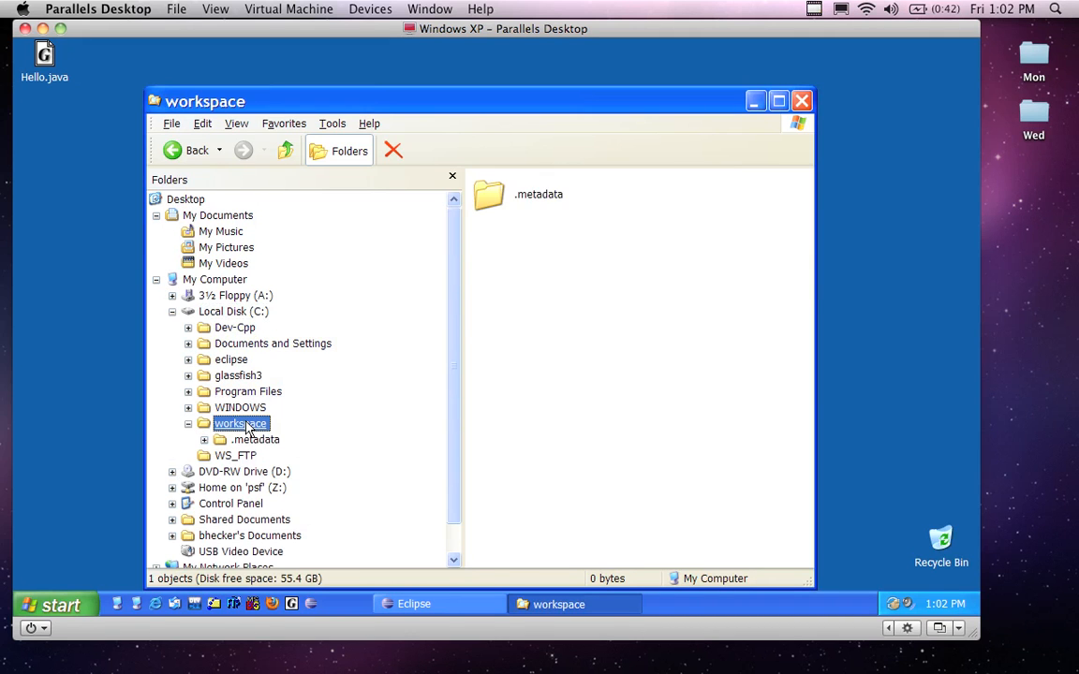
pyautogui.click(251, 441)
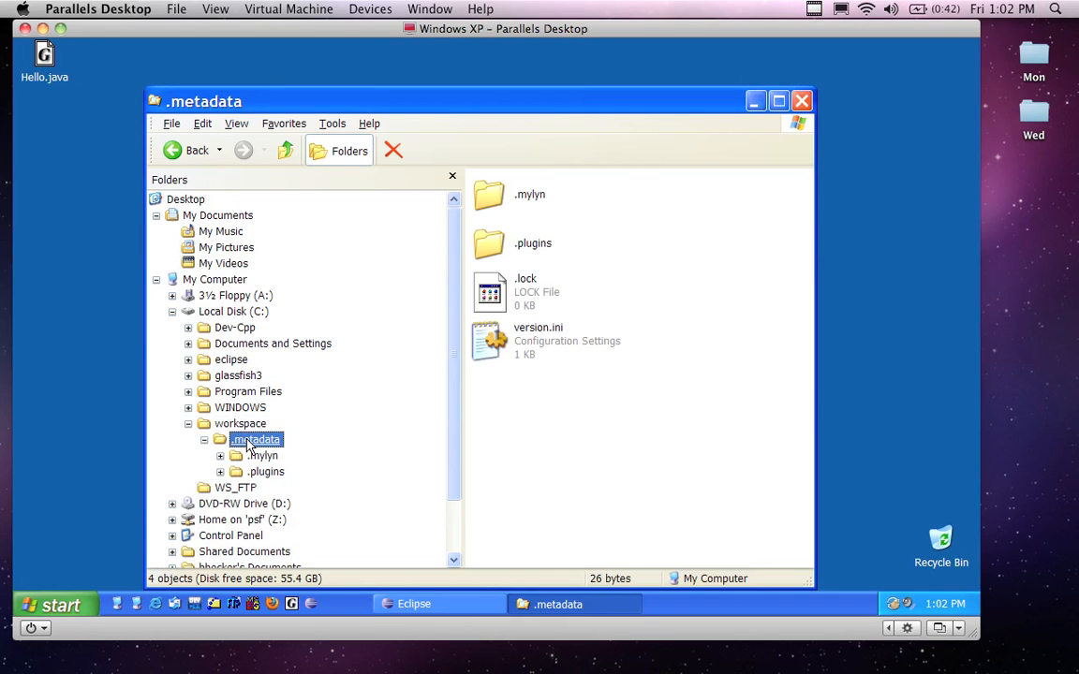
pyautogui.click(187, 423)
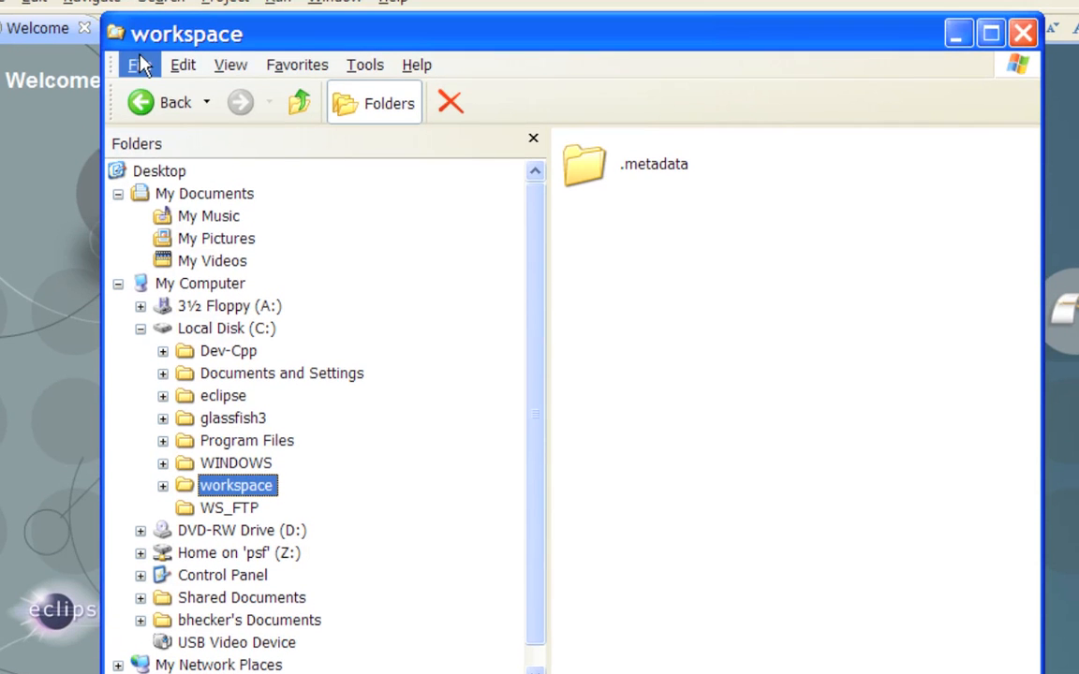
pyautogui.click(138, 4)
pyautogui.click(164, 265)
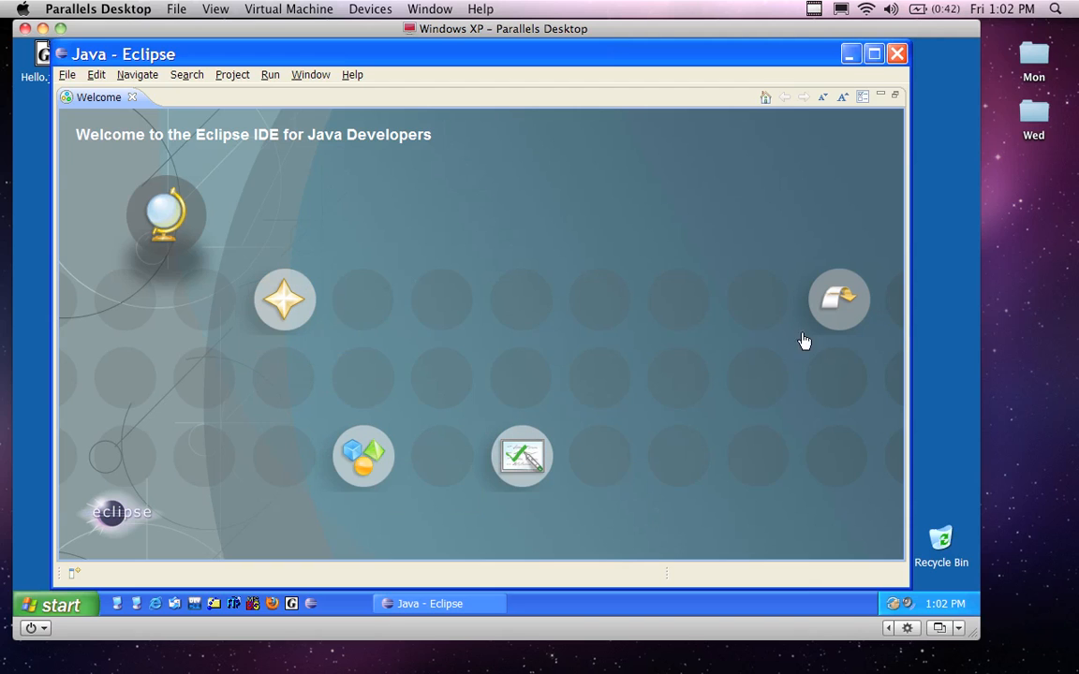
# Step: Go from the Welcome page to the Eclipse workbench, close the Task List and Outline views, and enlarge the Problems area
pyautogui.click(840, 296)
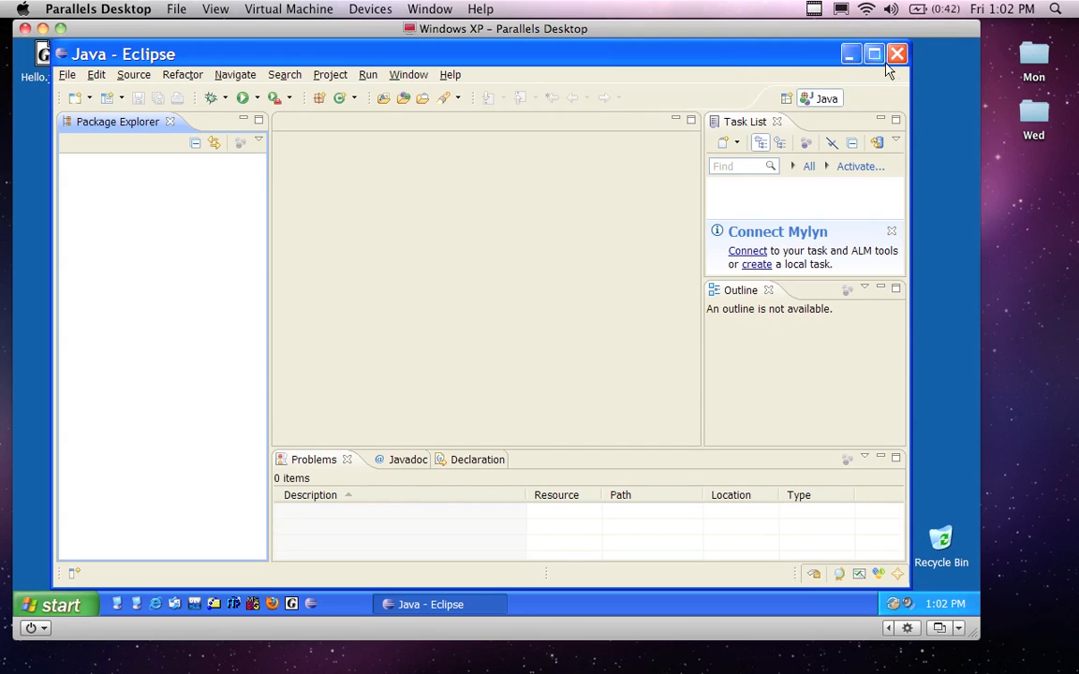
pyautogui.moveTo(774, 58); pyautogui.dragTo(778, 64)
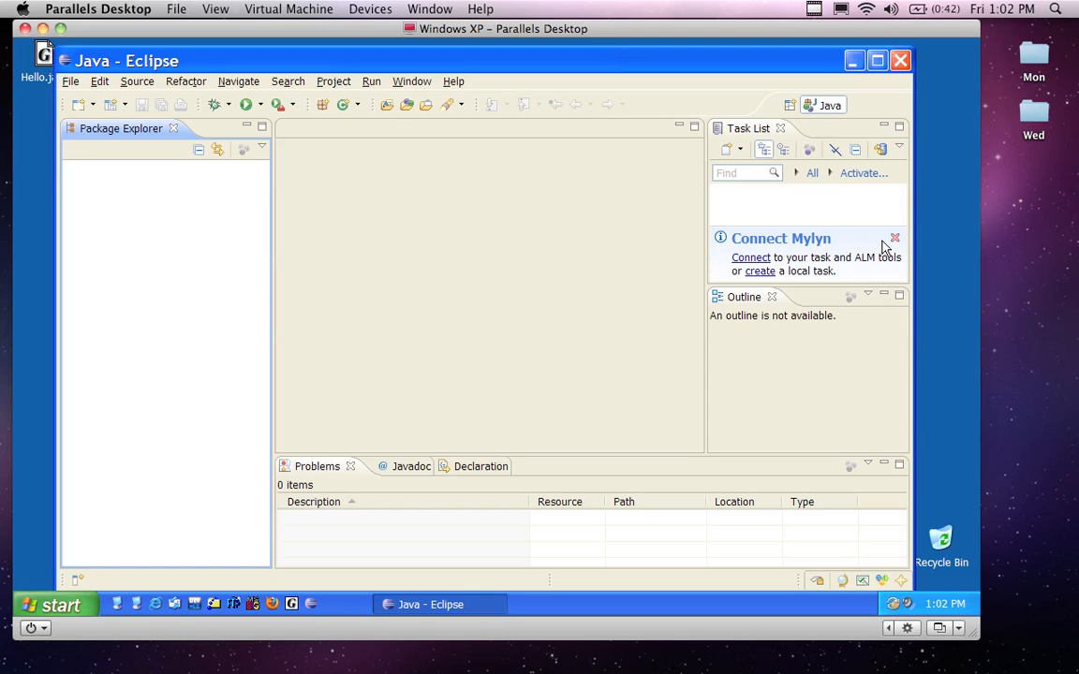
pyautogui.click(779, 128)
pyautogui.click(815, 130)
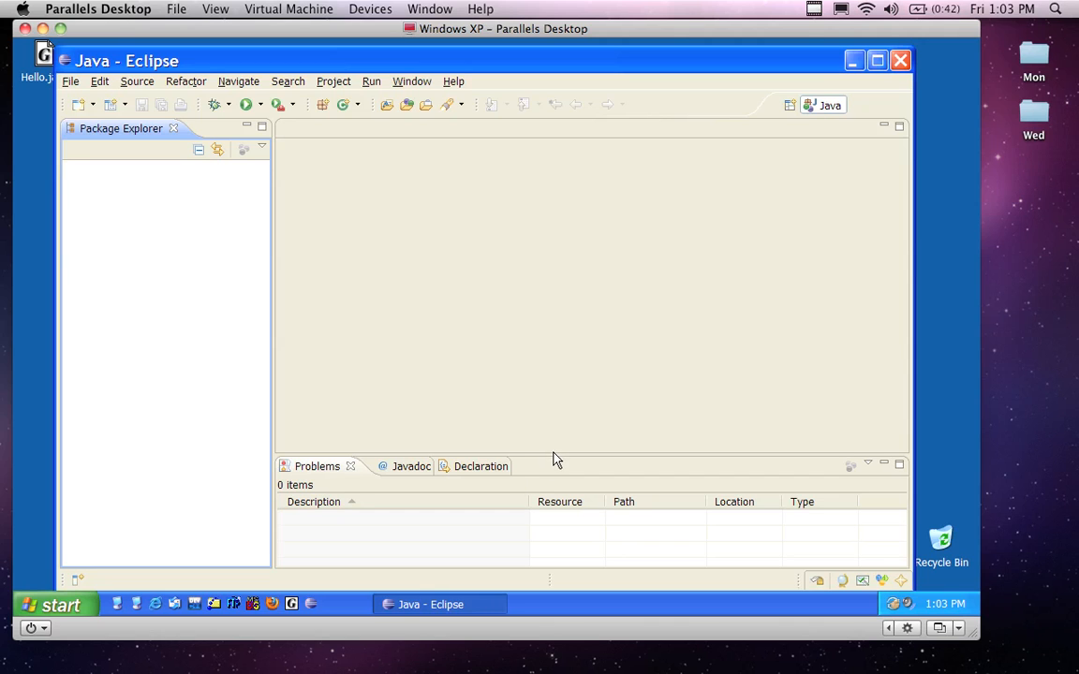
pyautogui.moveTo(553, 454); pyautogui.dragTo(565, 366)
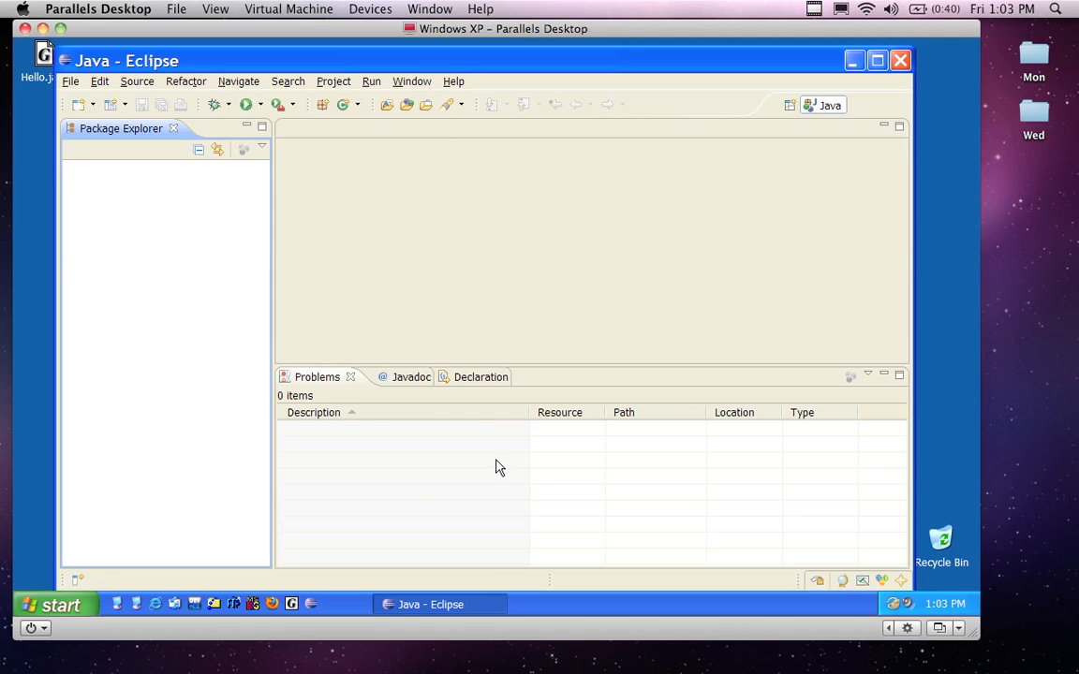
pyautogui.click(71, 81)
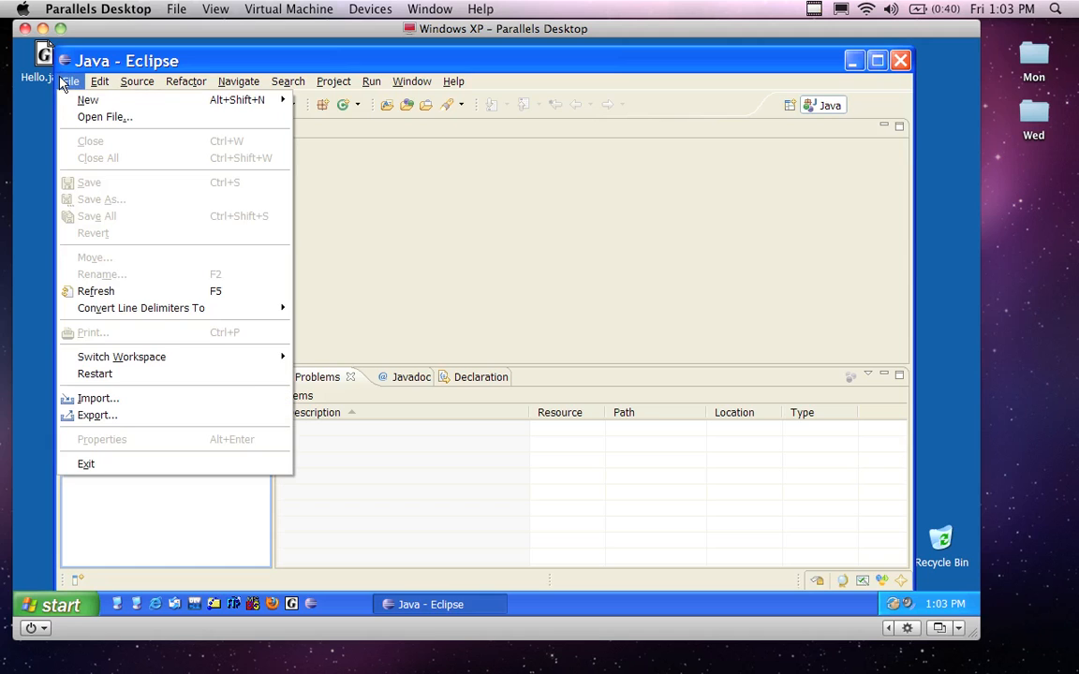
pyautogui.moveTo(73, 103)
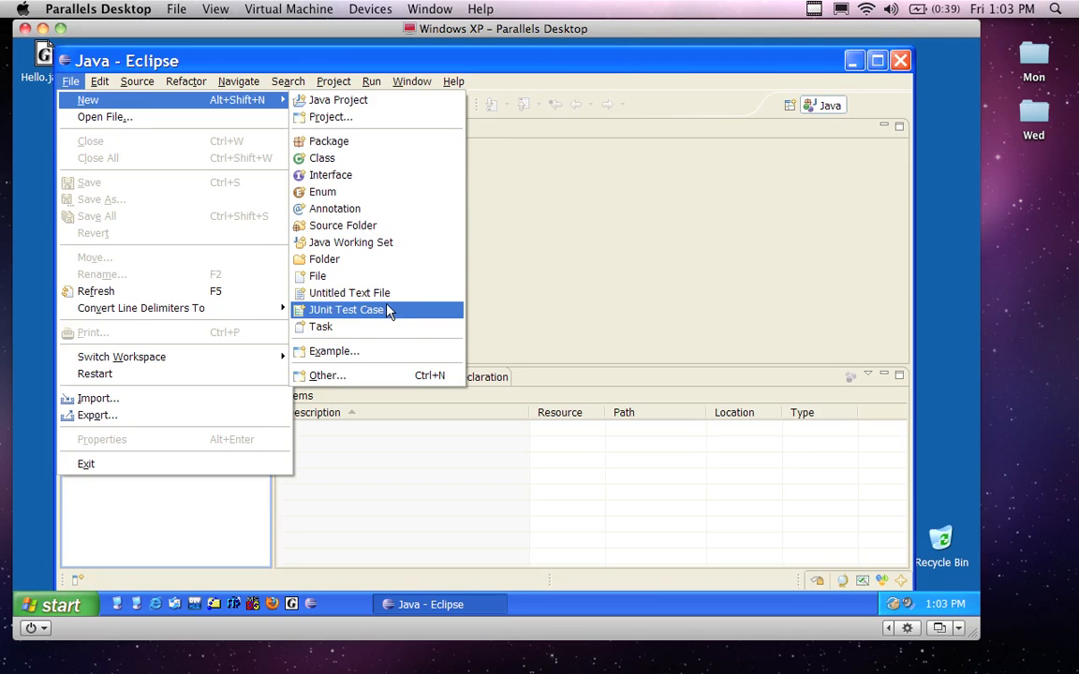
pyautogui.click(517, 65)
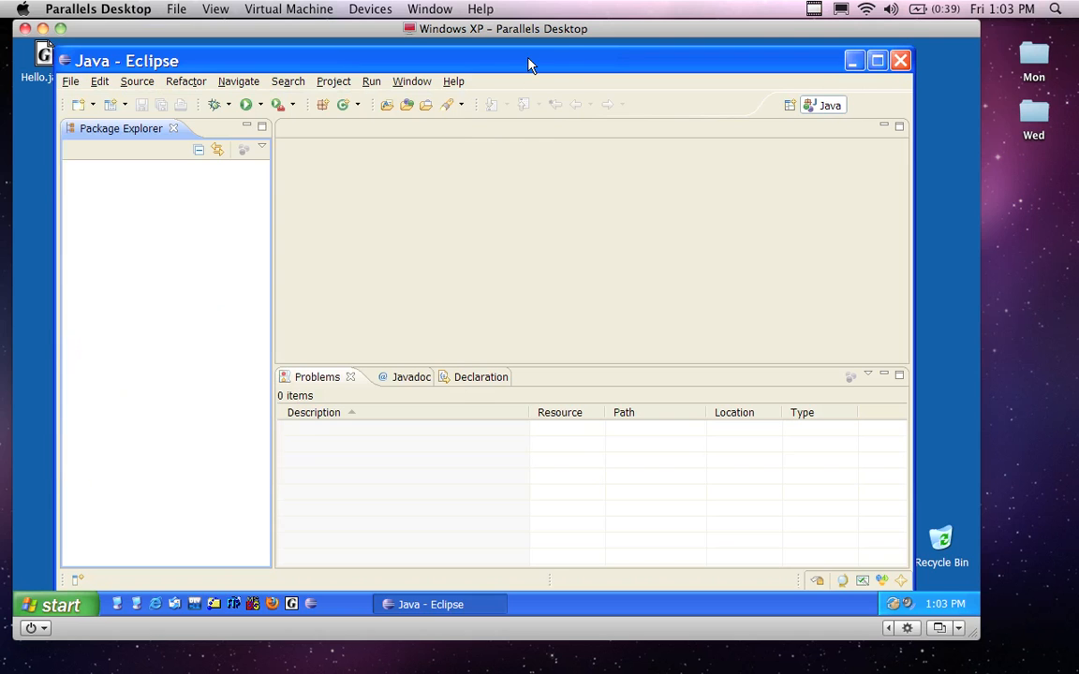
# Step: Create a Java project named HelloWorld in the default location with separate source and class folders
pyautogui.moveTo(513, 62)
pyautogui.mouseDown()
pyautogui.moveTo(540, 51)
pyautogui.moveTo(529, 50)
pyautogui.mouseUp()
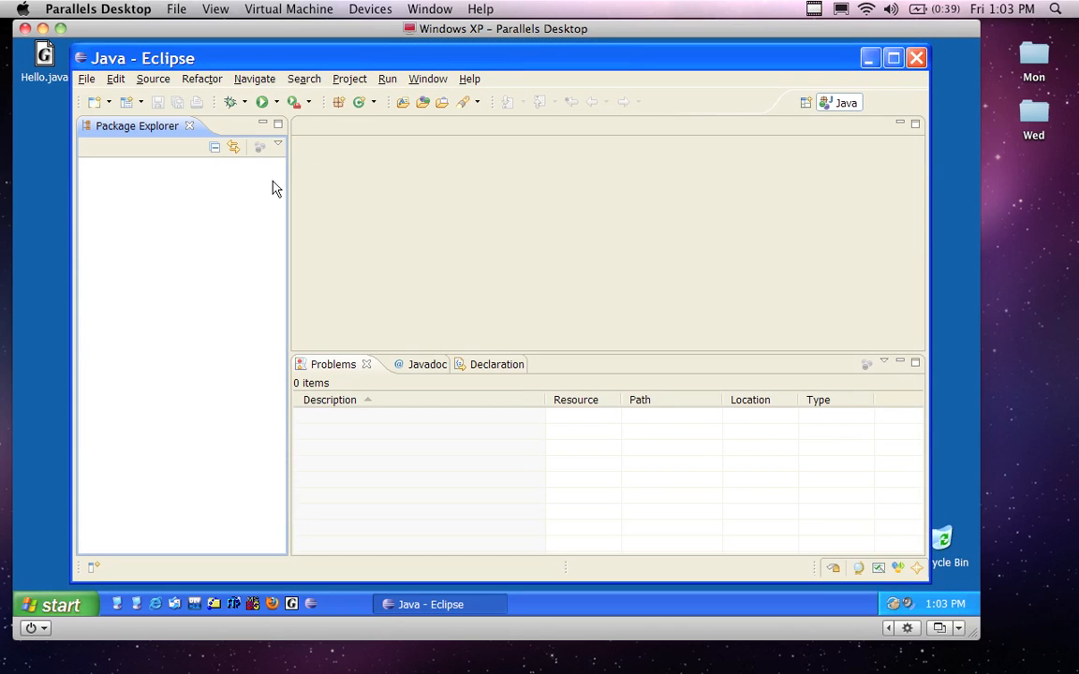
pyautogui.click(87, 80)
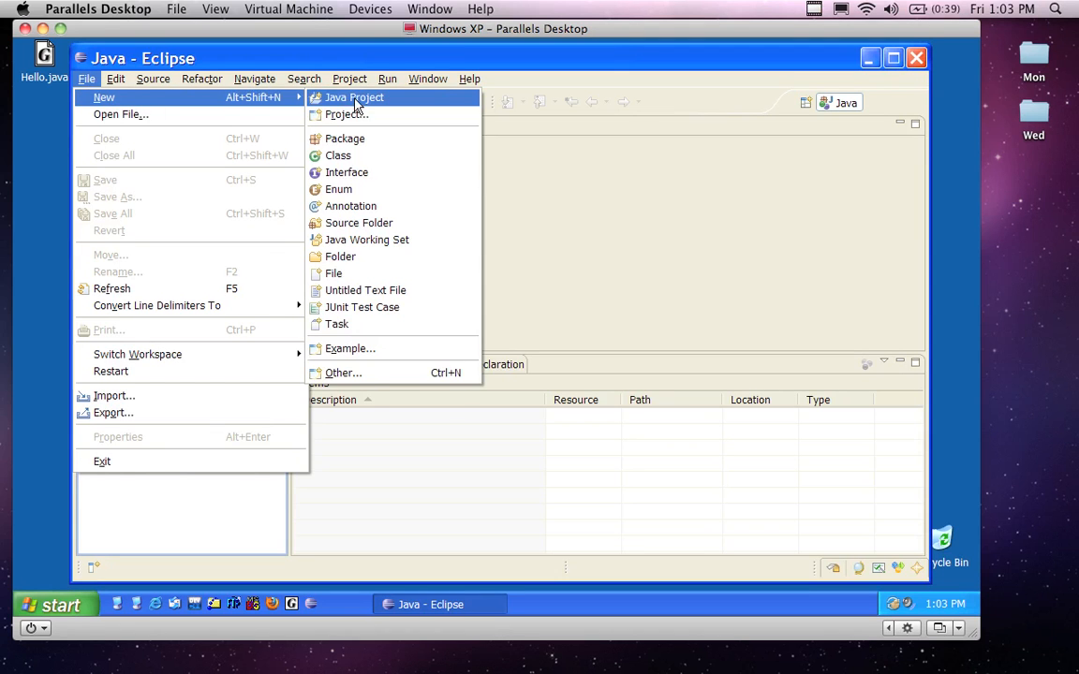
pyautogui.click(354, 98)
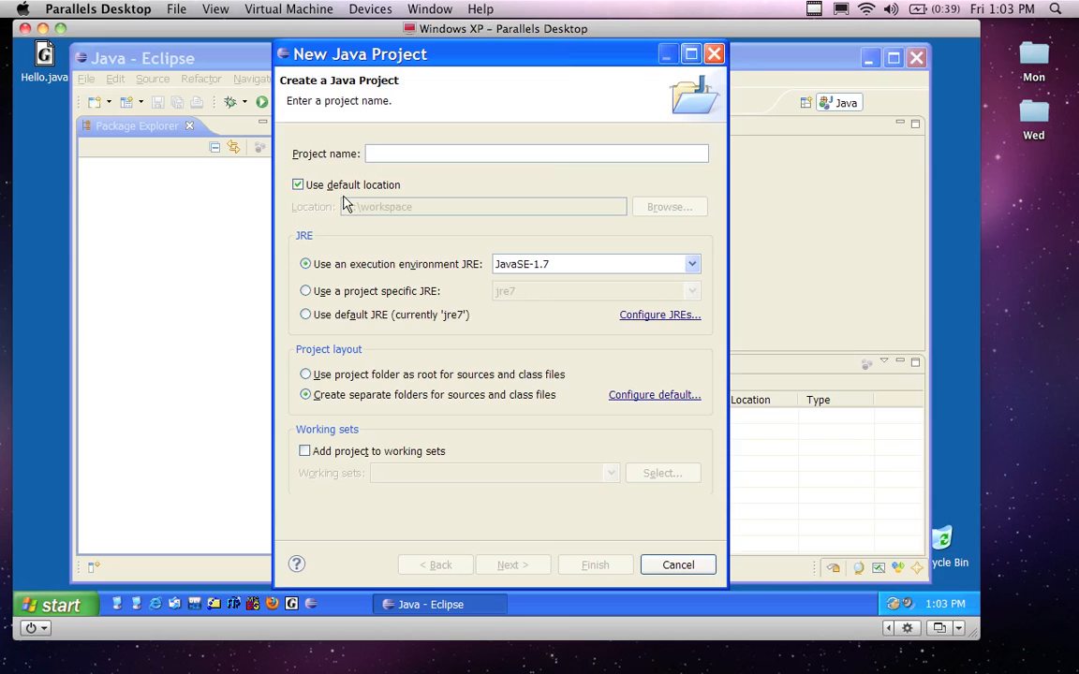
pyautogui.write('HelloWorld')
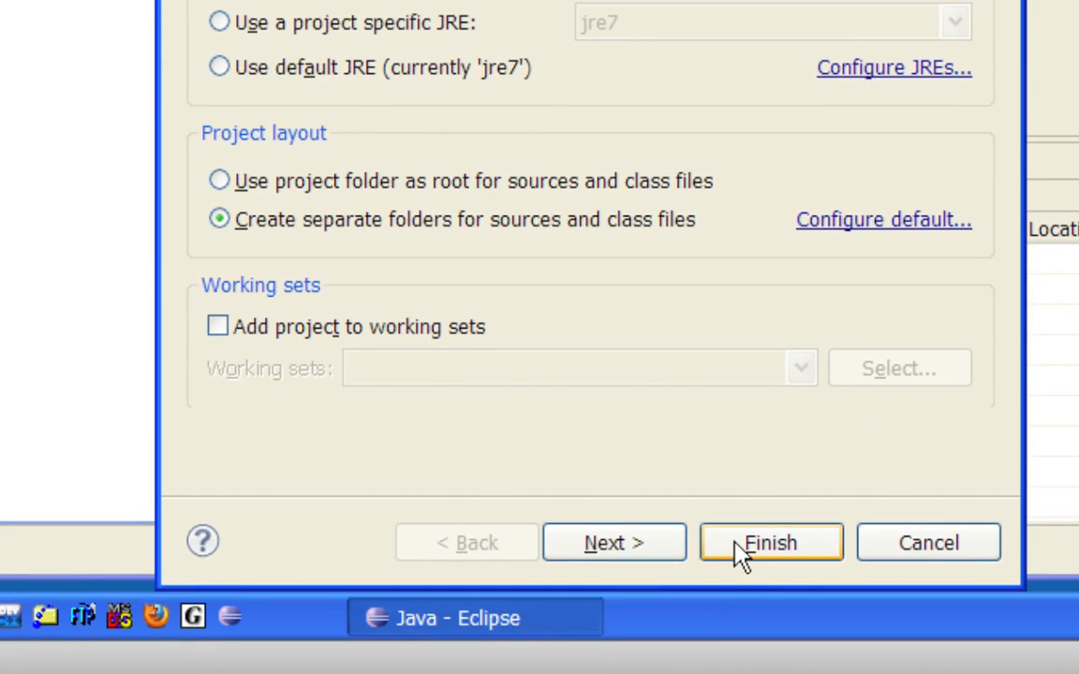
pyautogui.click(738, 557)
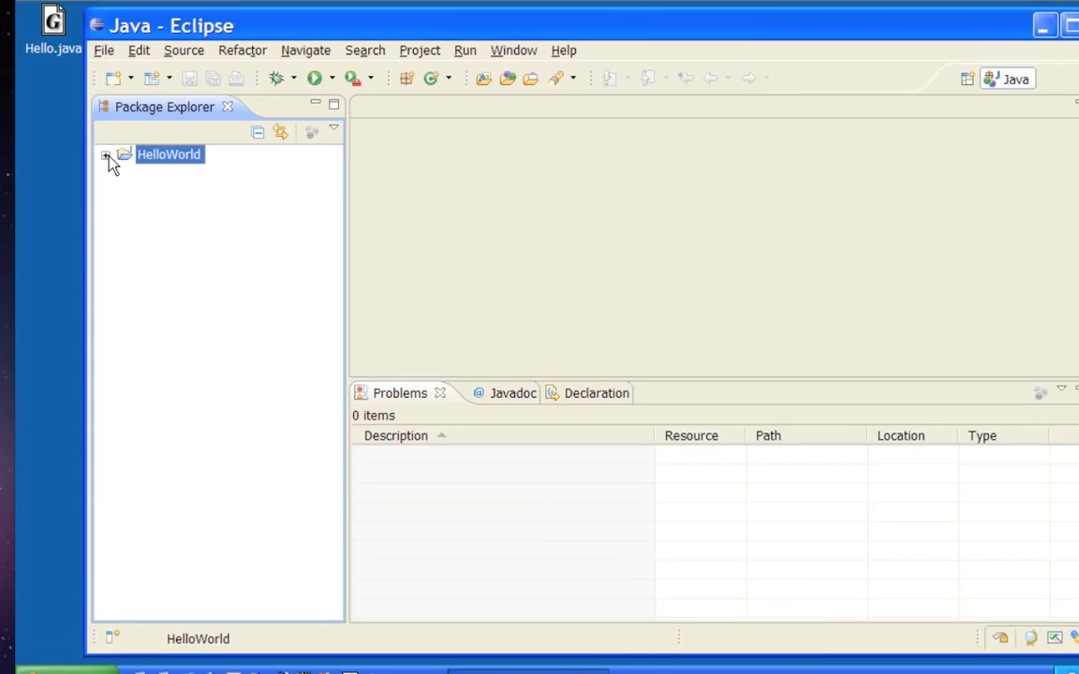
# Step: Expand the HelloWorld project and select its src folder, shifting the Eclipse window slightly
pyautogui.click(107, 156)
pyautogui.click(164, 177)
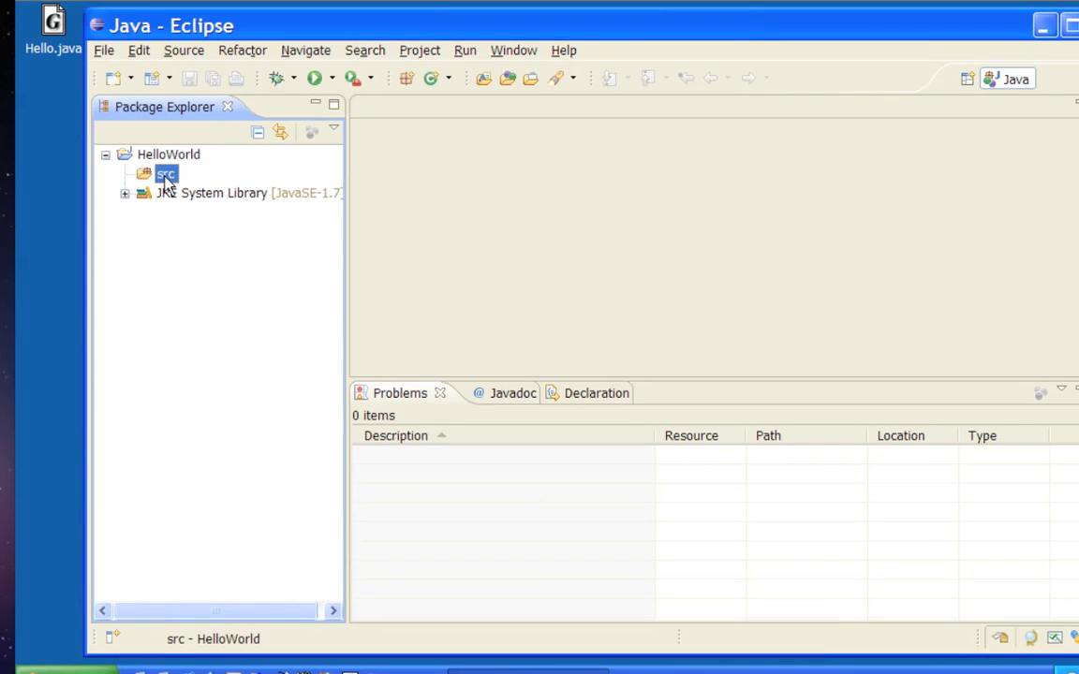
pyautogui.moveTo(354, 34); pyautogui.dragTo(347, 36)
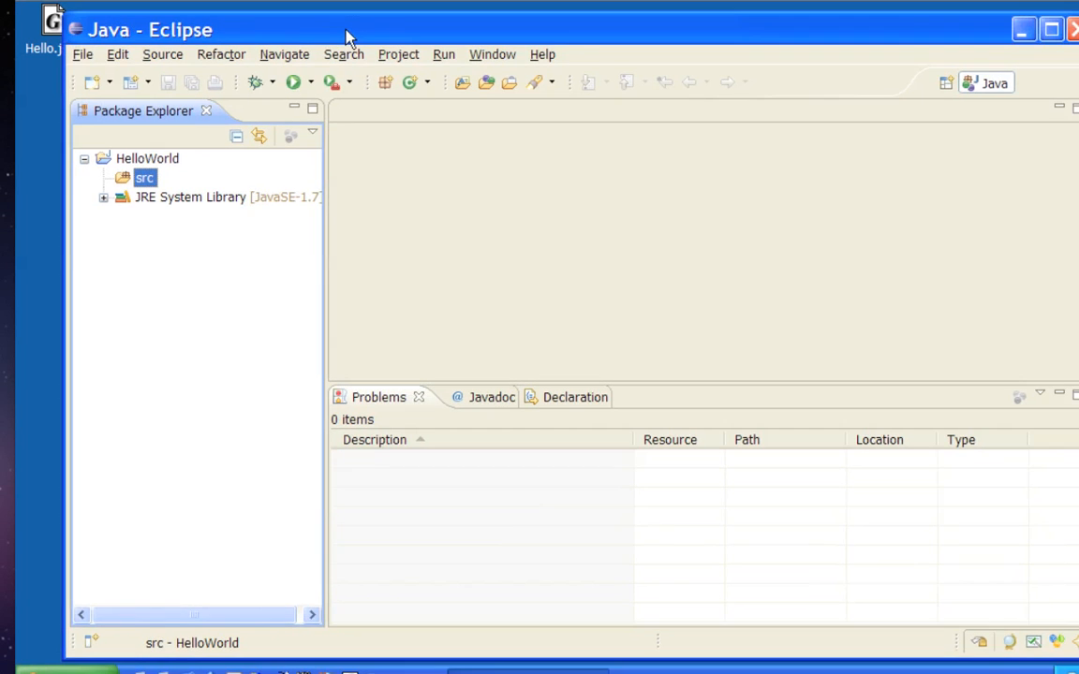
pyautogui.click(48, 31)
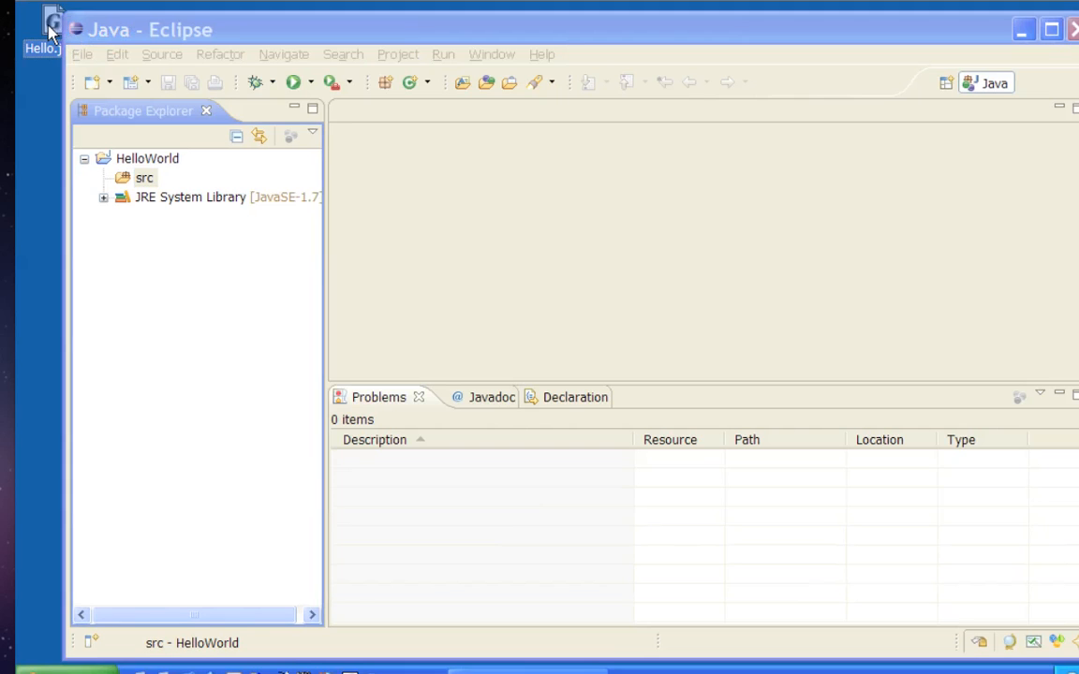
pyautogui.moveTo(49, 31); pyautogui.dragTo(148, 185)
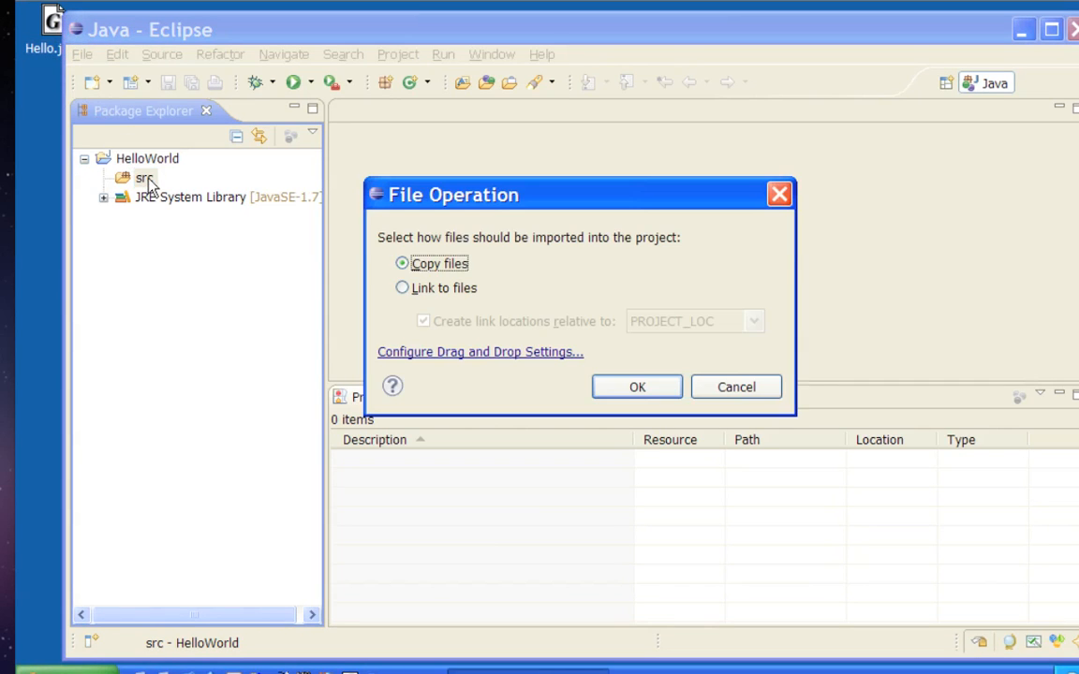
pyautogui.click(760, 389)
# Step: Move the Eclipse window aside so the Hello.java file on the desktop is uncovered
pyautogui.moveTo(525, 26); pyautogui.dragTo(545, 24)
pyautogui.moveTo(90, 158); pyautogui.dragTo(110, 158)
pyautogui.moveTo(344, 22); pyautogui.dragTo(343, 21)
pyautogui.moveTo(84, 92); pyautogui.dragTo(127, 91)
pyautogui.moveTo(320, 21); pyautogui.dragTo(288, 20)
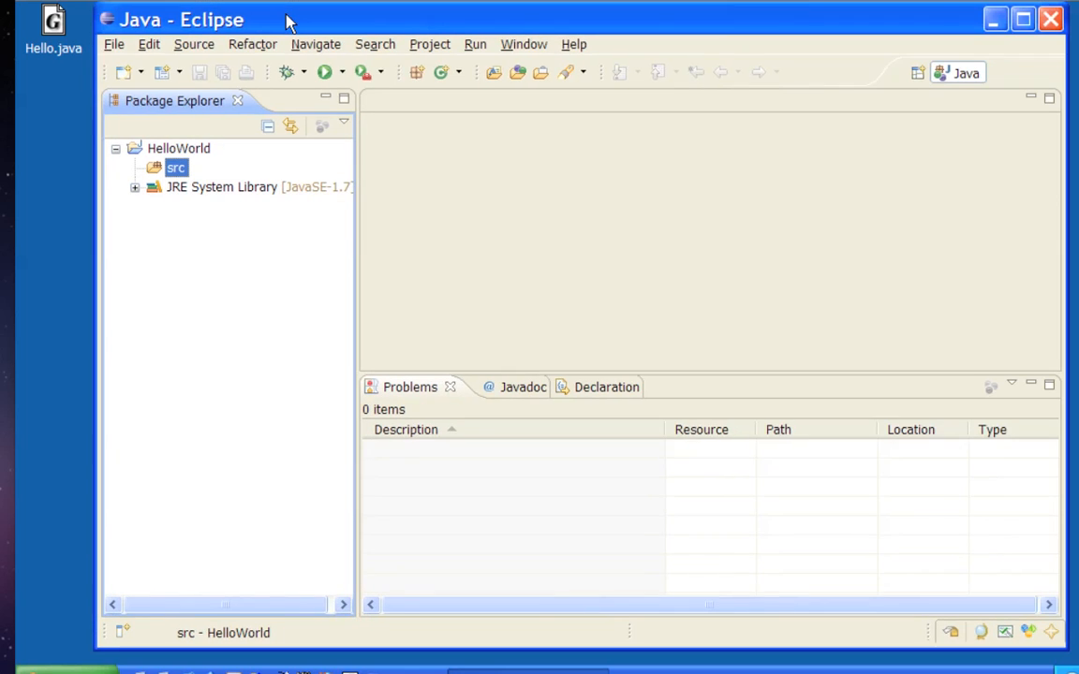
# Step: Create a public Java class named Main in the default package of the HelloWorld/src folder
pyautogui.click(114, 44)
pyautogui.moveTo(131, 74)
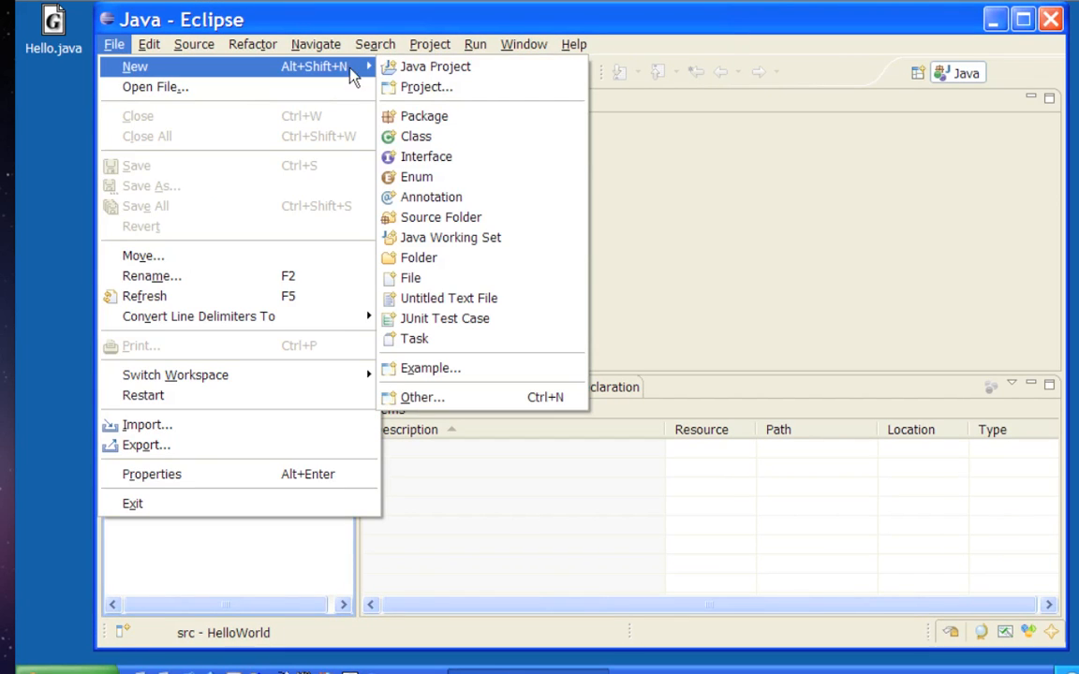
pyautogui.click(418, 143)
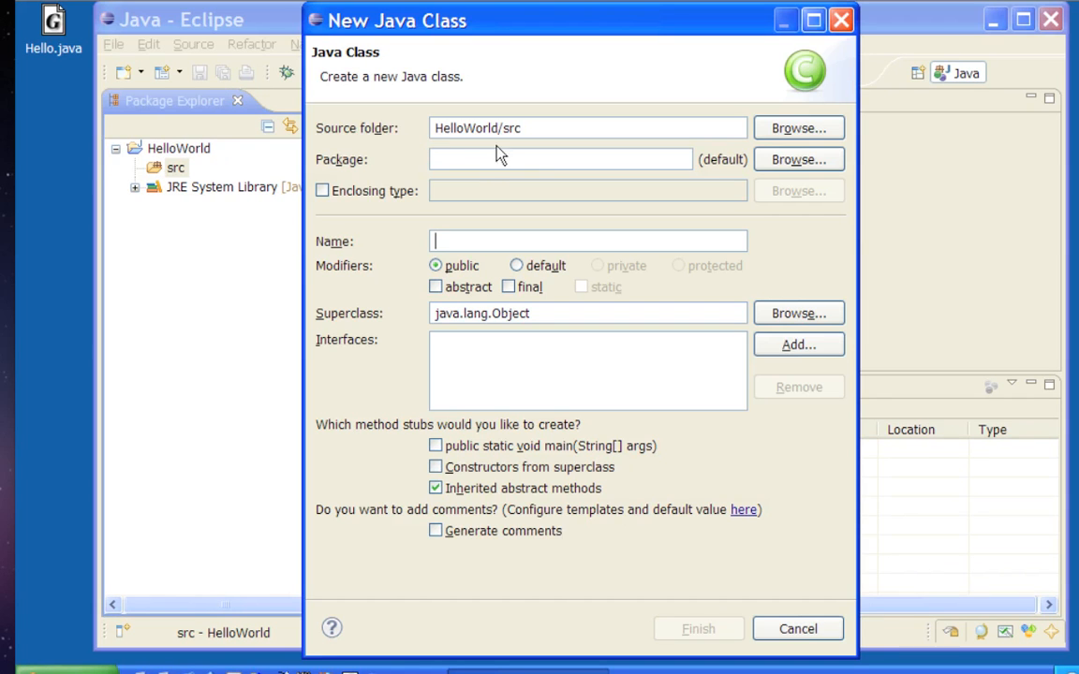
pyautogui.write('Main')
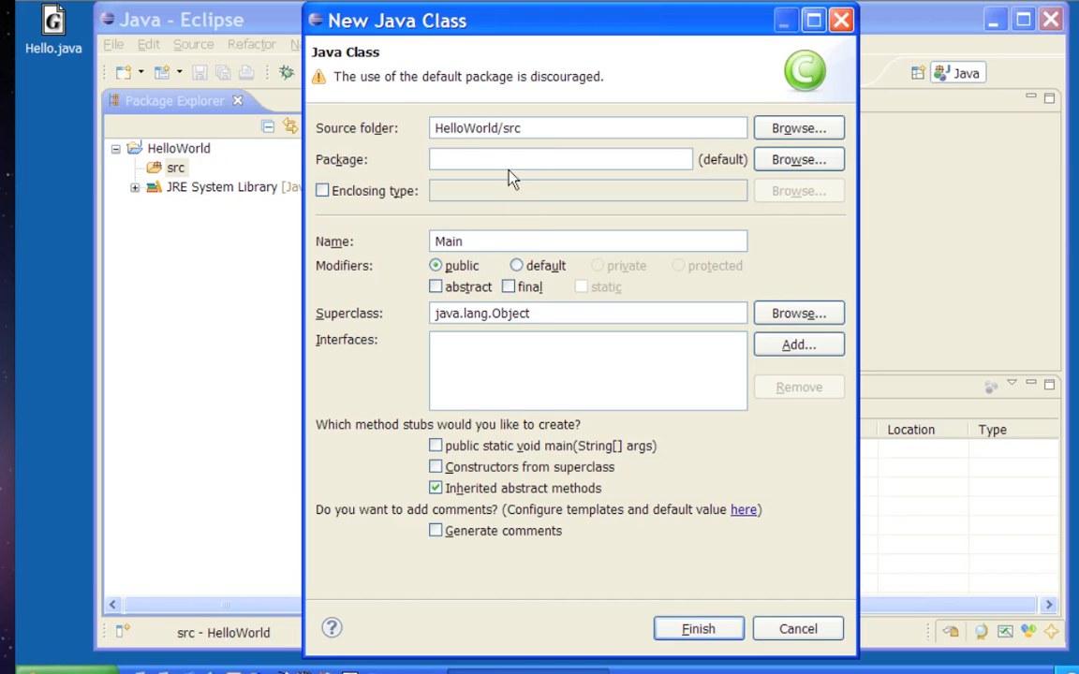
pyautogui.click(701, 633)
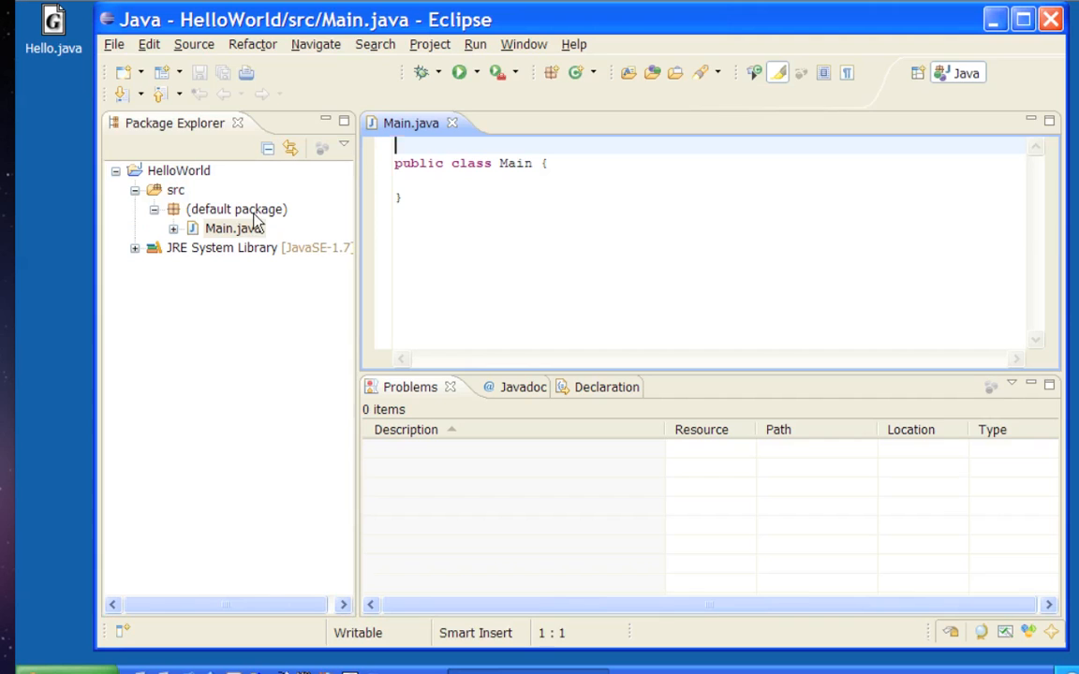
# Step: Examine the Main class code in the editor and the contents of Main.java in the Package Explorer
pyautogui.click(444, 185)
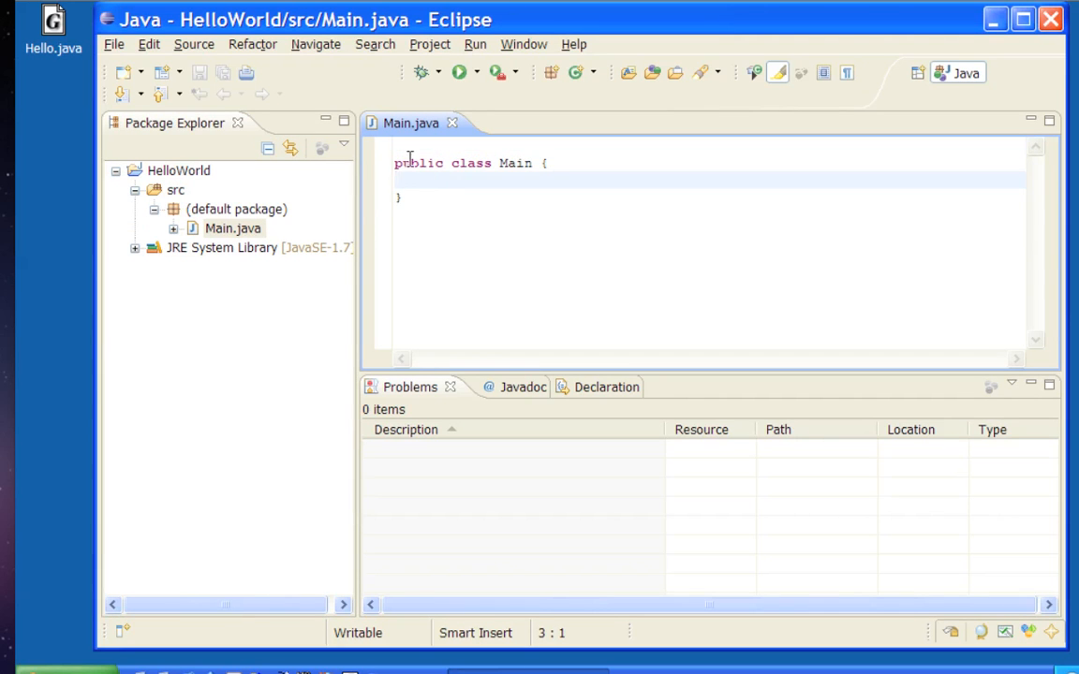
pyautogui.click(397, 162)
pyautogui.click(422, 201)
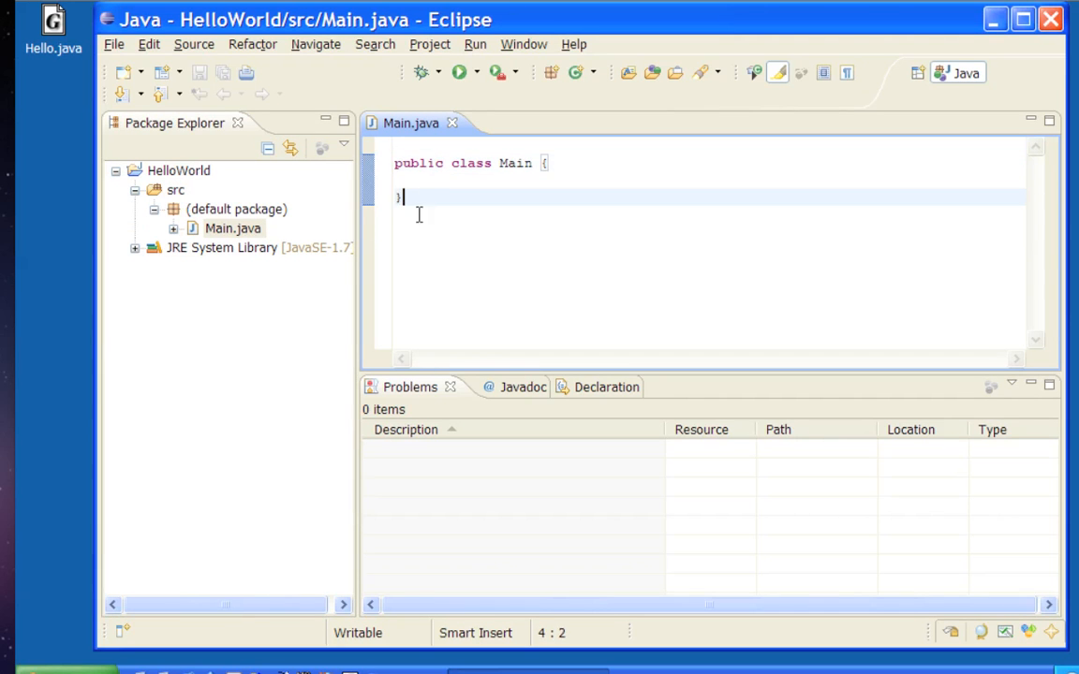
pyautogui.click(174, 228)
pyautogui.click(239, 249)
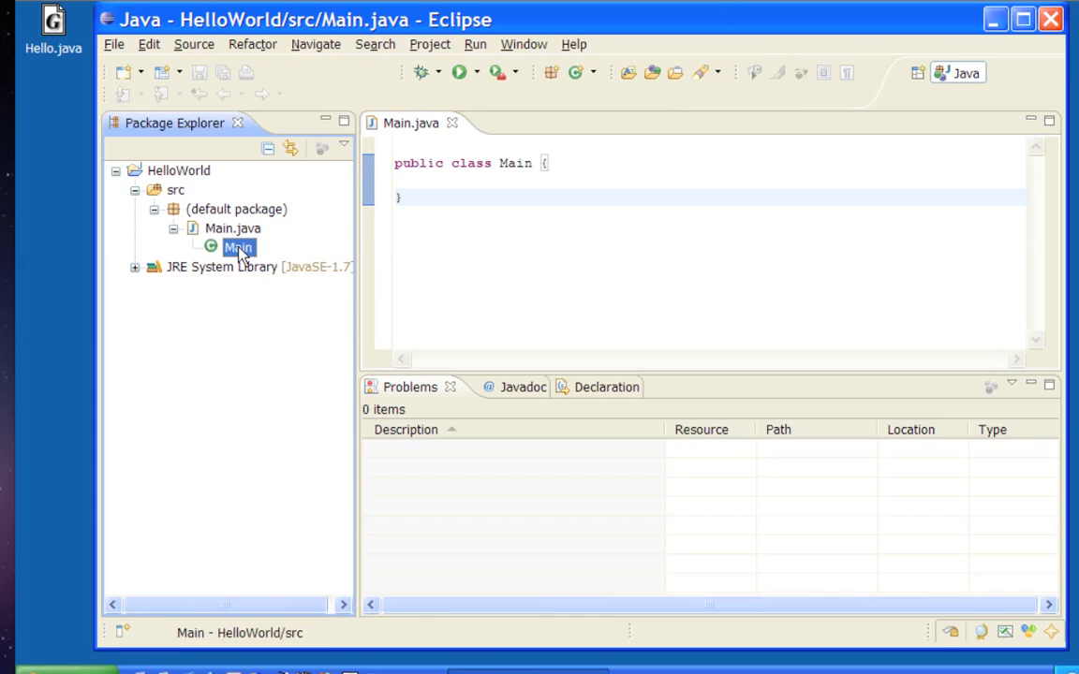
pyautogui.click(173, 229)
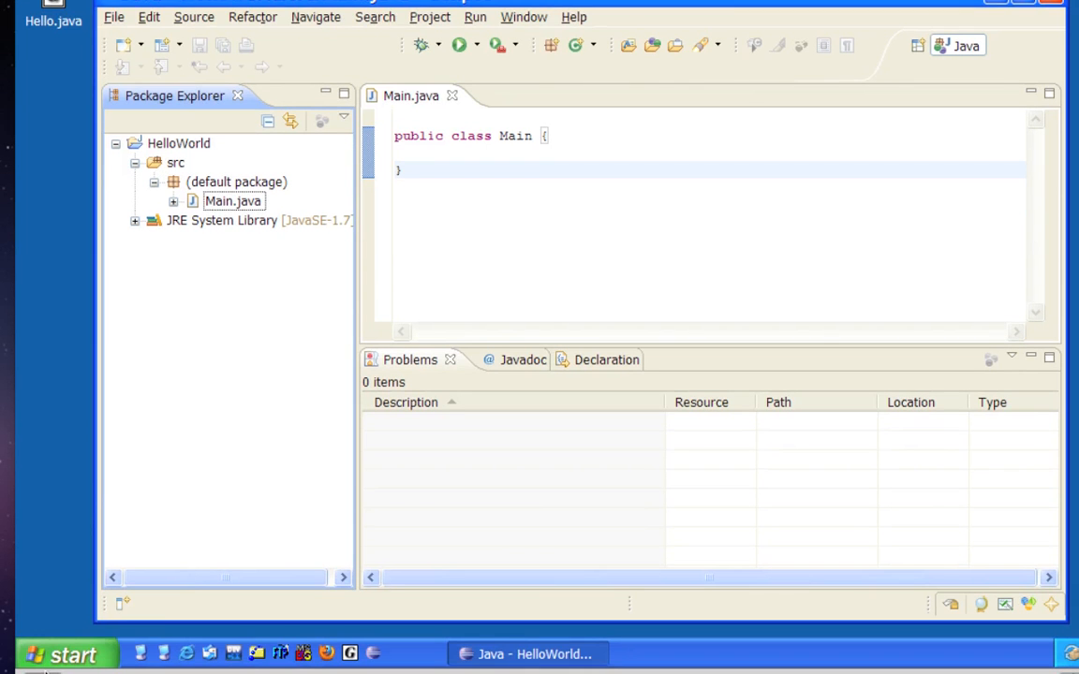
# Step: Switch to Windows Explorer and find Main.java in the src folder of HelloWorld under C:\workspace
pyautogui.click(55, 652)
pyautogui.moveTo(89, 491)
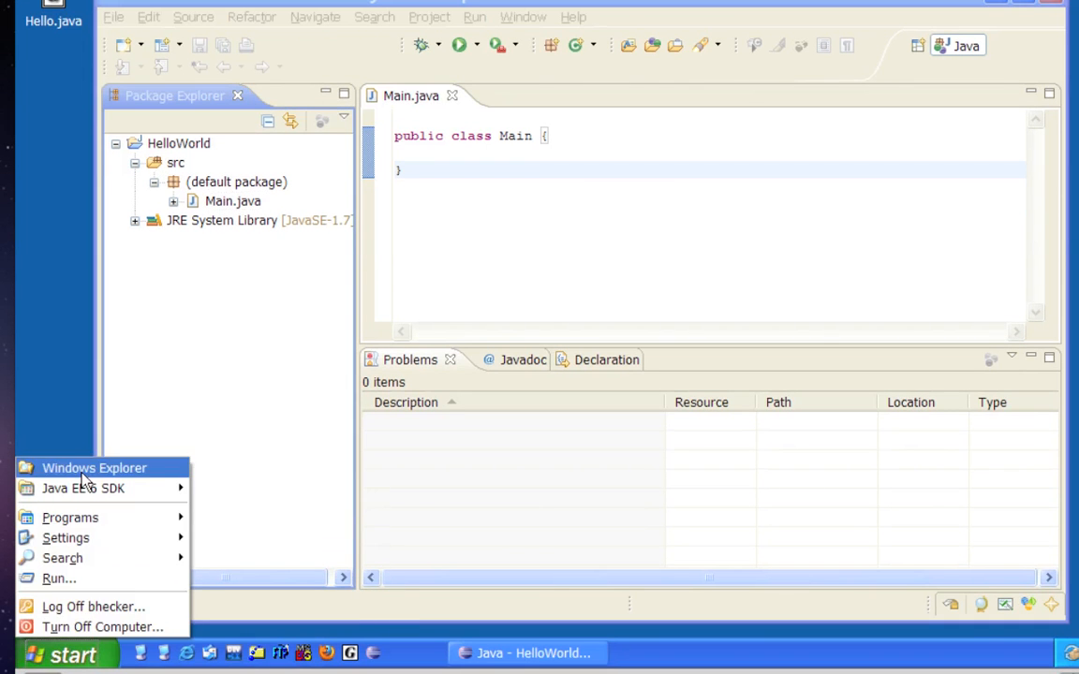
pyautogui.click(86, 470)
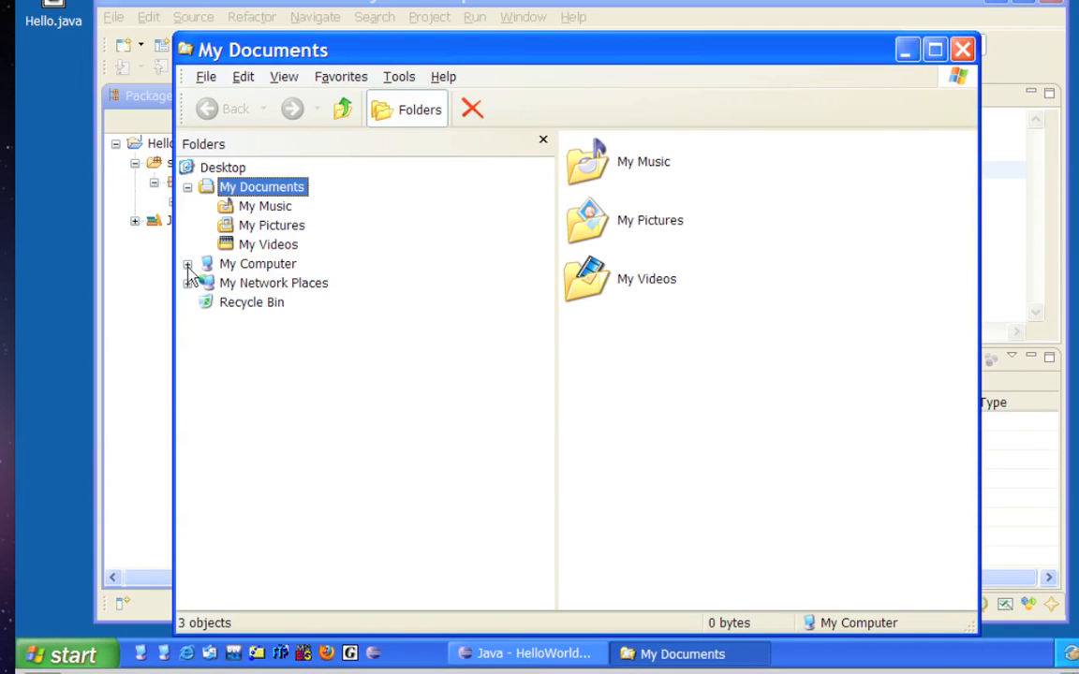
pyautogui.click(187, 264)
pyautogui.click(278, 301)
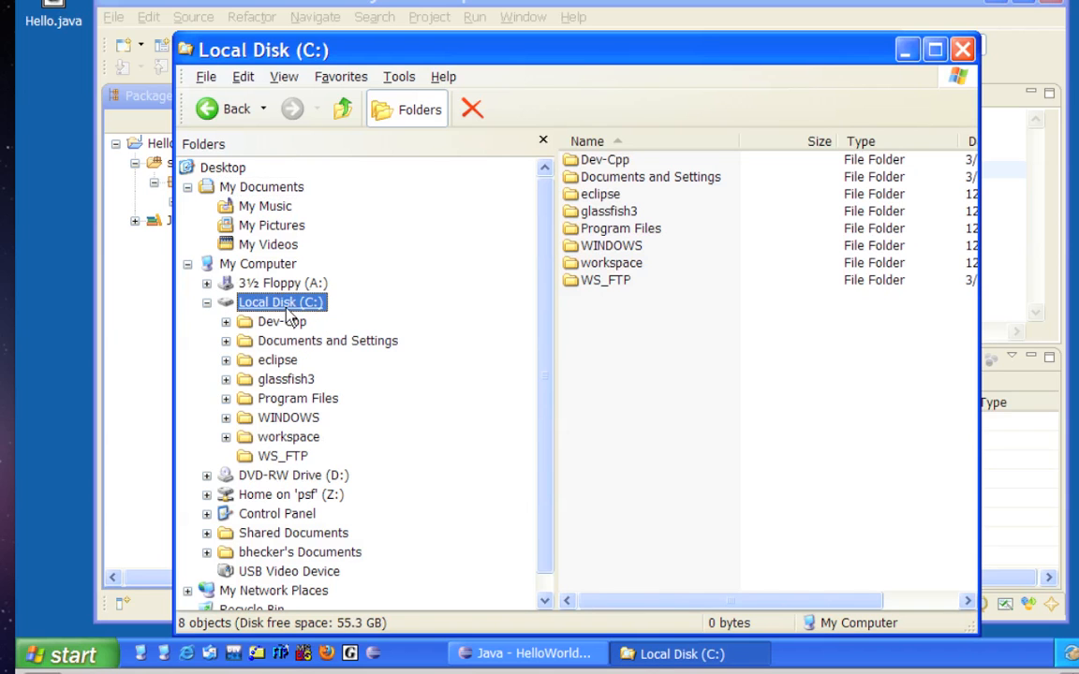
pyautogui.click(286, 438)
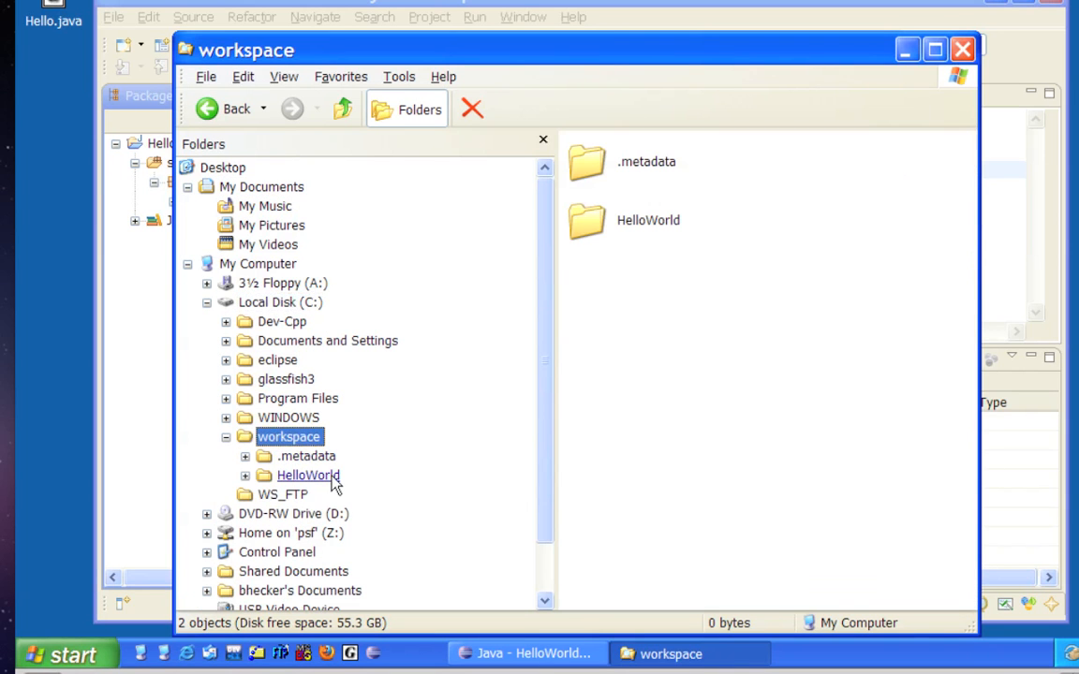
pyautogui.scroll(-1, 332, 484)
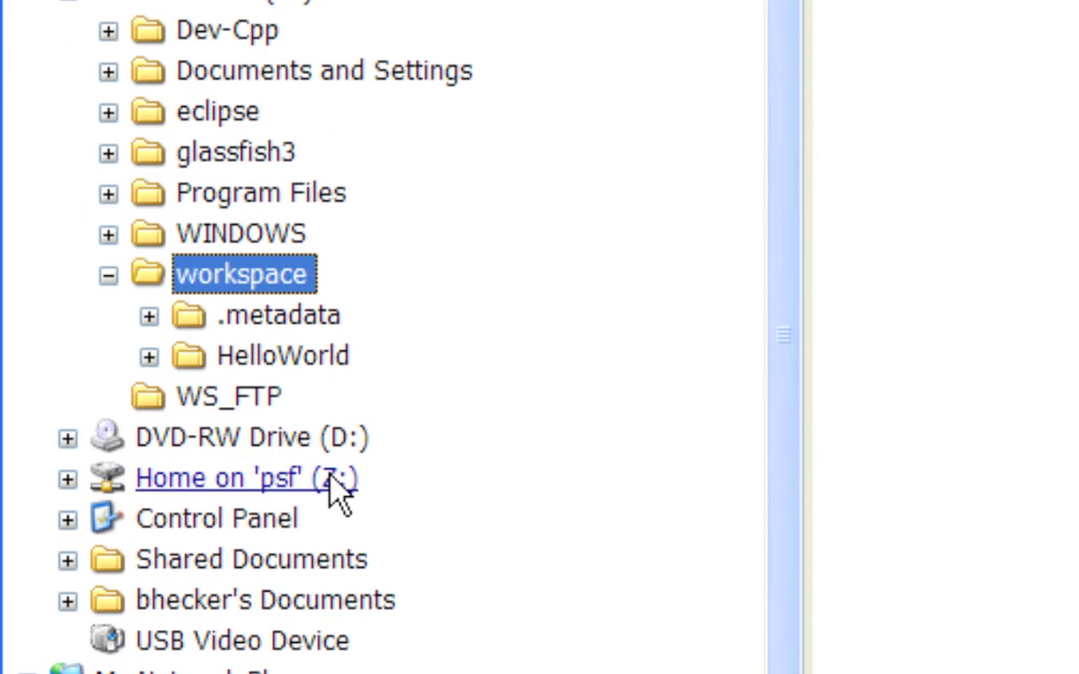
pyautogui.click(149, 357)
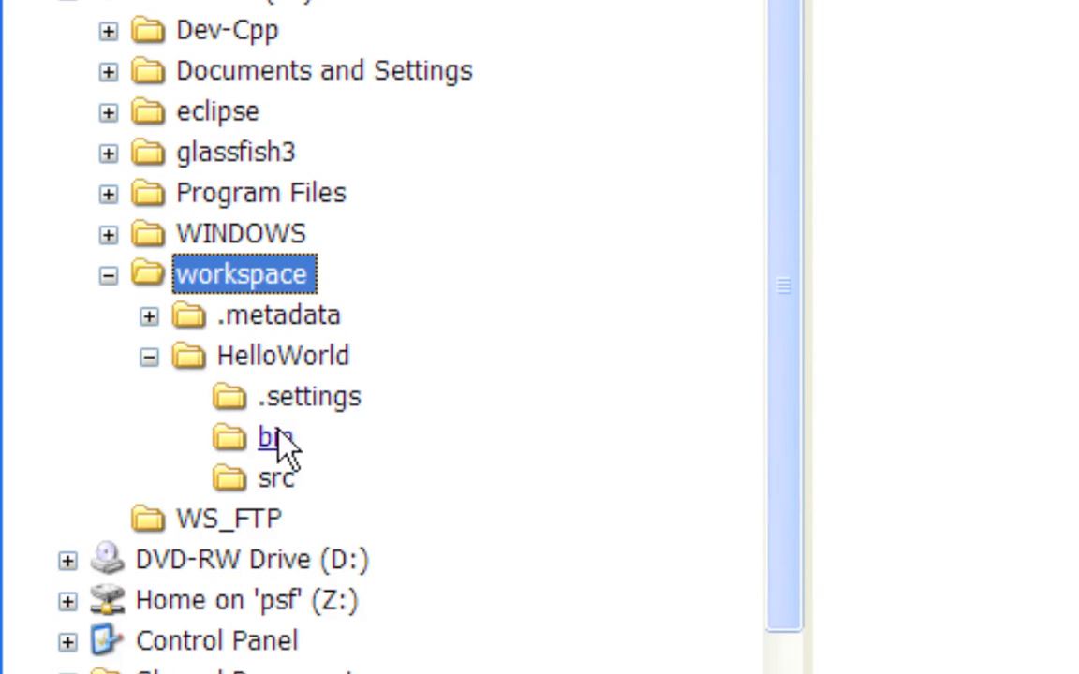
pyautogui.click(284, 485)
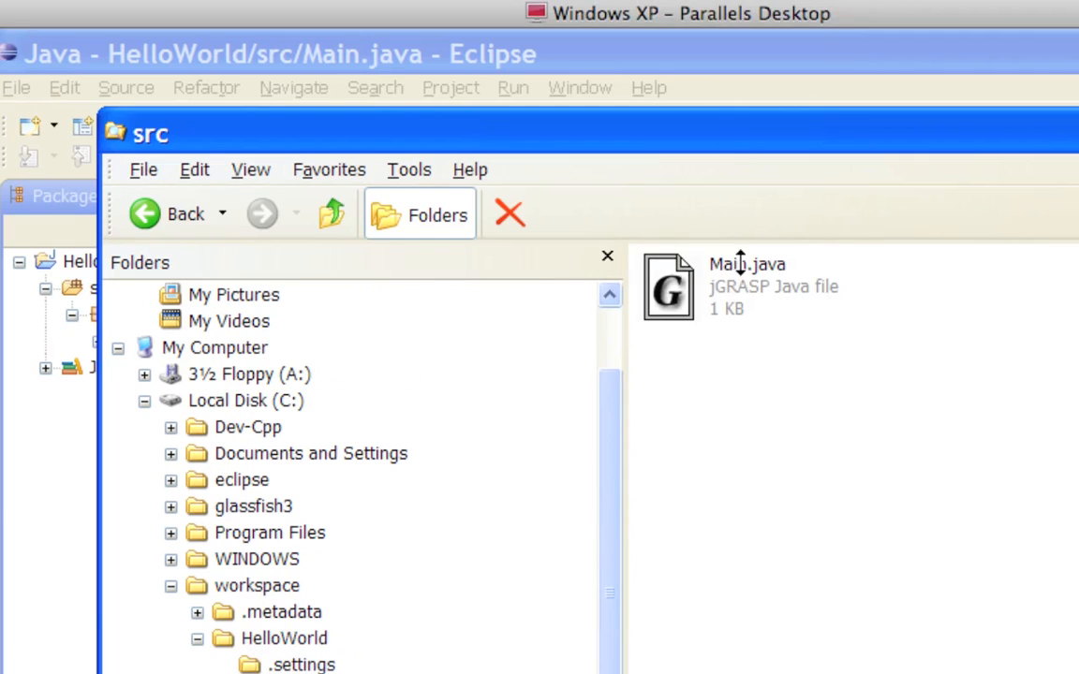
pyautogui.click(741, 57)
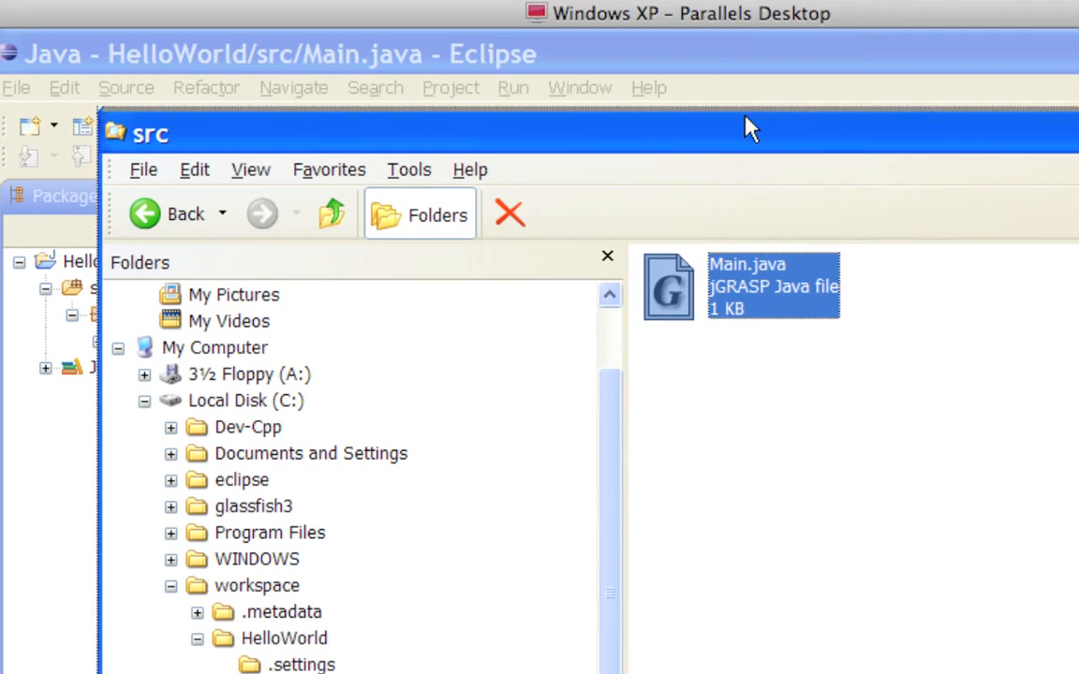
pyautogui.moveTo(746, 123); pyautogui.dragTo(697, 56)
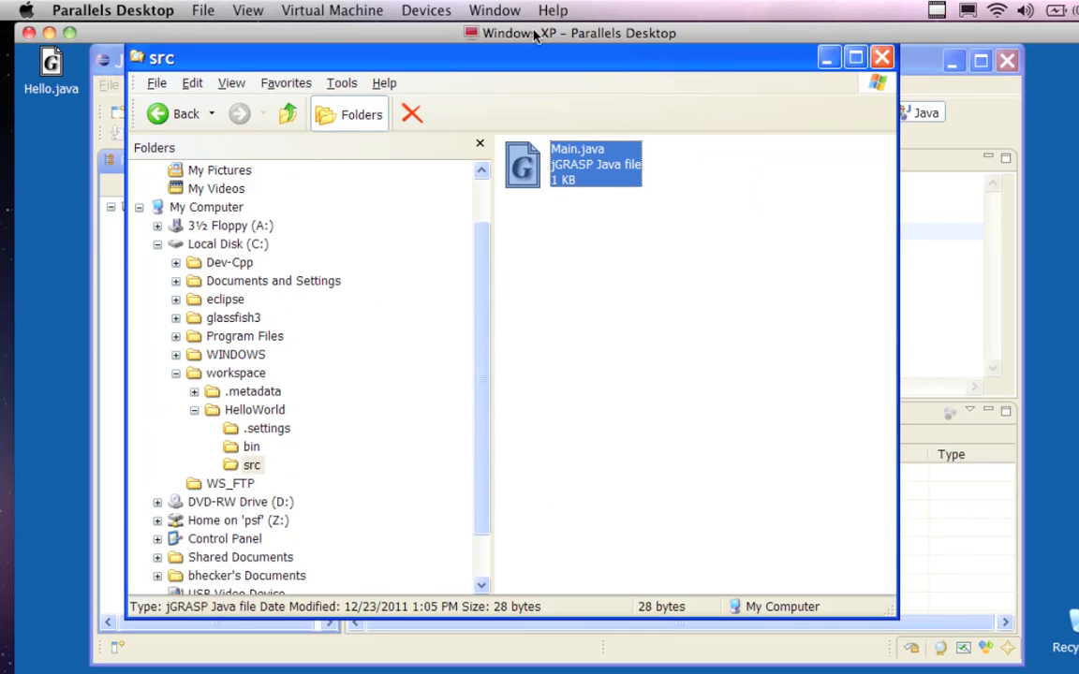
# Step: Return to Eclipse and delete Main.java from the HelloWorld project's default package
pyautogui.click(114, 66)
pyautogui.click(225, 265)
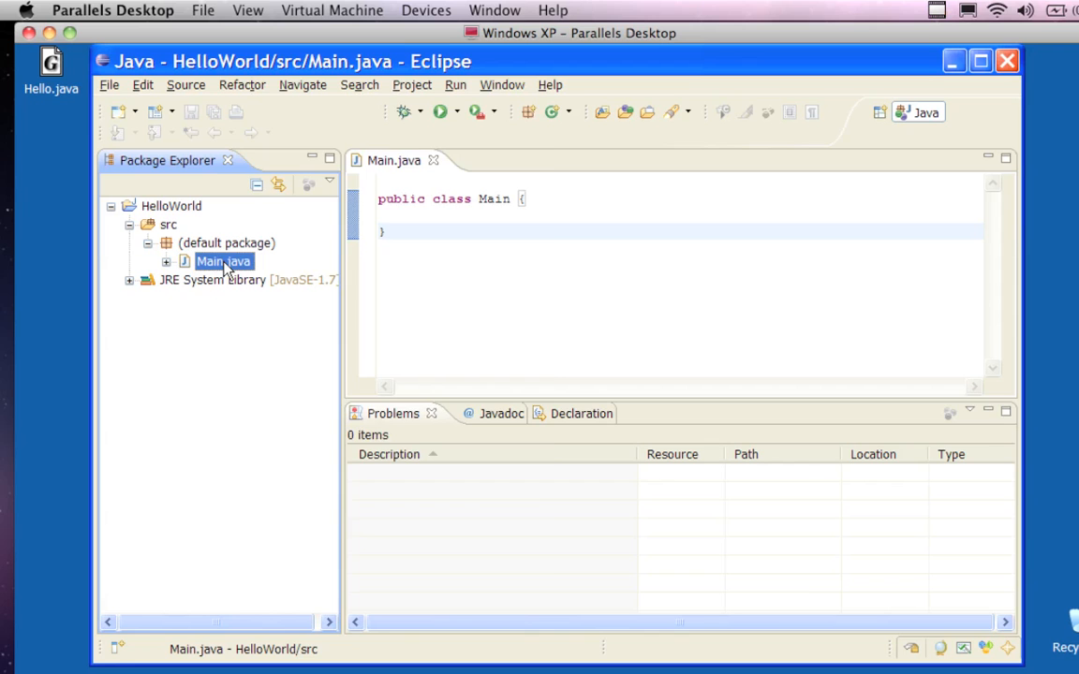
pyautogui.rightClick(225, 265)
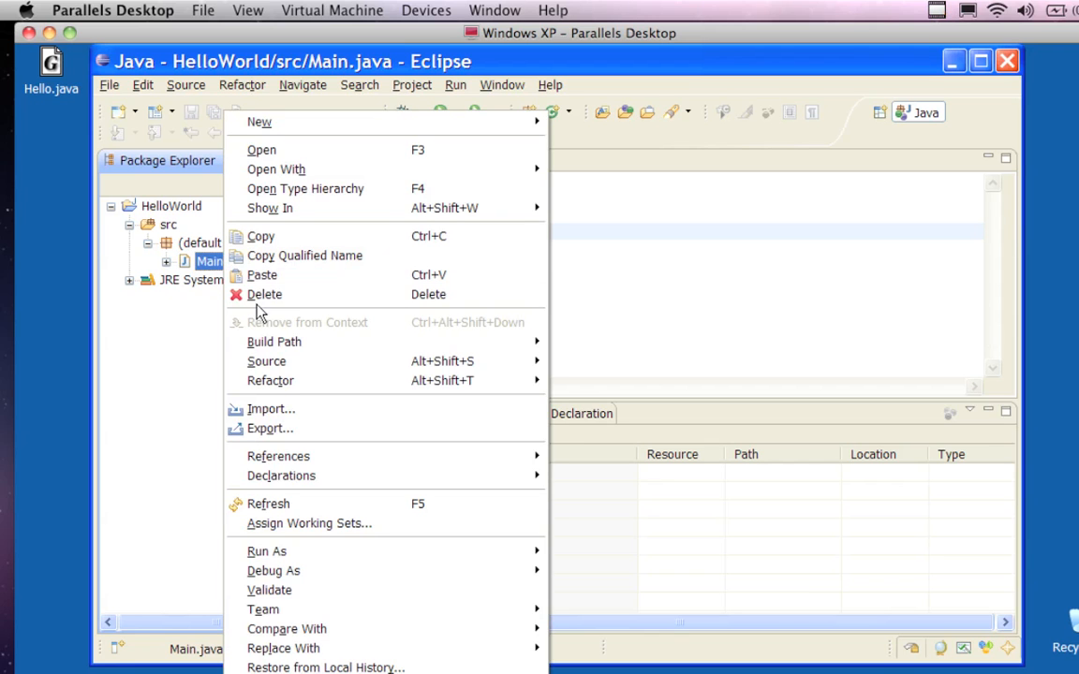
pyautogui.click(255, 294)
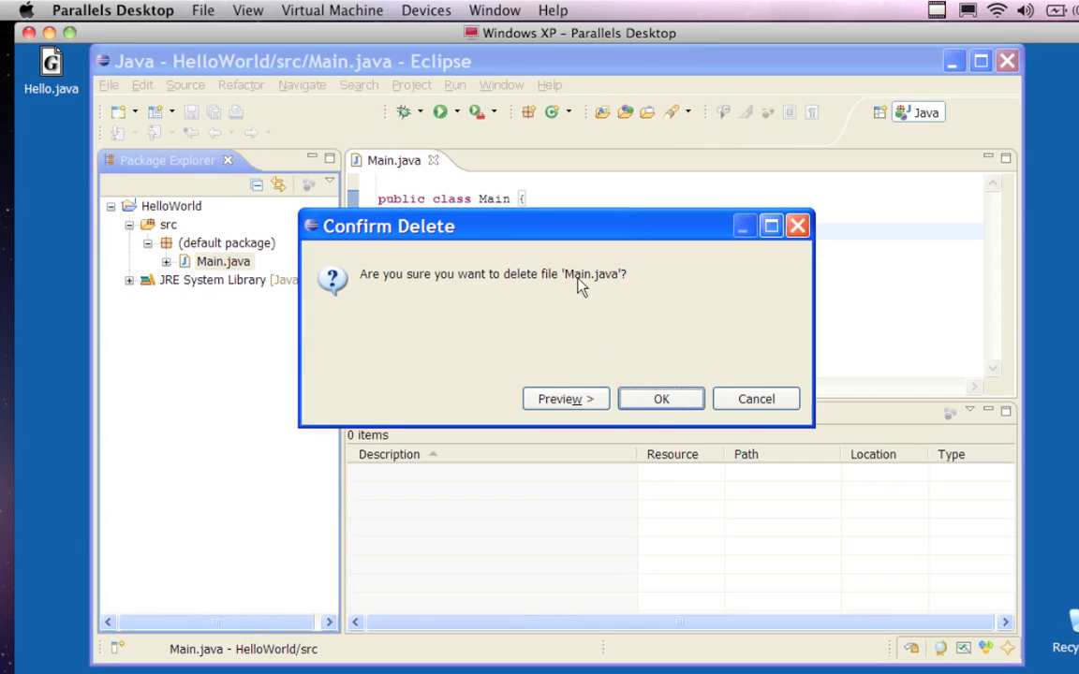
pyautogui.click(668, 397)
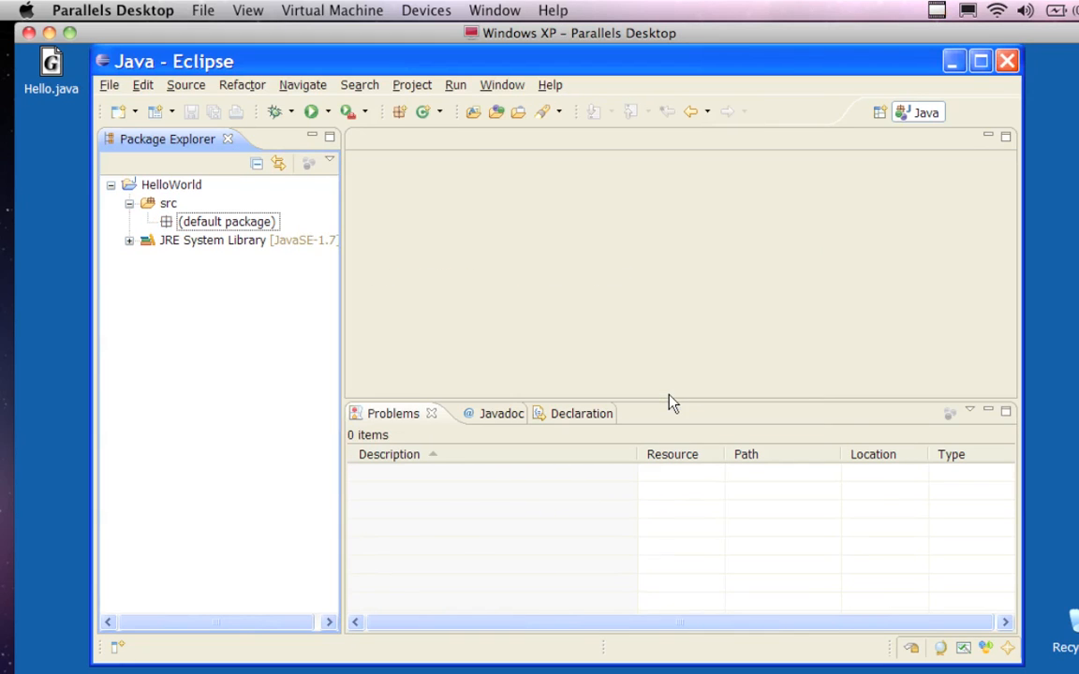
# Step: Check the HelloWorld src folder in the Package Explorer and the bin and src folders in Windows Explorer, and return to Eclipse
pyautogui.click(129, 203)
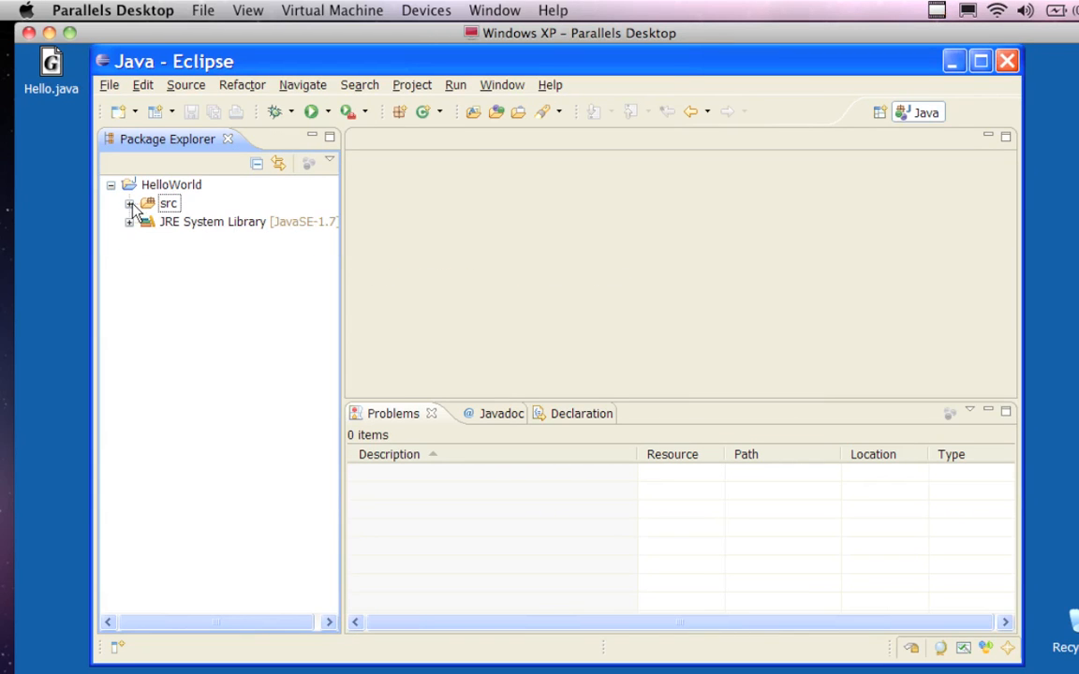
pyautogui.click(129, 203)
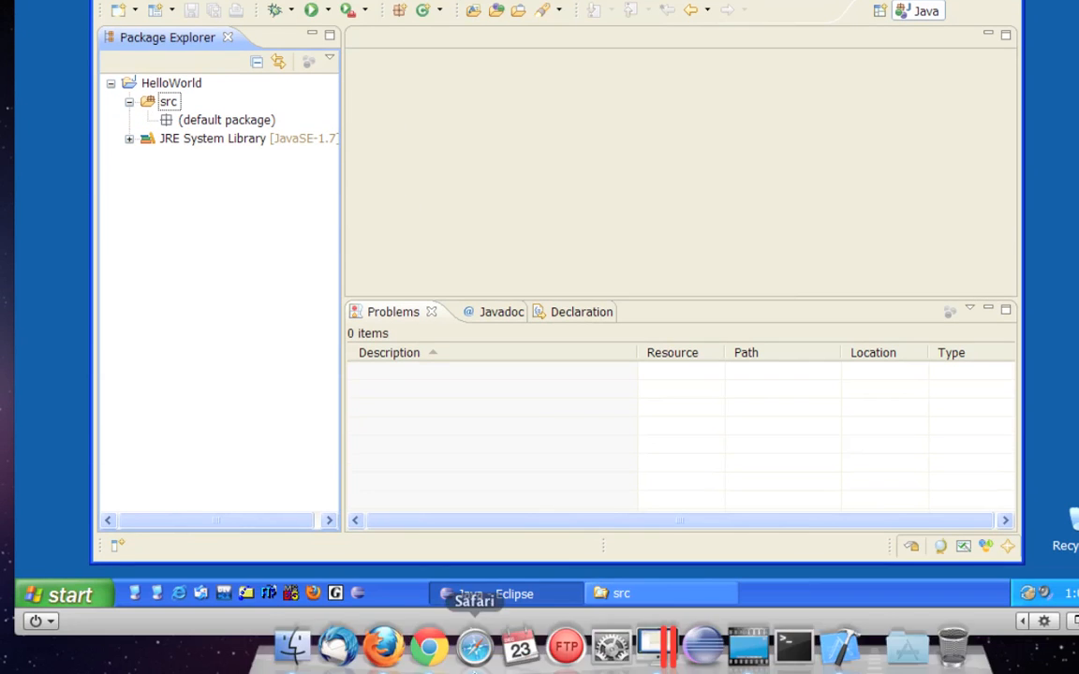
pyautogui.click(633, 596)
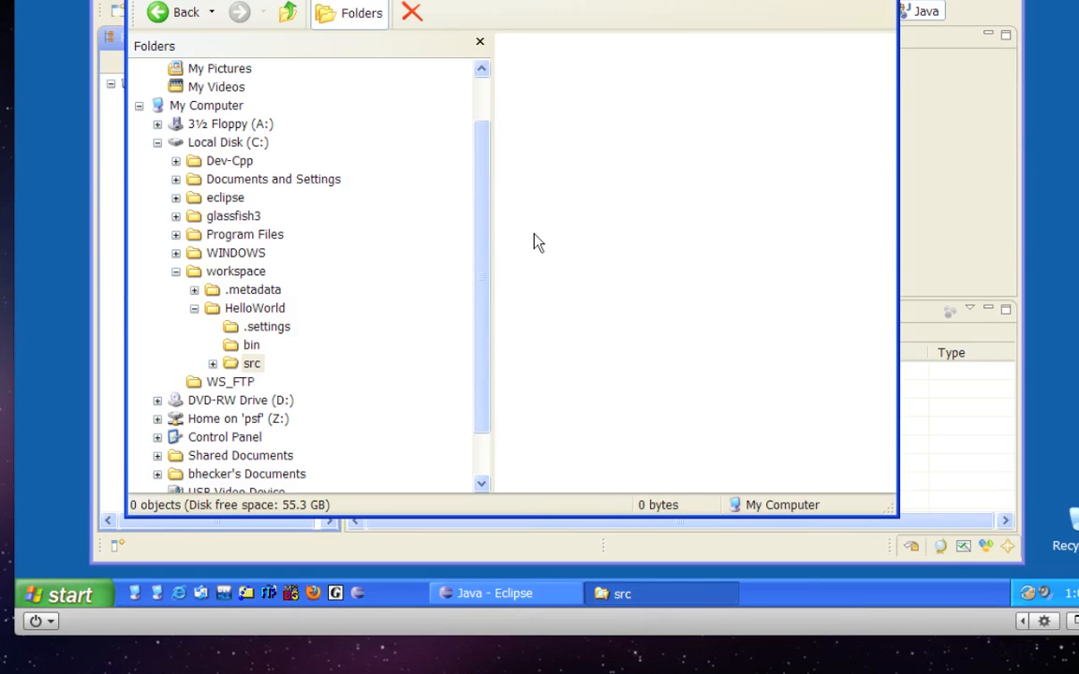
pyautogui.scroll(3, 486, 304)
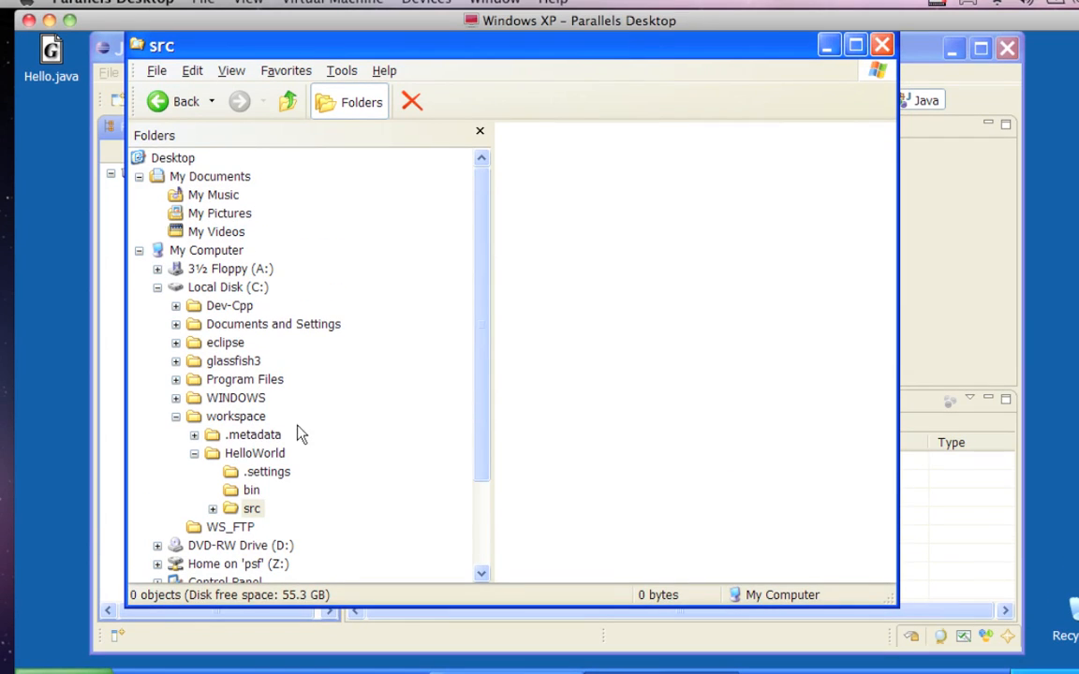
pyautogui.click(252, 491)
pyautogui.click(256, 510)
pyautogui.click(882, 45)
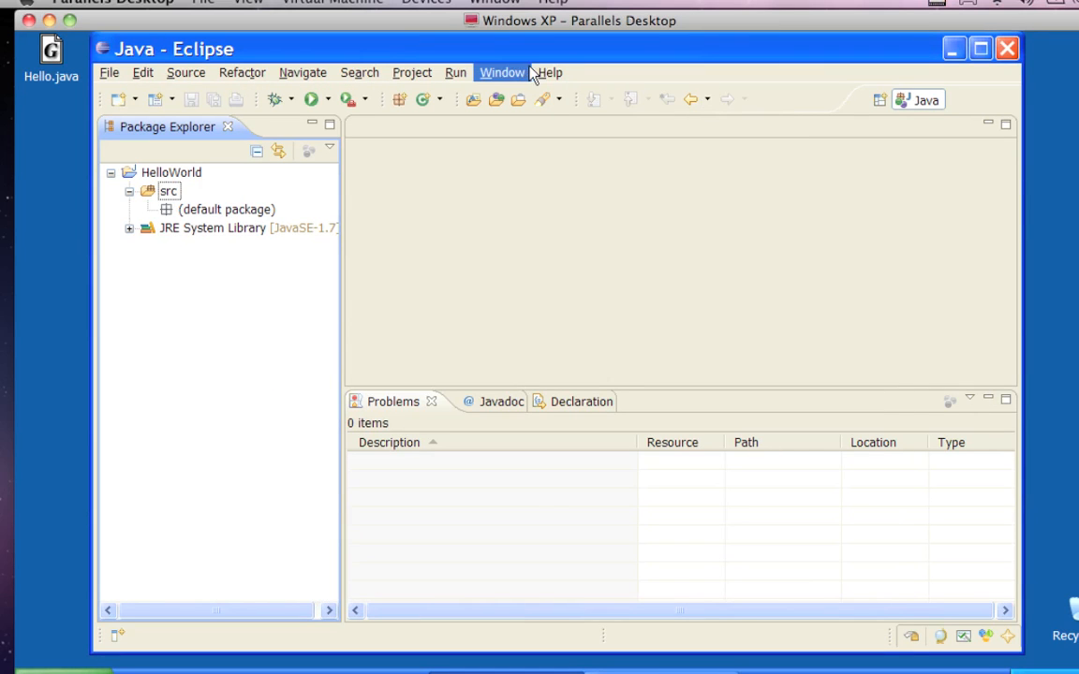
# Step: Import Hello.java from the desktop into the HelloWorld project's src folder, using the Copy files option
pyautogui.click(54, 62)
pyautogui.moveTo(51, 48); pyautogui.dragTo(164, 197)
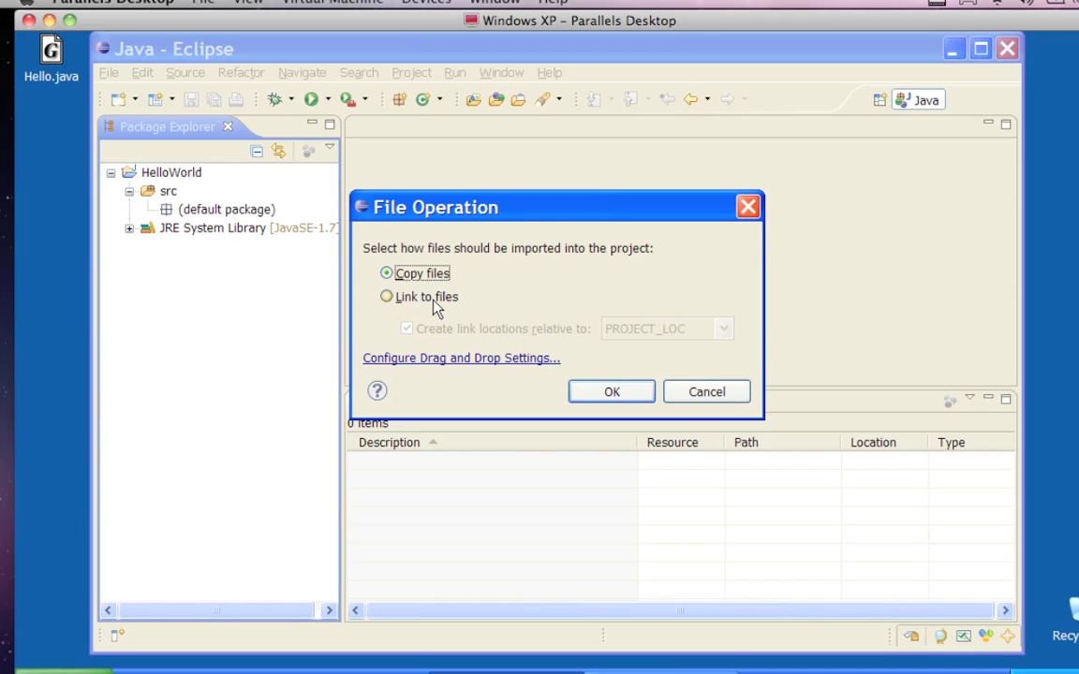
pyautogui.click(602, 393)
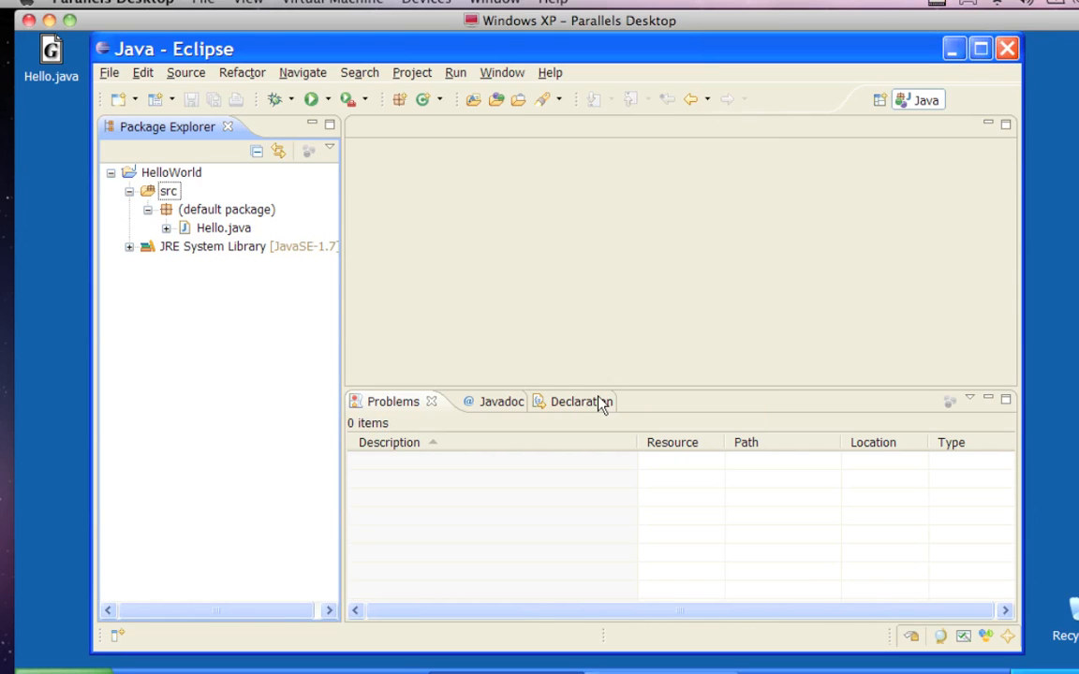
# Step: Compare the original Hello.java on the desktop with its copy in the HelloWorld src folder in Windows Explorer
pyautogui.click(63, 82)
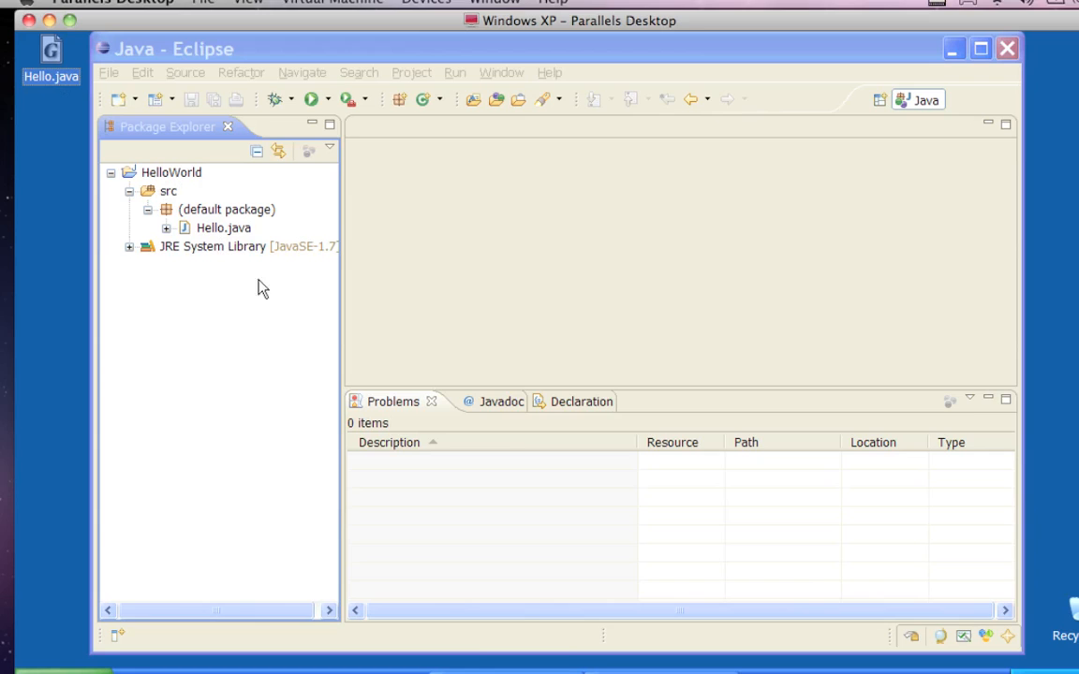
pyautogui.click(624, 657)
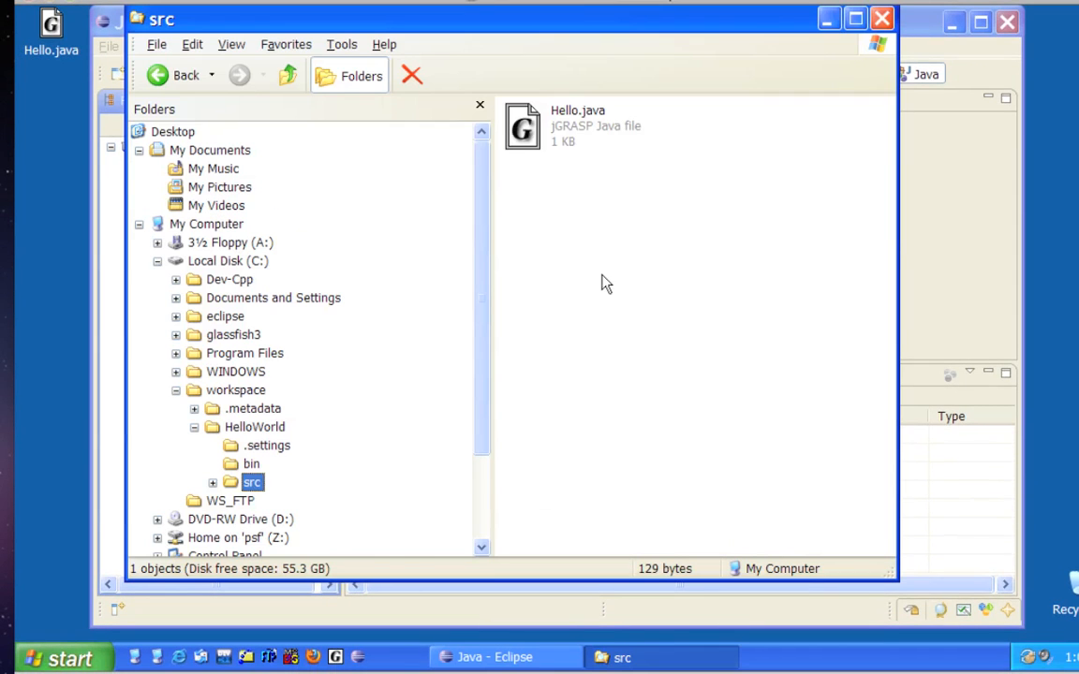
pyautogui.click(570, 138)
pyautogui.moveTo(608, 27); pyautogui.dragTo(625, 54)
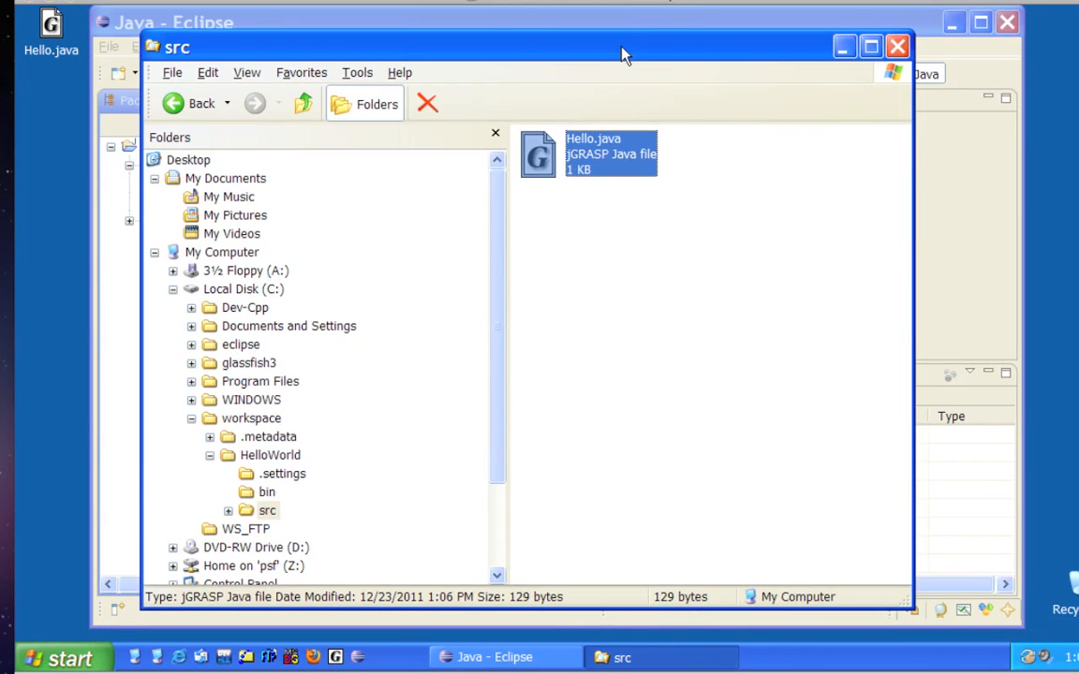
pyautogui.click(266, 511)
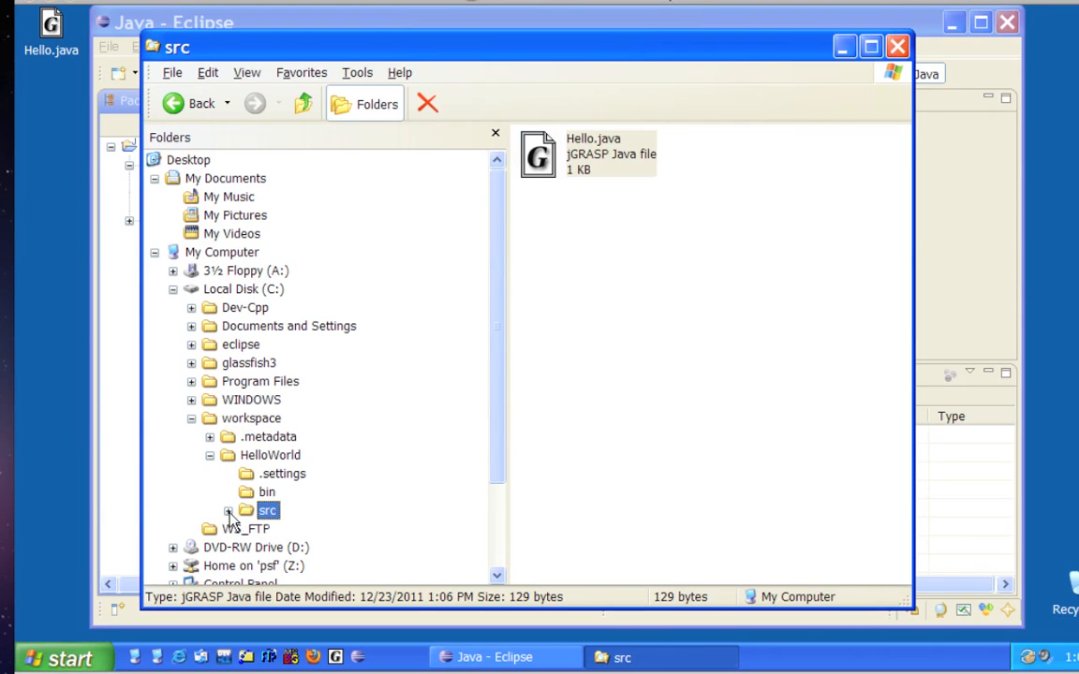
# Step: Return to Eclipse, delete Hello.java from the HelloWorld project's default package, and check the src folder in Windows Explorer
pyautogui.click(267, 492)
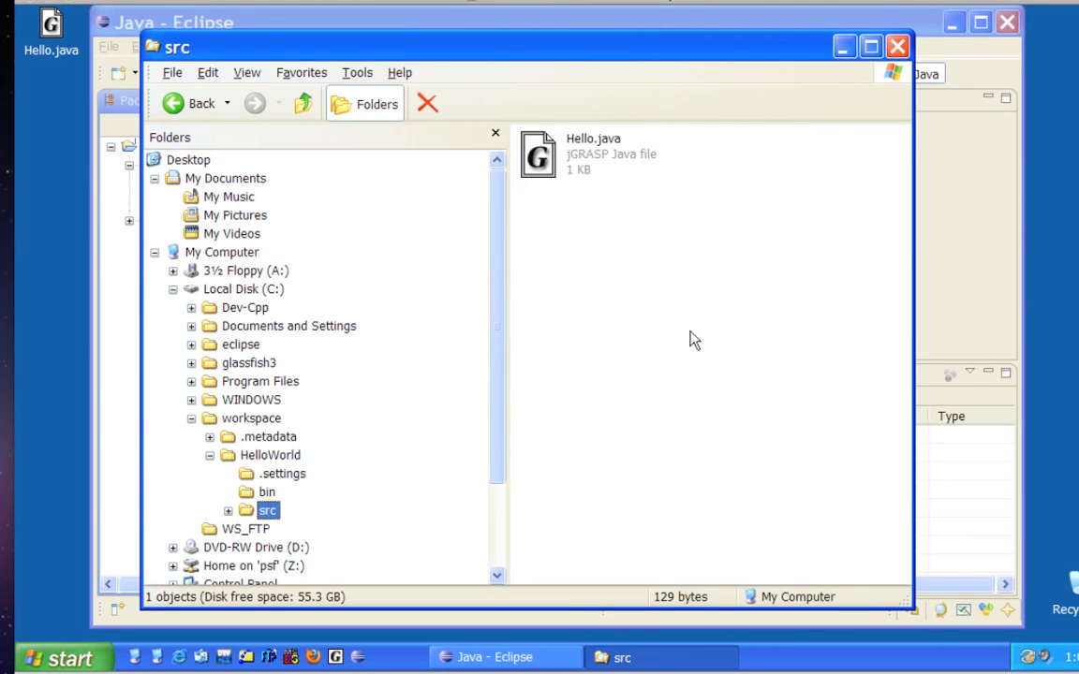
pyautogui.click(842, 47)
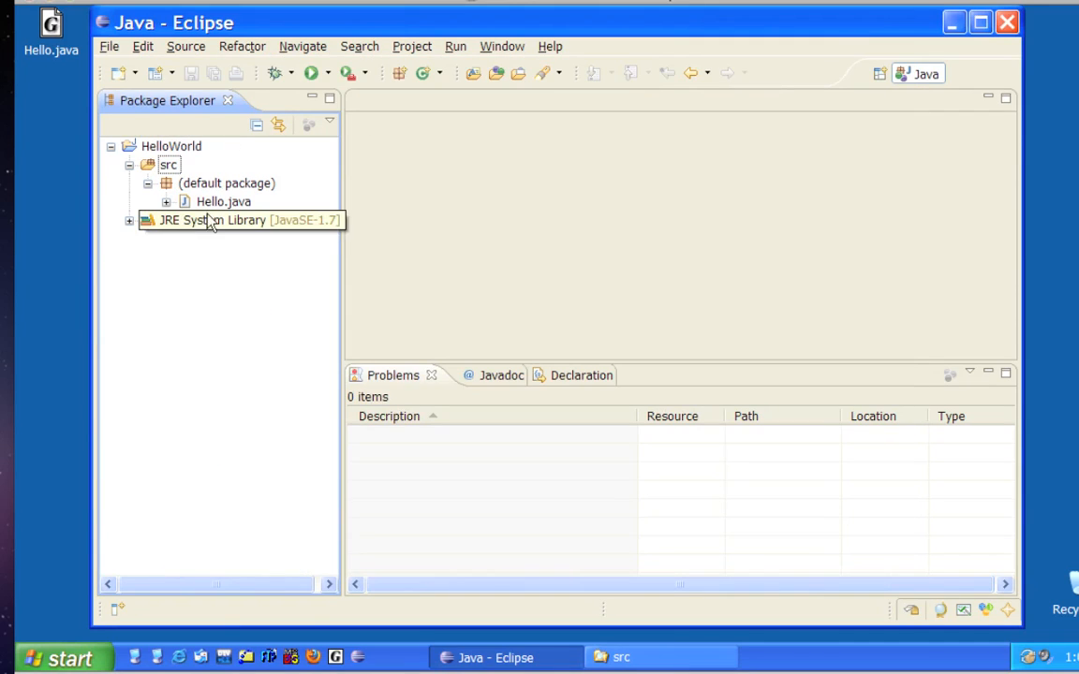
pyautogui.click(223, 202)
pyautogui.rightClick(223, 202)
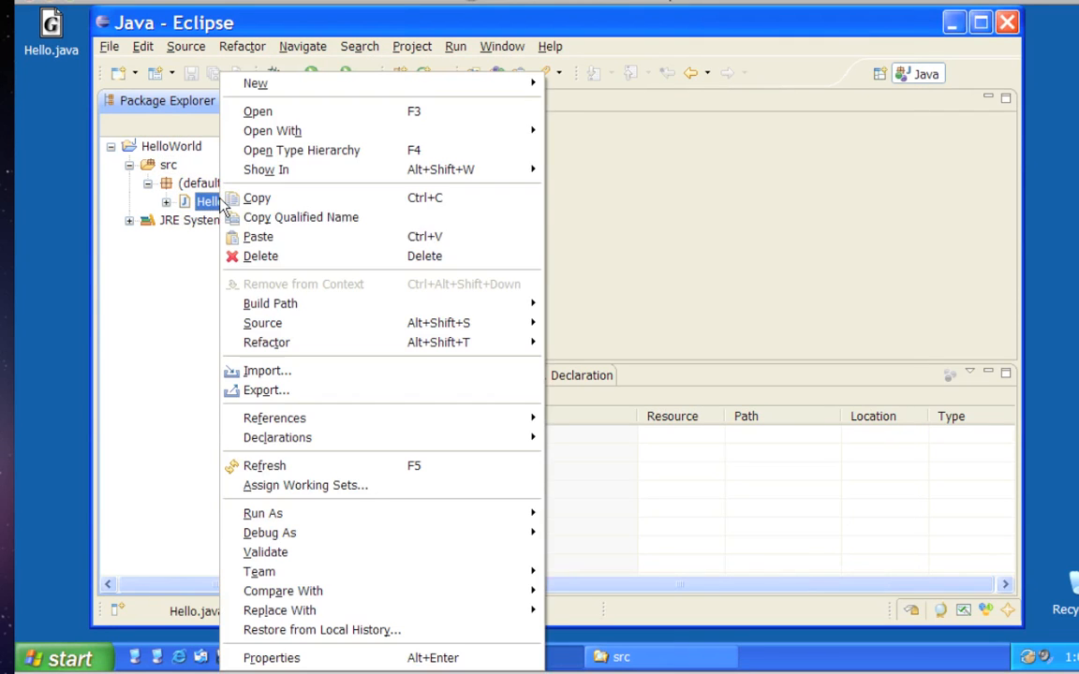
pyautogui.click(287, 257)
pyautogui.click(663, 363)
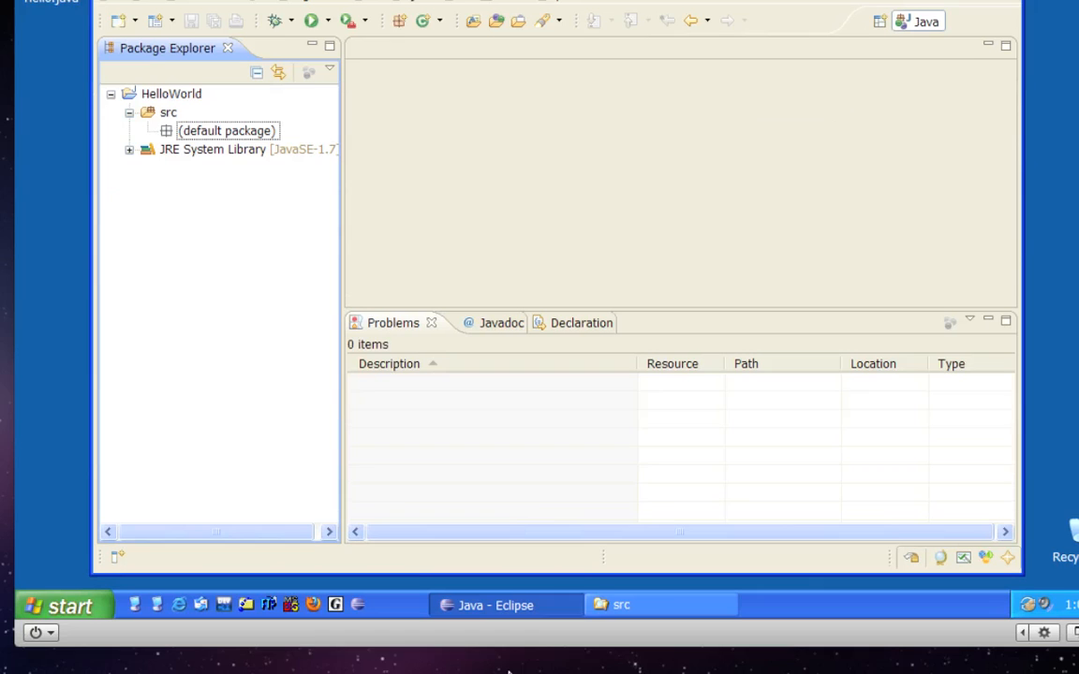
pyautogui.click(655, 603)
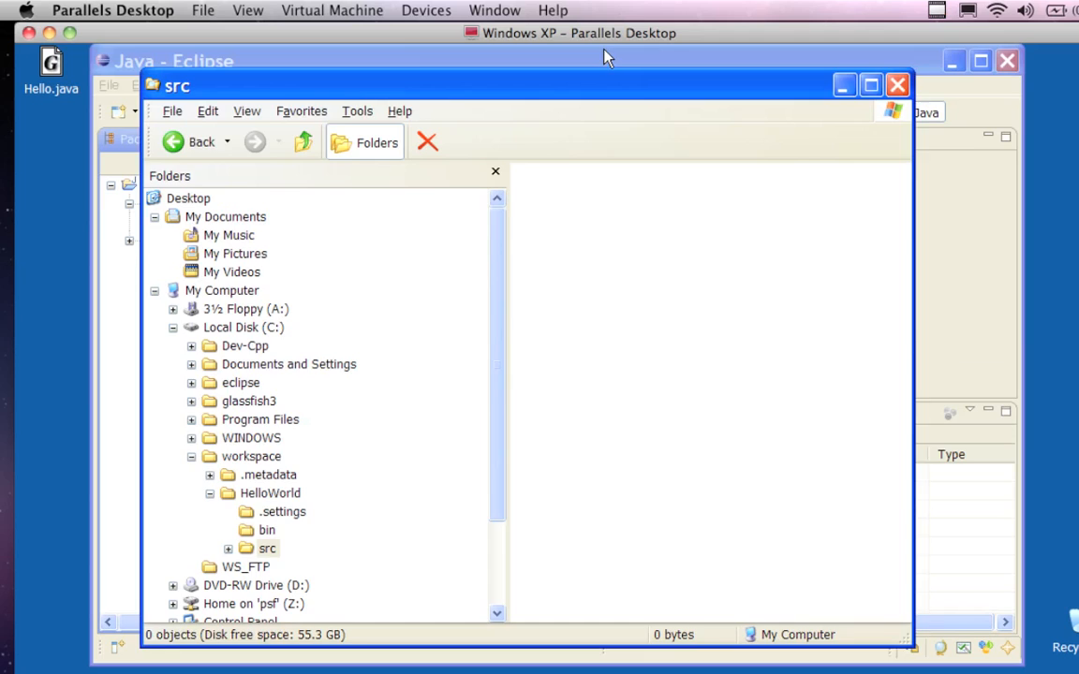
pyautogui.click(606, 58)
# Step: Start an import into the HelloWorld project's src folder, using File System from the General category as the source
pyautogui.click(168, 205)
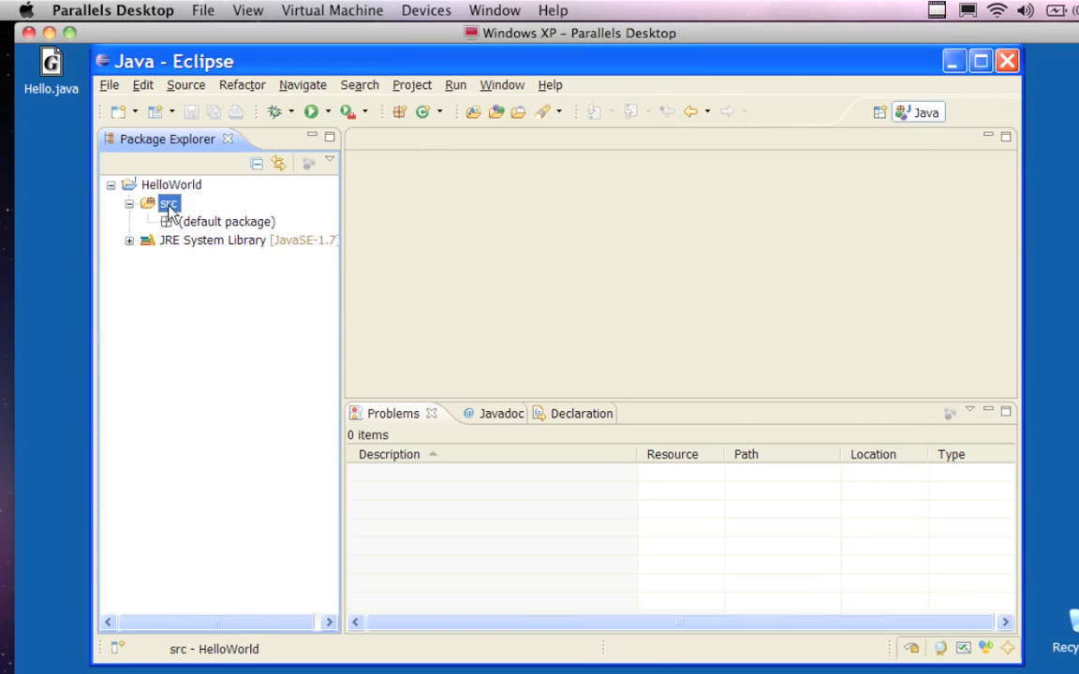
pyautogui.rightClick(170, 209)
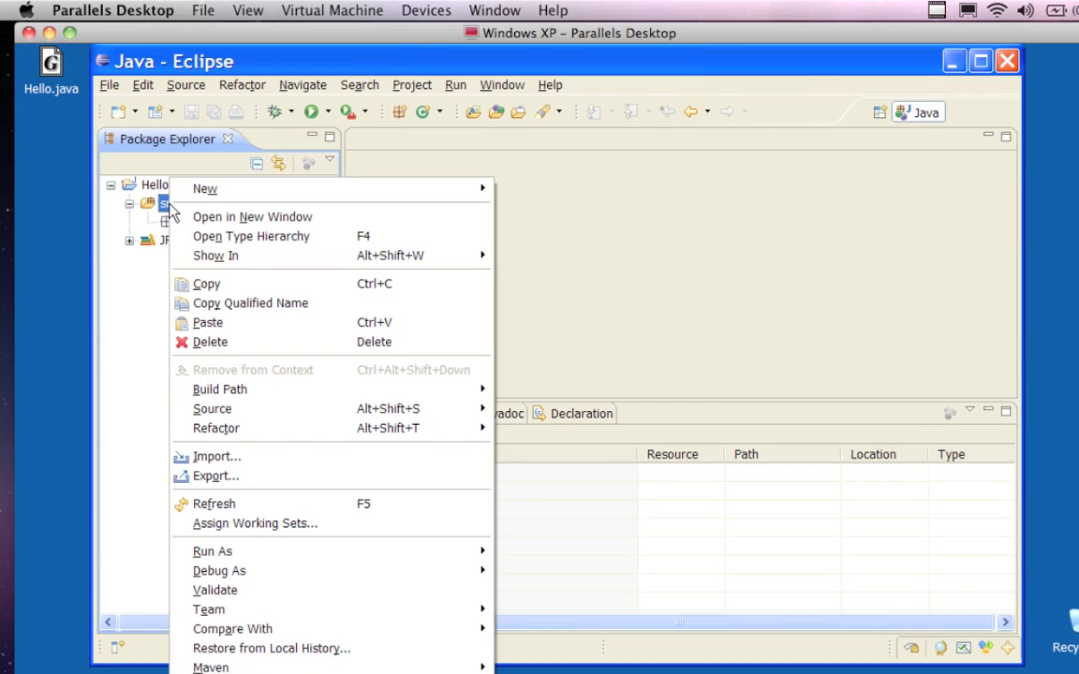
pyautogui.click(207, 457)
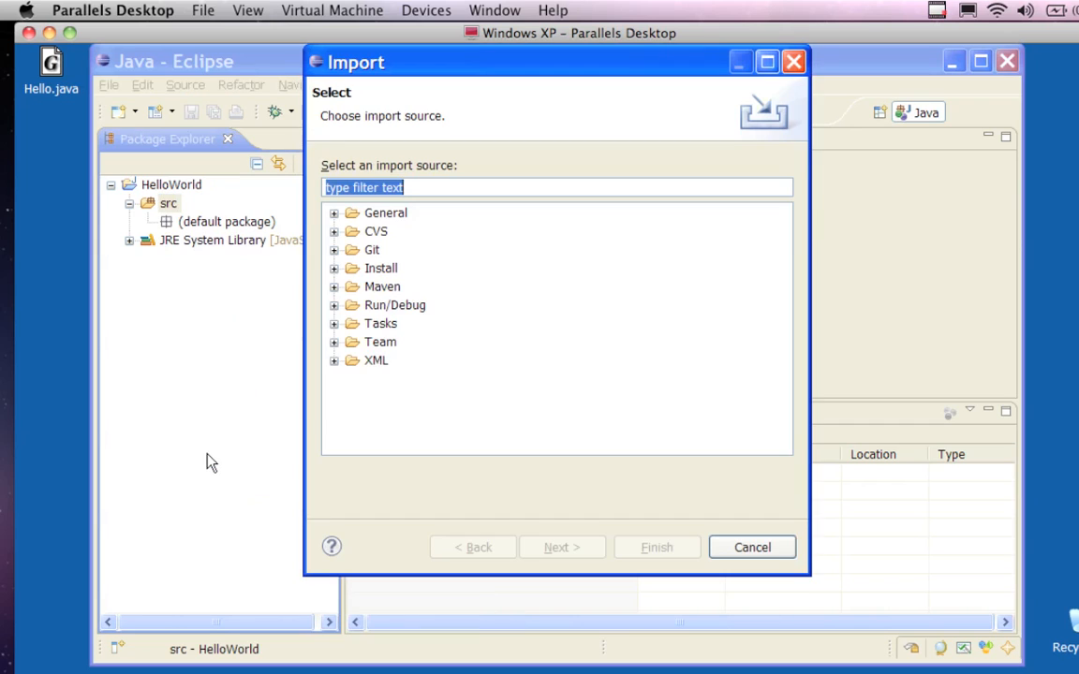
pyautogui.click(334, 214)
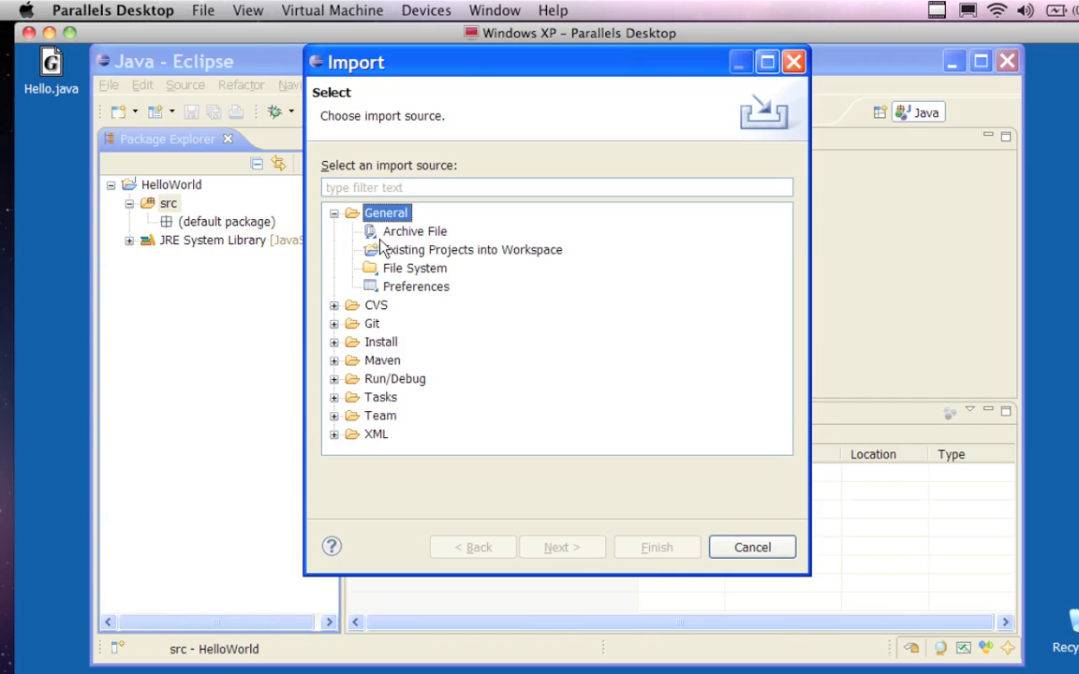
pyautogui.click(335, 215)
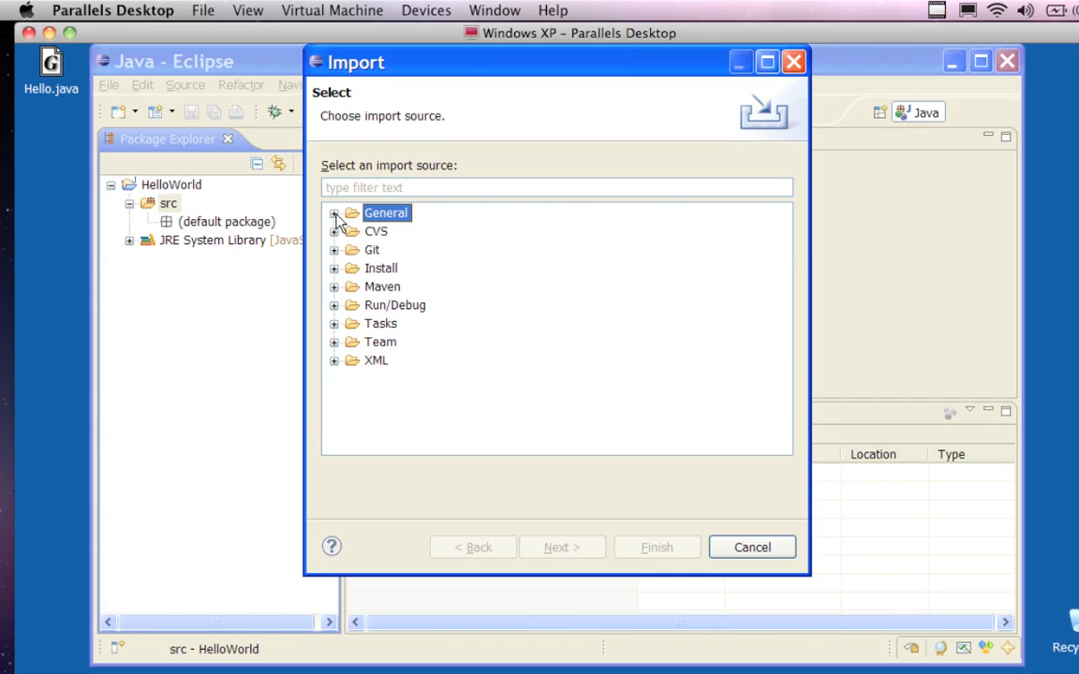
pyautogui.click(335, 215)
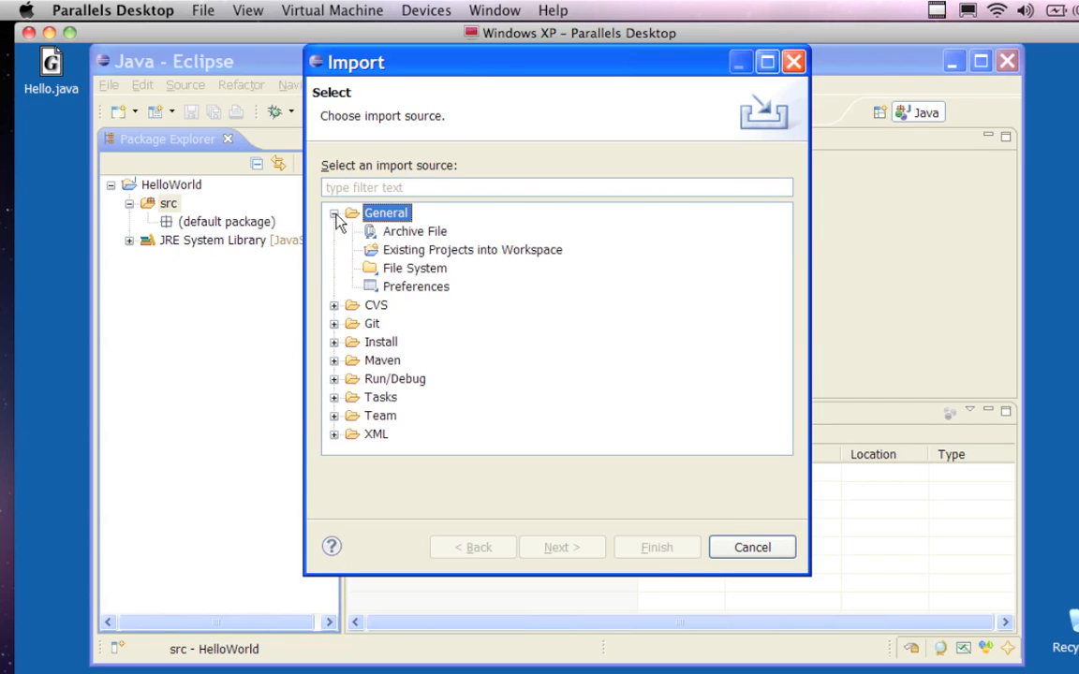
pyautogui.click(424, 269)
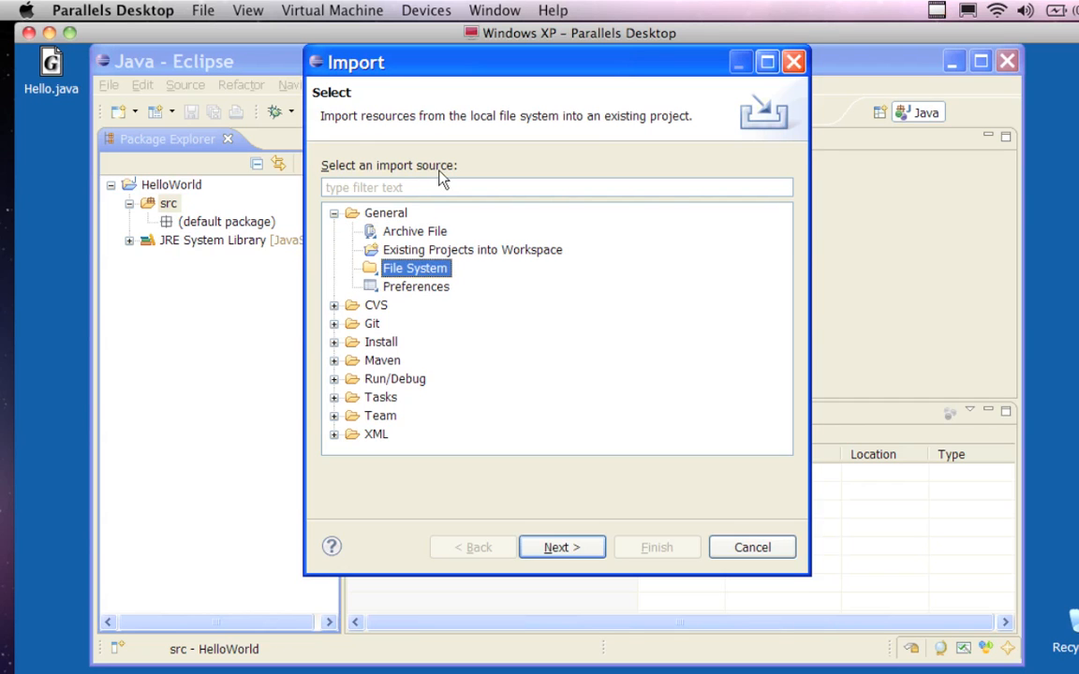
pyautogui.click(556, 548)
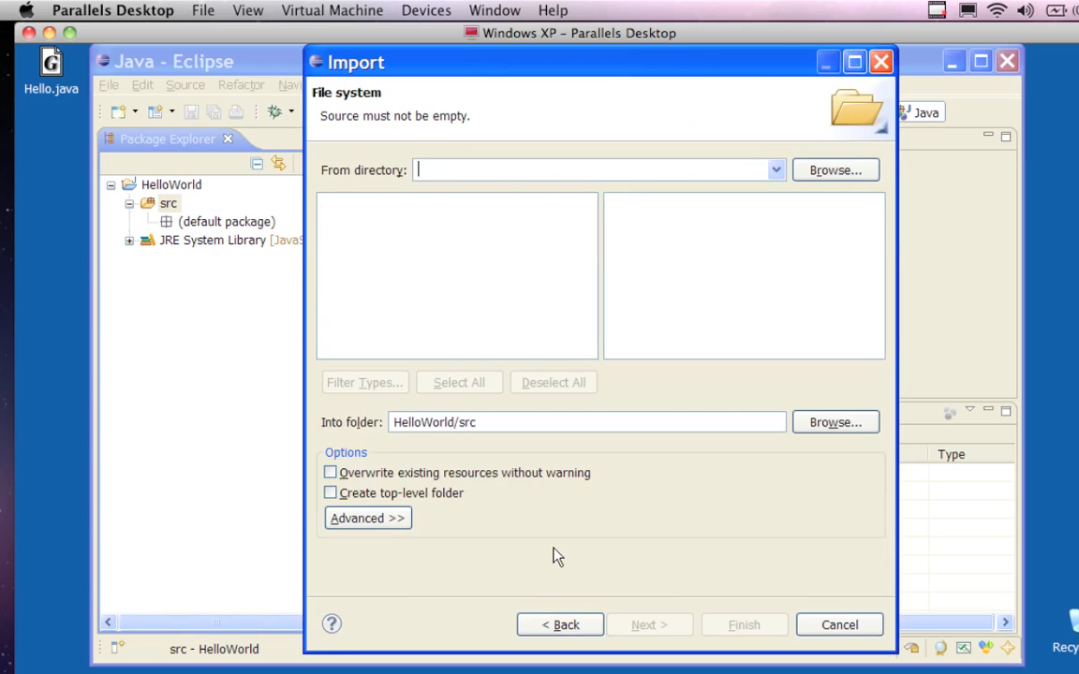
# Step: Choose the Desktop as the source directory and import Hello.java from it into HelloWorld/src
pyautogui.click(830, 172)
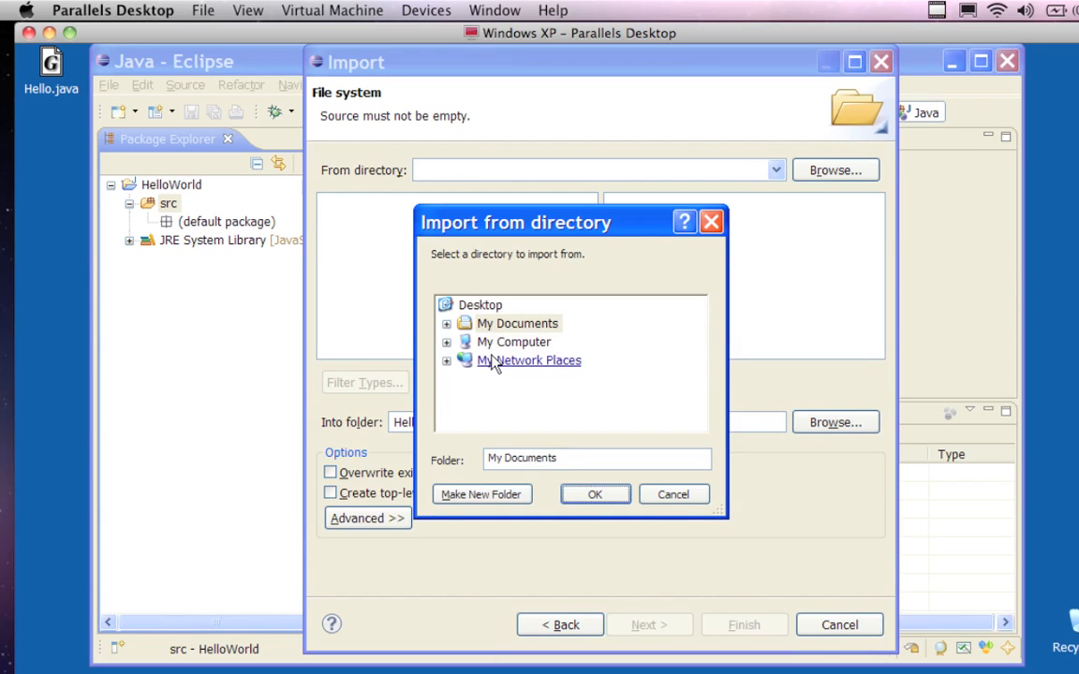
pyautogui.click(480, 304)
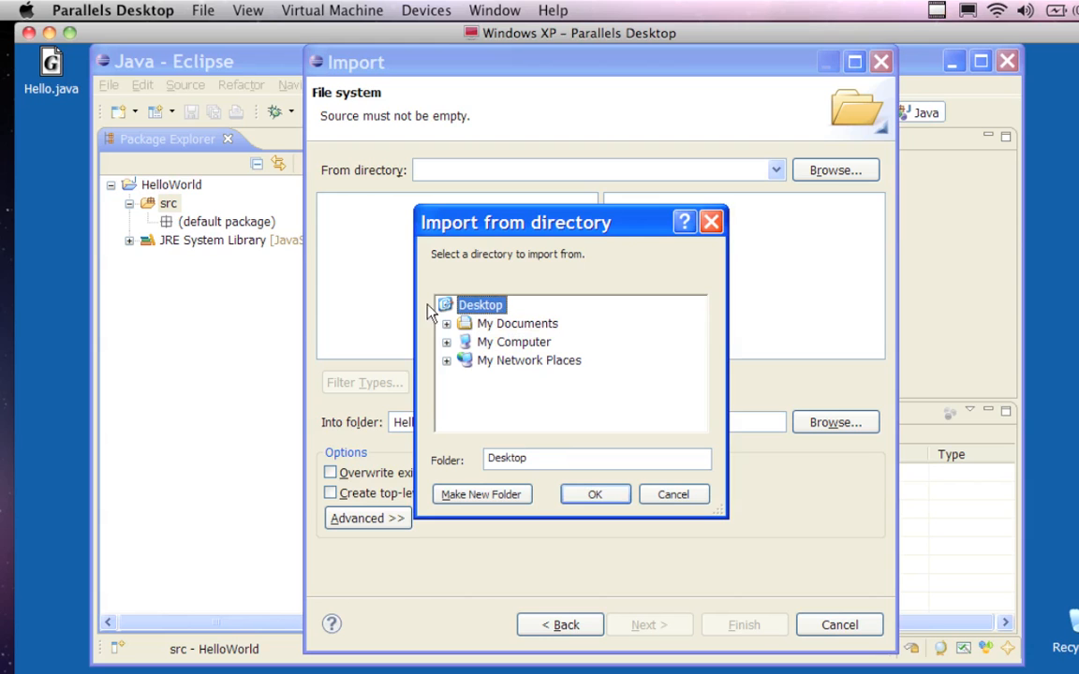
pyautogui.click(596, 495)
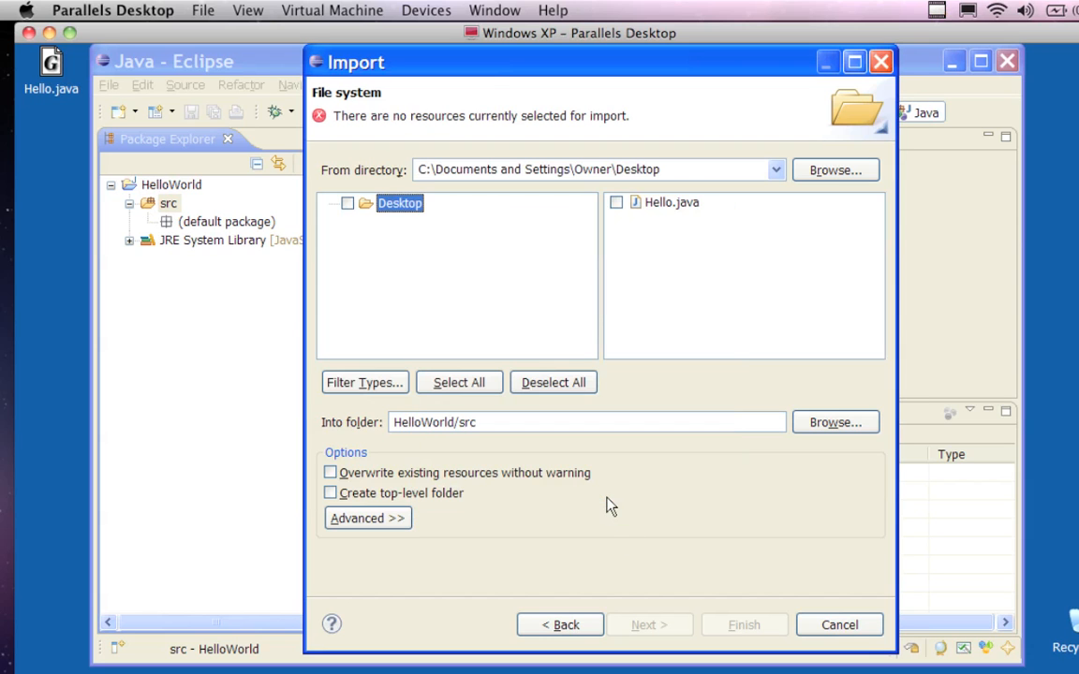
pyautogui.click(616, 204)
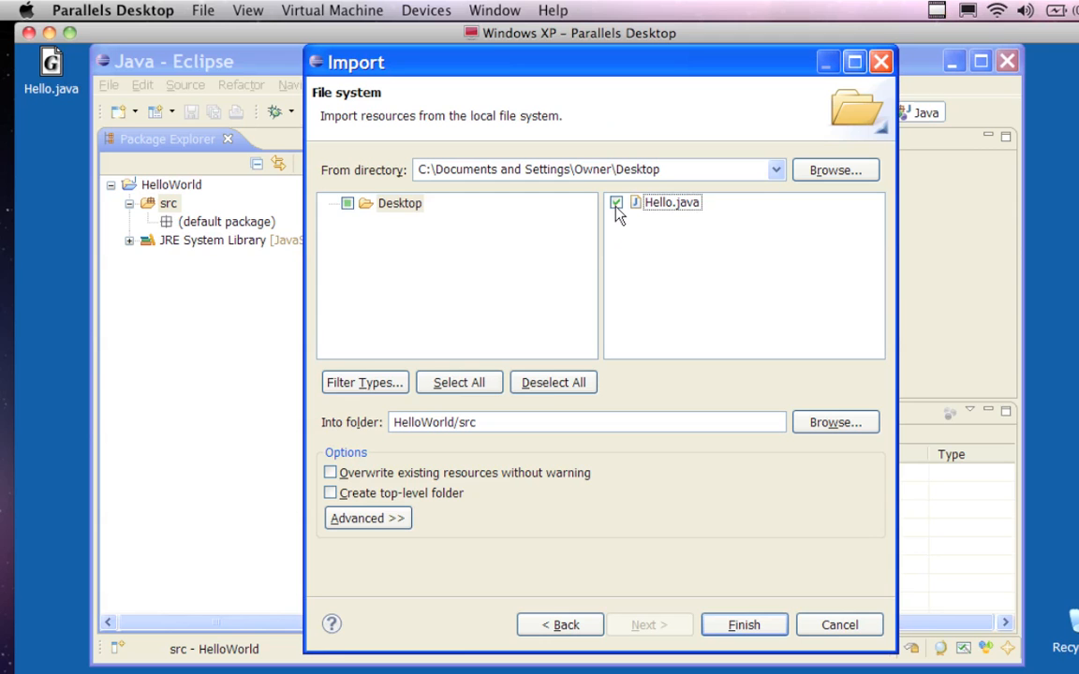
pyautogui.click(745, 627)
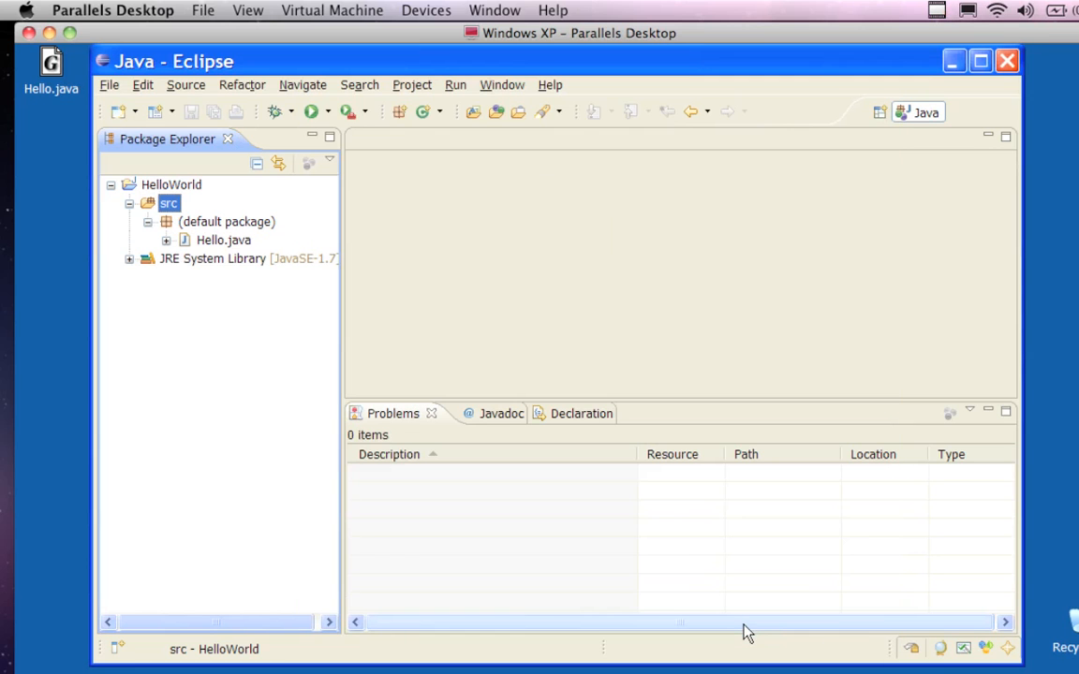
# Step: Check for the imported Hello.java in the src folder in Windows Explorer
pyautogui.click(234, 241)
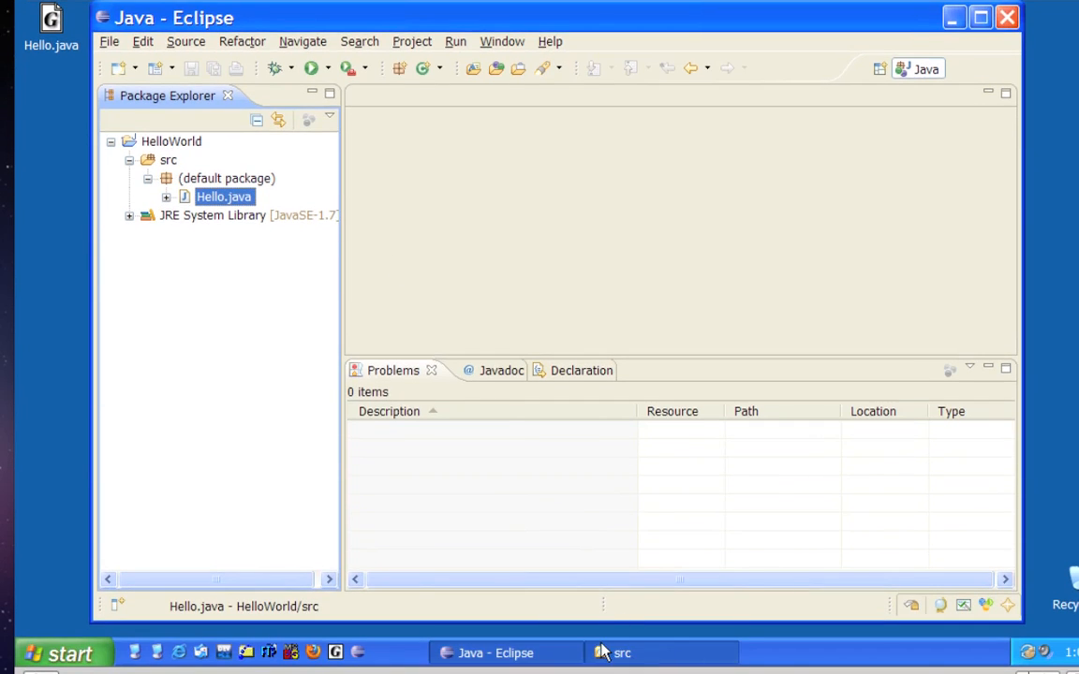
pyautogui.click(615, 653)
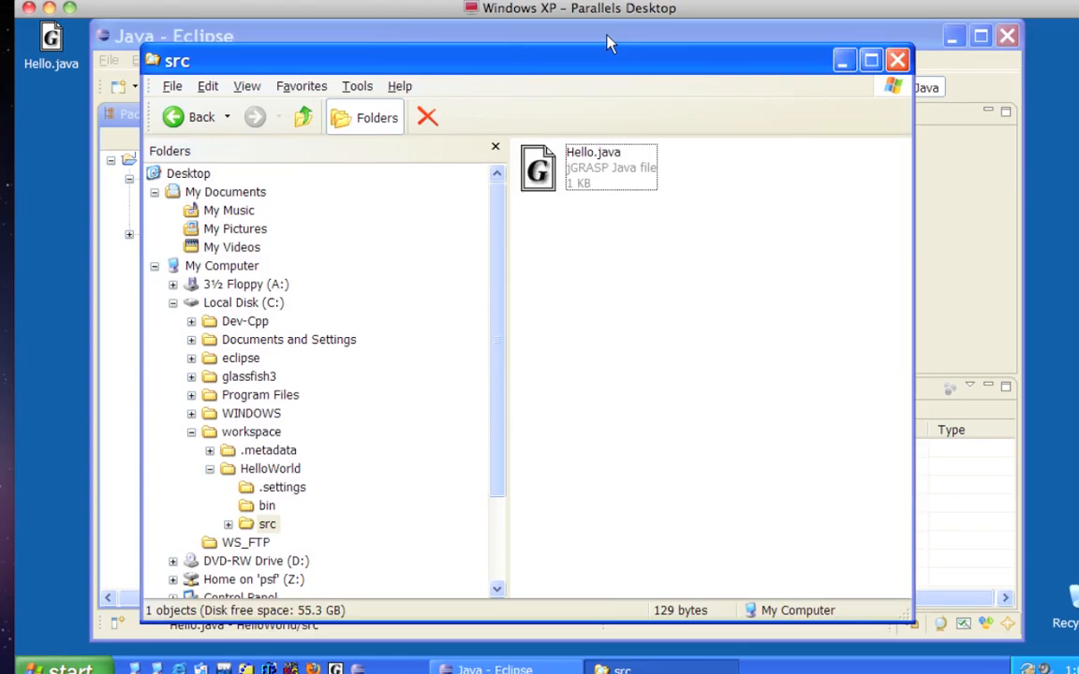
pyautogui.click(607, 44)
# Step: Expand Hello.java in Eclipse's Package Explorer, open it in the editor, and widen the Package Explorer
pyautogui.click(165, 215)
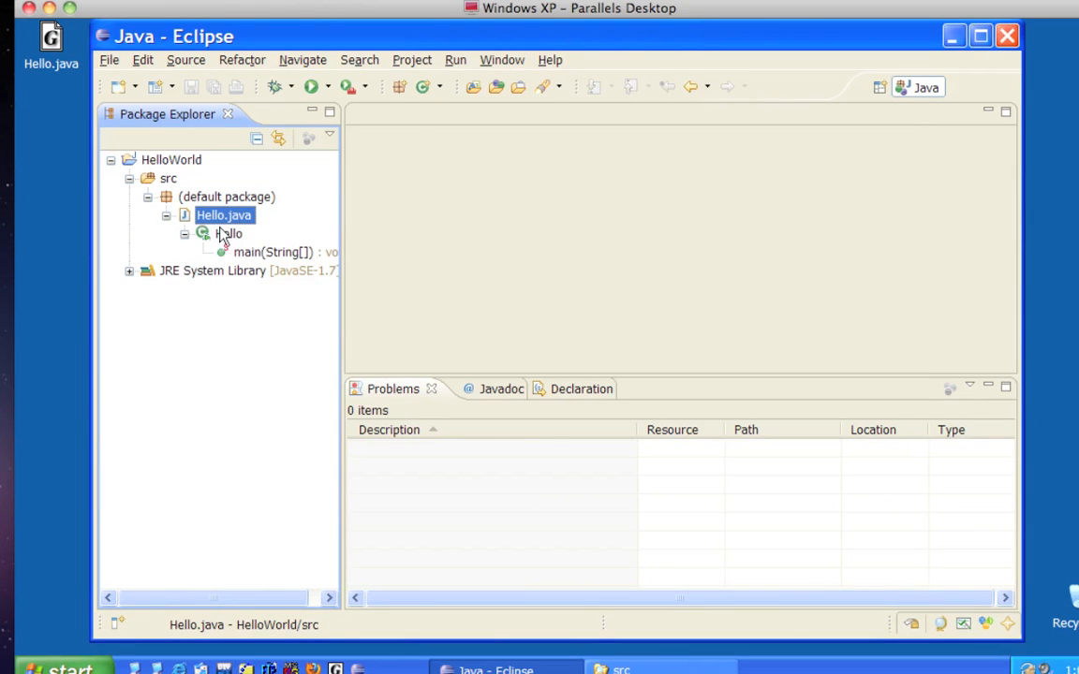
pyautogui.doubleClick(224, 225)
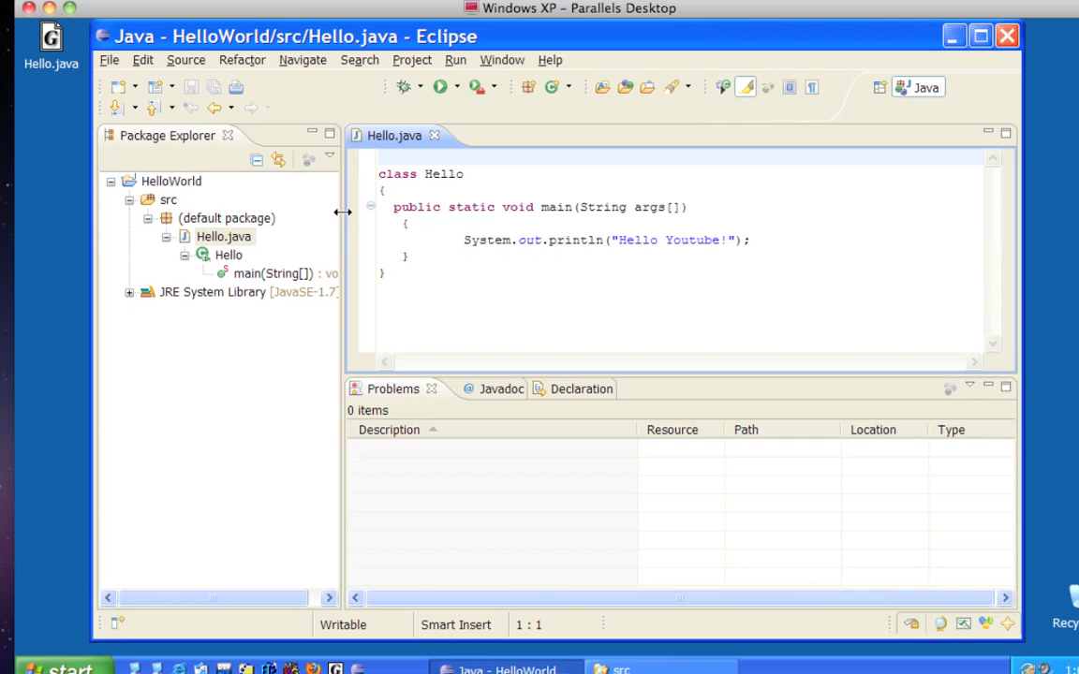
pyautogui.moveTo(343, 213); pyautogui.dragTo(402, 216)
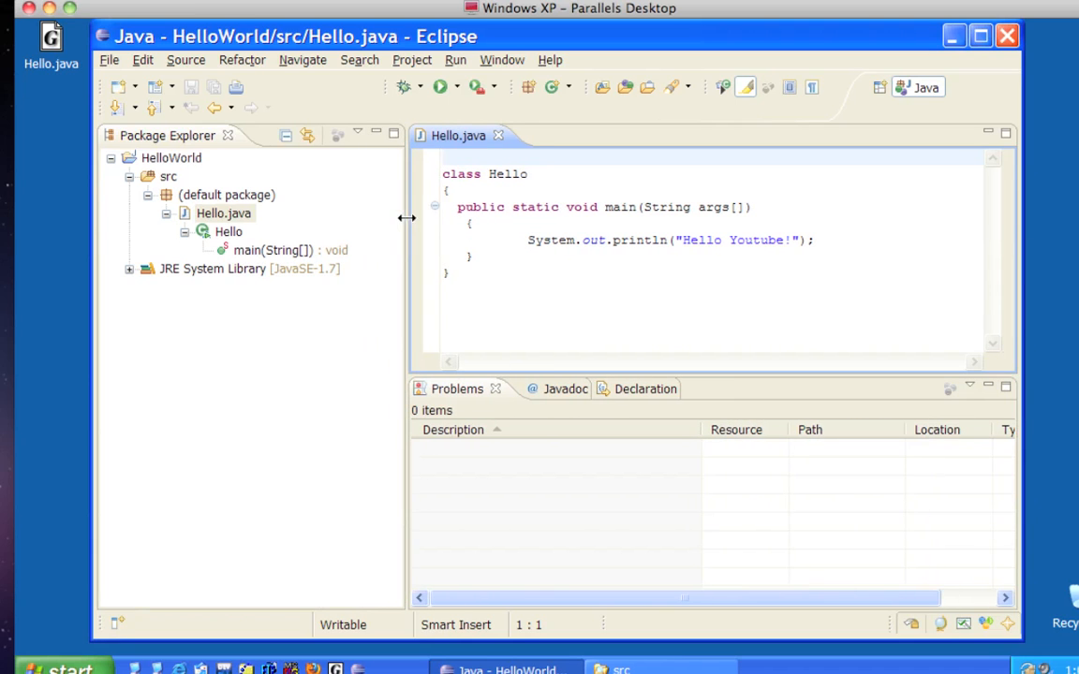
# Step: Examine the Hello class and its main method in the Package Explorer, and collapse the default package
pyautogui.click(269, 253)
pyautogui.click(221, 231)
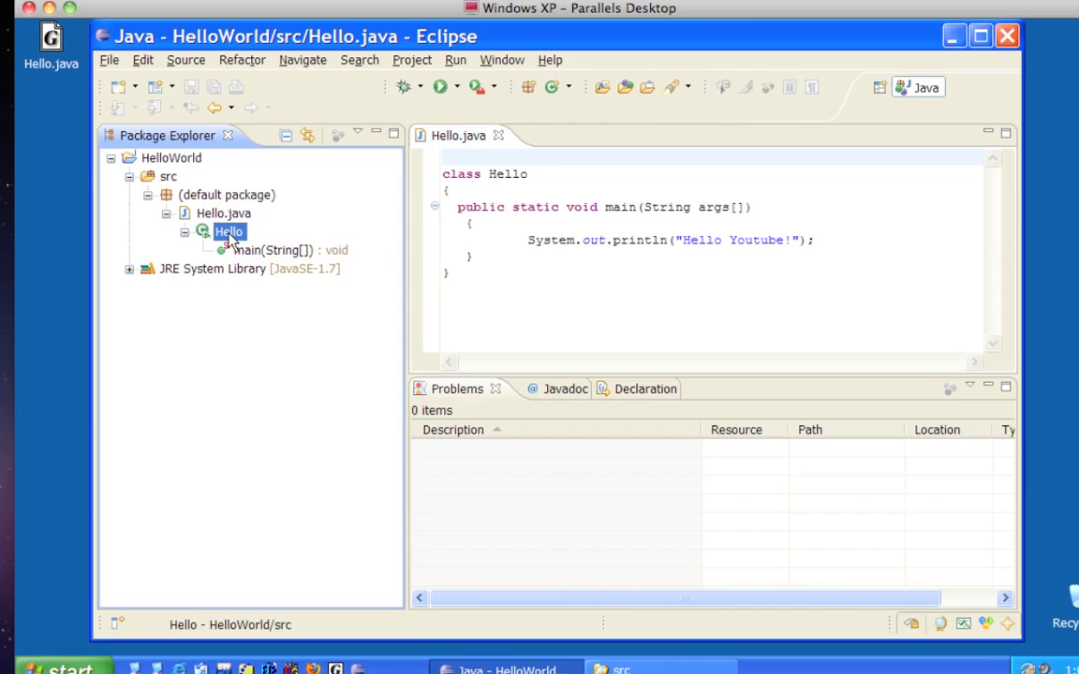
pyautogui.click(254, 254)
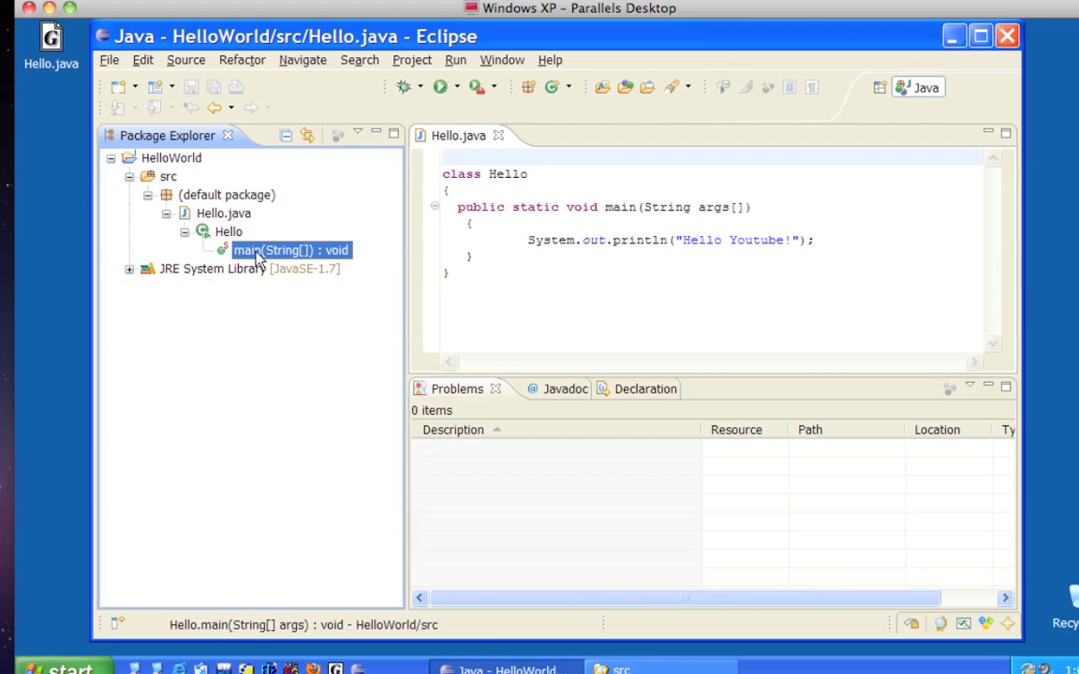
pyautogui.click(147, 195)
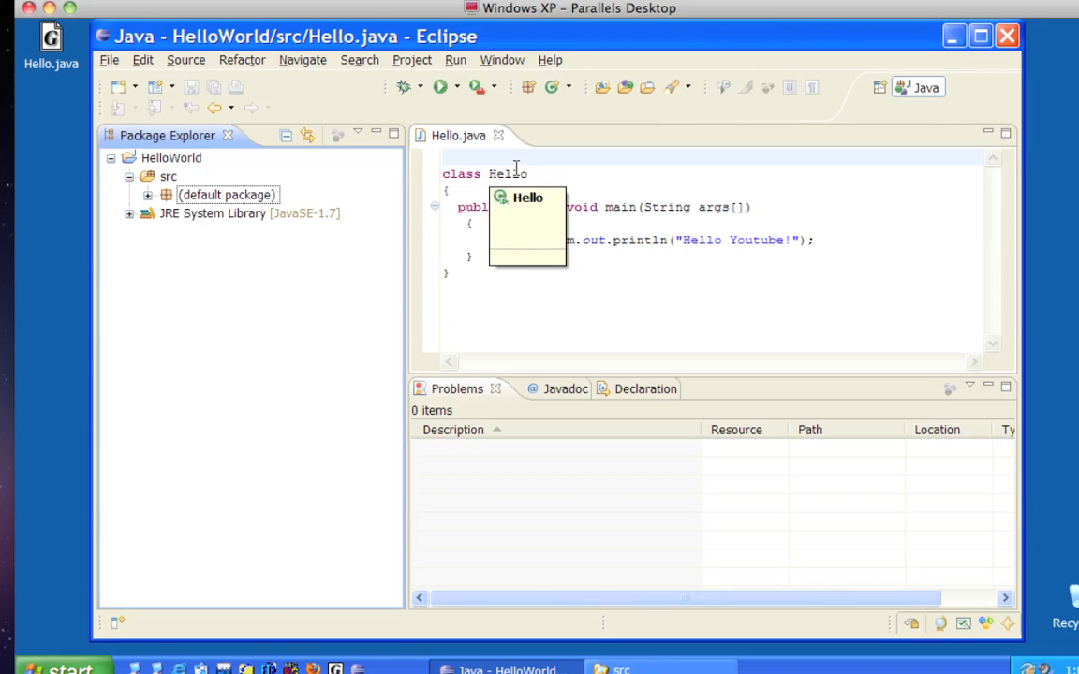
pyautogui.click(455, 60)
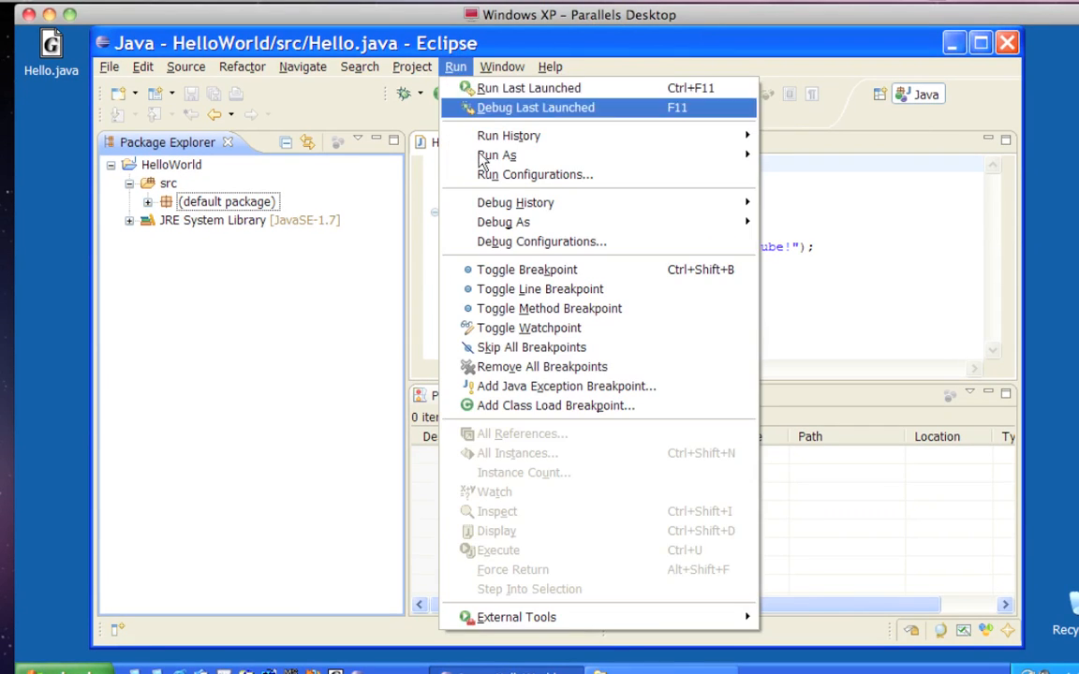
pyautogui.moveTo(506, 203)
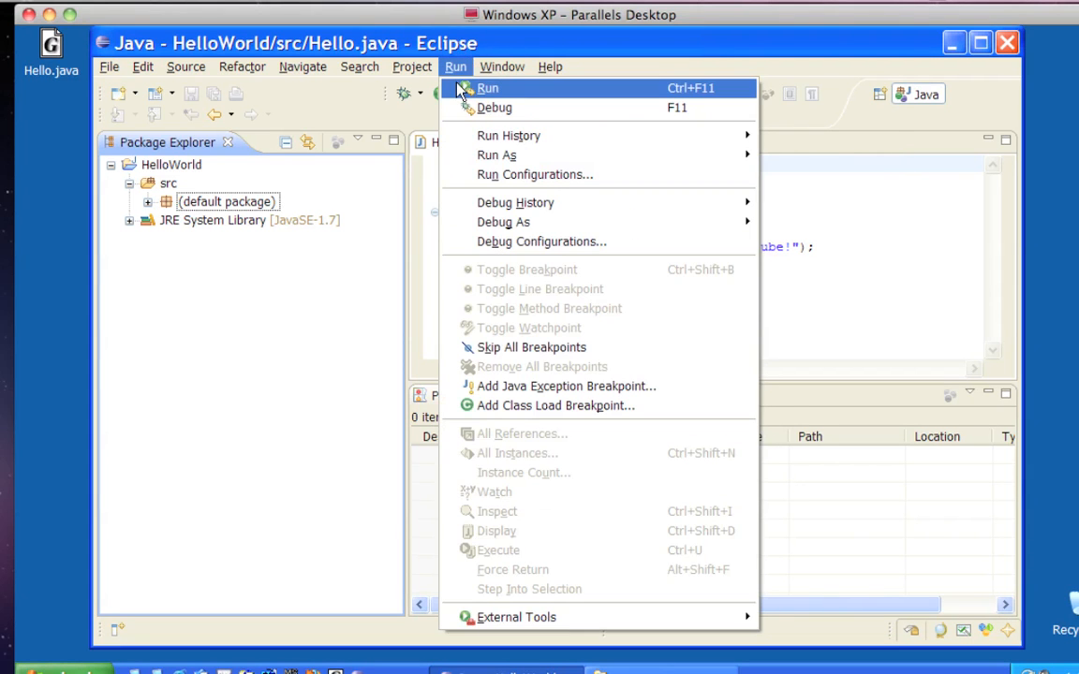
pyautogui.click(482, 42)
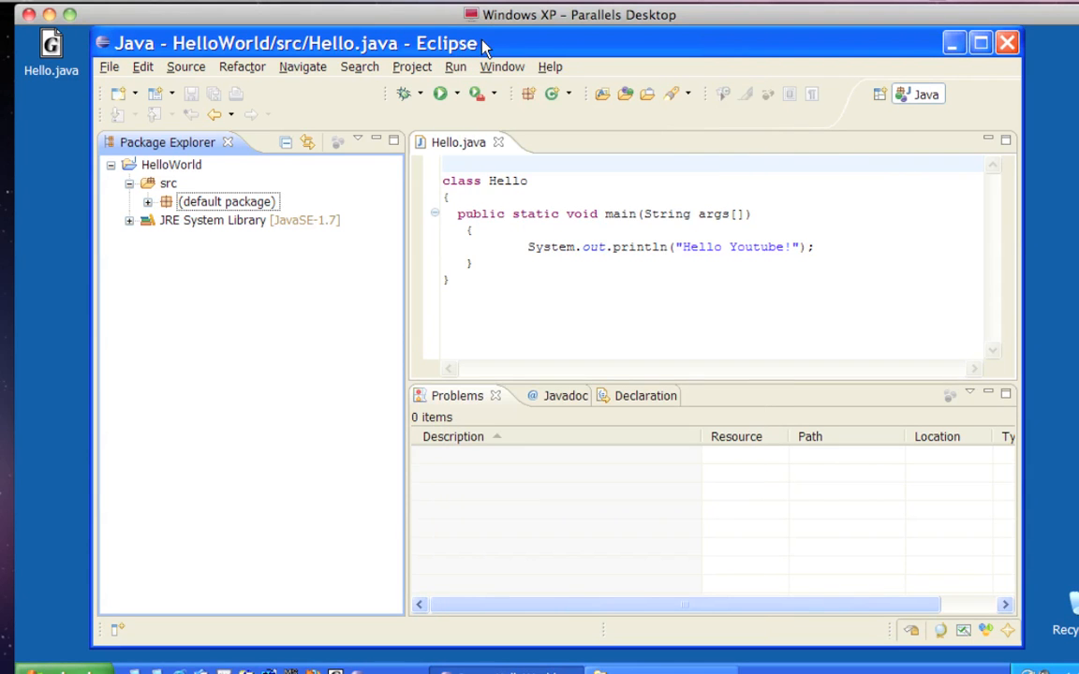
# Step: Run the HelloWorld project as a Java Application and inspect the console output
pyautogui.click(165, 165)
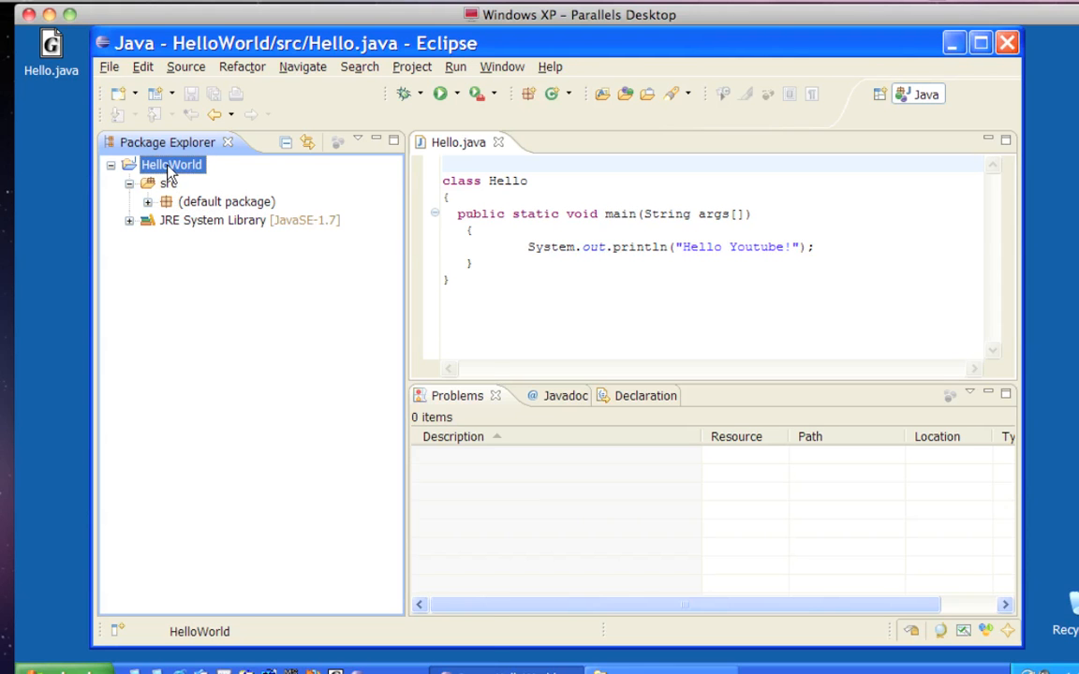
pyautogui.rightClick(168, 170)
pyautogui.moveTo(230, 548)
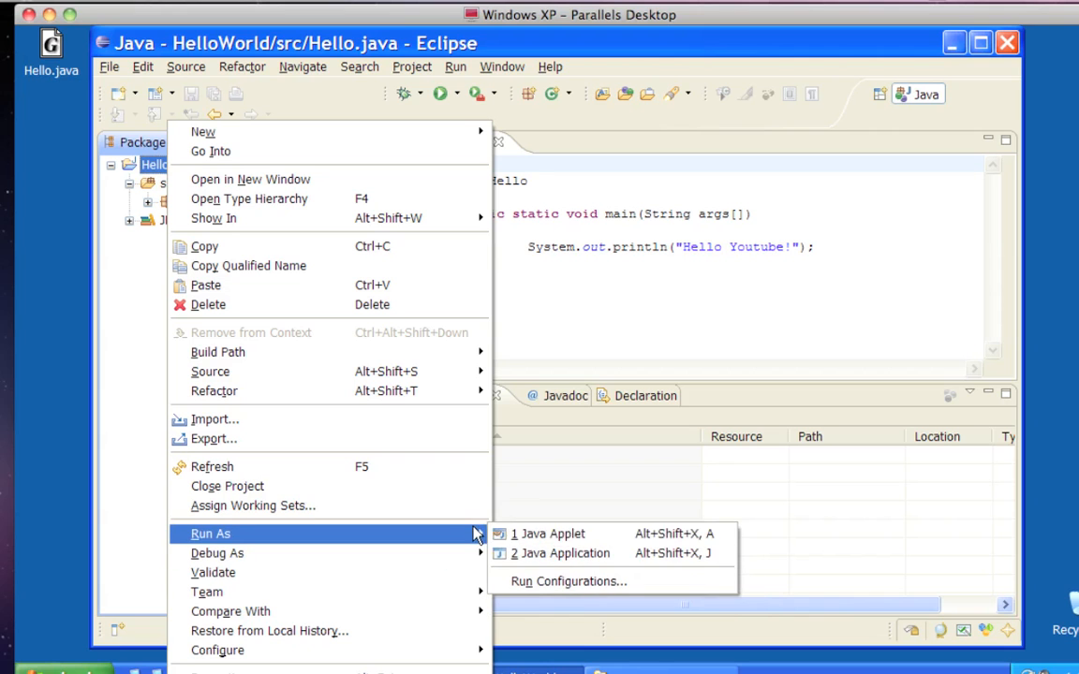
pyautogui.click(590, 556)
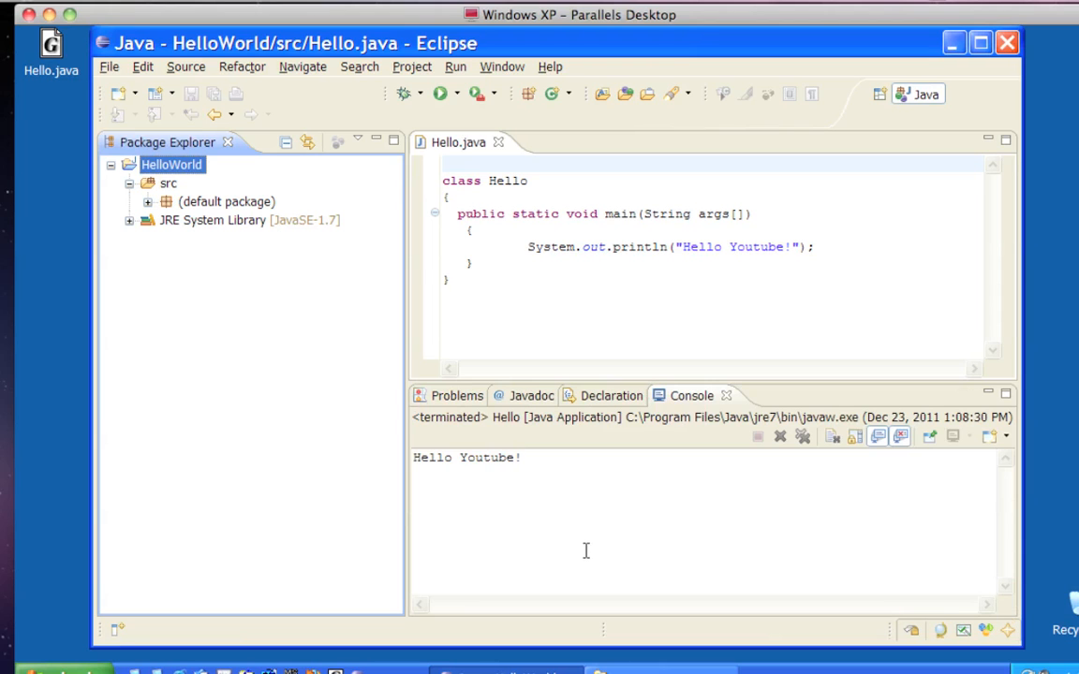
pyautogui.moveTo(413, 458); pyautogui.dragTo(516, 456)
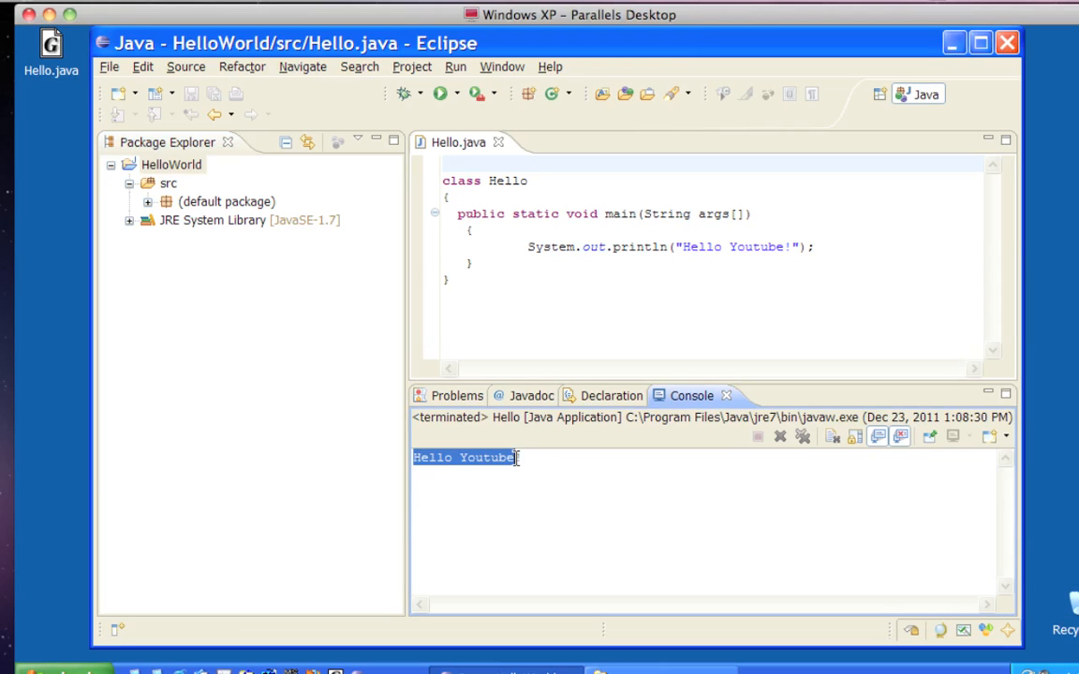
pyautogui.click(672, 484)
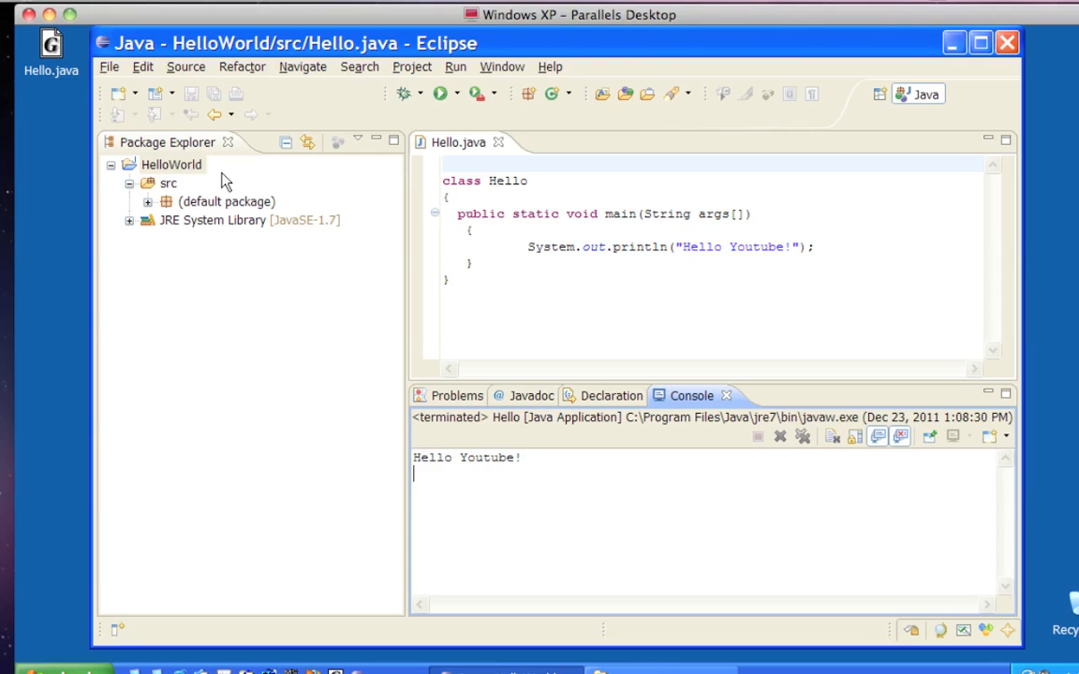
# Step: Close the Hello.java editor in Eclipse and open the desktop's Hello.java in jGRASP, moving its window clear of the screen edge
pyautogui.click(55, 48)
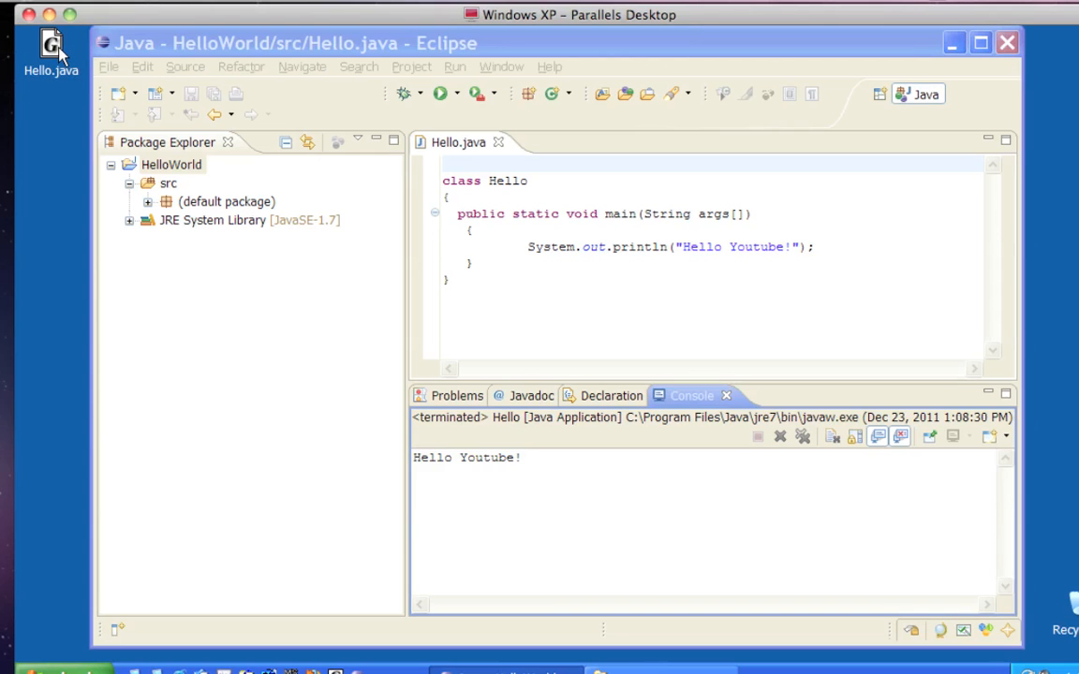
pyautogui.moveTo(220, 43); pyautogui.dragTo(236, 53)
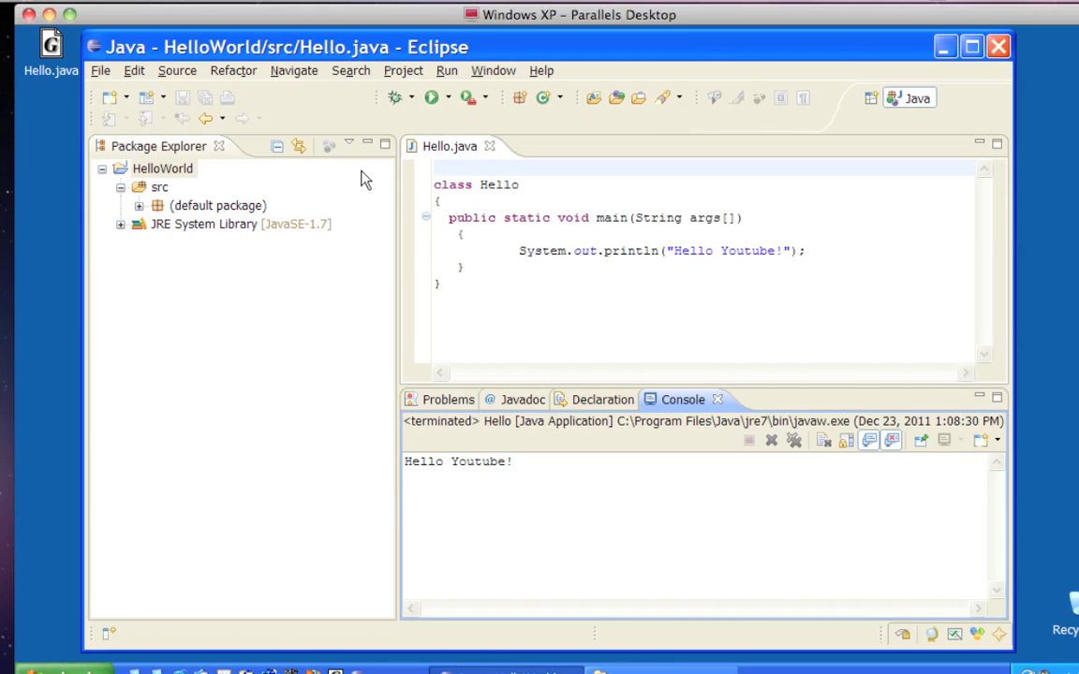
pyautogui.click(489, 148)
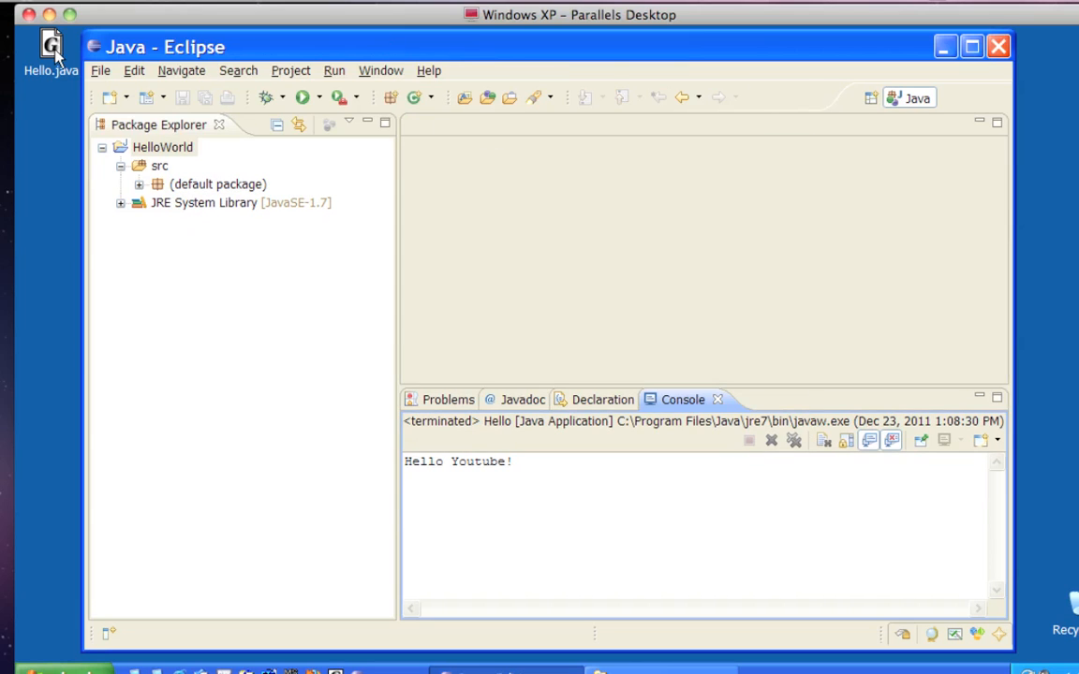
pyautogui.click(49, 44)
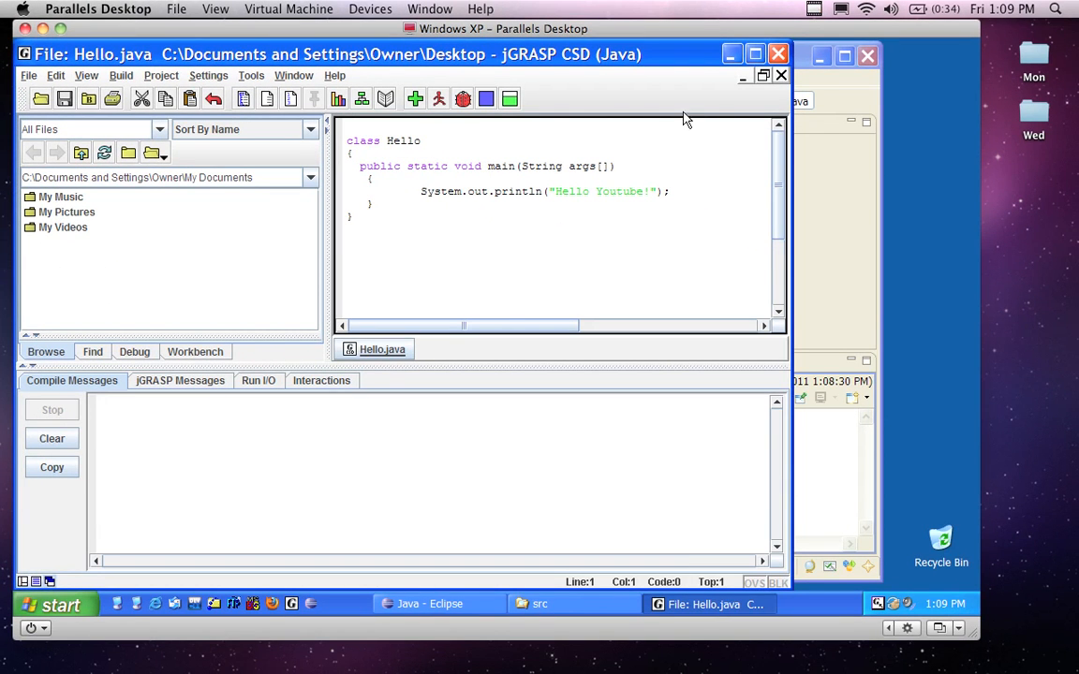
pyautogui.moveTo(671, 53); pyautogui.dragTo(700, 61)
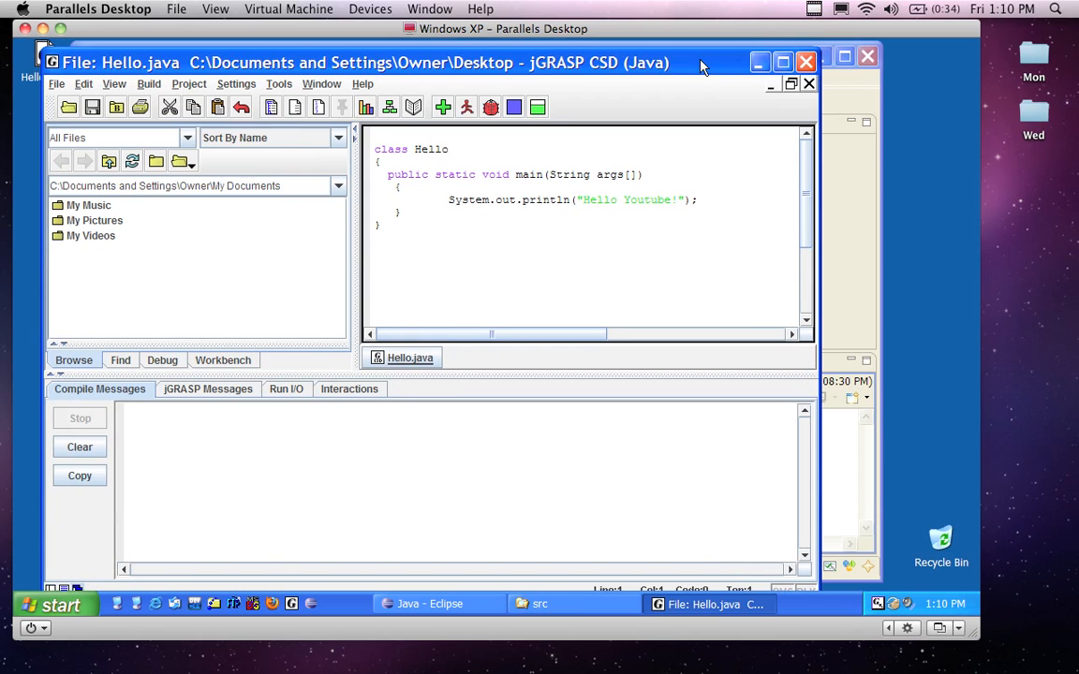